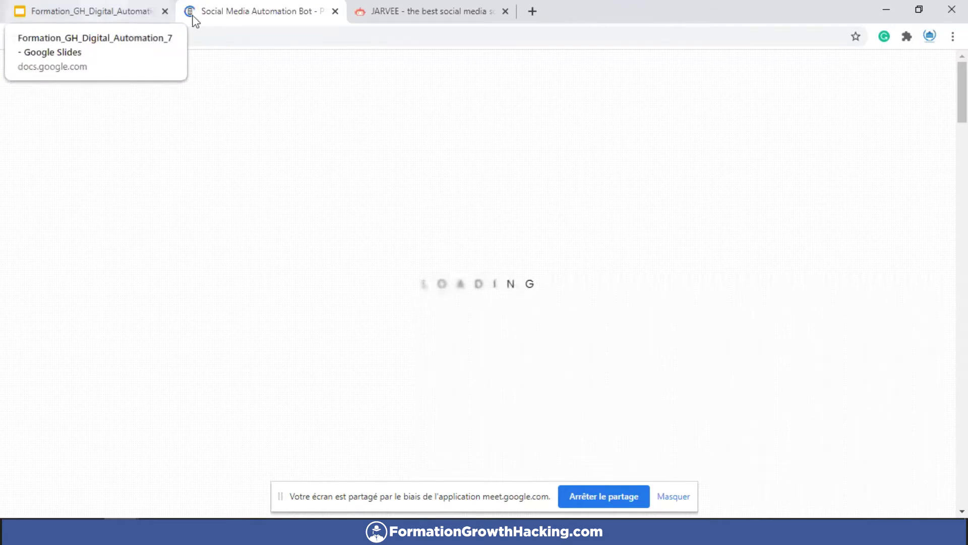
- Switch back to the Formation_GH slide deck to show the Phonebot example slide
click(93, 2)
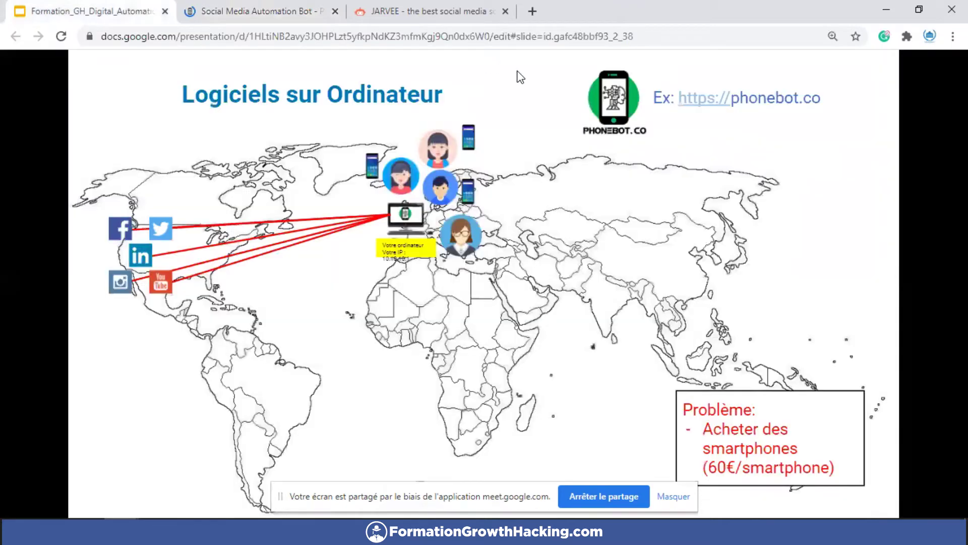
- Open phantombuster.com in a new browser tab
click(533, 12)
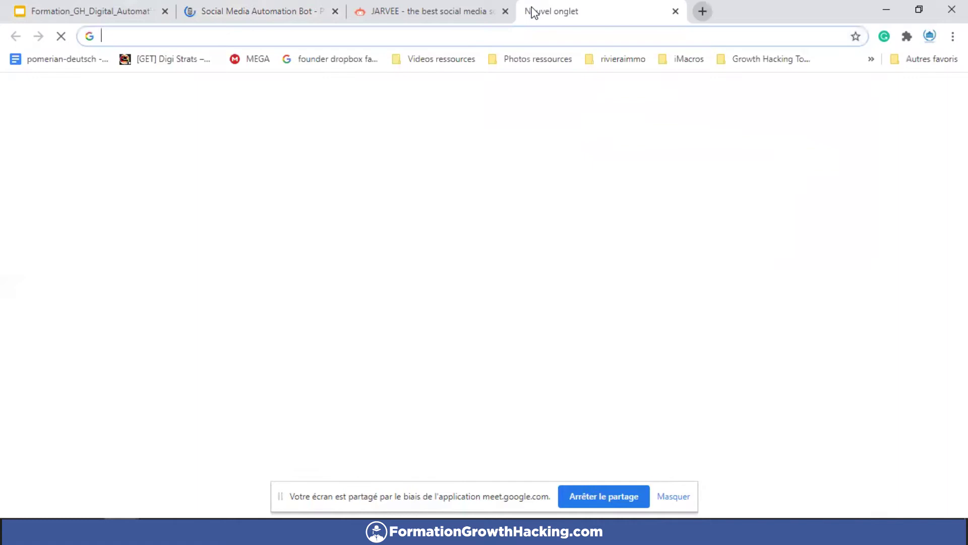
text(phantombuster.com)
key(Return)
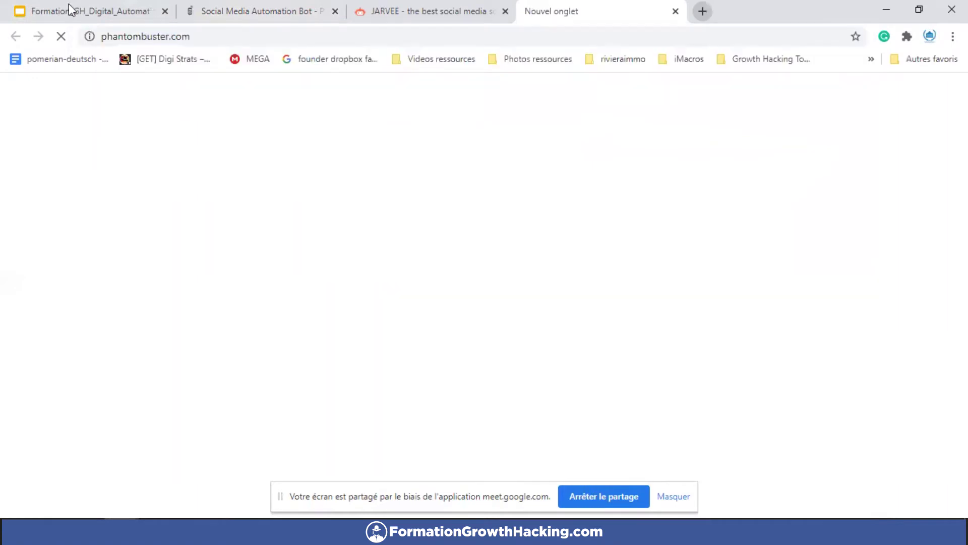
- Present the deck full screen and advance to the SAAS Phantombuster slide
key(ctrl+1)
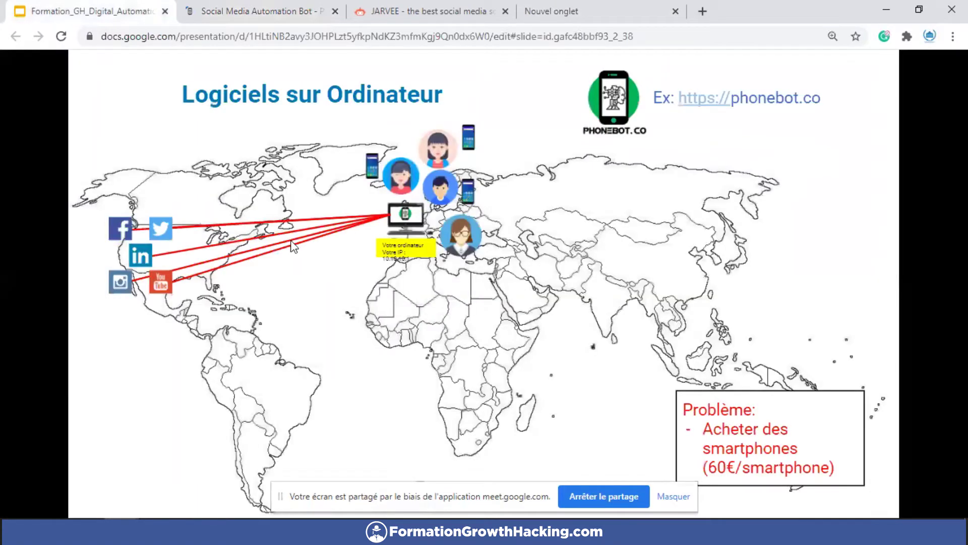
key(ctrl+F5)
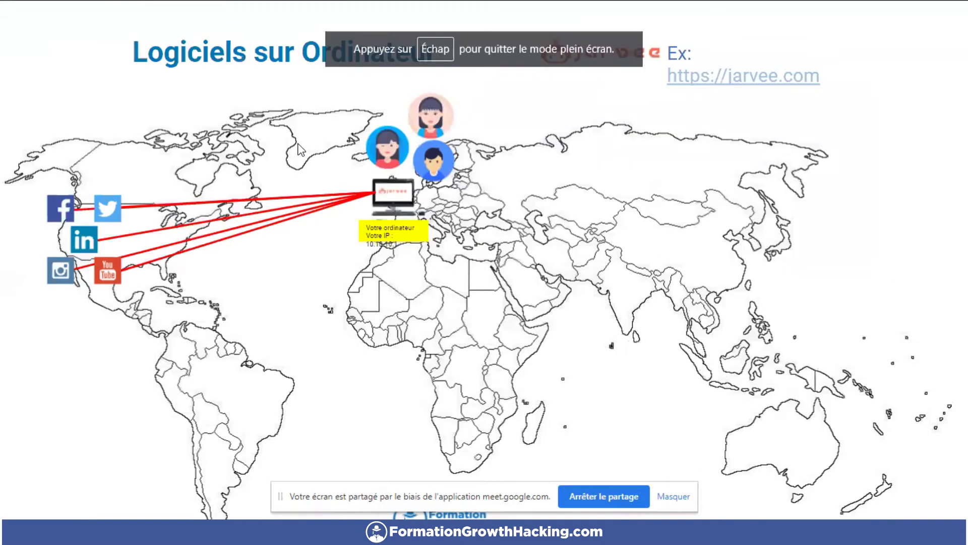
click(300, 150)
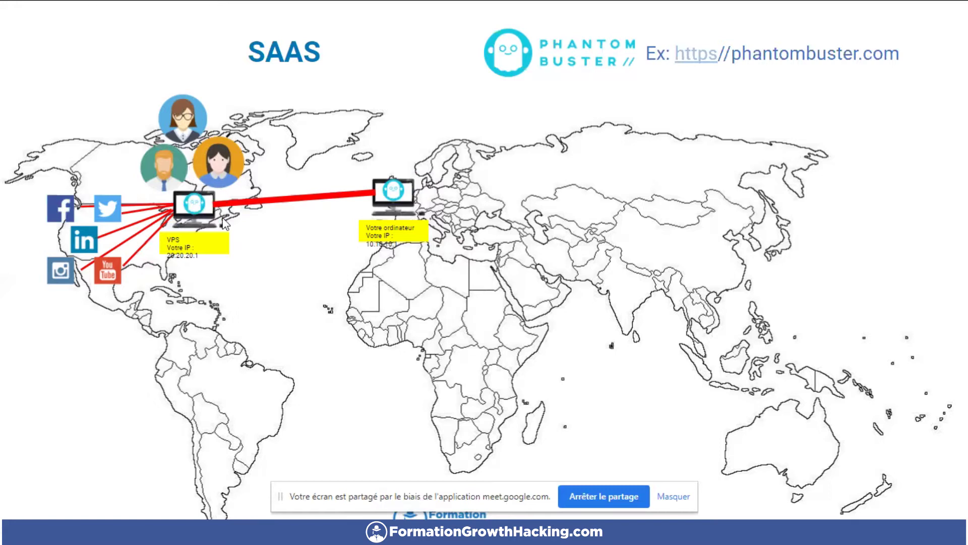
key(alt+Tab)
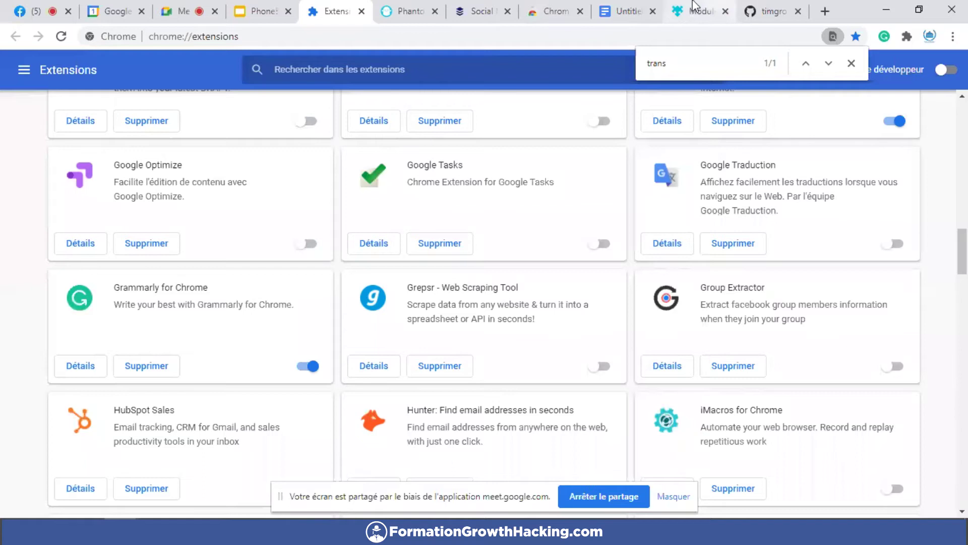
- Go to the Phantombuster tab and browse the store's phantoms from All categories
click(772, 11)
click(409, 11)
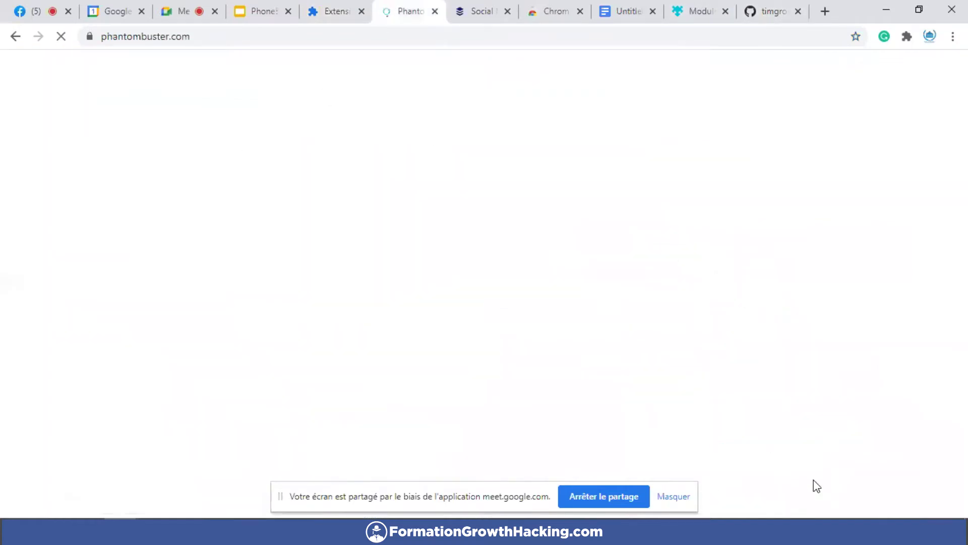
click(672, 497)
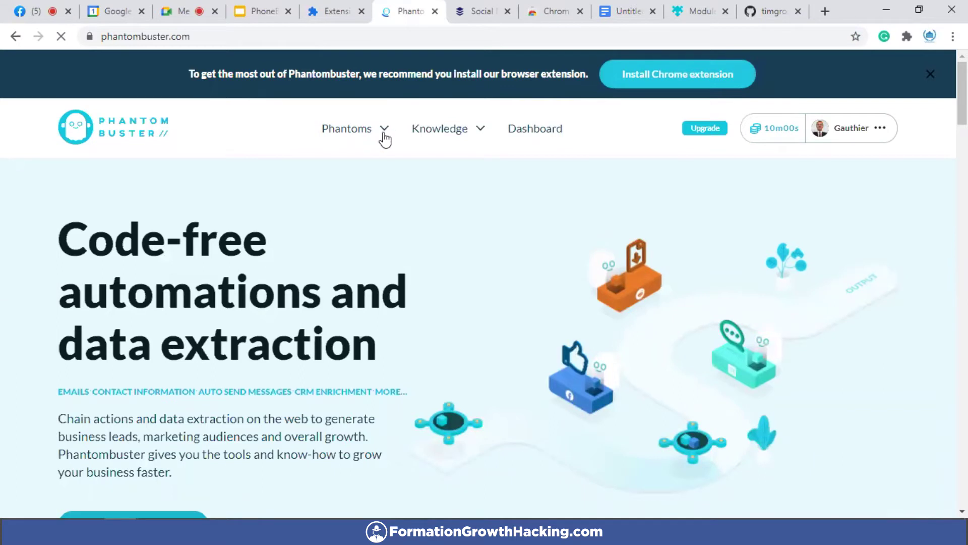
click(381, 133)
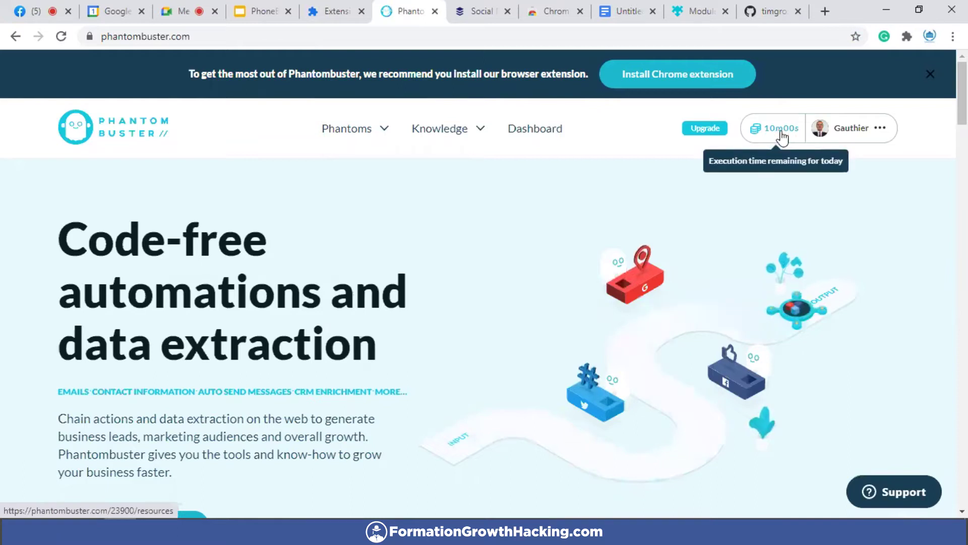
click(348, 135)
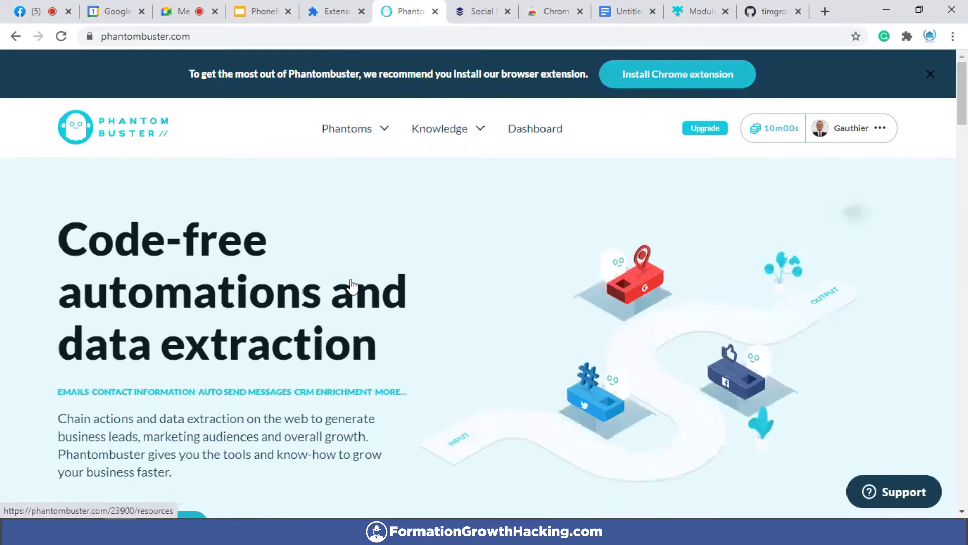
click(380, 345)
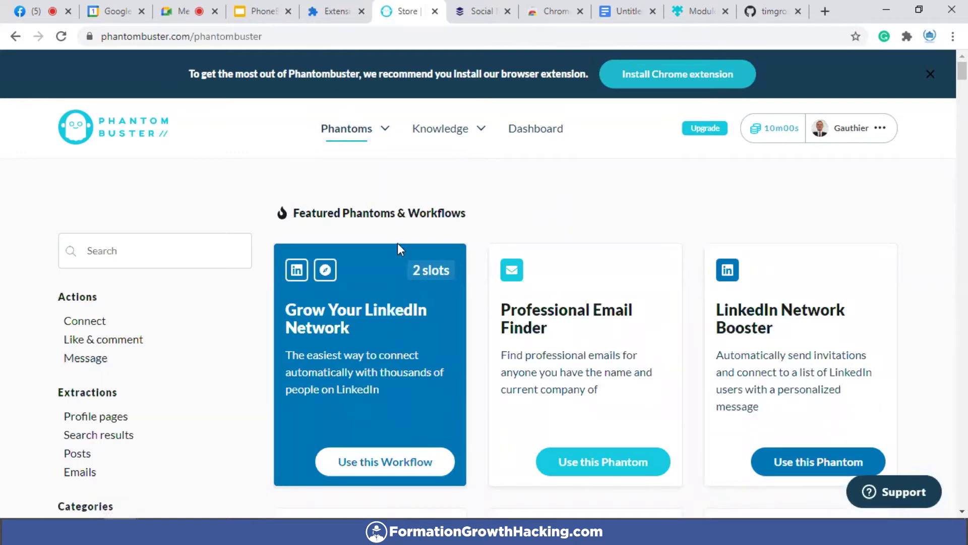
- Switch between the other slide deck, the presentation window and the Phantombuster Store
click(258, 7)
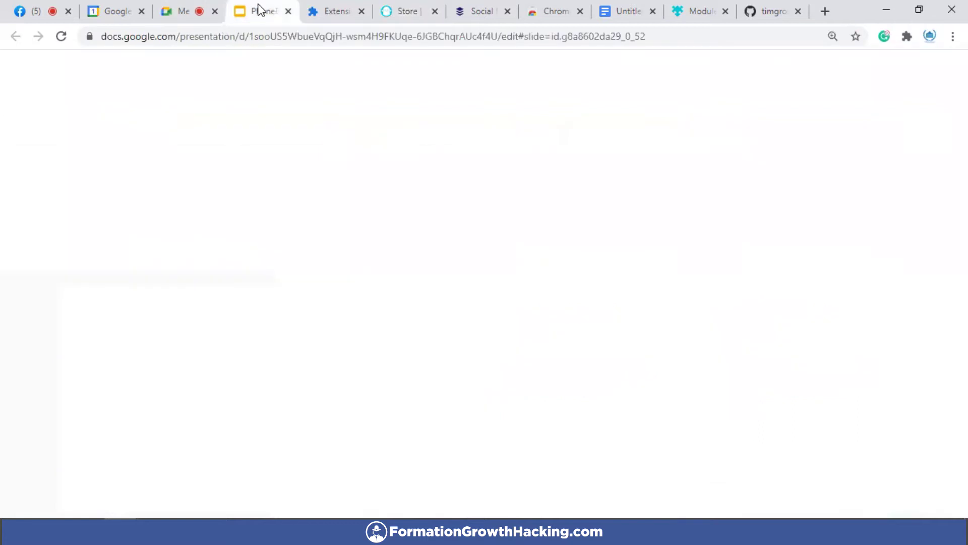
click(416, 6)
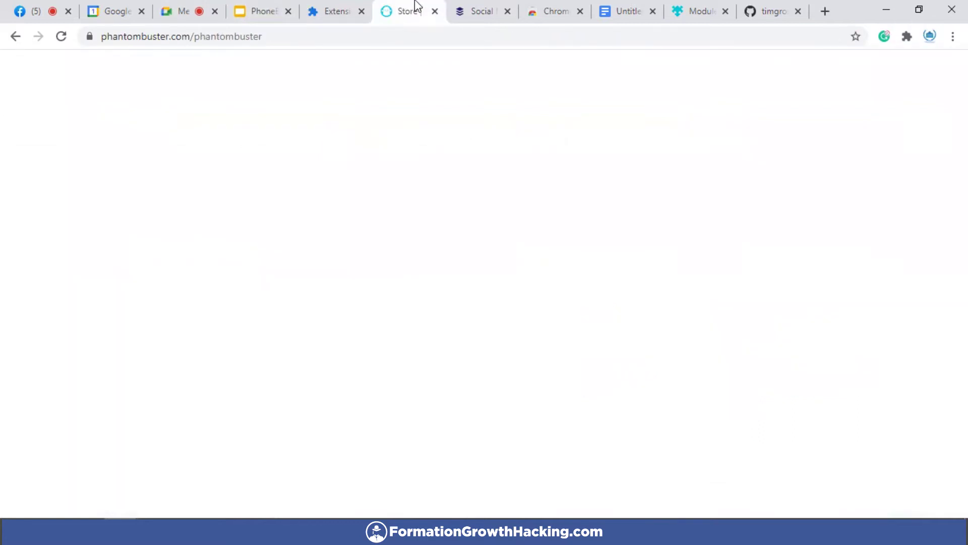
key(alt+Tab)
key(Tab)
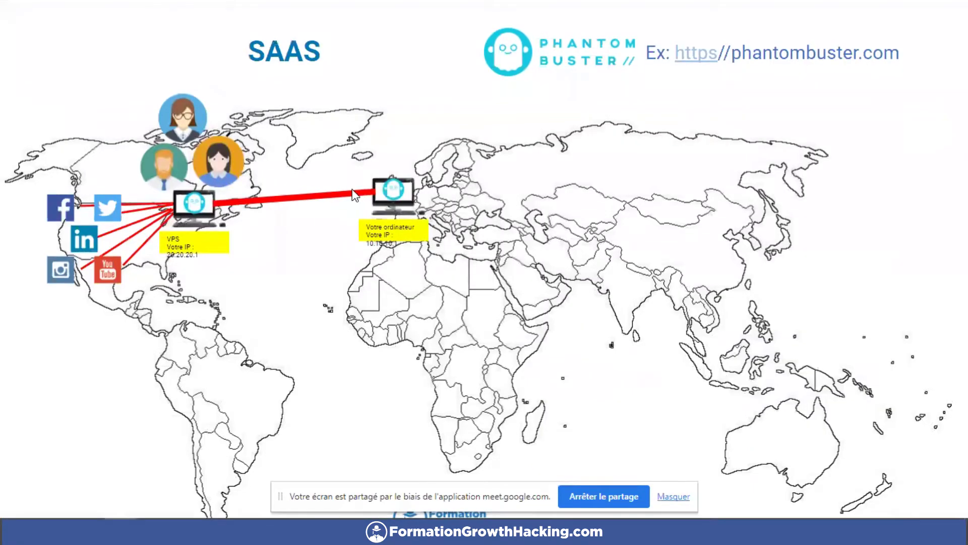
key(alt+Tab)
key(Tab)
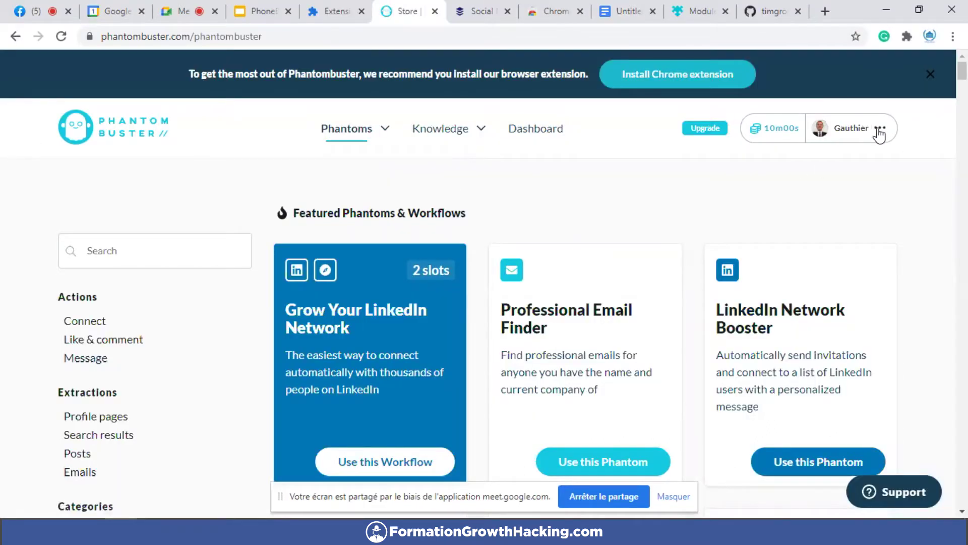
- Open the Phantombuster Dashboard in a new tab and bring it forward
click(880, 129)
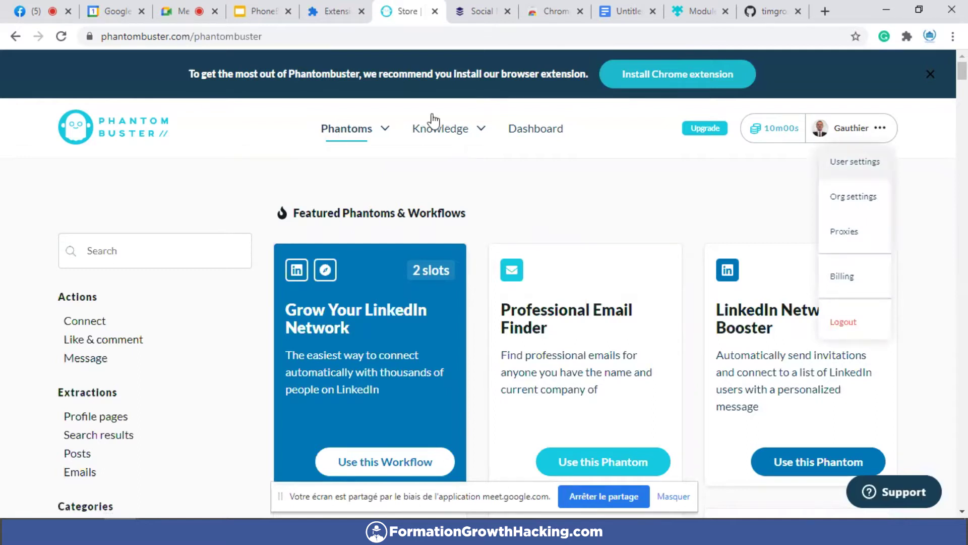
middle_click(548, 132)
key(ctrl+Tab)
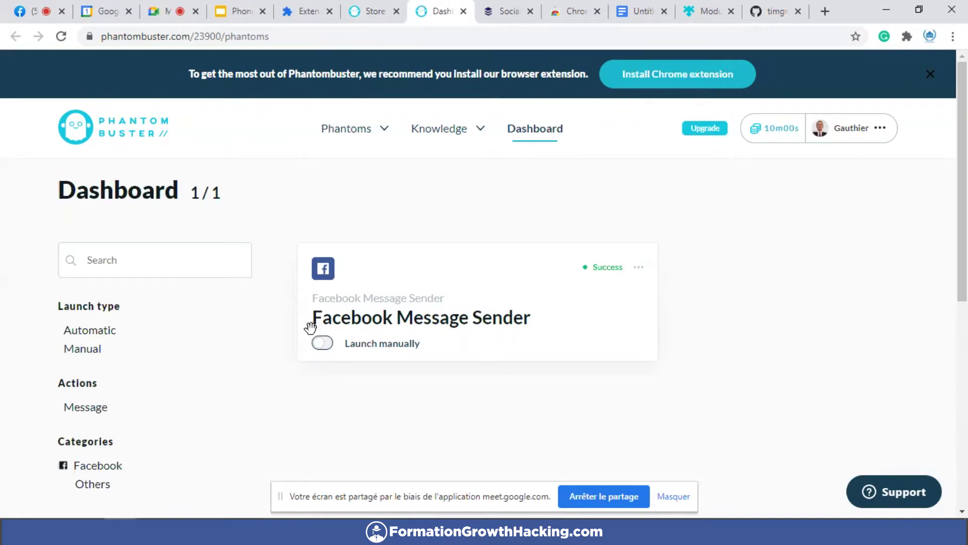
- Look over the Facebook Message Sender phantom's page, then return to the dashboard
click(363, 328)
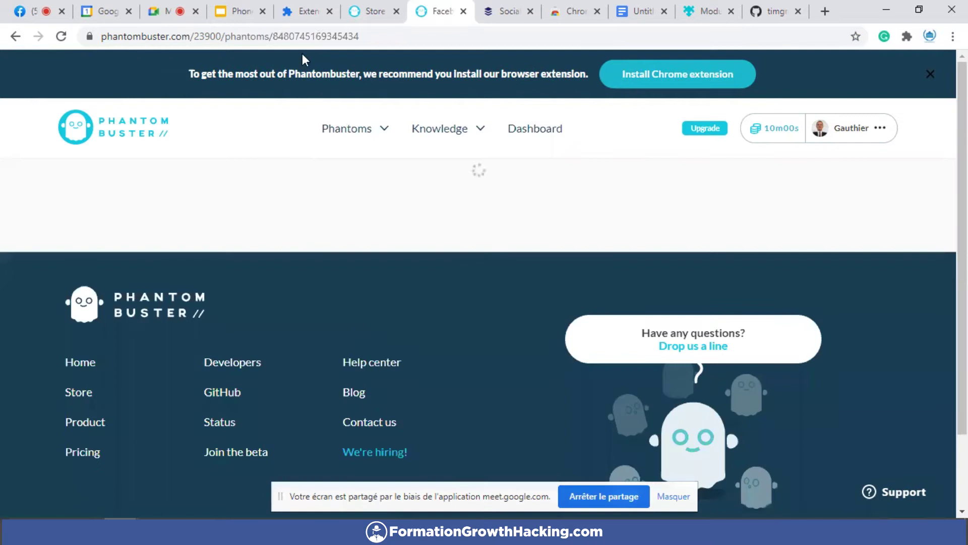
mouse_move(383, 135)
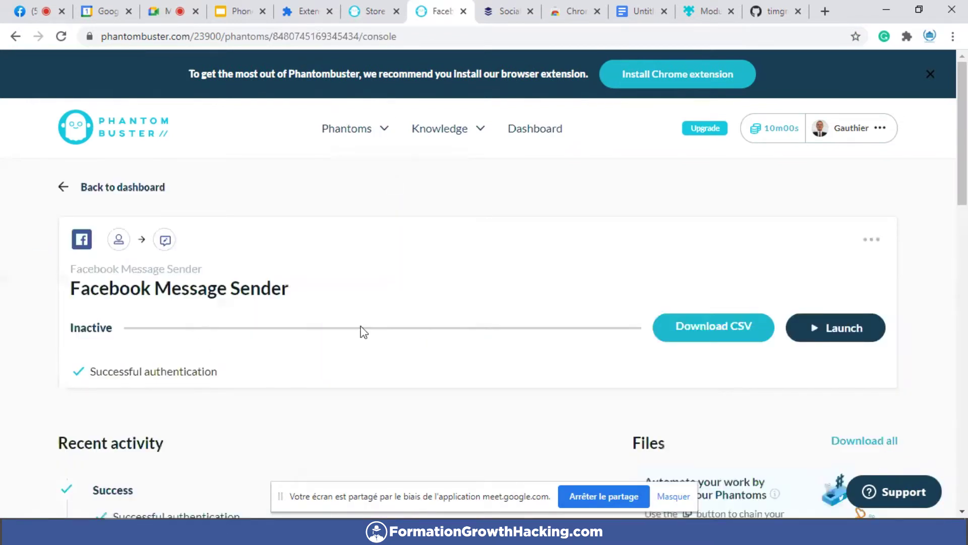
scroll(536, 319, down, 4)
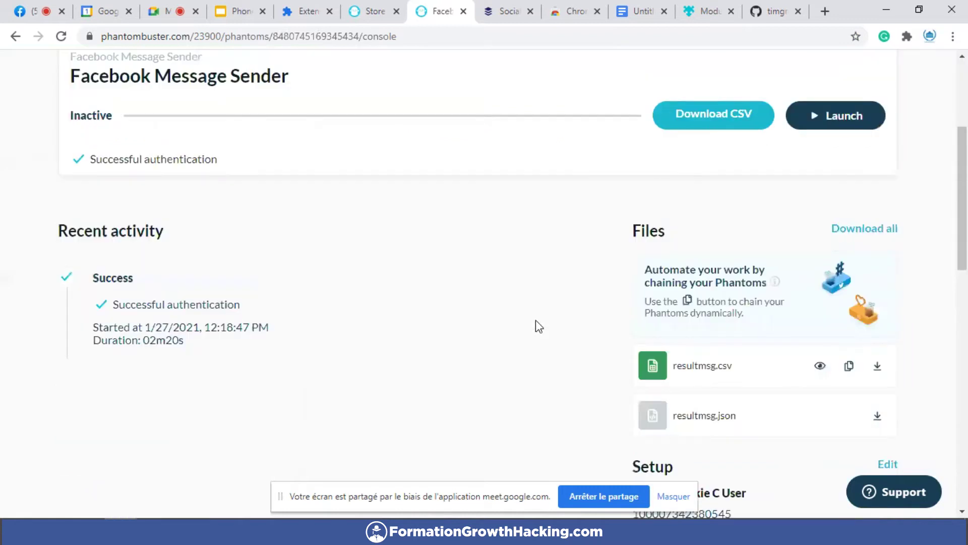
scroll(504, 267, up, 2)
scroll(50, 182, up, 3)
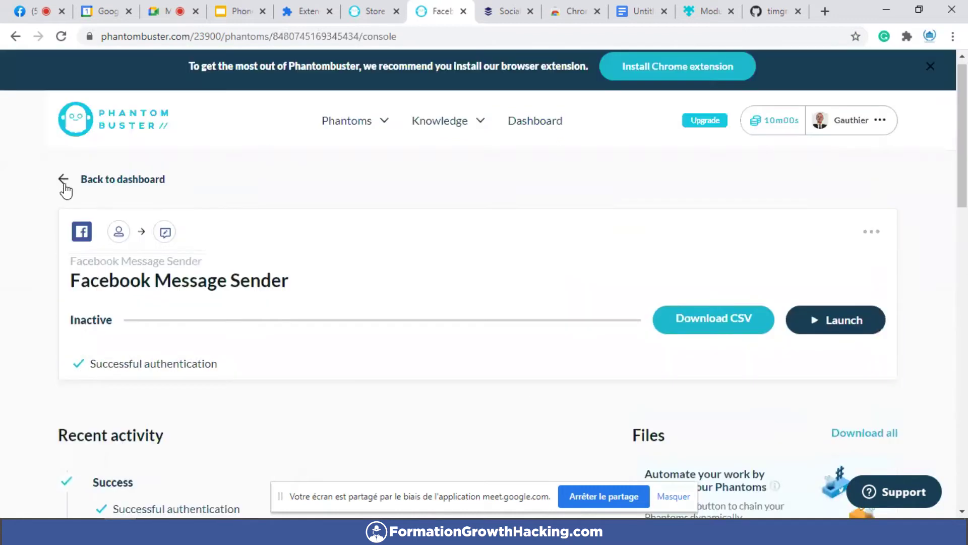
click(359, 188)
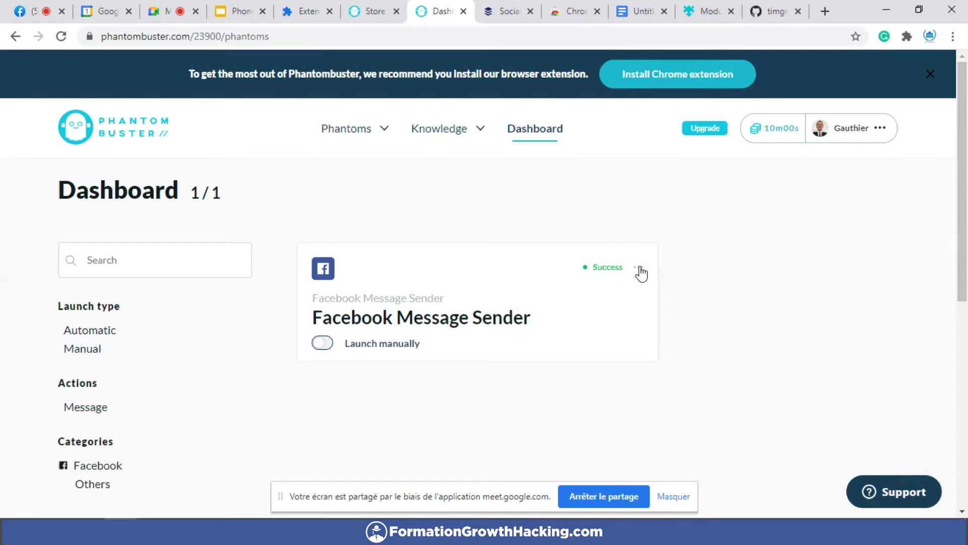
- Delete the Facebook Message Sender phantom and confirm the deletion
click(639, 270)
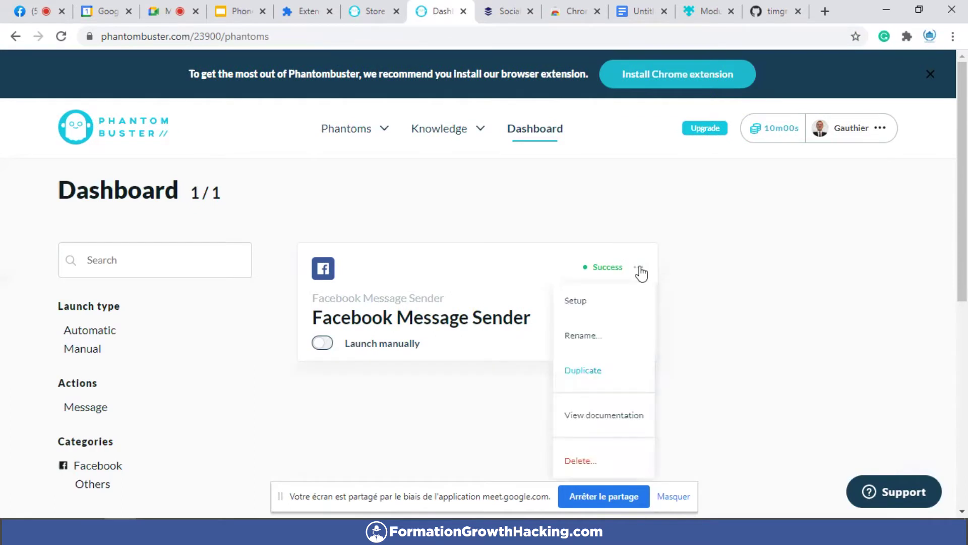
click(580, 460)
click(526, 121)
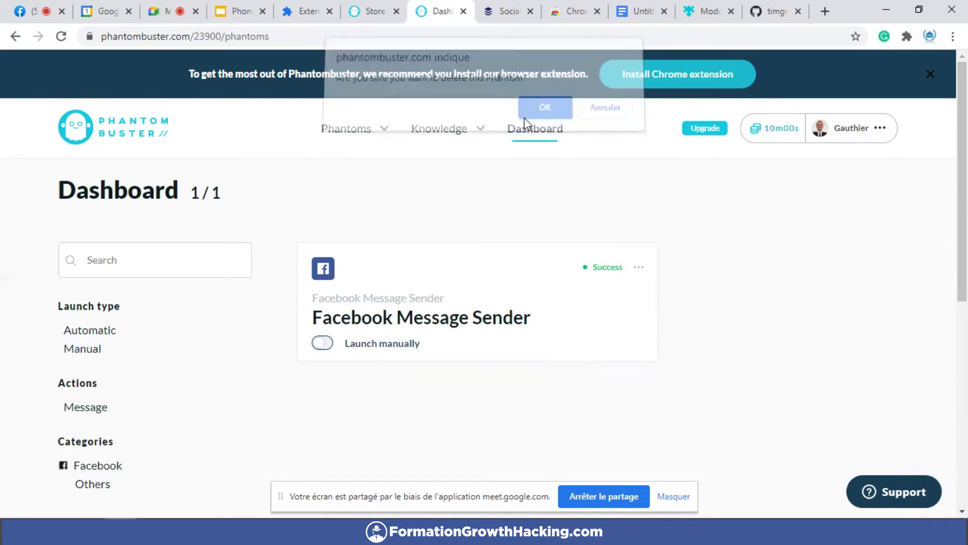
click(359, 130)
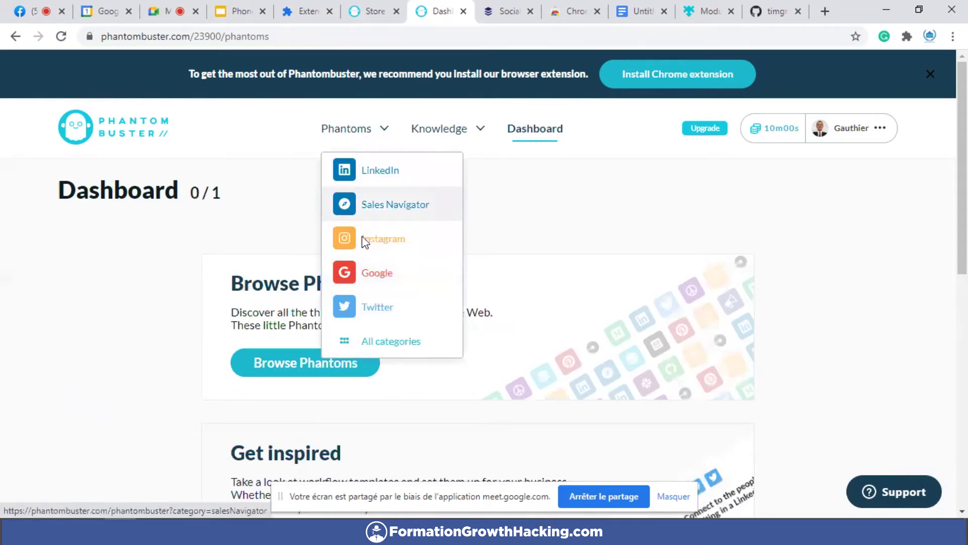
- Filter the store to Instagram phantoms and choose Use this Phantom on Instagram Auto Follow
click(364, 241)
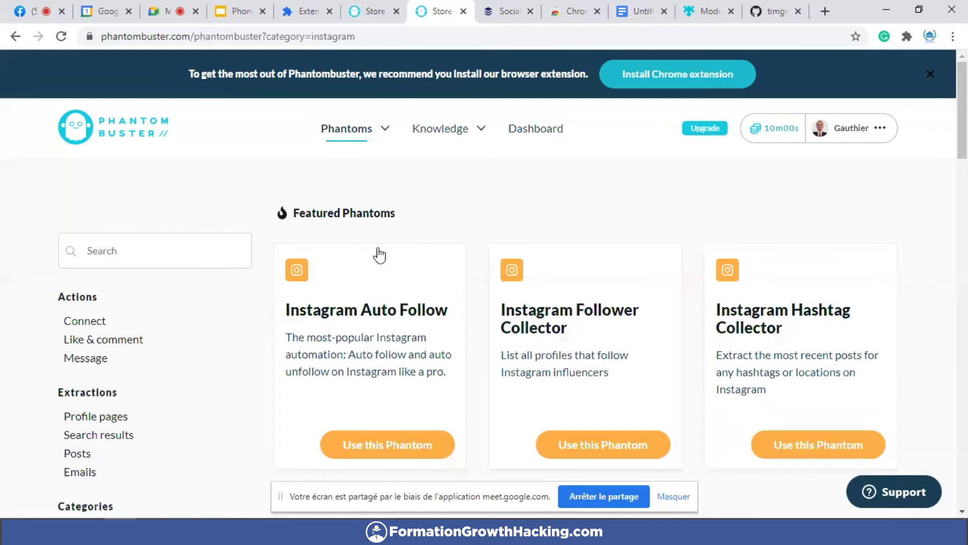
scroll(267, 341, down, 2)
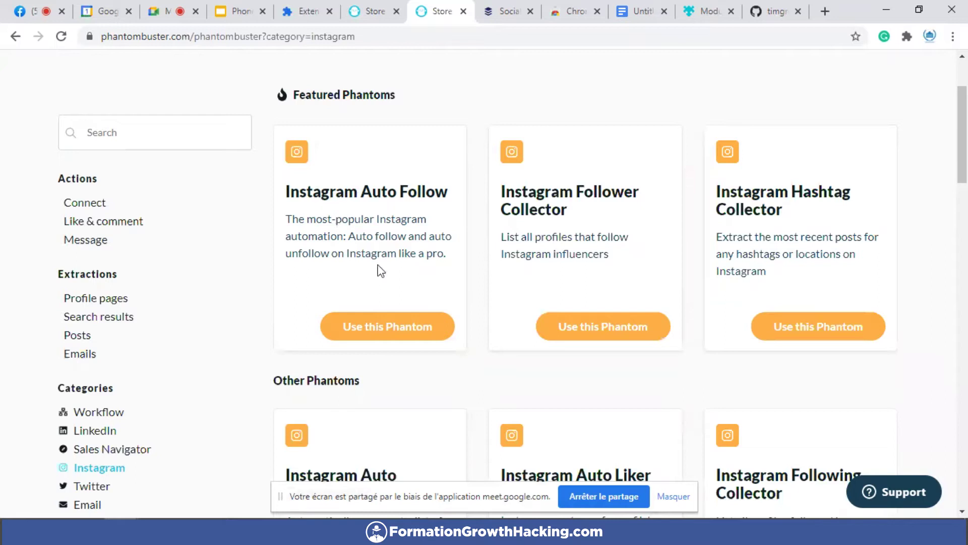
click(408, 331)
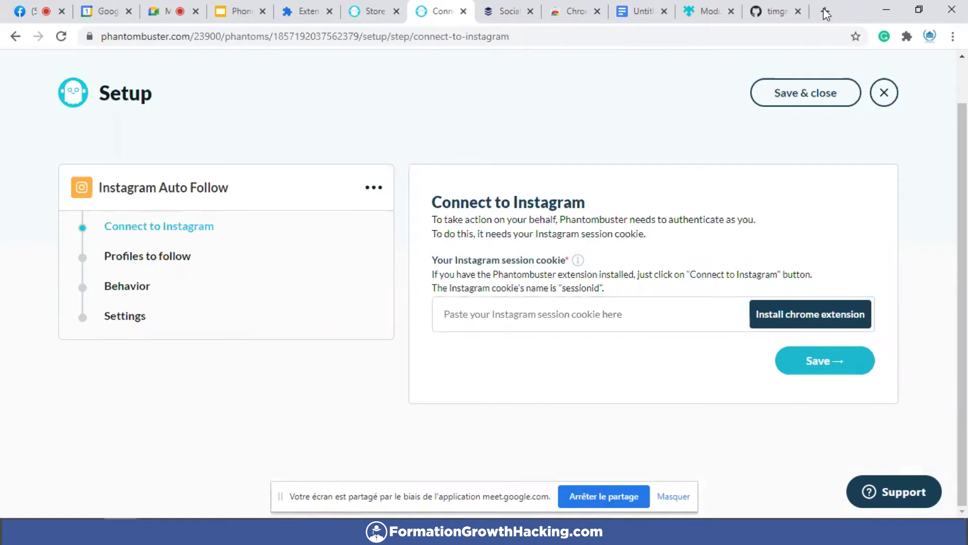
- Load instagram.com in the spare Buffer tab
click(506, 7)
click(477, 39)
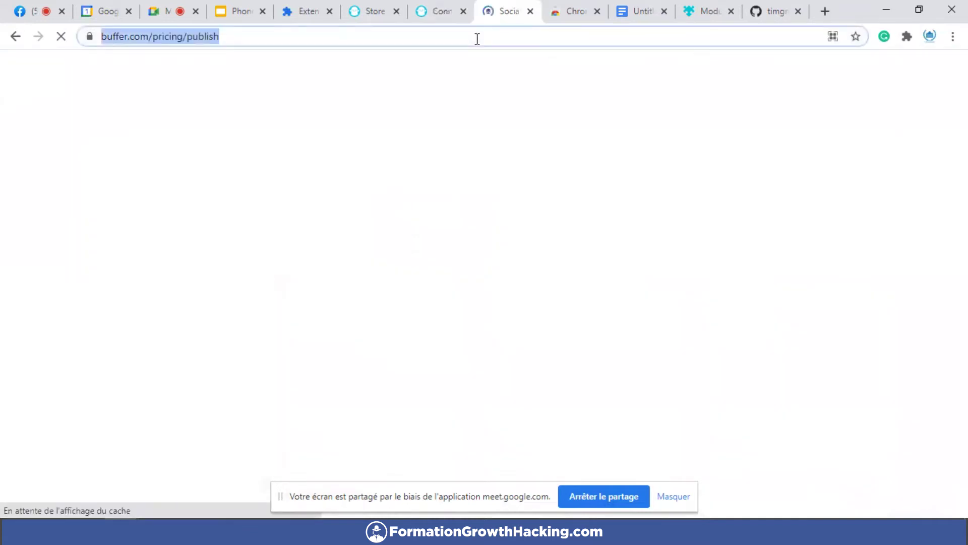
text(ins)
key(Return)
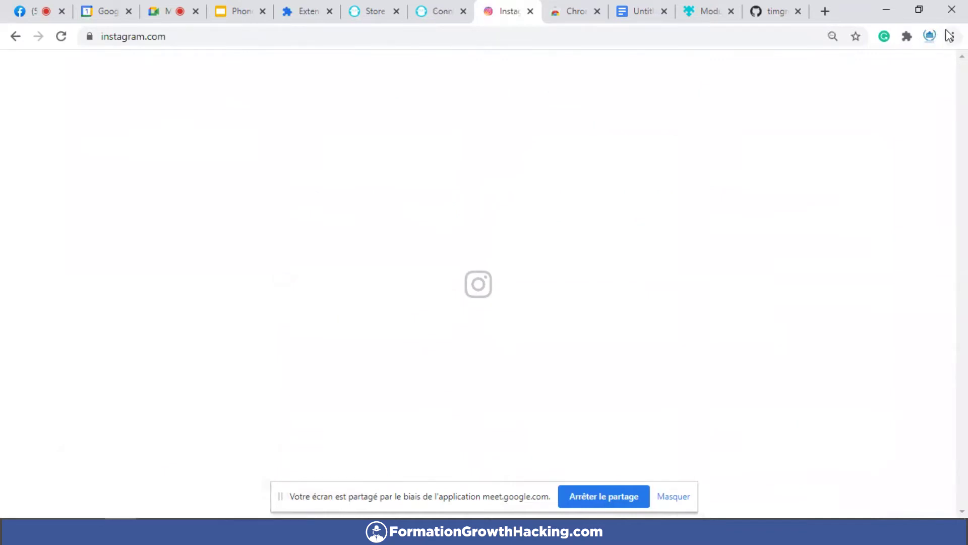
- Search Chrome's extensions page for 'phantombuster'
click(301, 11)
click(300, 63)
text(phanto)
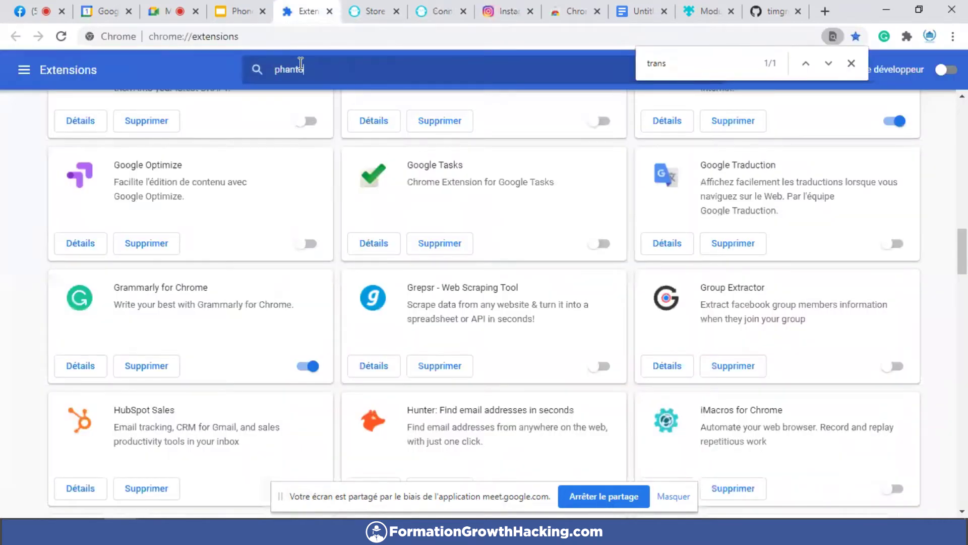
text(mbuster)
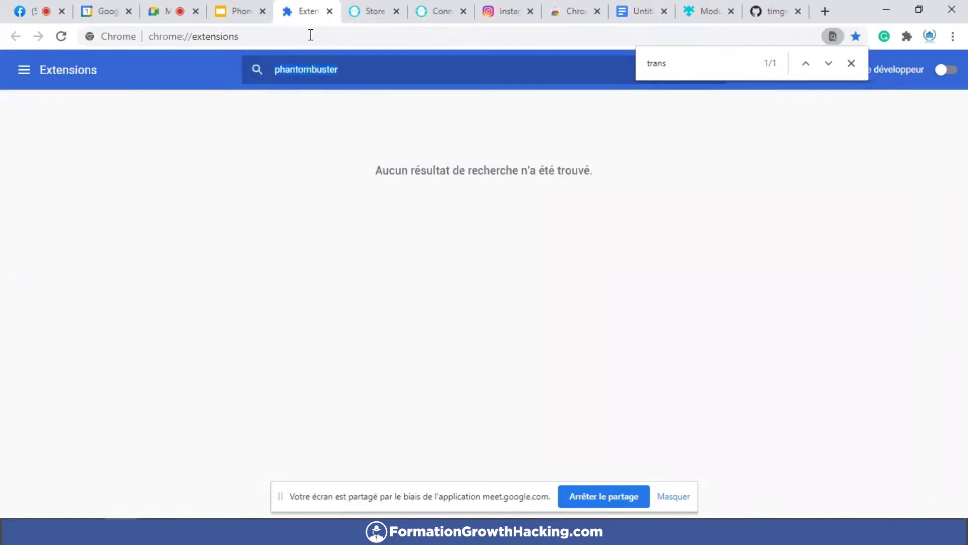
- Search Google from the address bar for 'addon chrome phantombuster'
click(312, 33)
text(a)
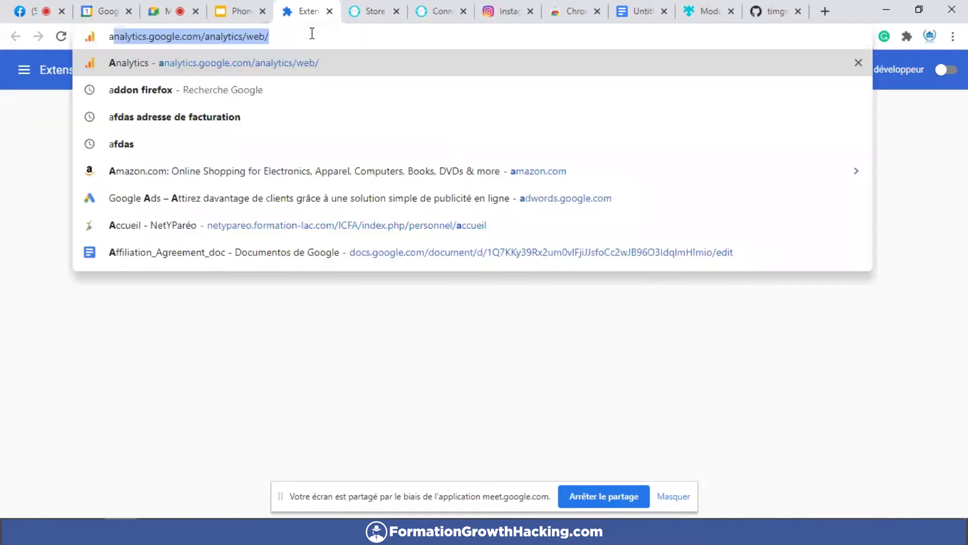
text(ddon chrome)
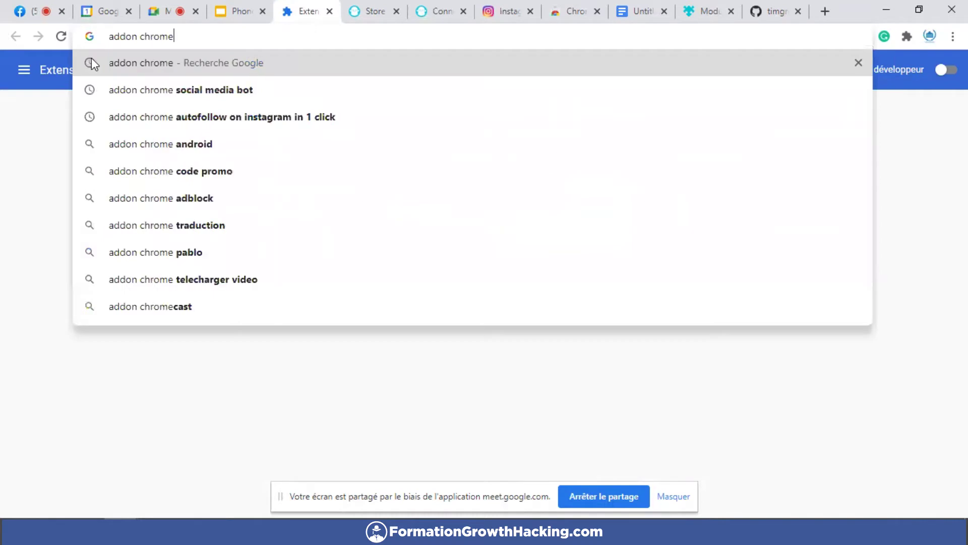
text( phantombuster)
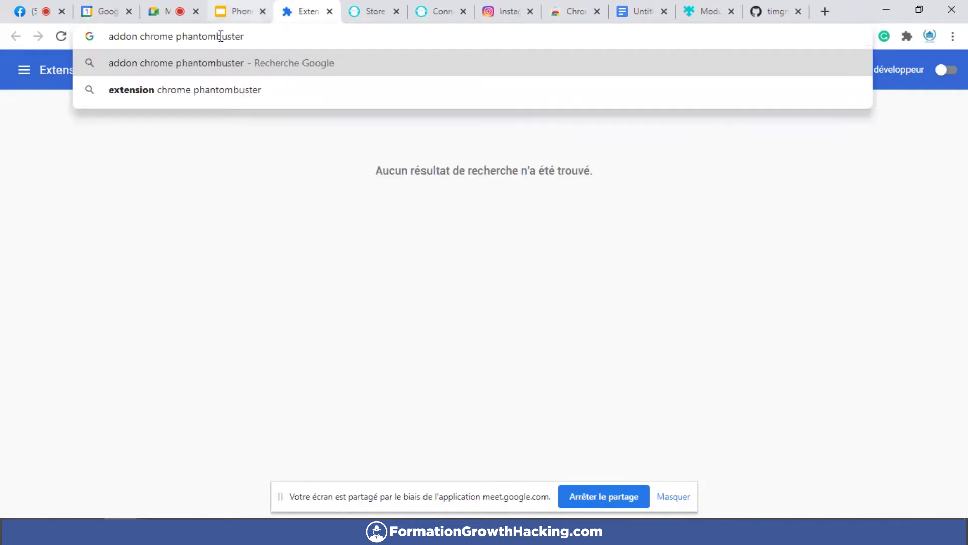
drag(146, 36, 244, 37)
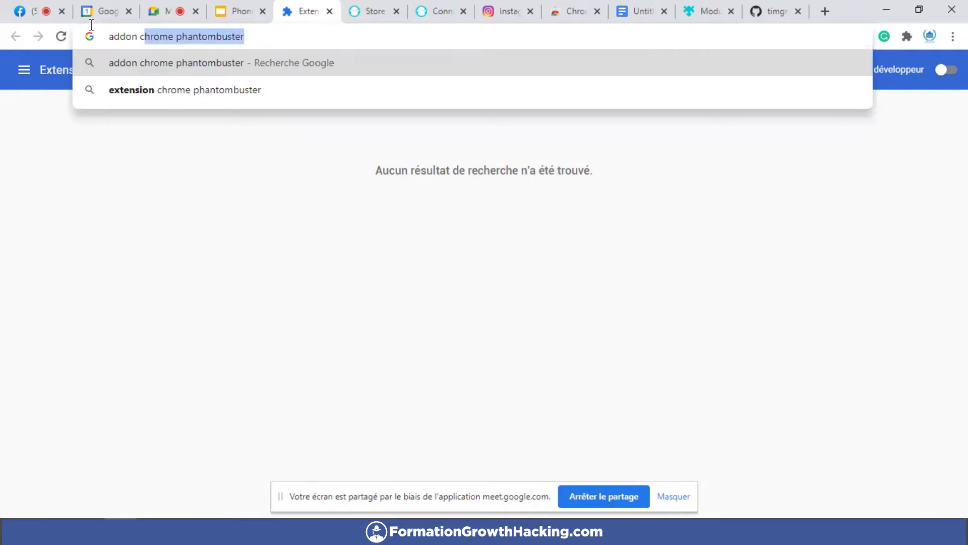
triple_click(106, 33)
shift+click(149, 37)
shift+click(180, 36)
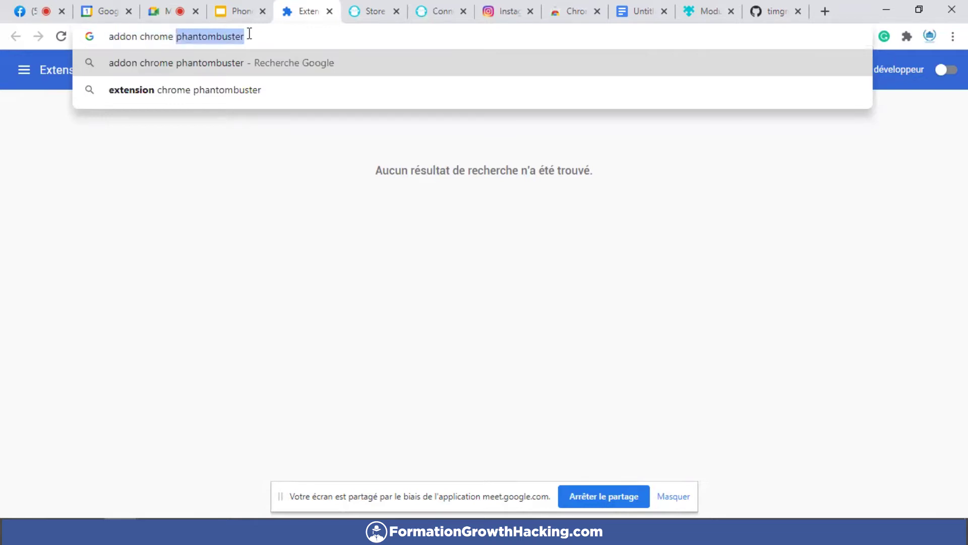
click(249, 33)
double_click(178, 43)
click(255, 30)
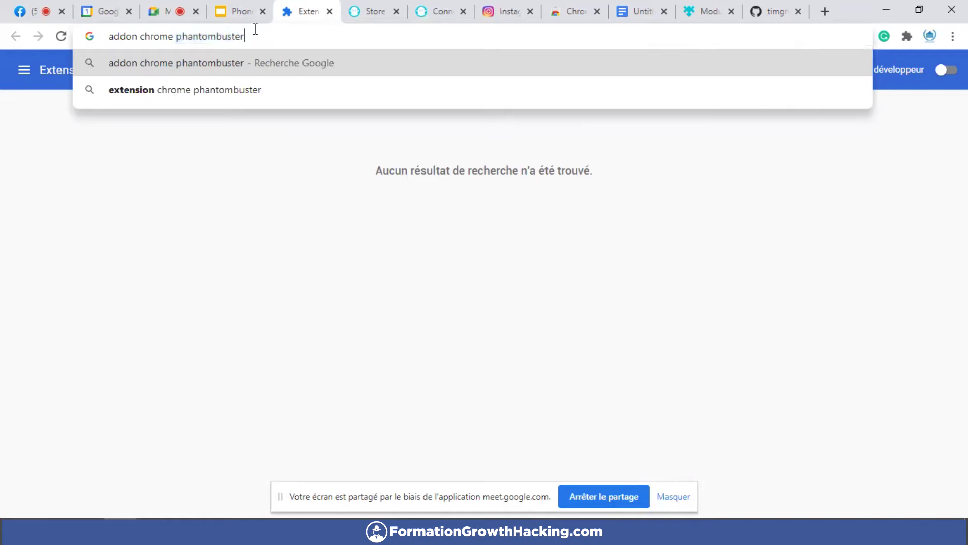
key(Return)
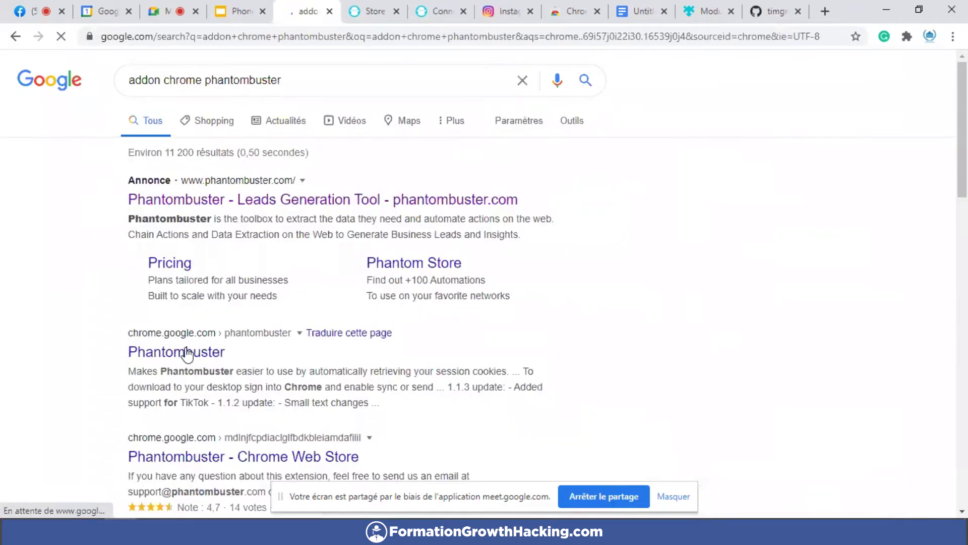
- Add the Phantombuster extension from its Chrome Web Store page and return to Instagram
click(187, 352)
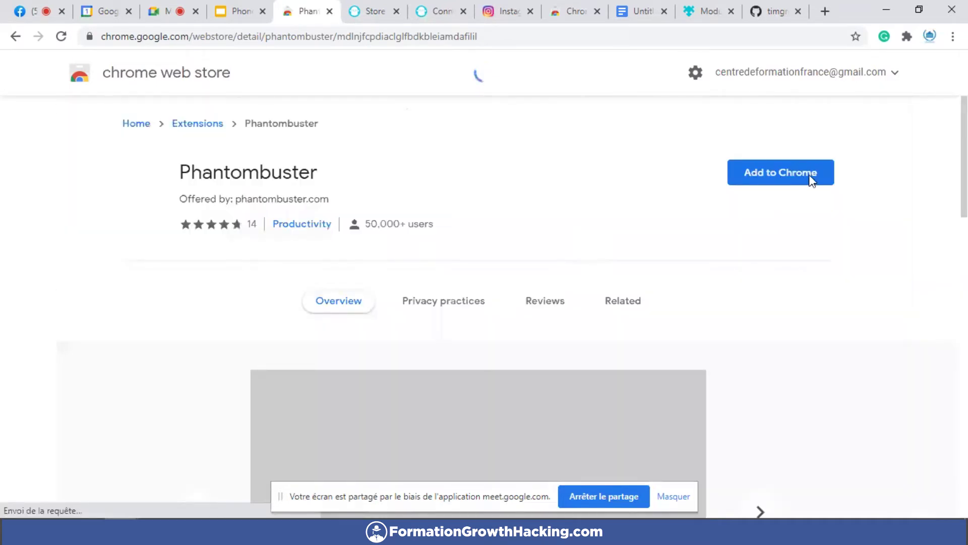
click(769, 185)
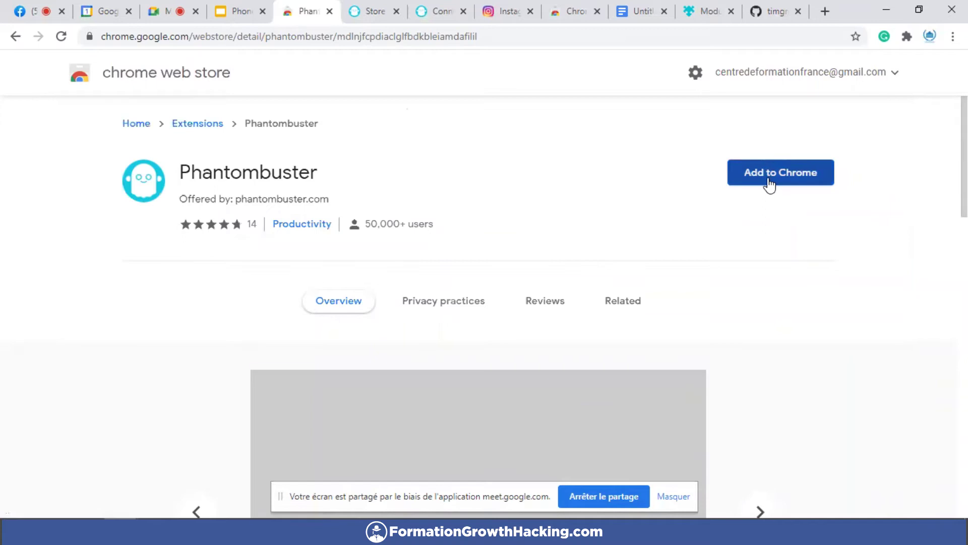
click(770, 184)
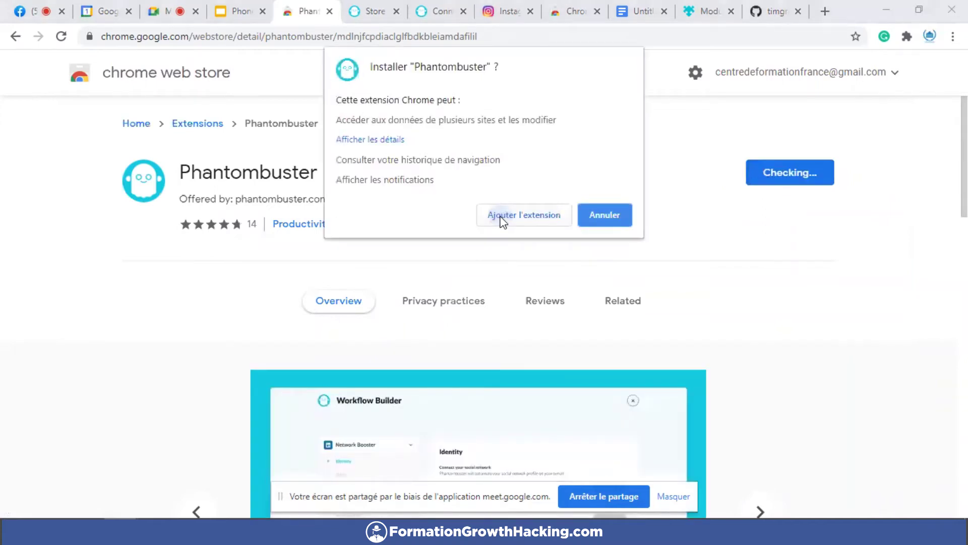
click(502, 217)
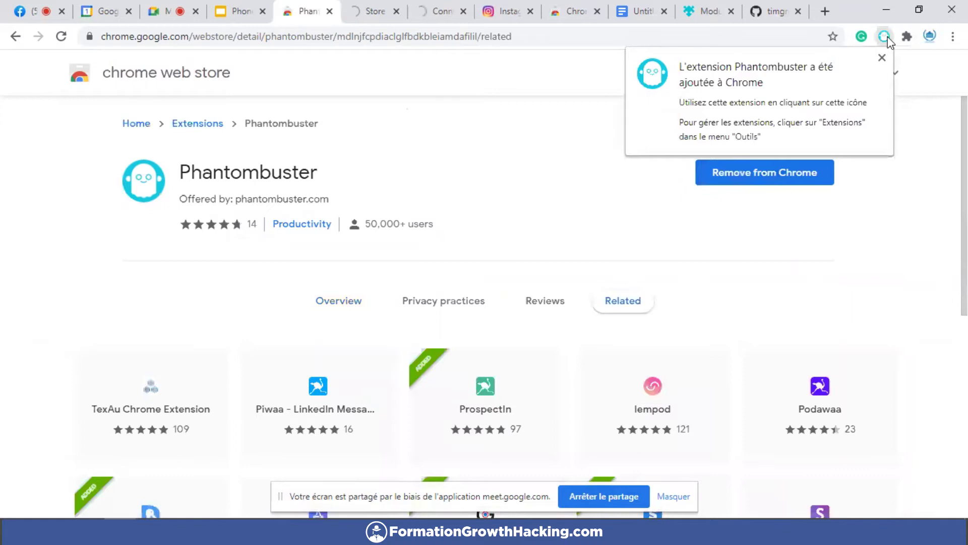
click(504, 15)
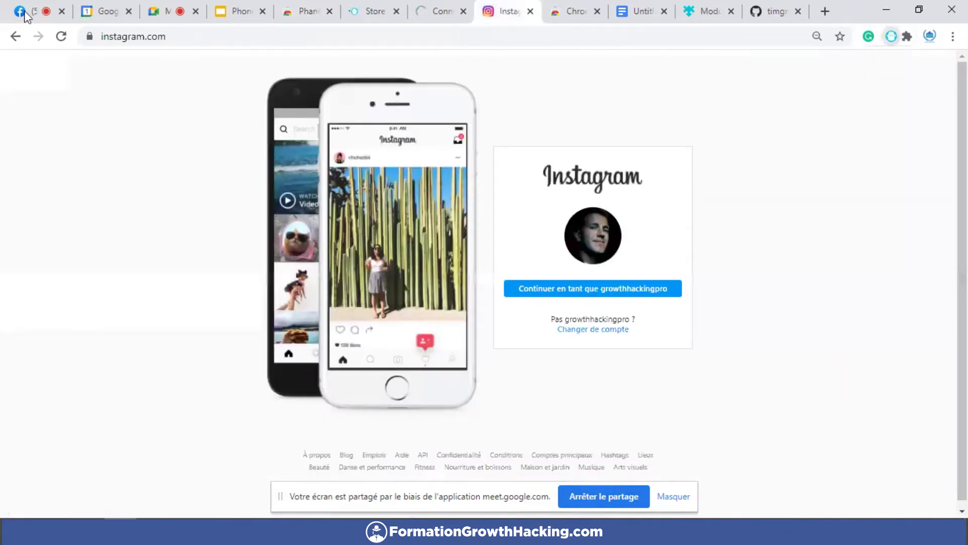
- Reload Instagram and pin Phantombuster to the toolbar from the Extensions panel
click(60, 37)
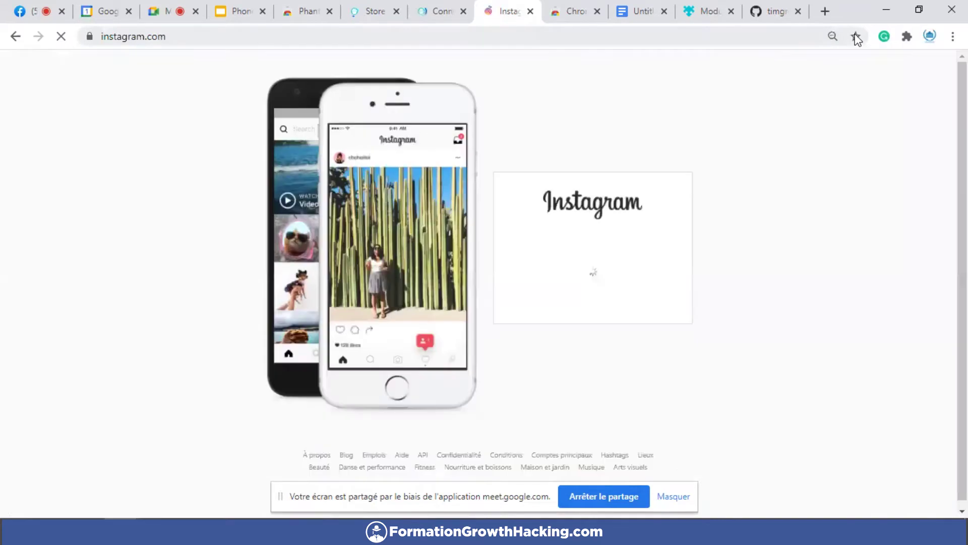
click(907, 36)
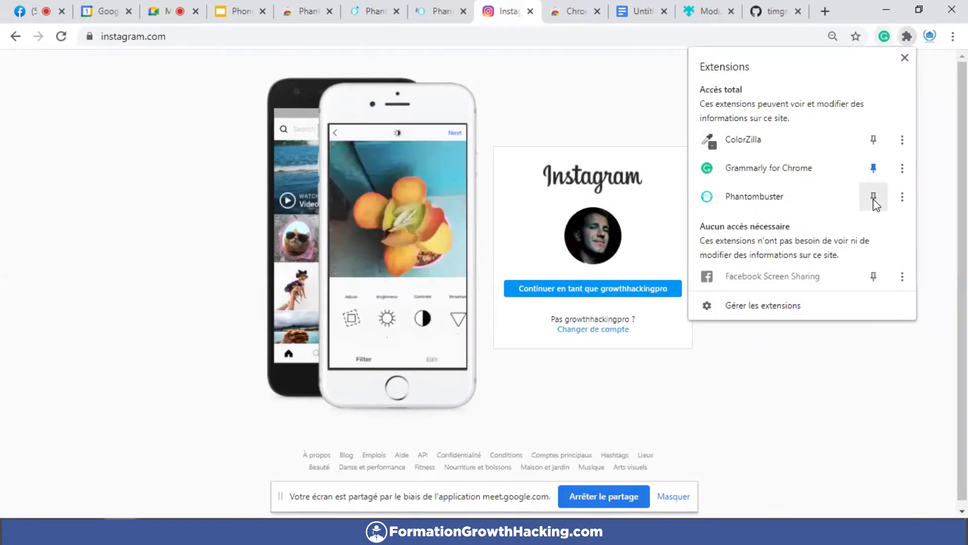
click(874, 196)
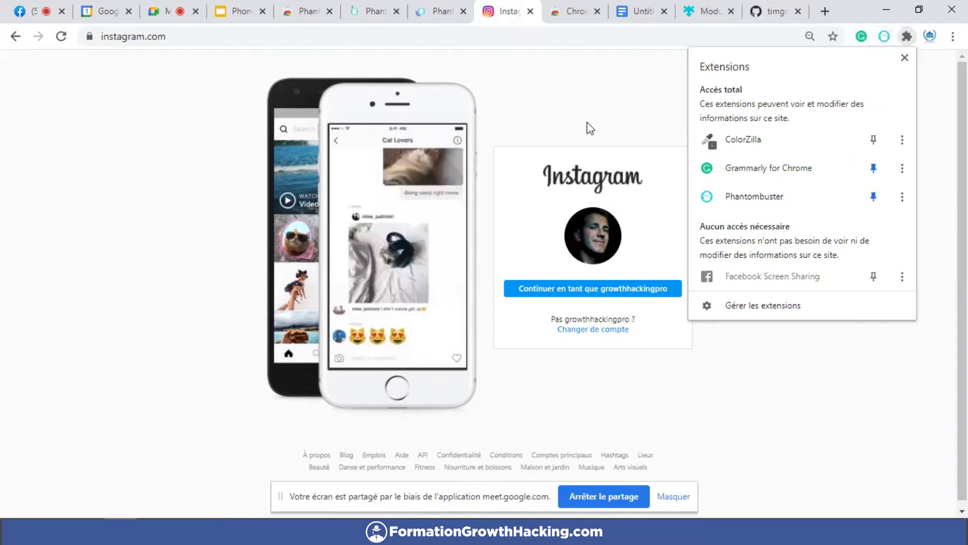
click(607, 303)
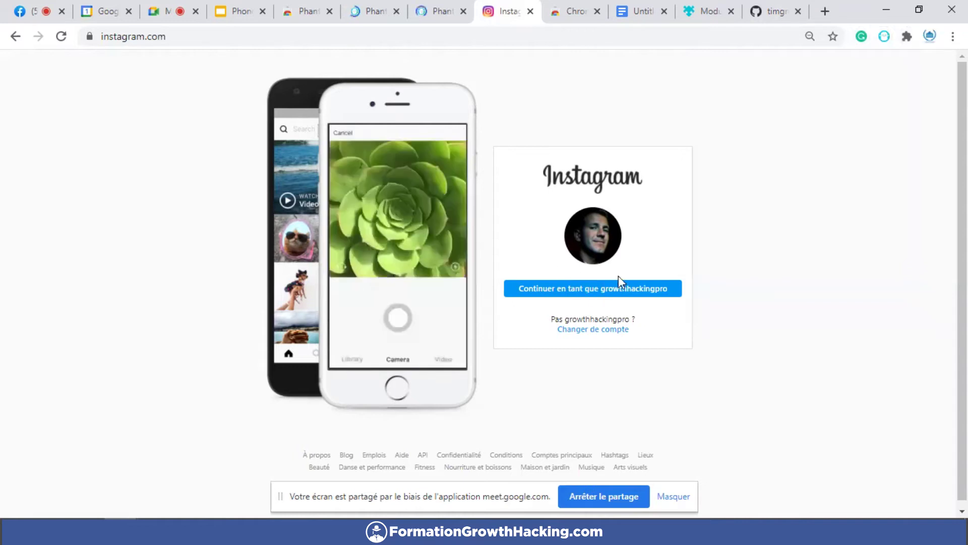
- Log into Instagram with the remembered account, enter the SMS security code, and save the login
click(568, 297)
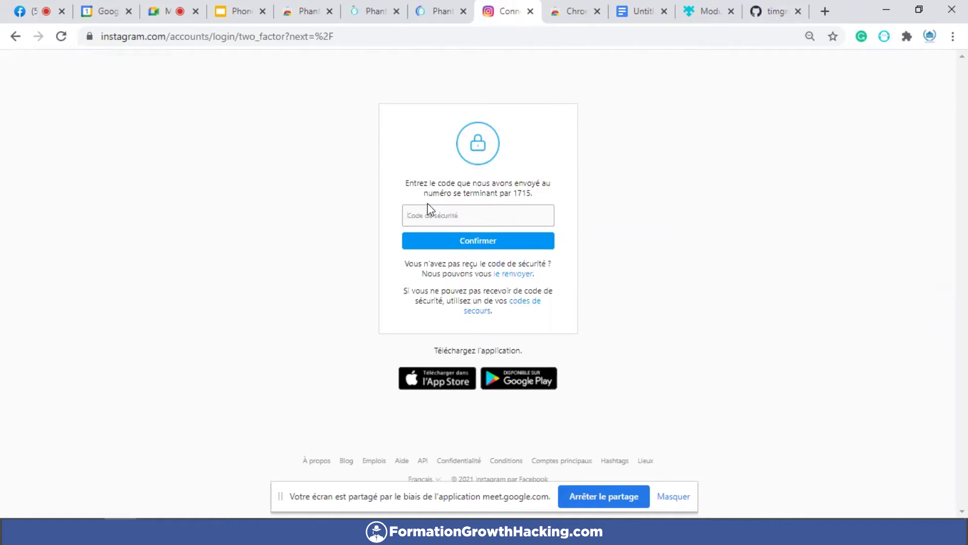
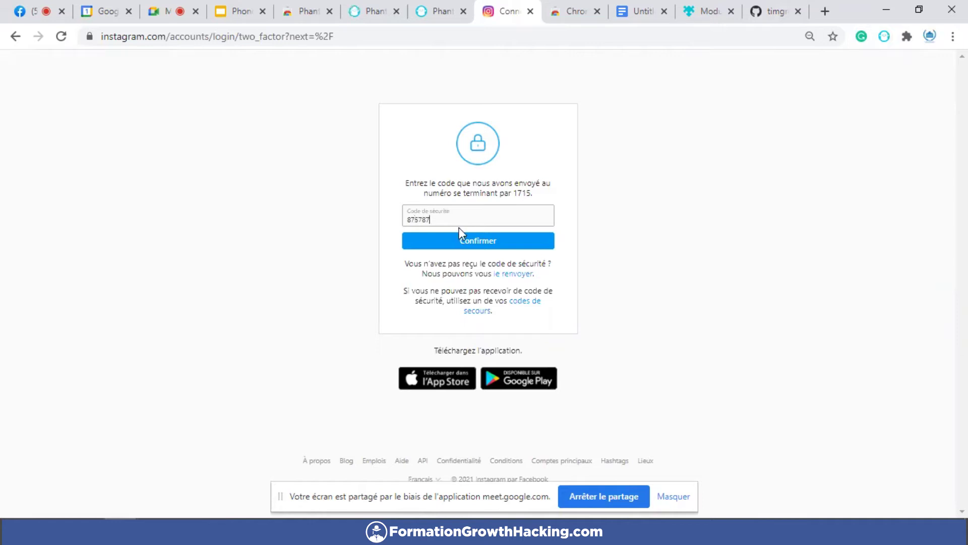
click(472, 247)
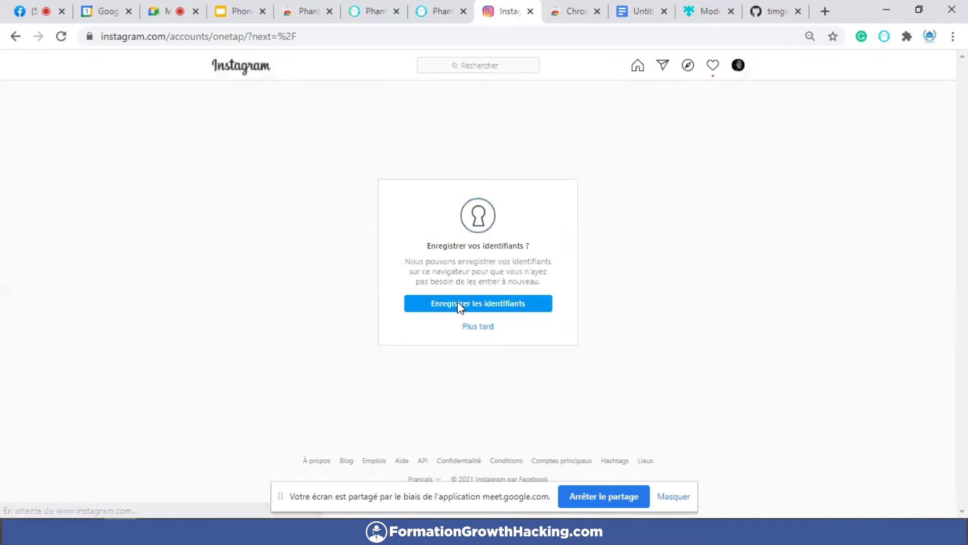
click(458, 305)
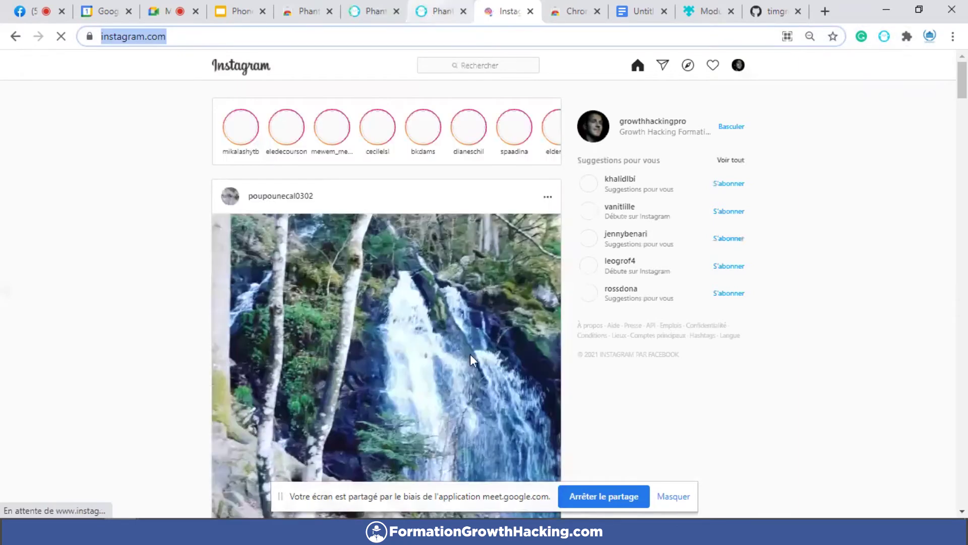
click(428, 15)
- Reload the setup page, auto-fill the Instagram sessionid cookie, and save the Connect to Instagram step
click(766, 318)
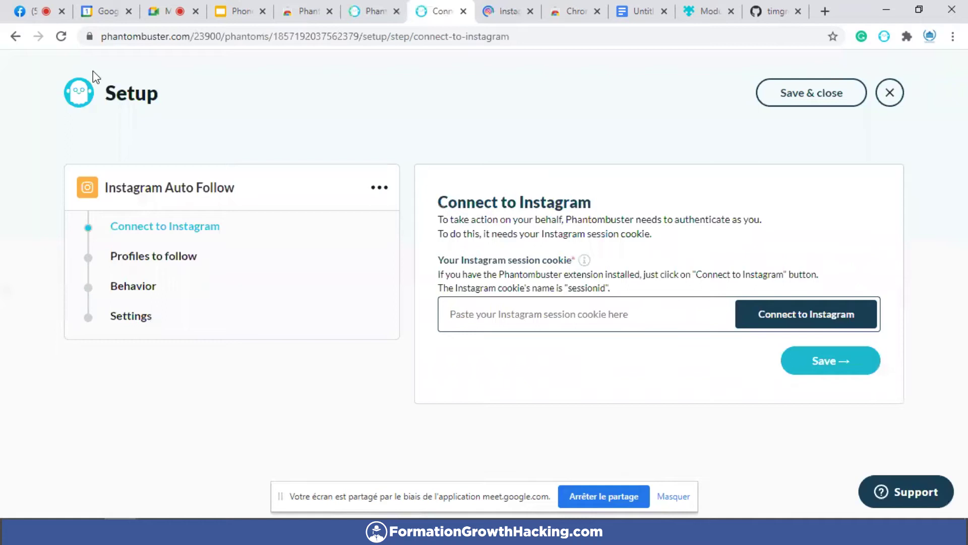
click(60, 39)
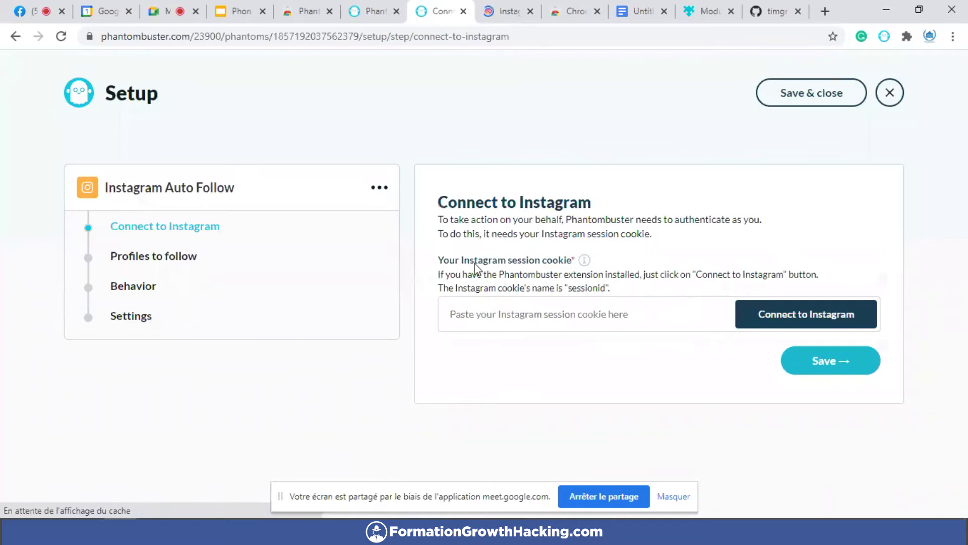
click(769, 315)
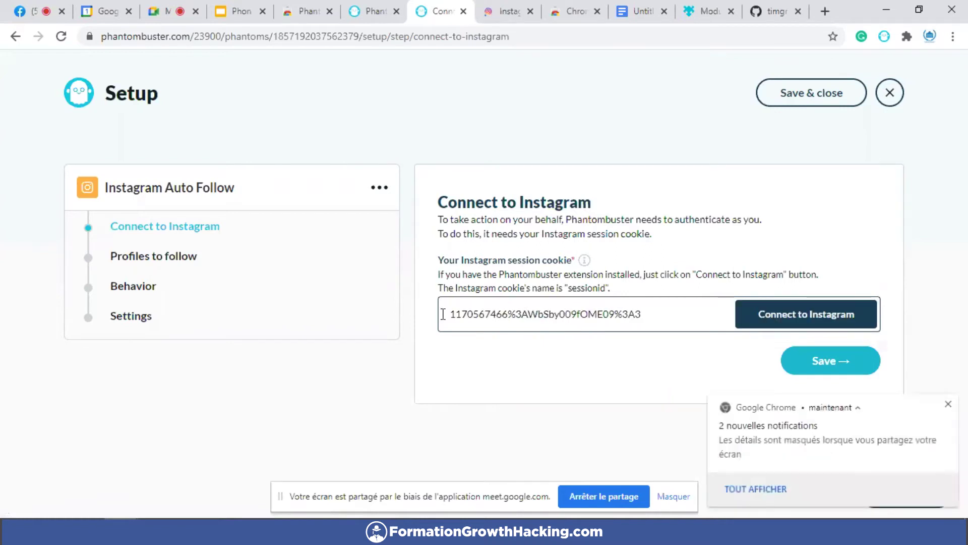
drag(455, 314, 522, 314)
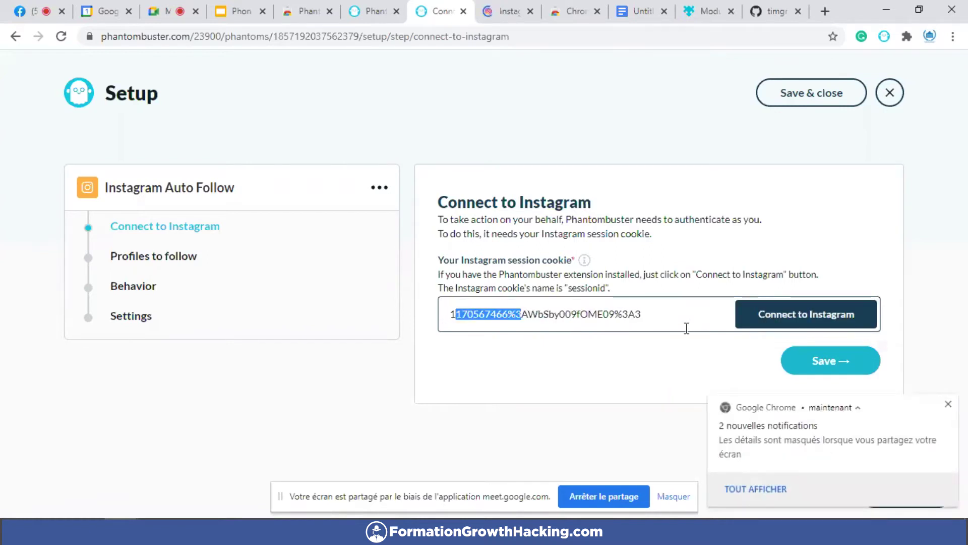
drag(687, 328, 801, 316)
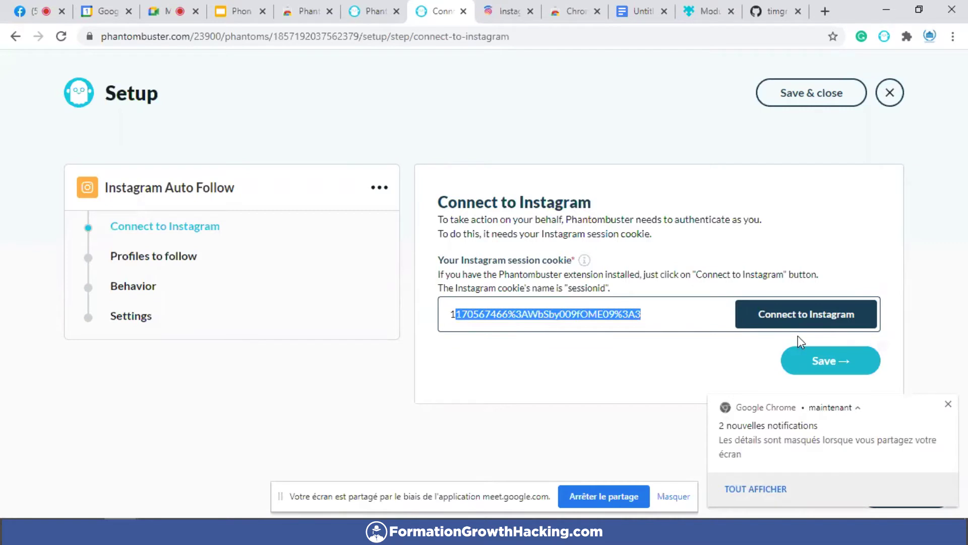
click(833, 362)
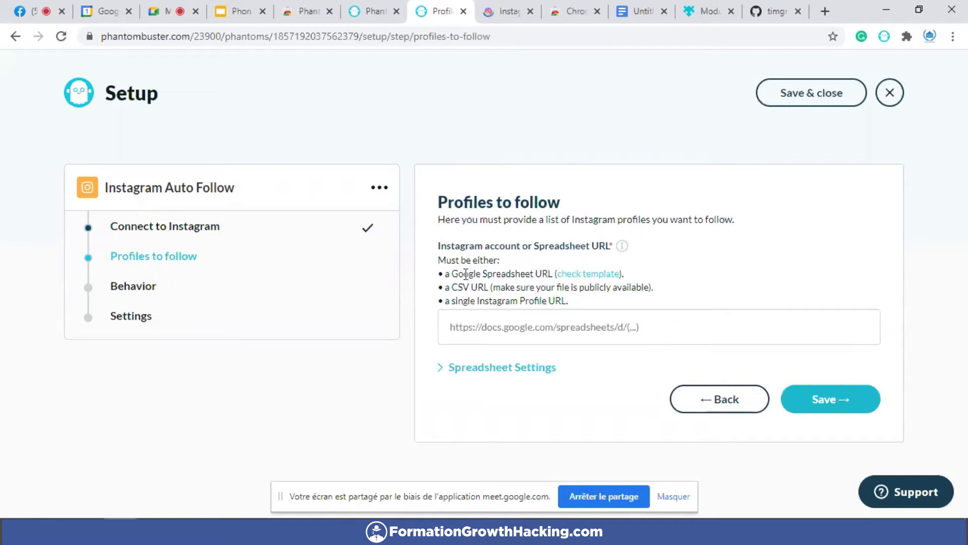
- Open the [Template] Instagram Auto Follow spreadsheet and make your own copy in Google Sheets
click(579, 279)
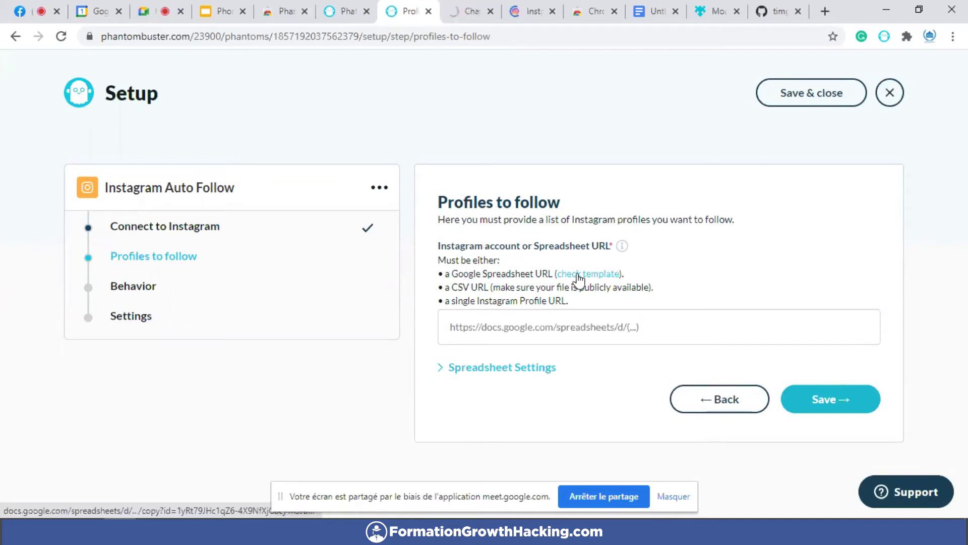
click(464, 10)
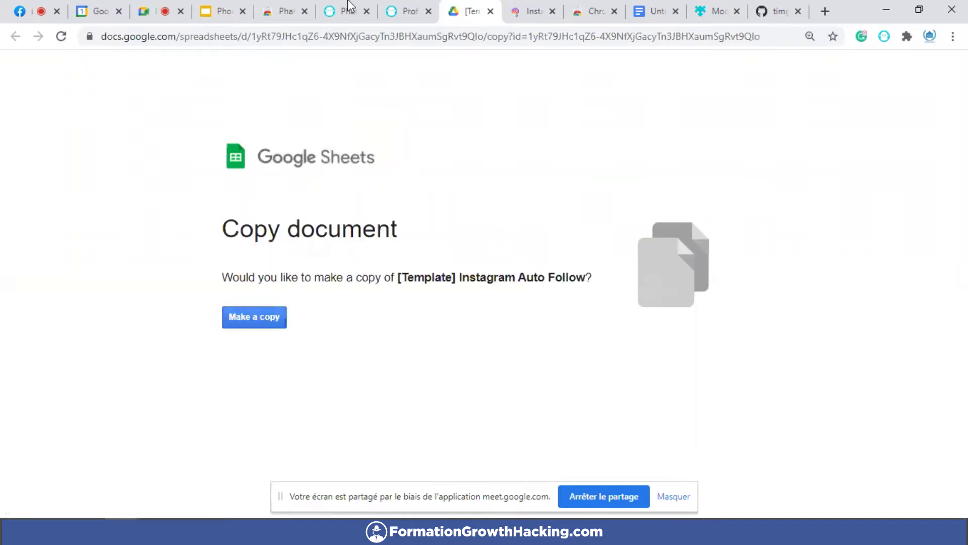
click(399, 6)
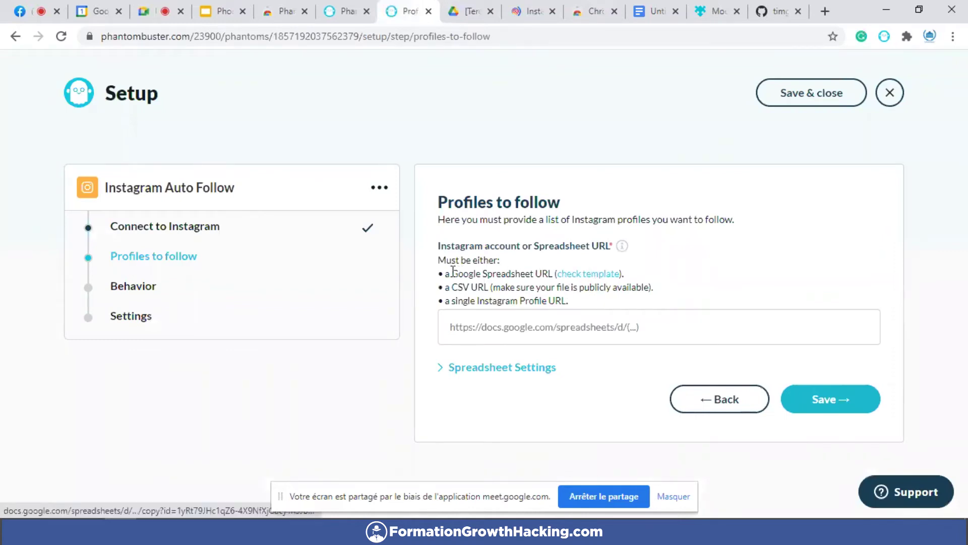
drag(452, 272, 533, 272)
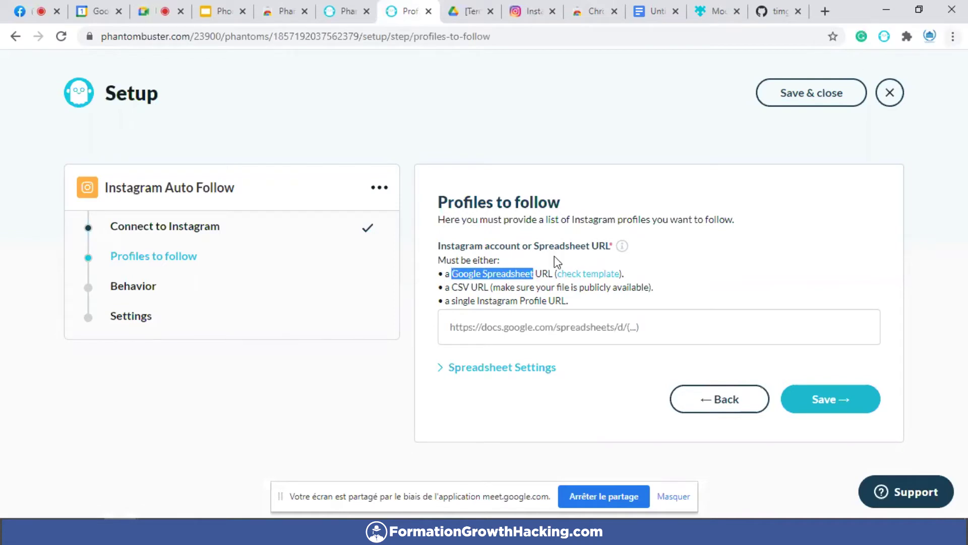
click(576, 278)
click(245, 317)
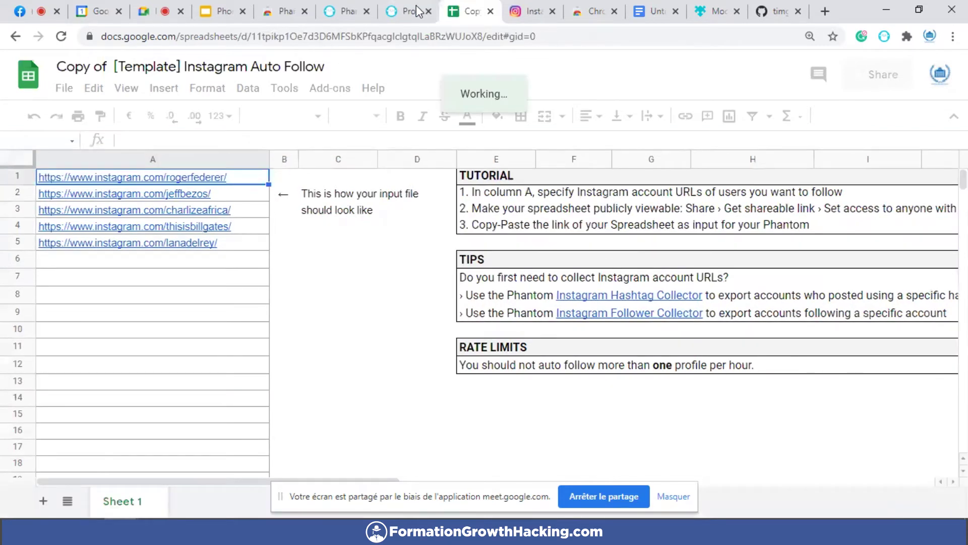
- Share the Instagram Auto Follow copy as Viewer with anyone with the link, and copy the link
key(ctrl+shift+Tab)
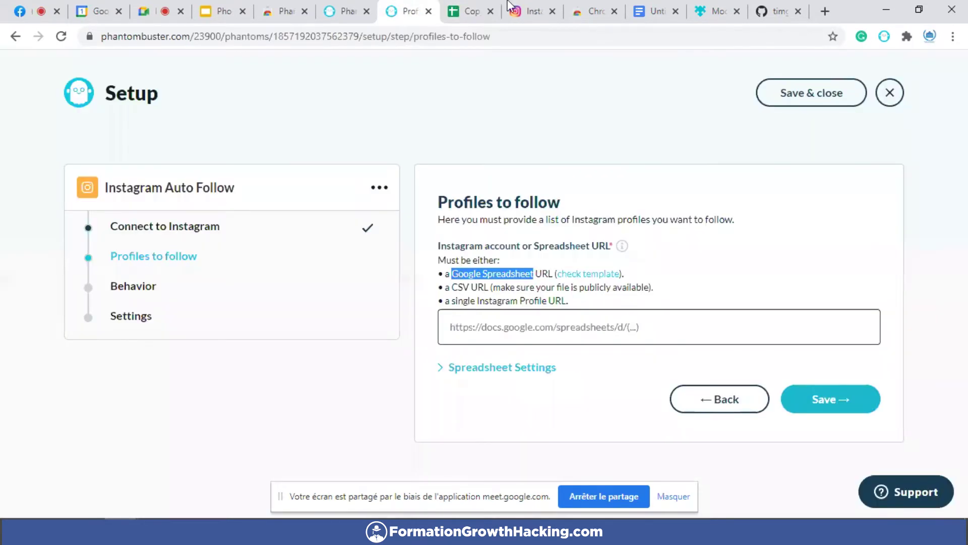
click(453, 12)
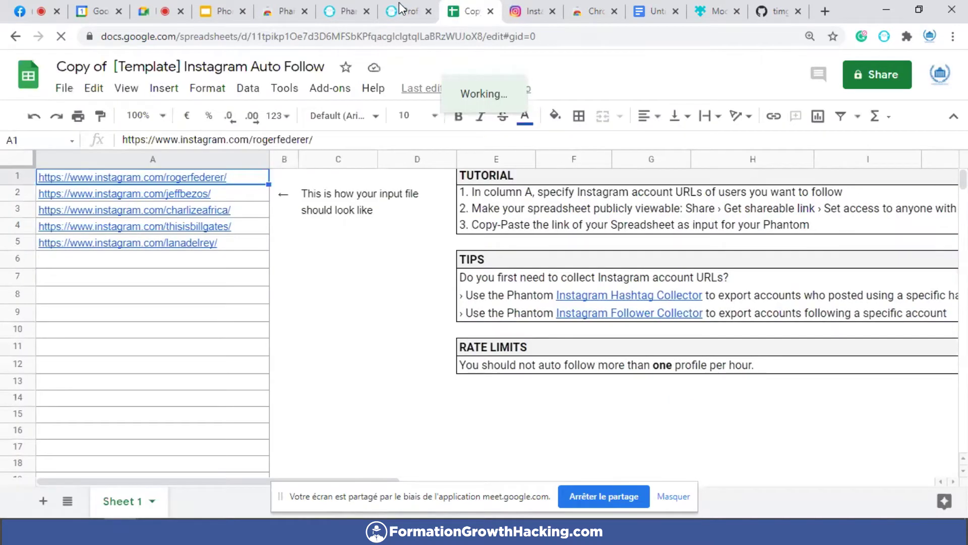
key(ctrl+shift+Tab)
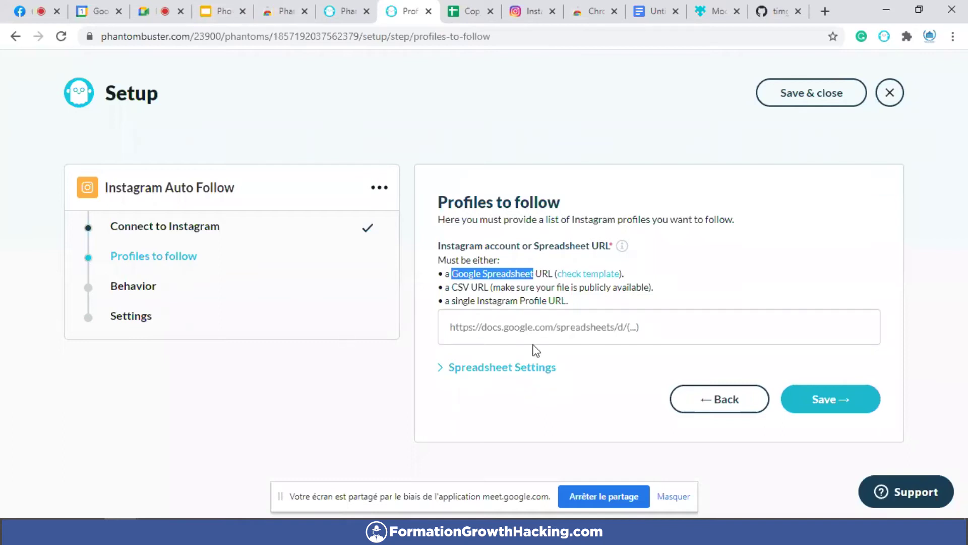
click(540, 327)
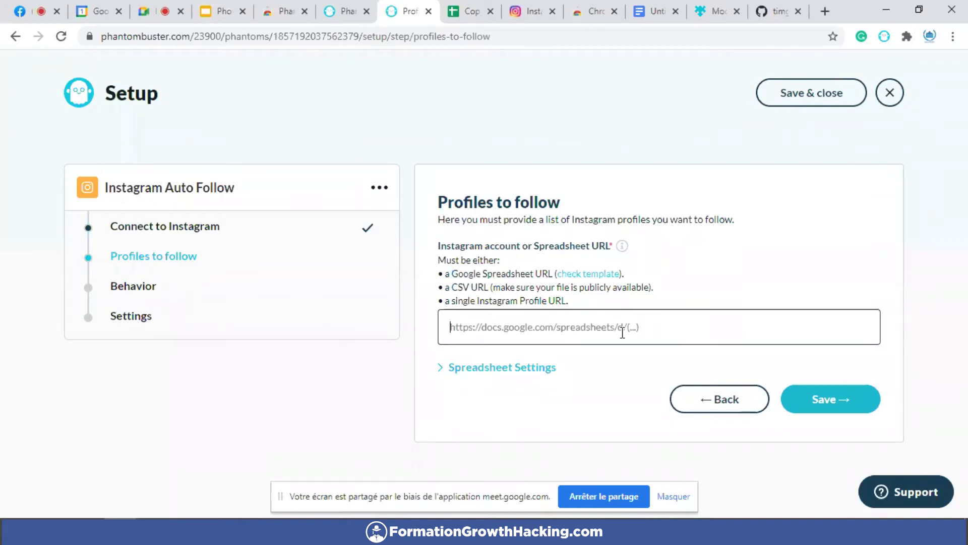
click(469, 7)
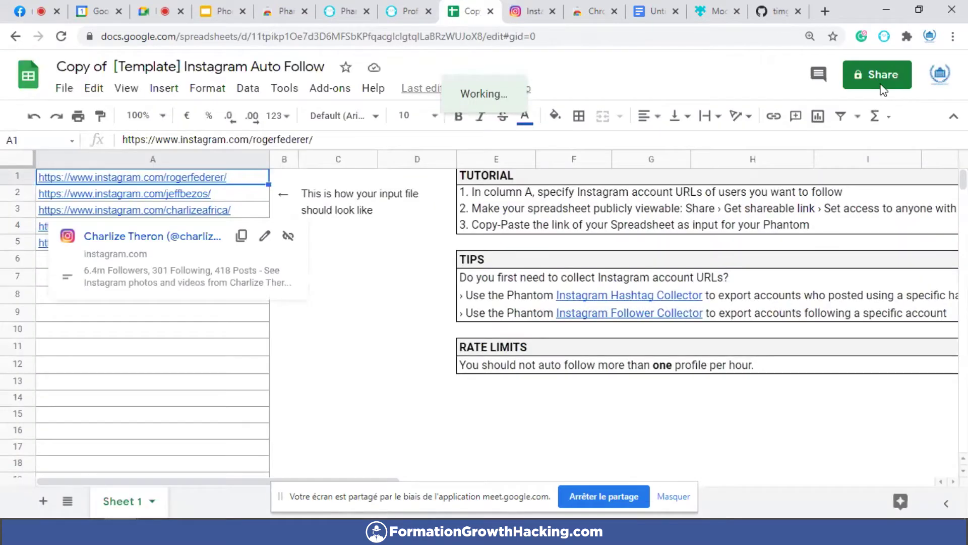
click(881, 86)
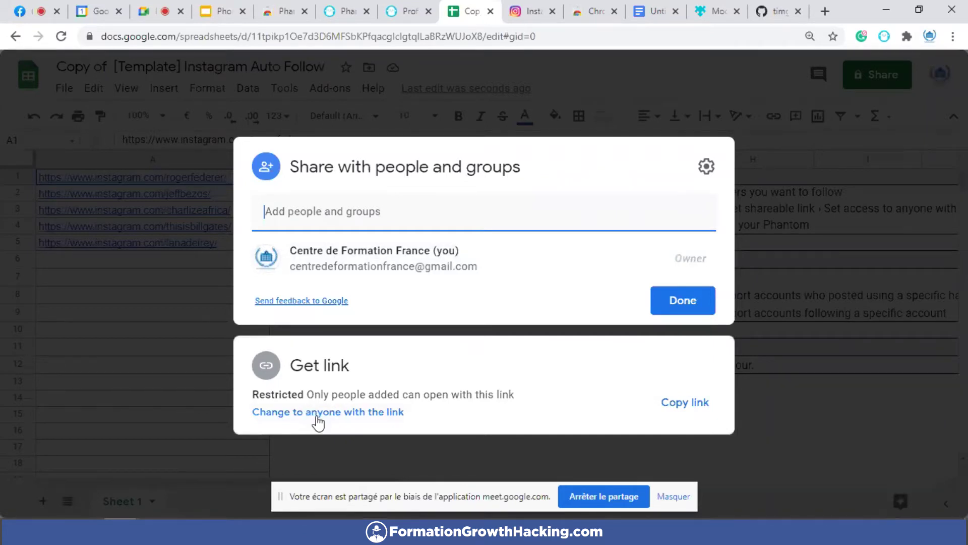
click(318, 420)
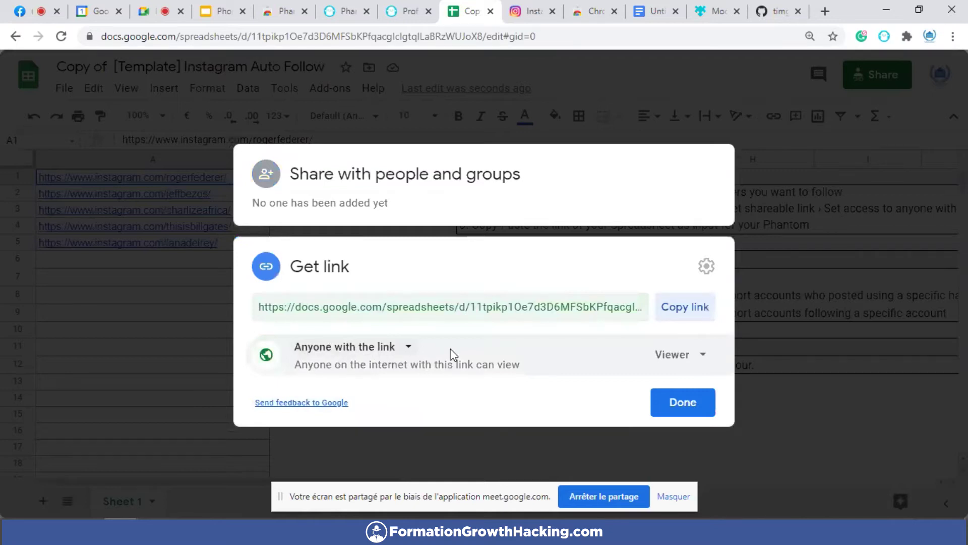
click(682, 309)
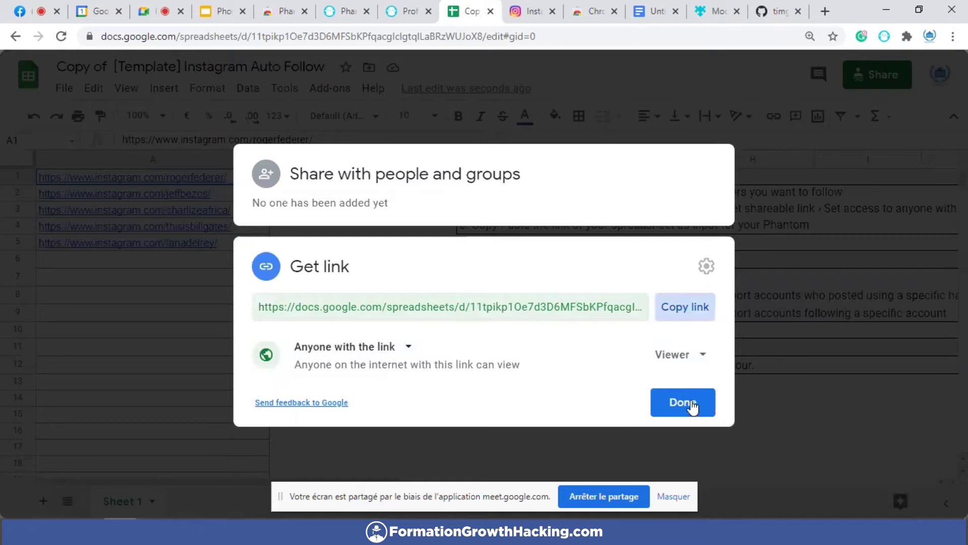
key(Escape)
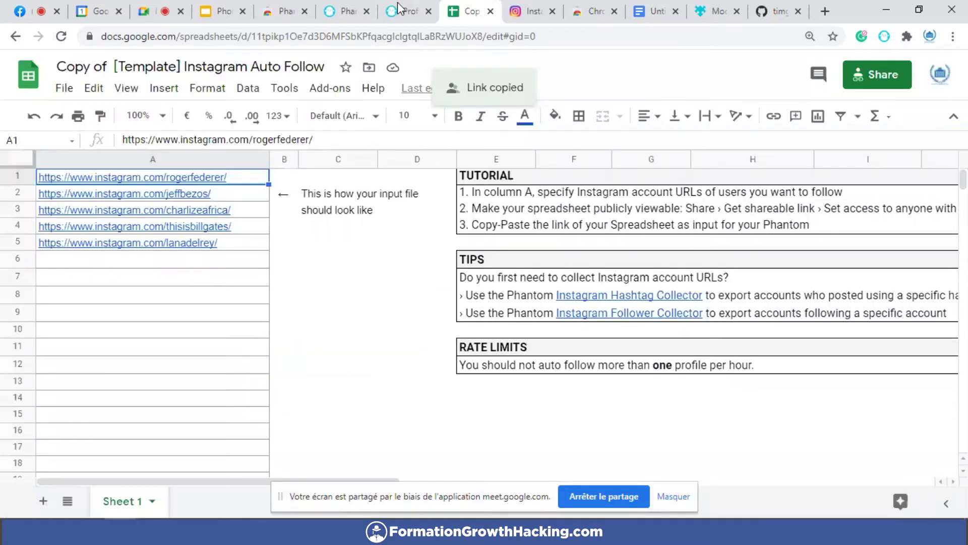
click(398, 8)
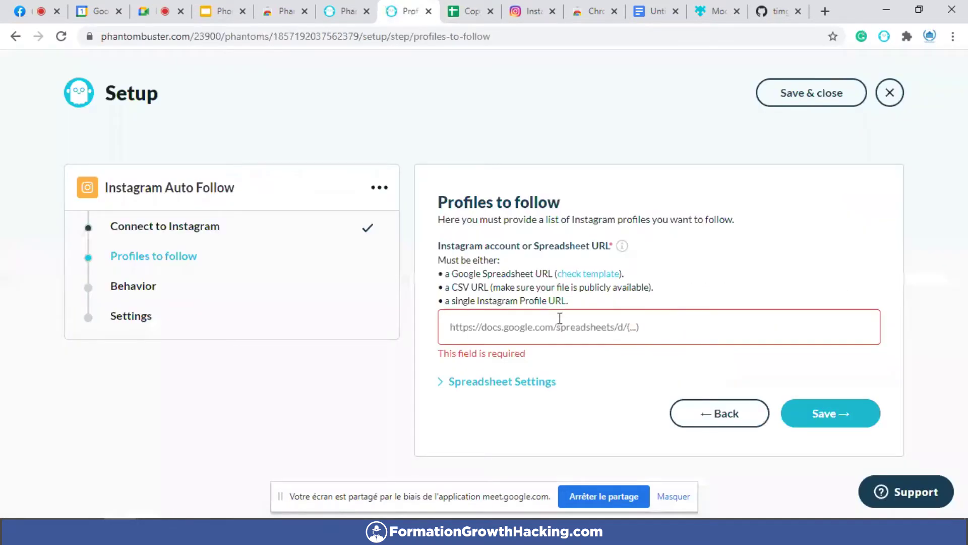
- Paste the shared sheet link into the Spreadsheet URL field, expand Spreadsheet Settings, and save
click(559, 317)
key(ctrl+v)
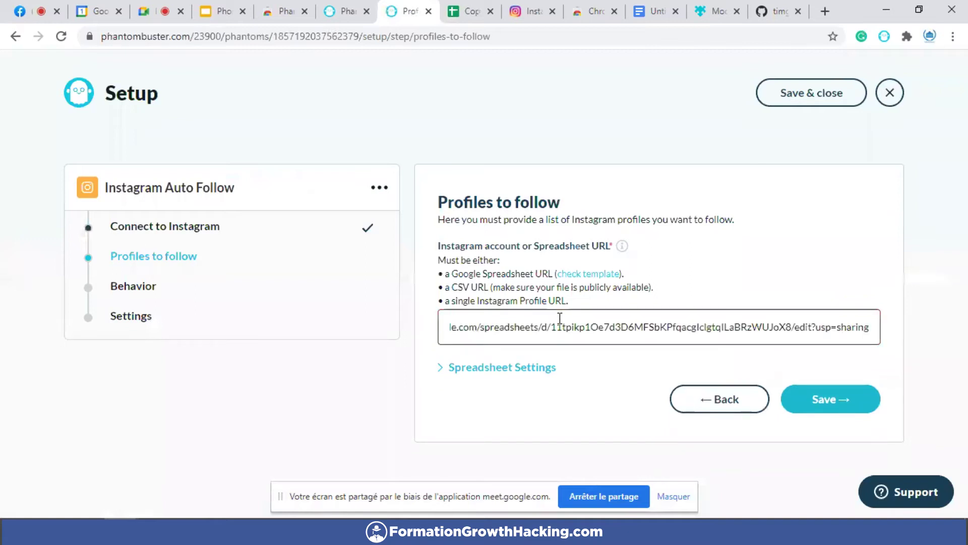
click(442, 373)
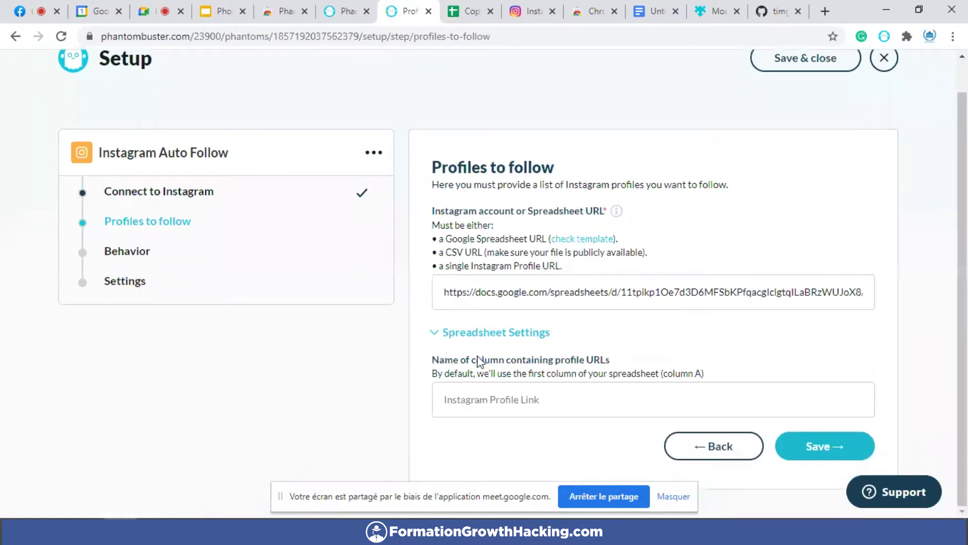
click(826, 442)
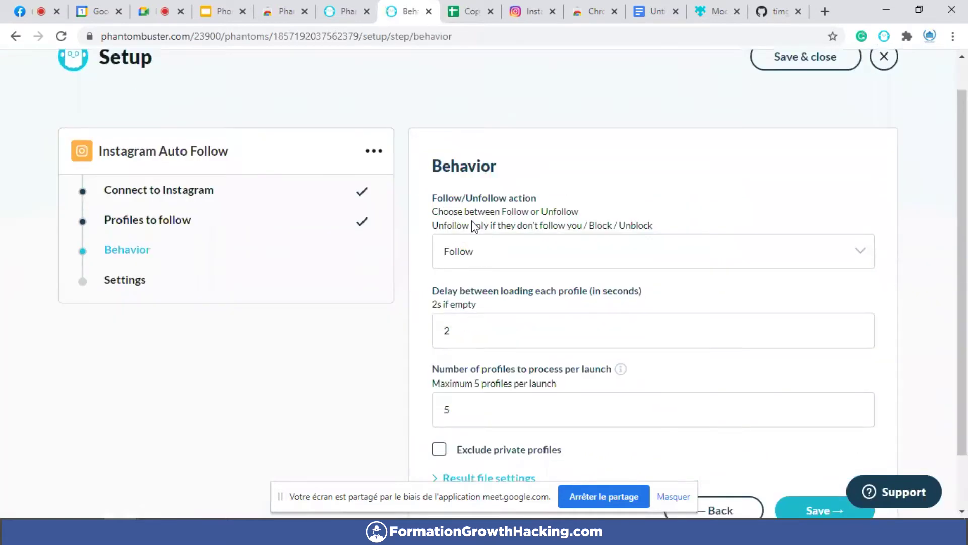
- Keep the action on Follow and set the delay between profiles to 12 seconds
scroll(471, 220, down, 1)
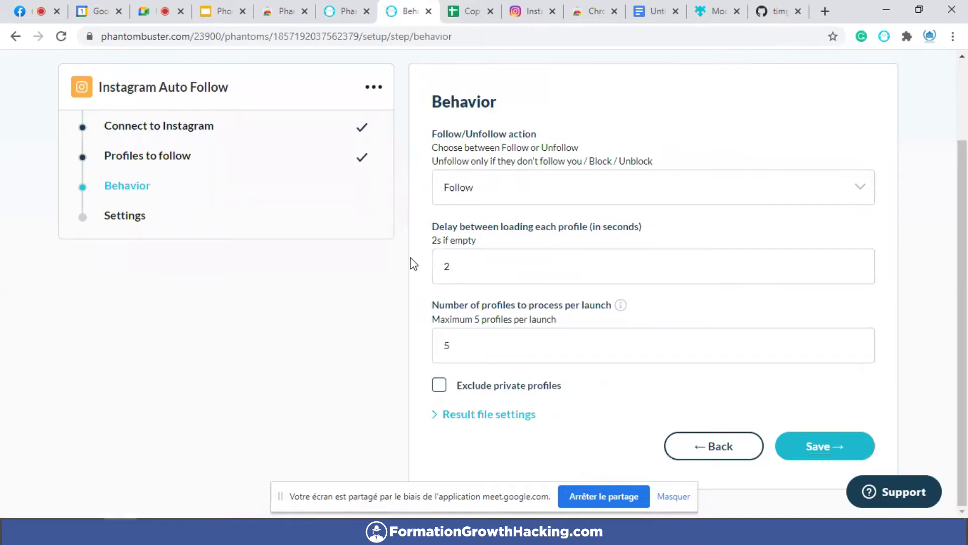
click(483, 189)
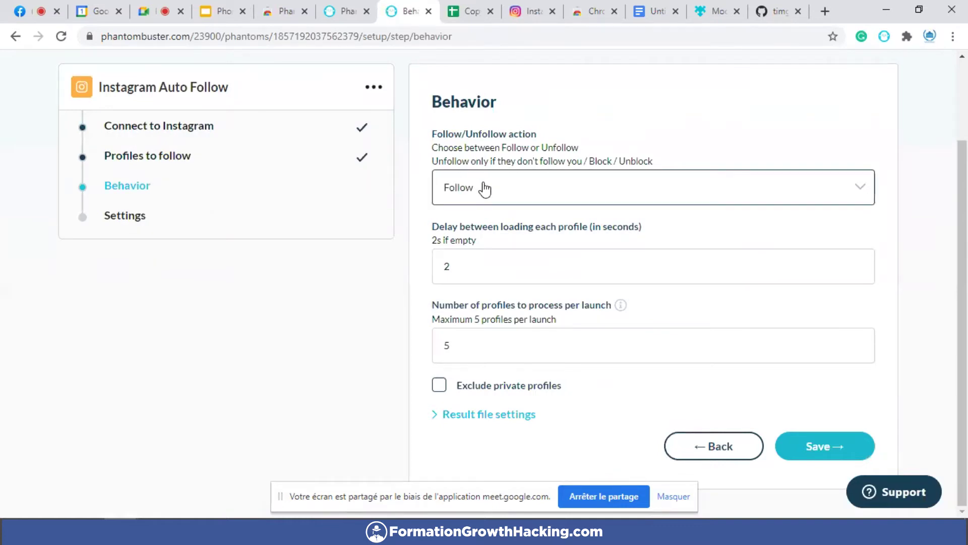
click(484, 189)
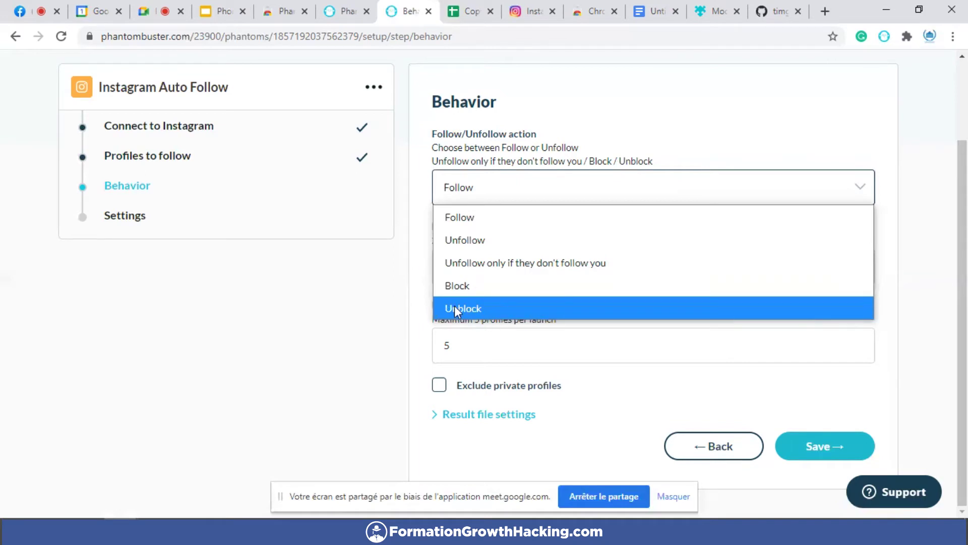
click(413, 256)
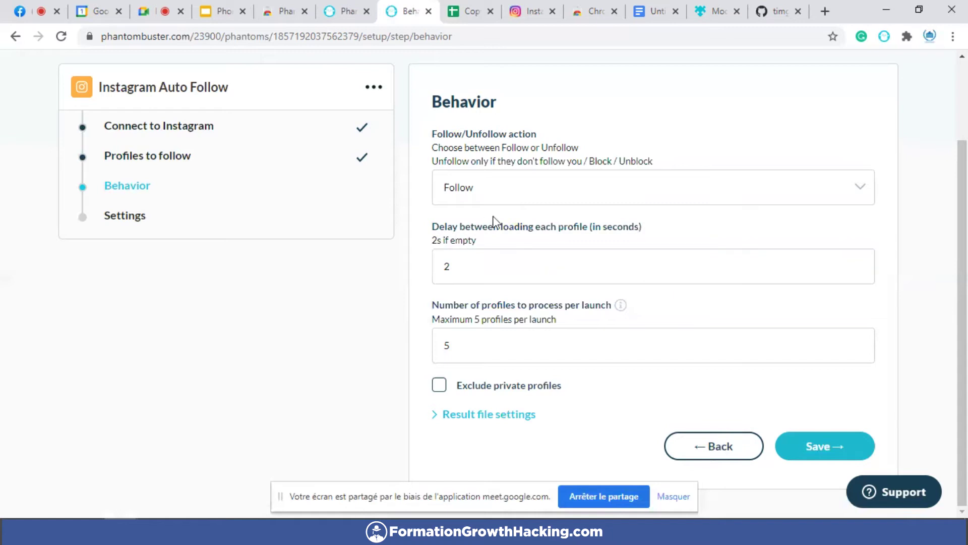
click(445, 265)
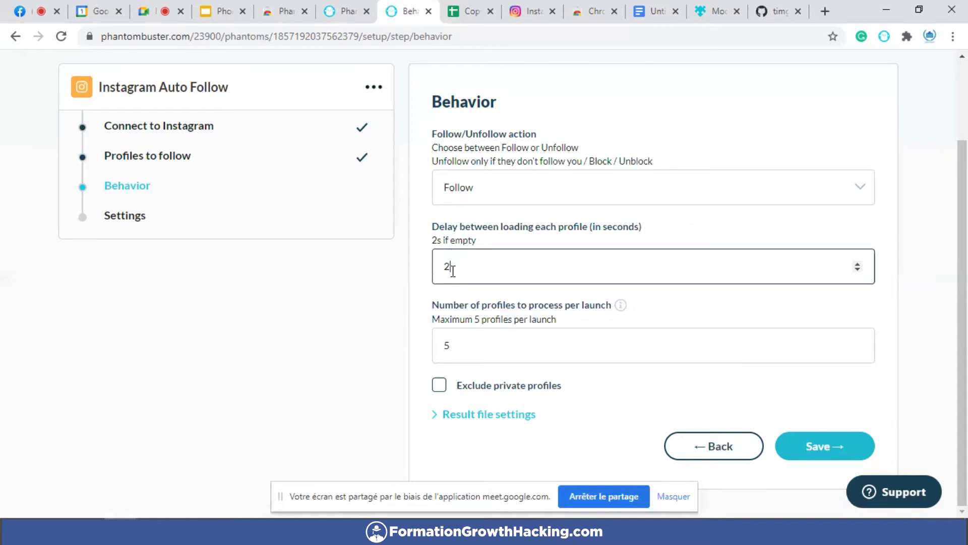
key(BackSpace)
text(12)
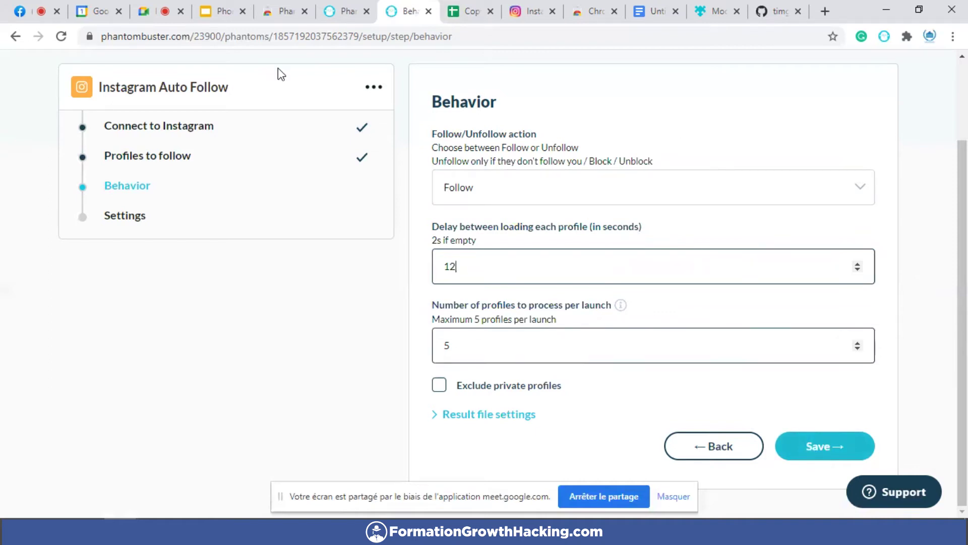
- Bring the SAAS world-map slideshow back to the front
click(217, 12)
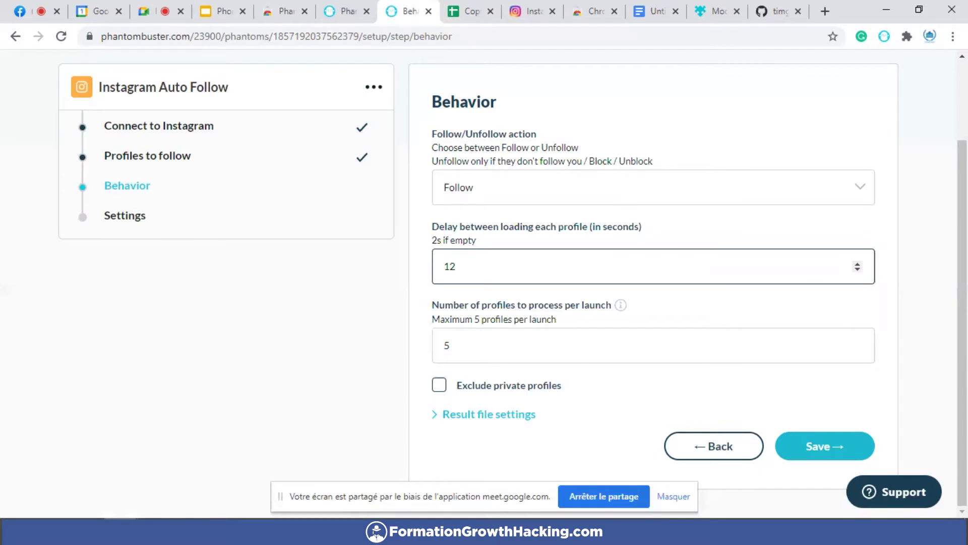
mouse_move(456, 489)
click(521, 501)
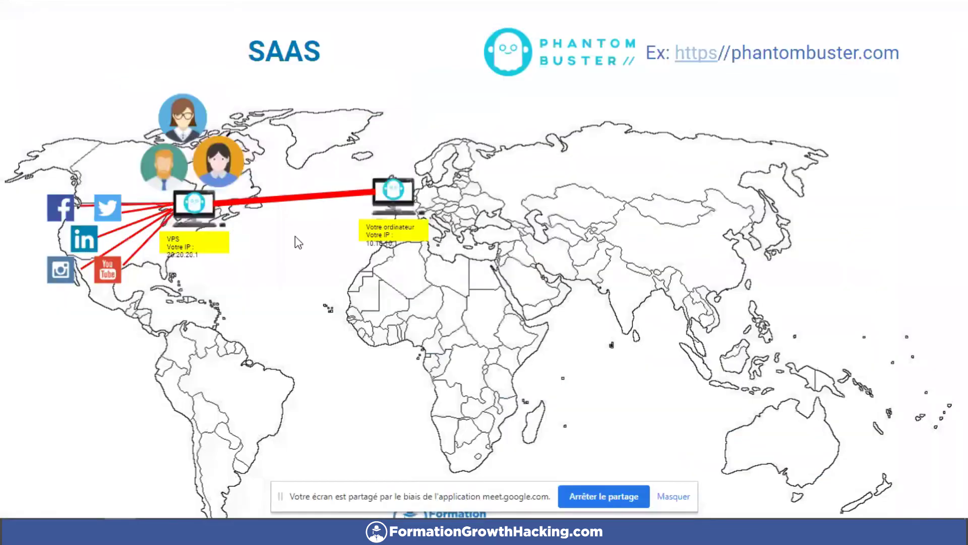
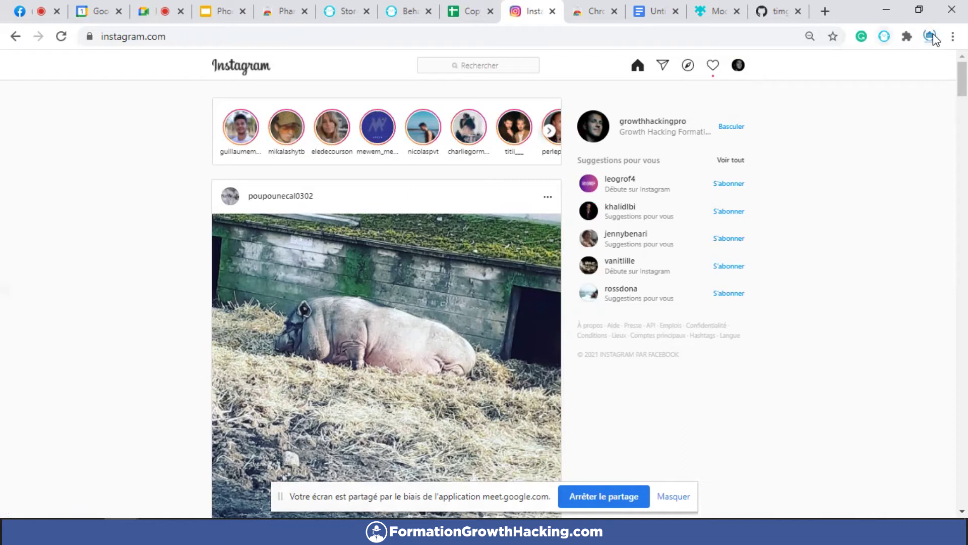
- Close the unneeded tab and the PhantomBuster Chrome Web Store tab
click(339, 11)
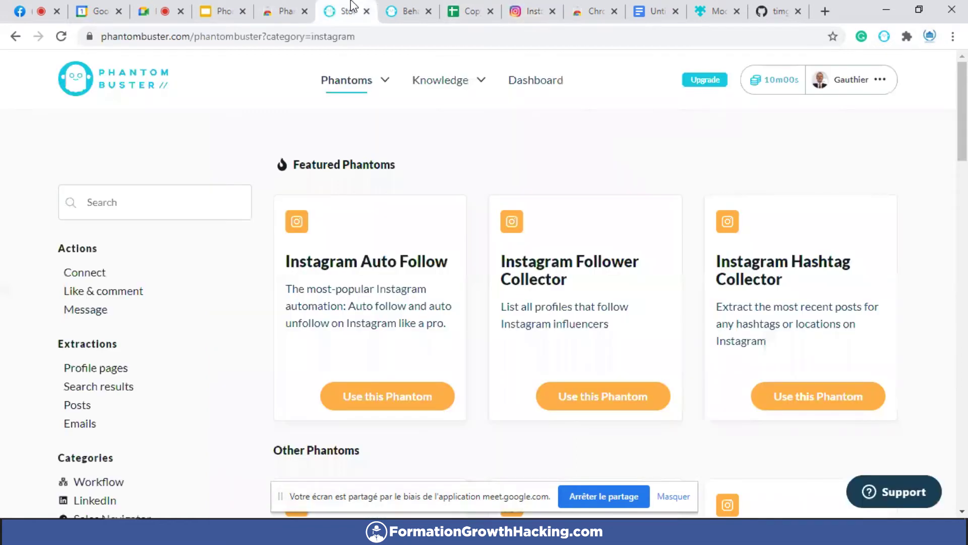
click(386, 10)
key(ctrl+w)
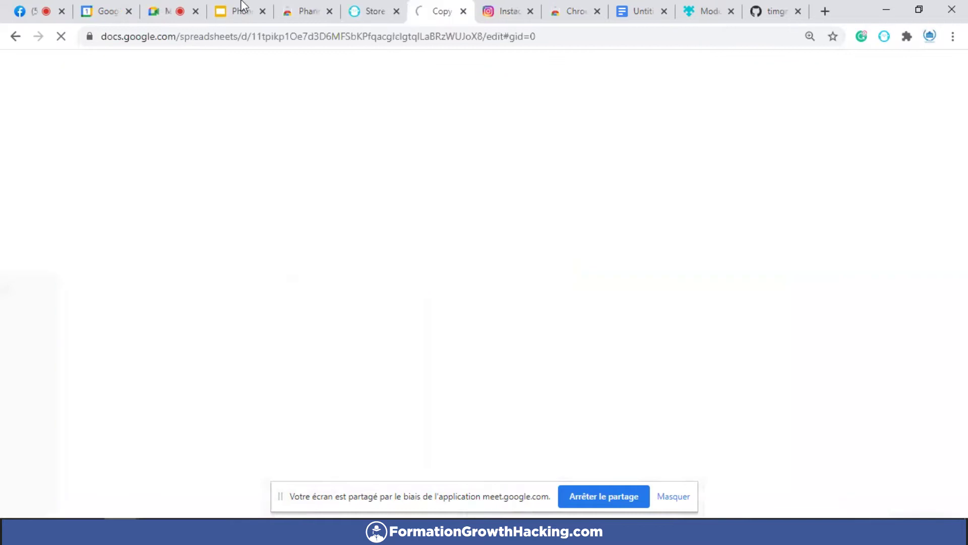
click(298, 7)
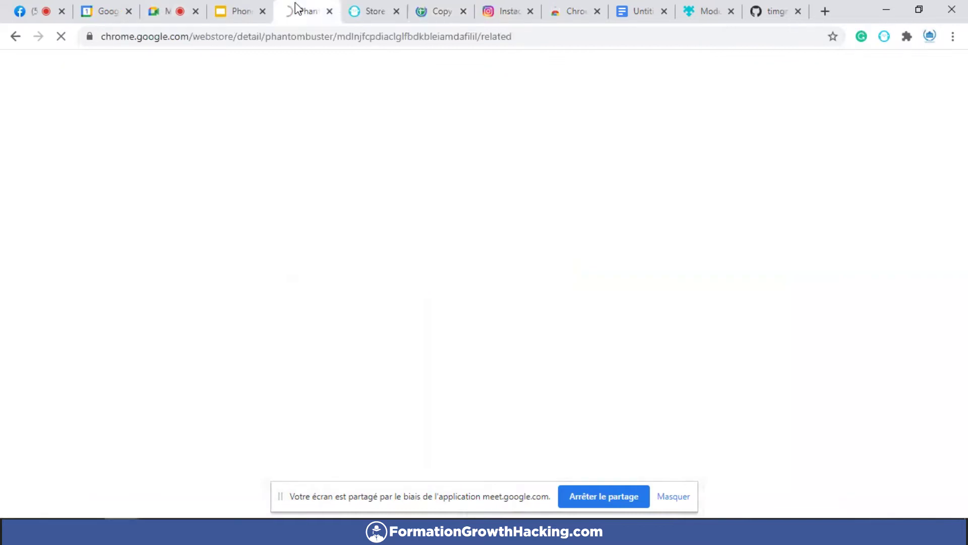
click(549, 11)
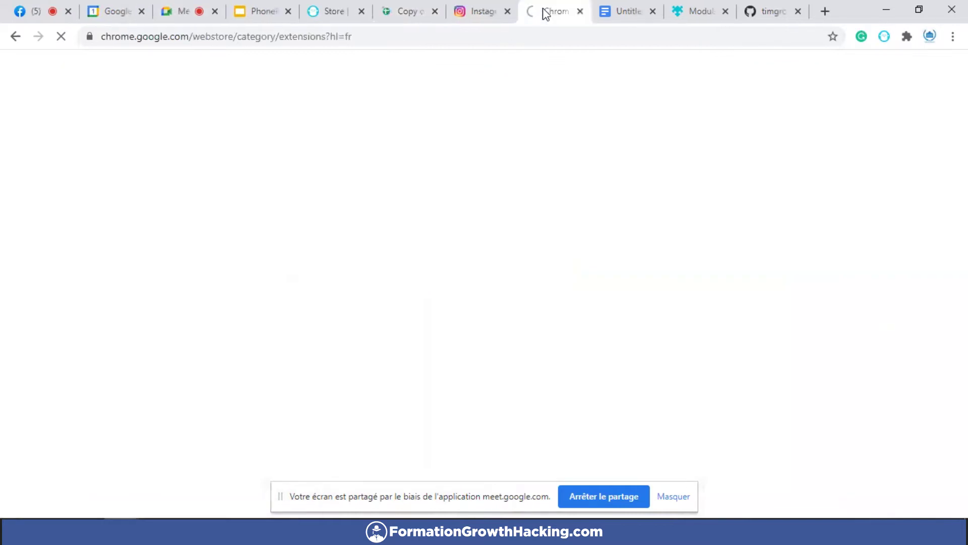
key(ctrl+w)
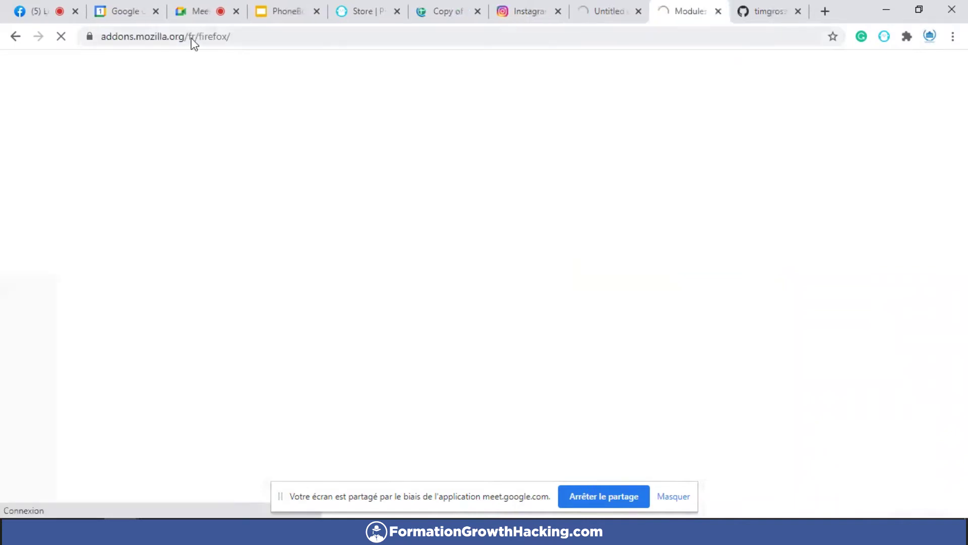
- Close the Firefox add-ons tab and the GitHub InstaPy tab
click(194, 45)
key(ctrl+w)
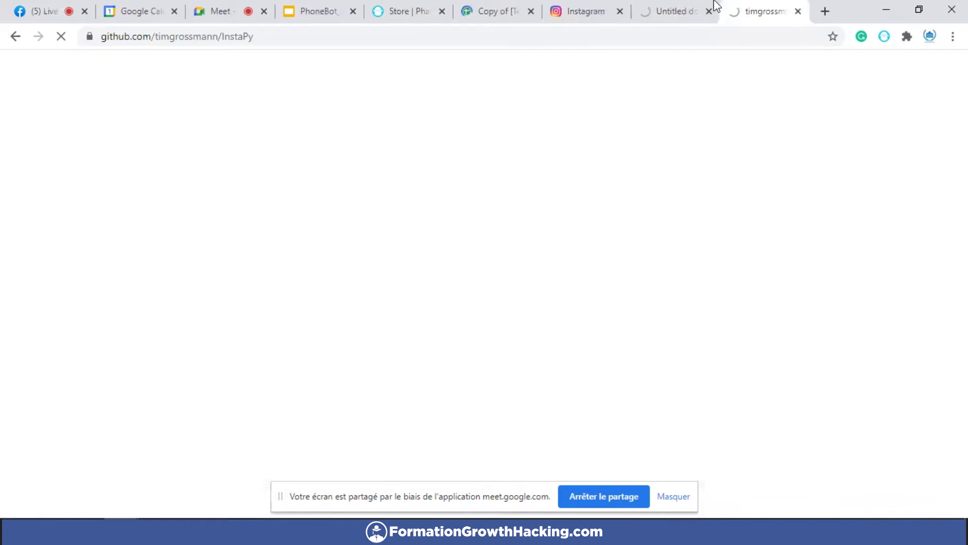
click(951, 37)
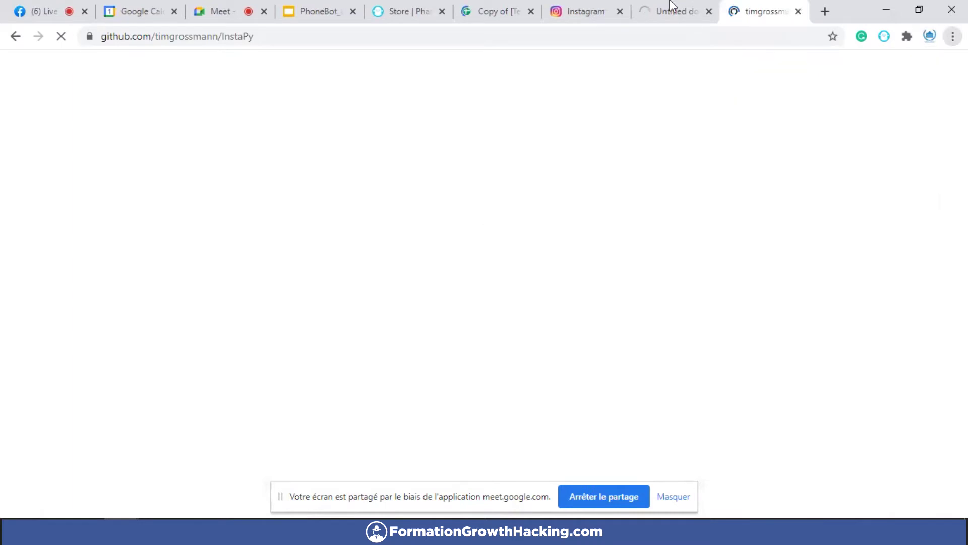
click(713, 14)
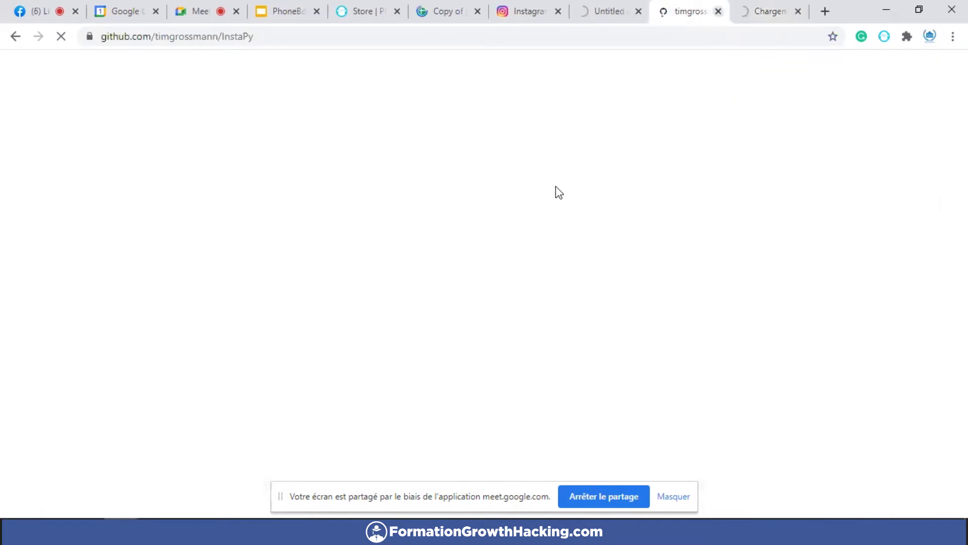
key(ctrl+w)
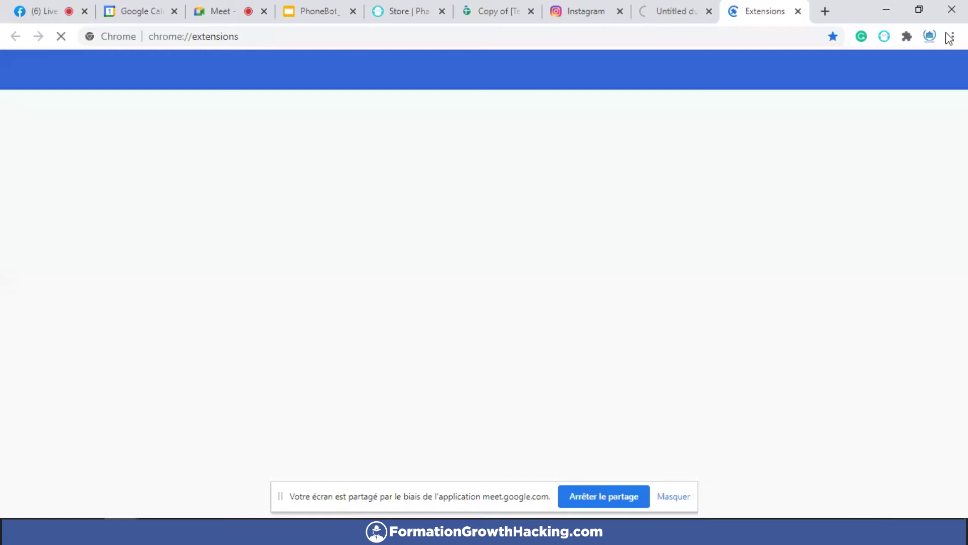
- Find 'instagram' on the extensions page, enable Auto Follow on Instagram, and return to the spreadsheet tab
click(950, 38)
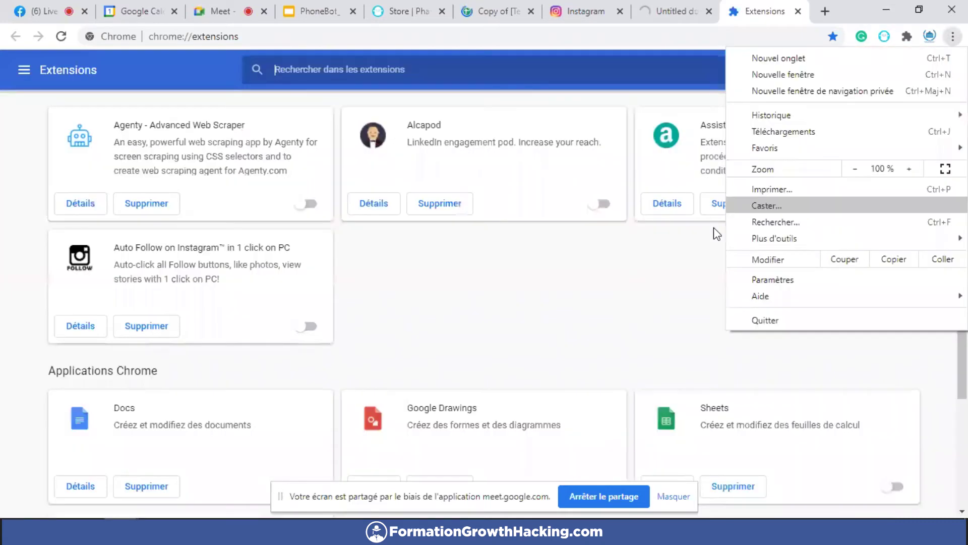
mouse_move(715, 234)
click(231, 159)
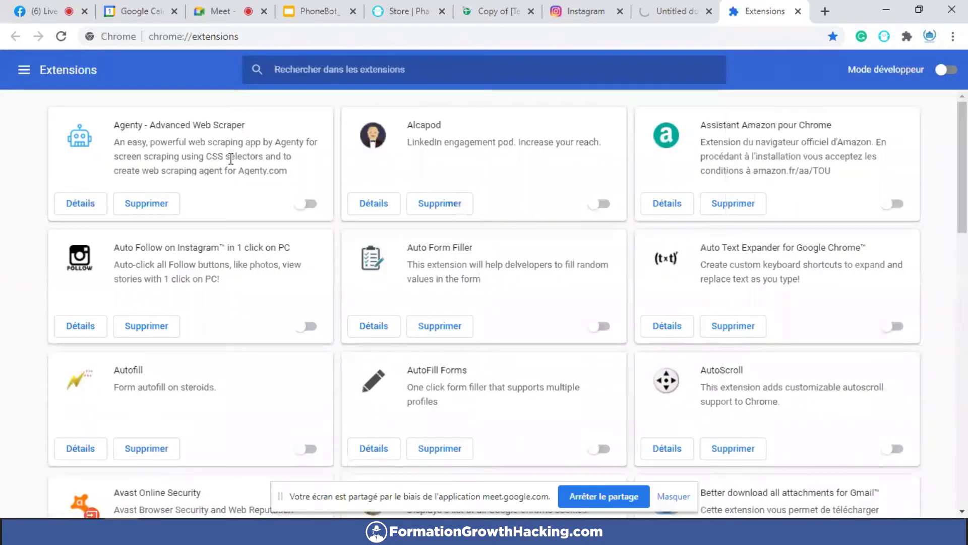
key(ctrl+f)
text(instag)
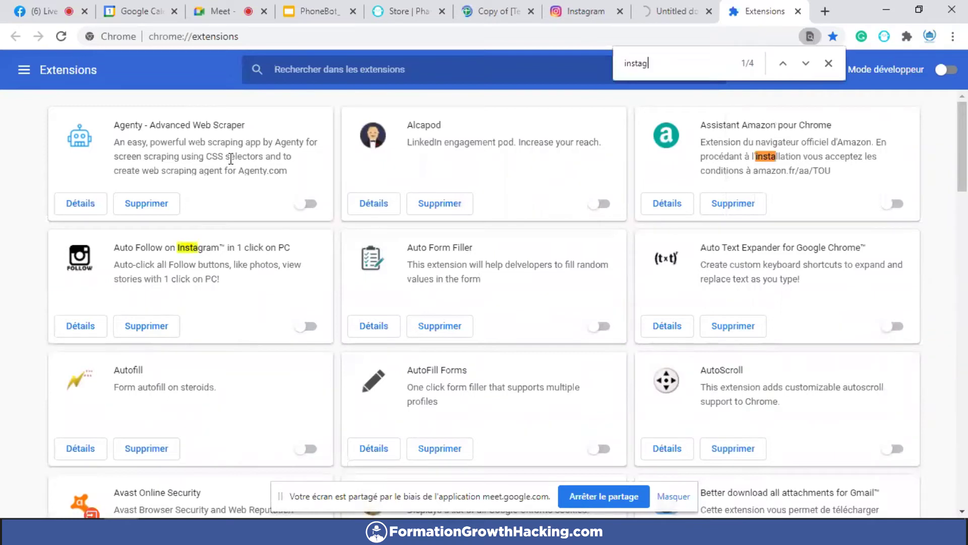
text(ram)
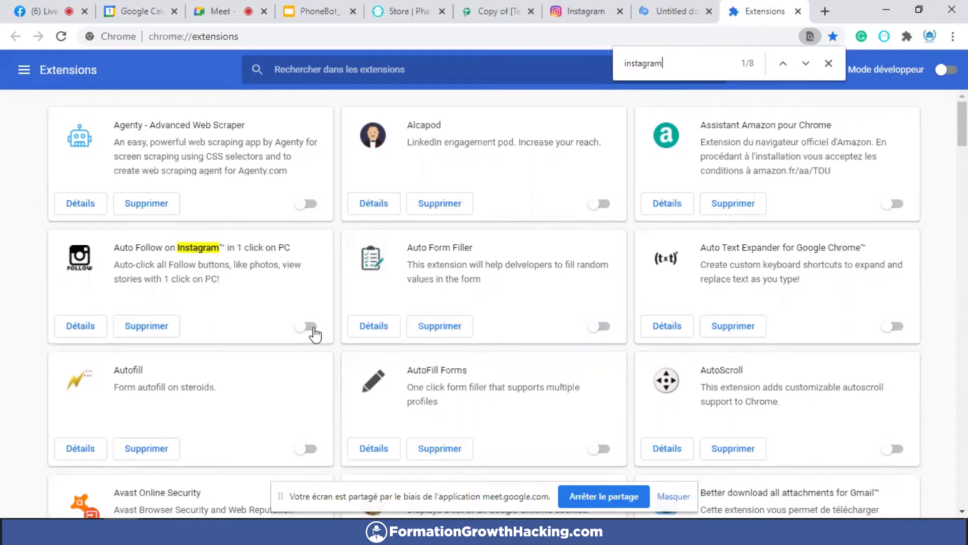
drag(112, 247, 293, 245)
key(ctrl+c)
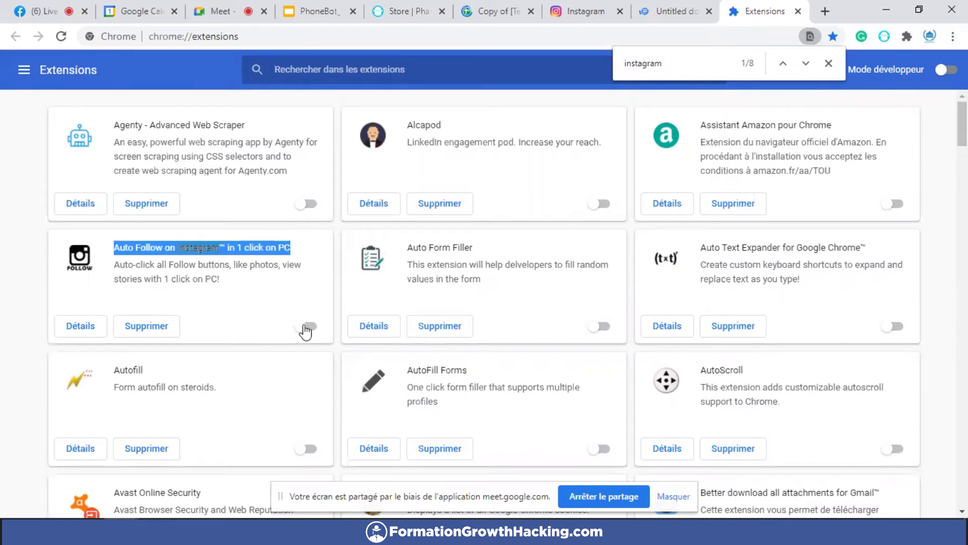
click(307, 327)
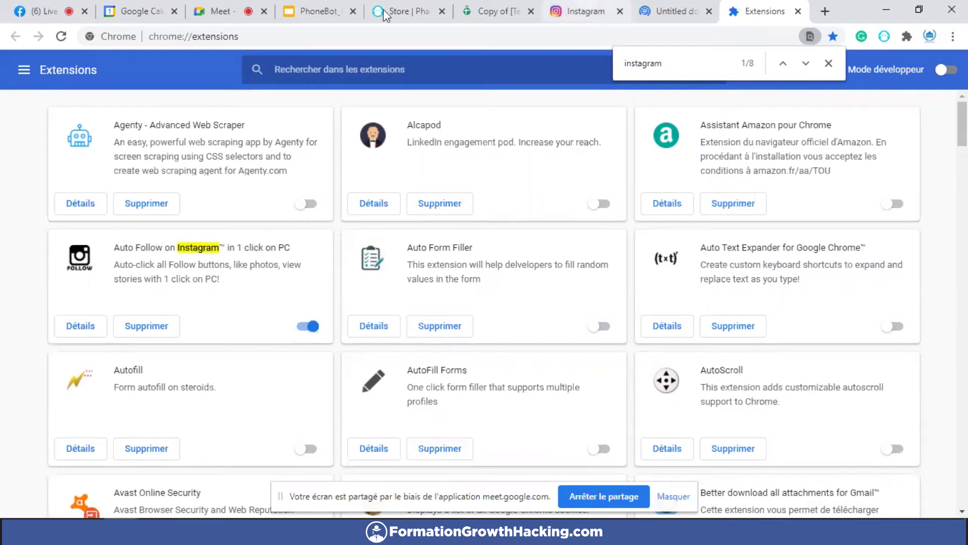
click(487, 11)
click(249, 36)
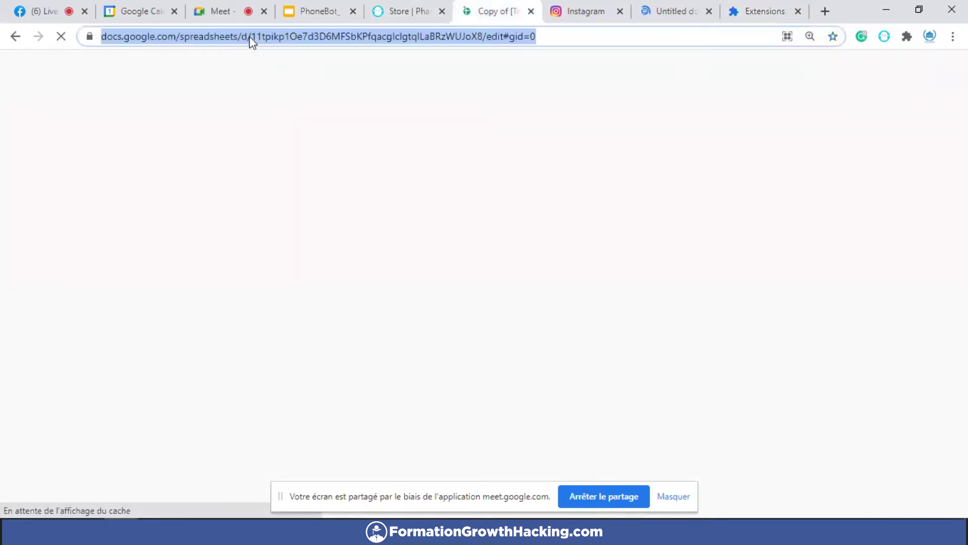
- Search 'chrome addon' plus the extension's name, open the first result in a new tab, then return to Instagram
text(chr)
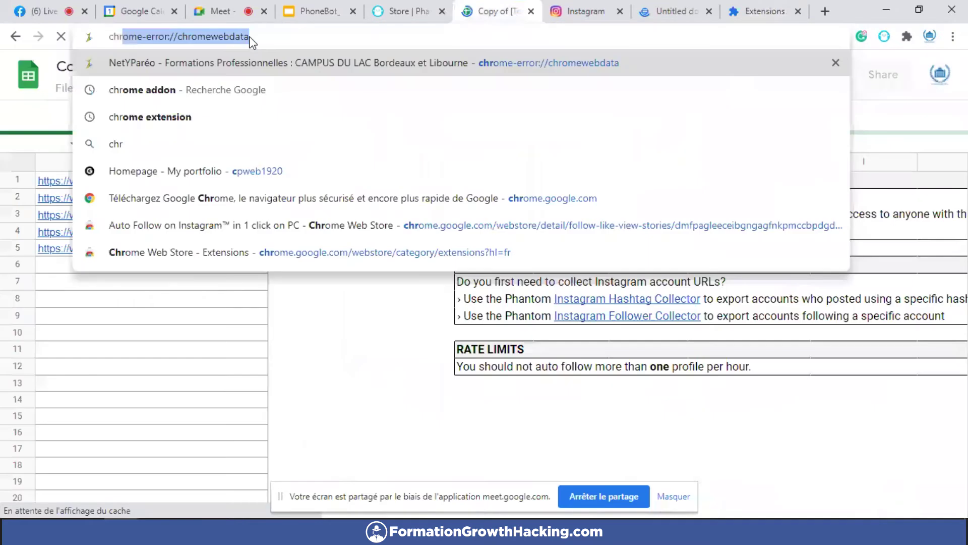
text(ome add)
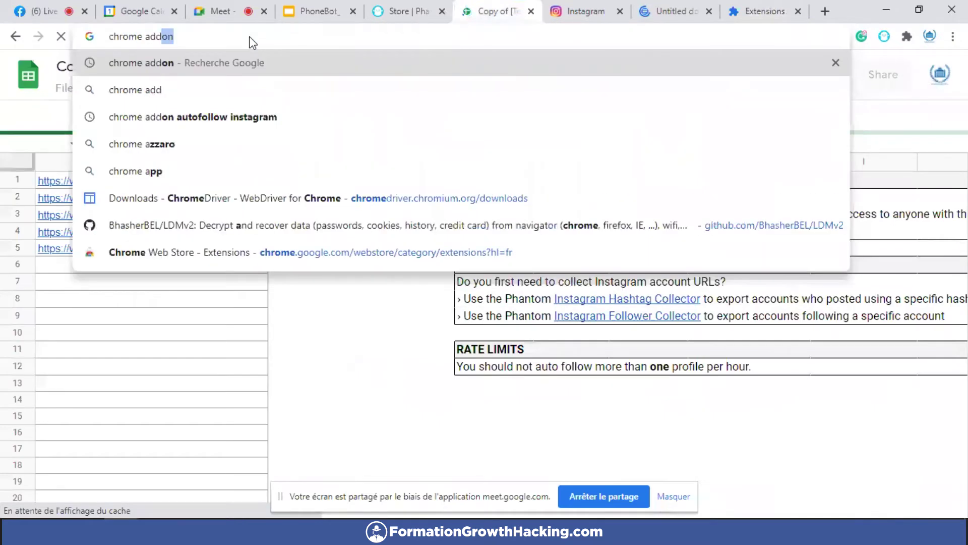
text(on)
key(ctrl+v)
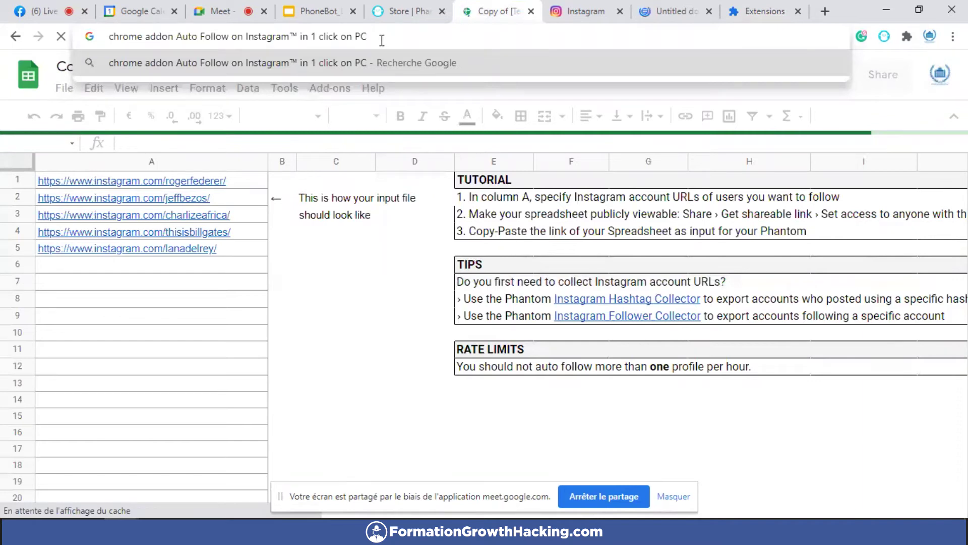
key(Return)
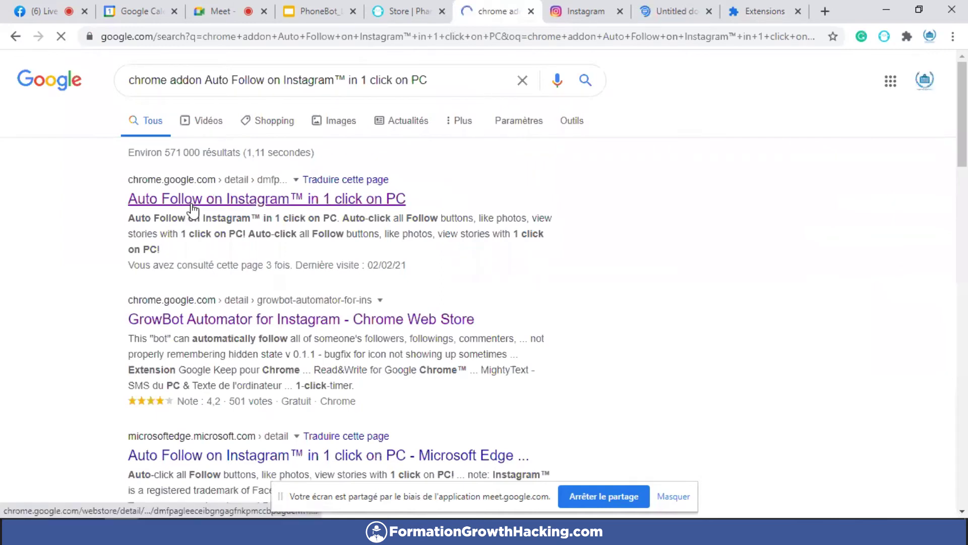
middle_click(192, 208)
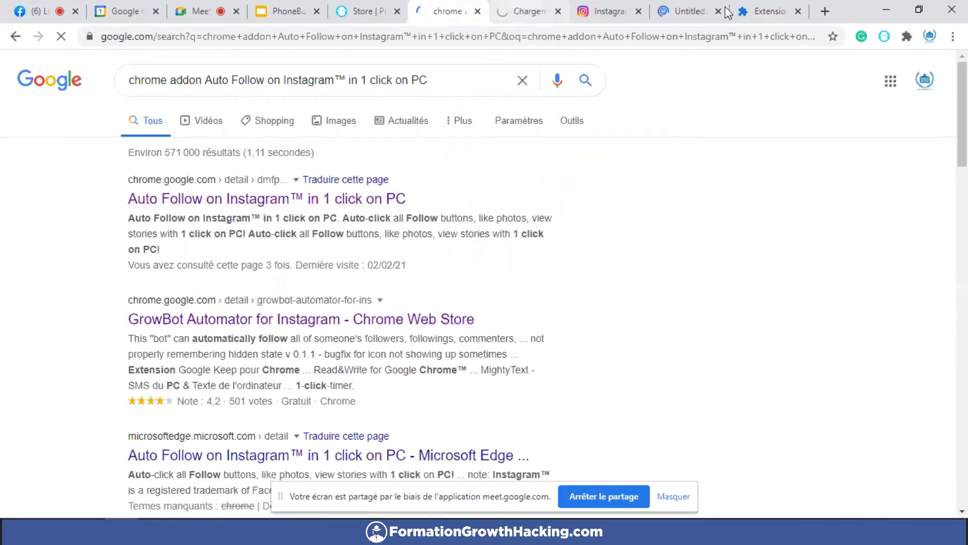
key(ctrl+Tab)
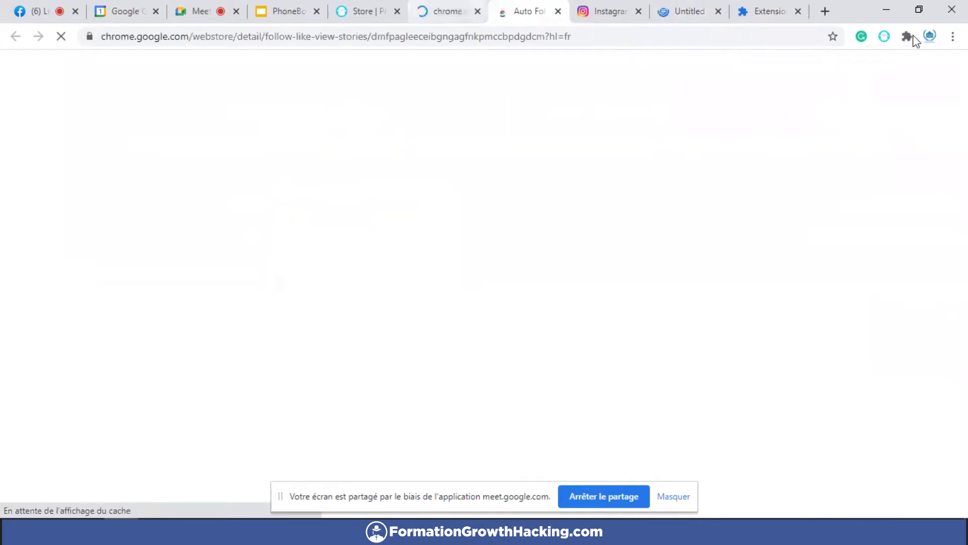
key(ctrl+Tab)
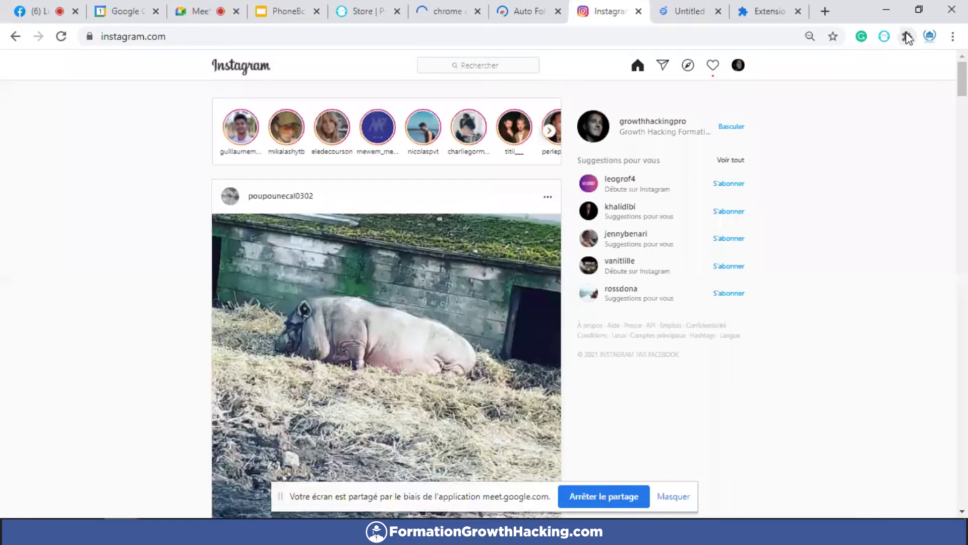
- Pin Auto Follow on Instagram to the Chrome toolbar from the Extensions menu
click(908, 38)
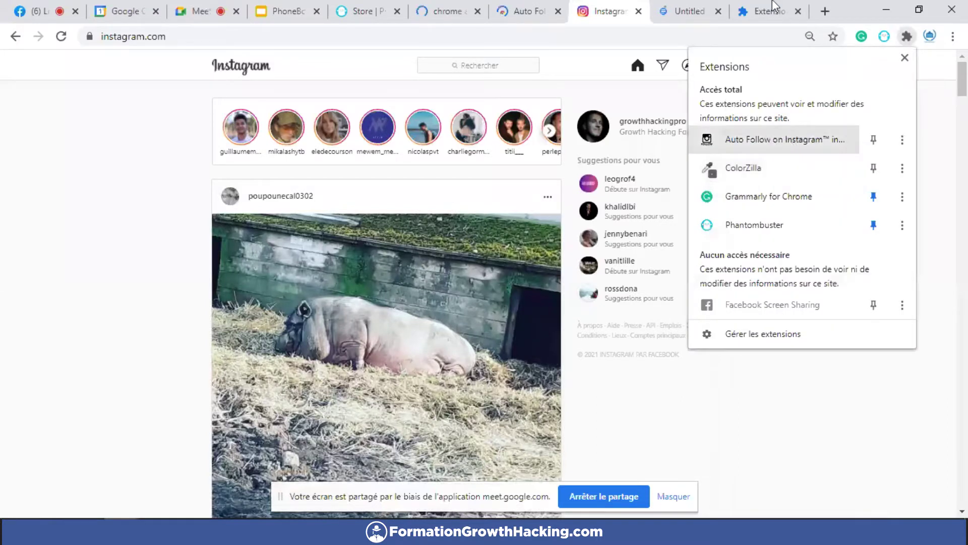
key(ctrl+Tab)
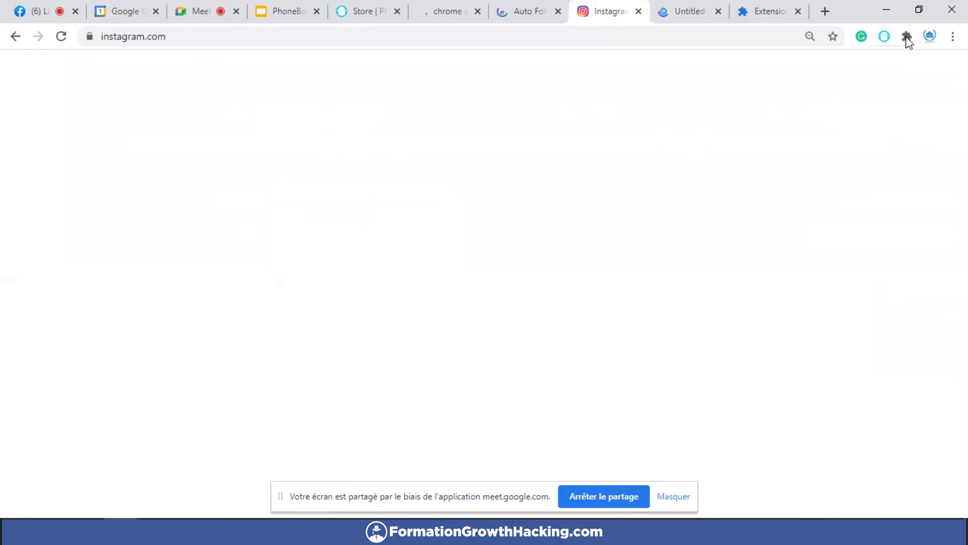
click(906, 36)
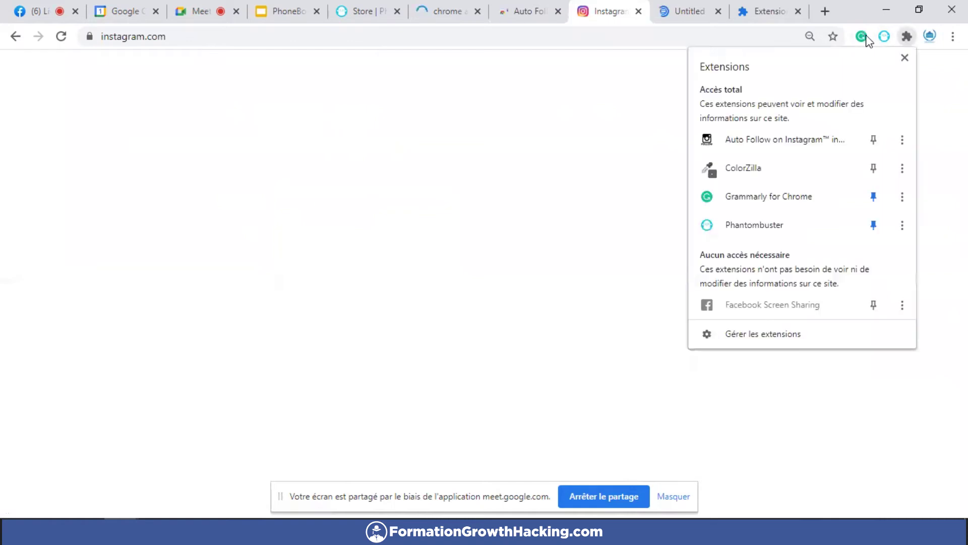
click(876, 141)
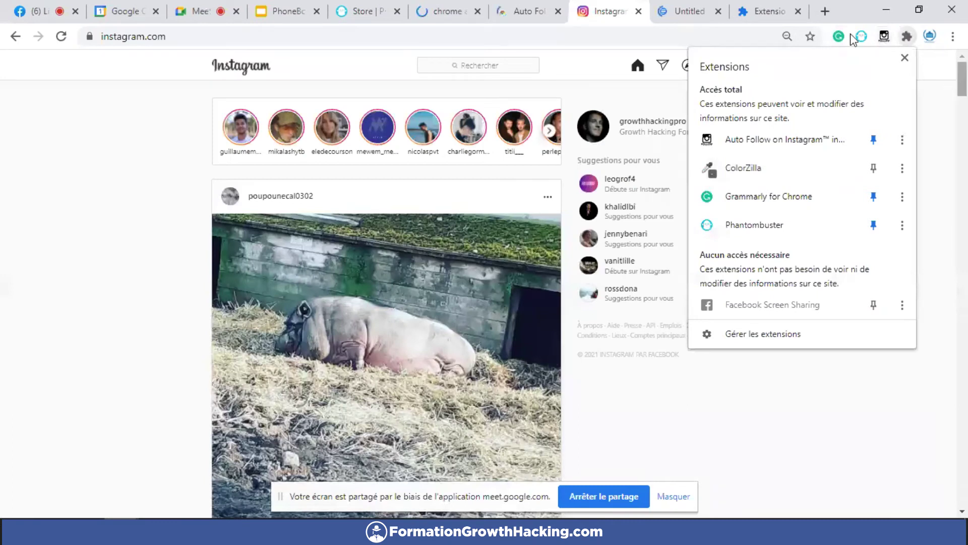
click(882, 38)
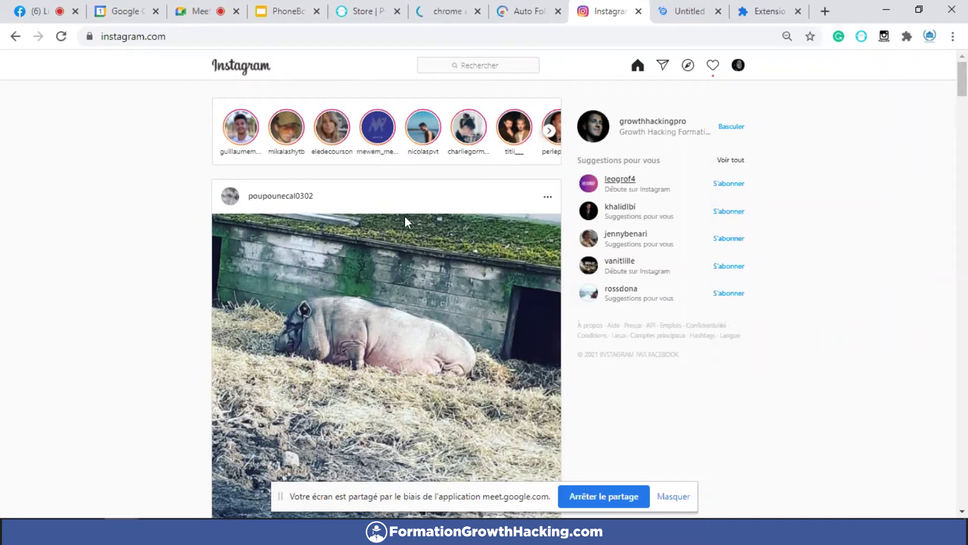
- Search Instagram for 'marketing digital france', open digital_marketing_france, and show its 897 followers
click(497, 65)
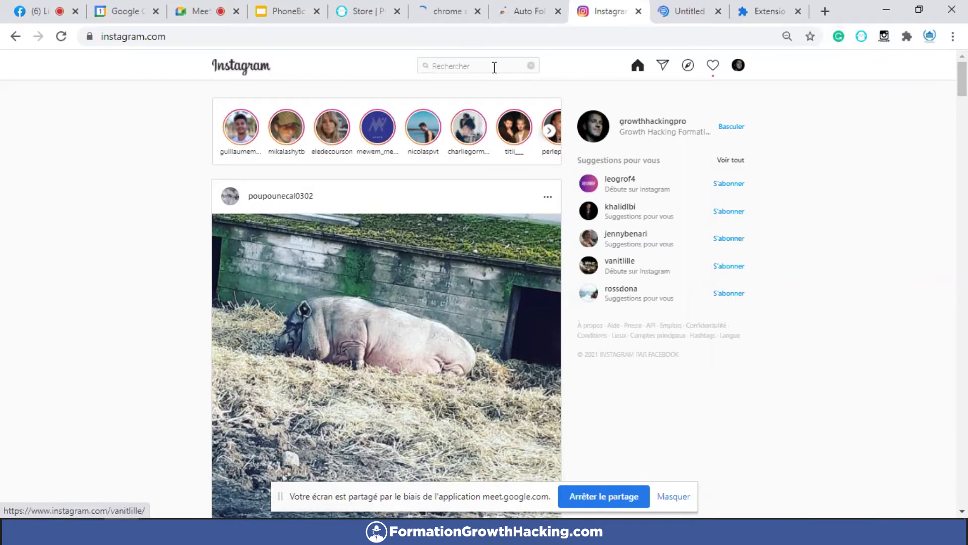
text(marketing digita)
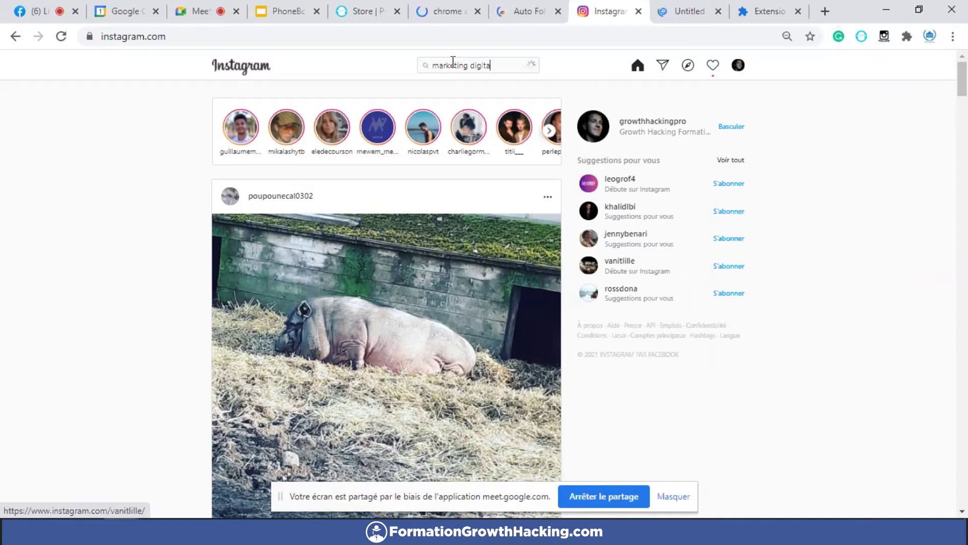
text(l france)
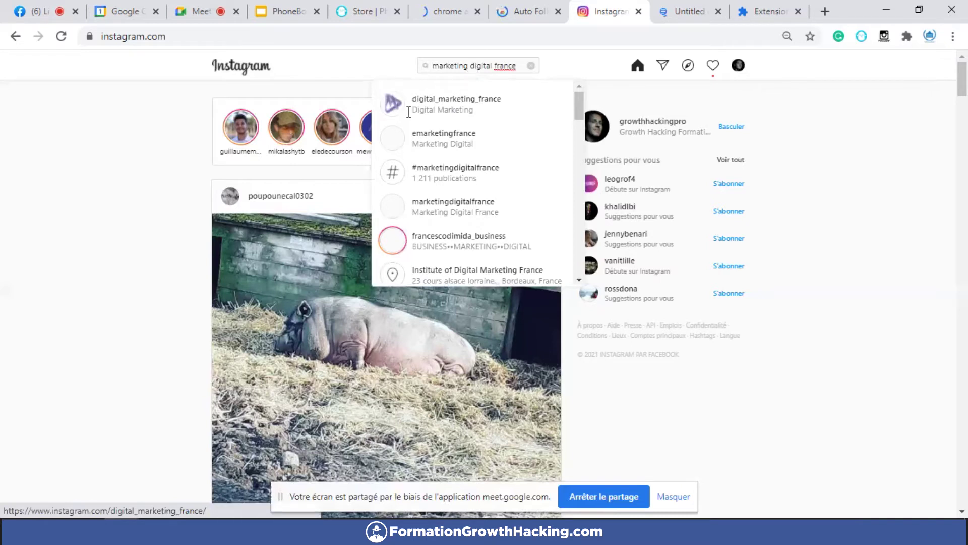
click(461, 113)
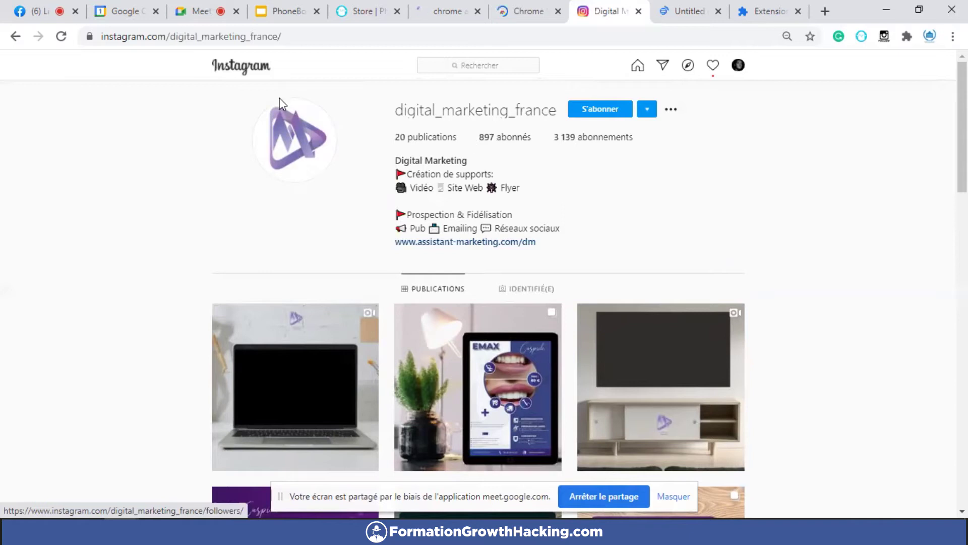
click(506, 148)
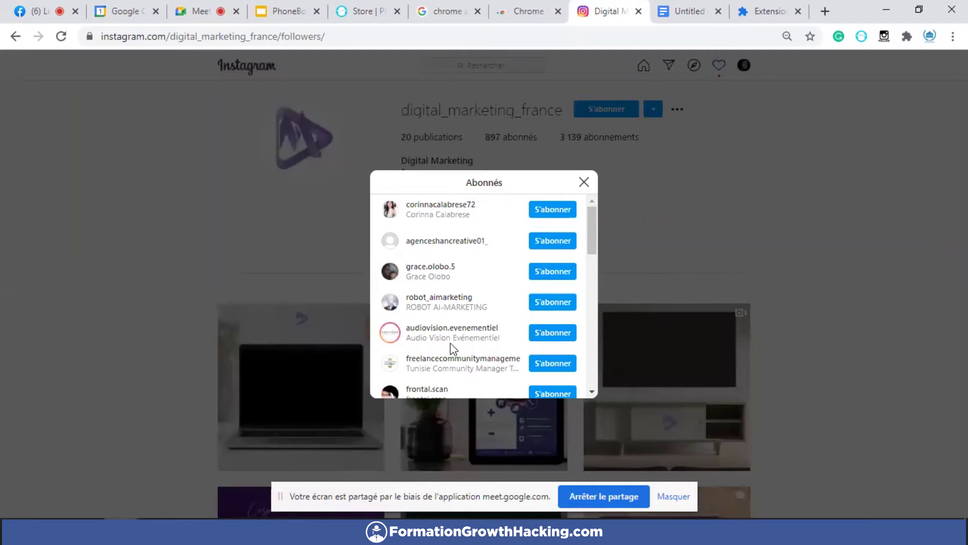
- In the Auto Follow panel, choose '2 Follow from list' and reveal the pause and stop-after settings
click(885, 34)
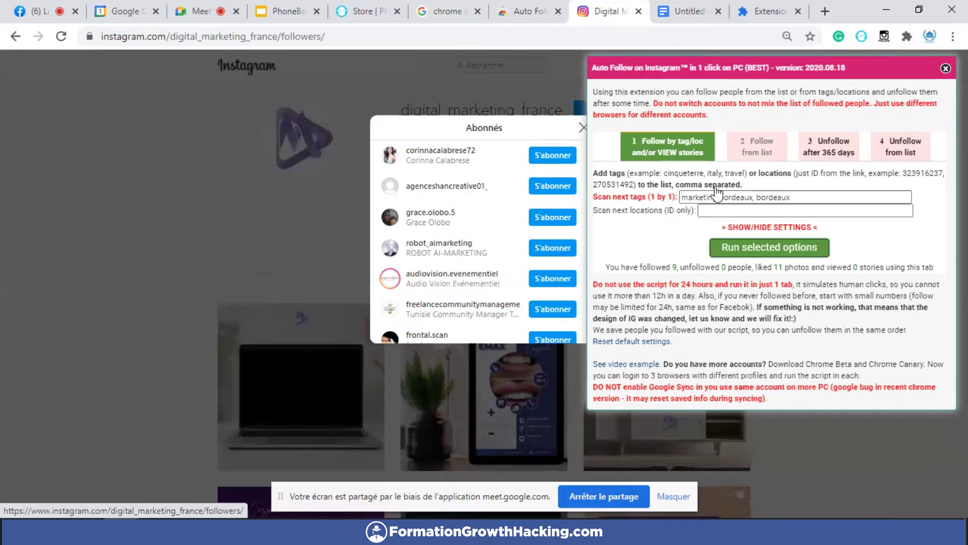
click(759, 155)
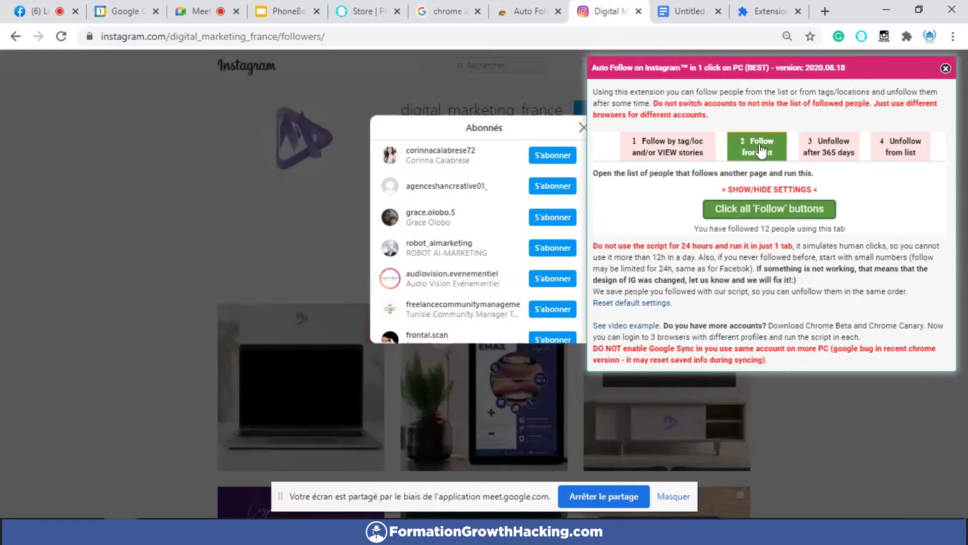
click(756, 192)
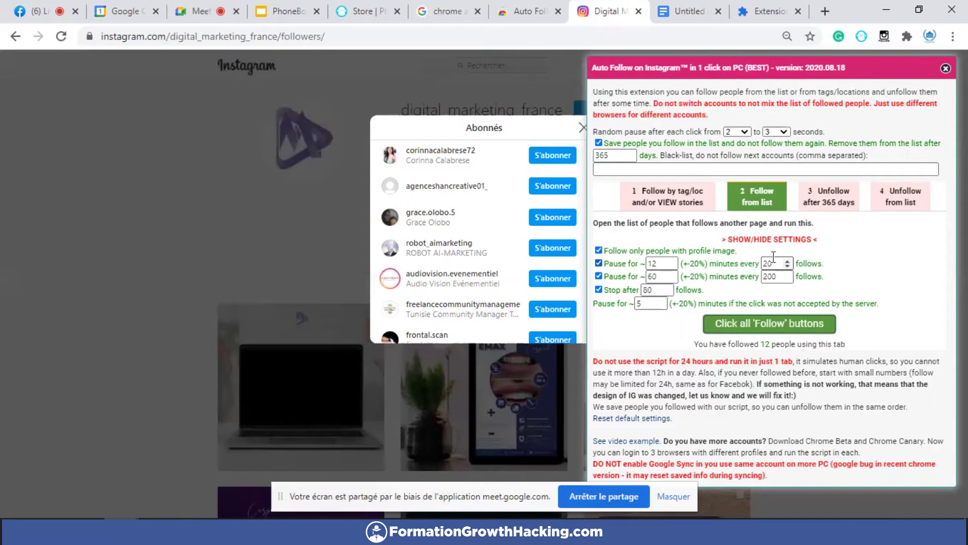
click(664, 263)
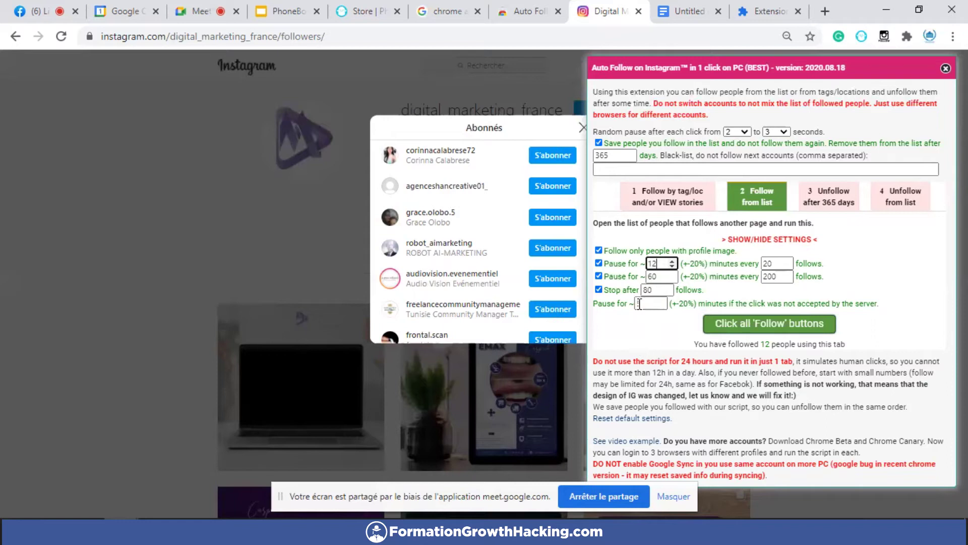
click(664, 303)
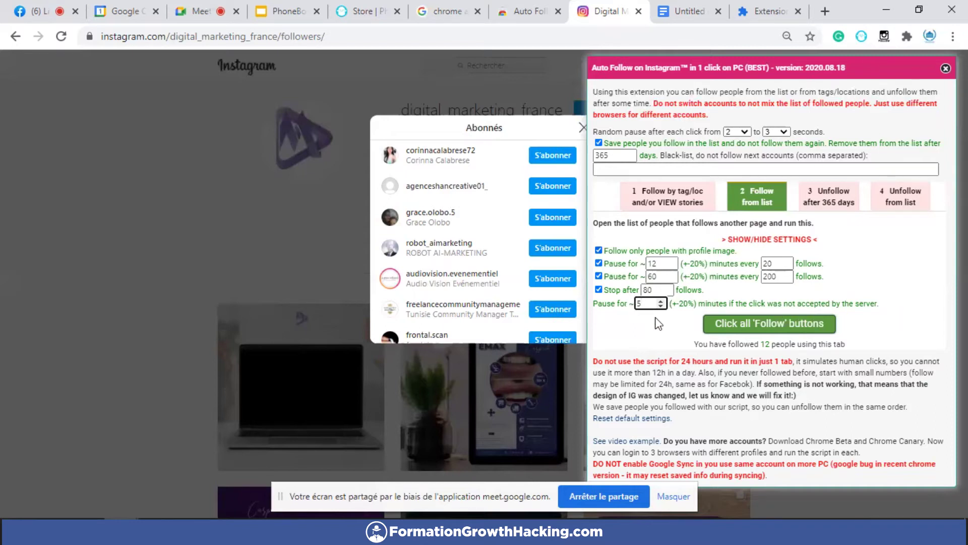
click(656, 289)
key(ctrl+plus)
key(ctrl+plus)
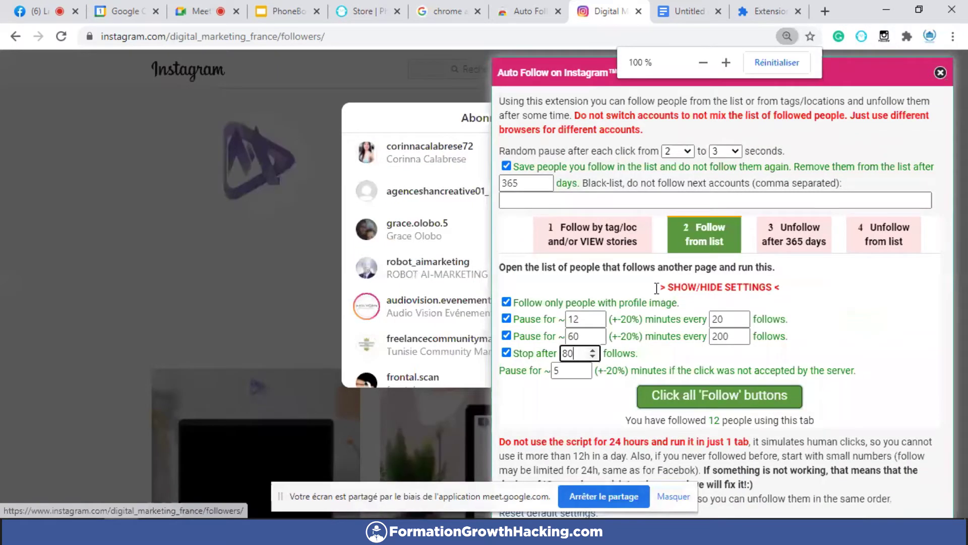
key(ctrl+plus)
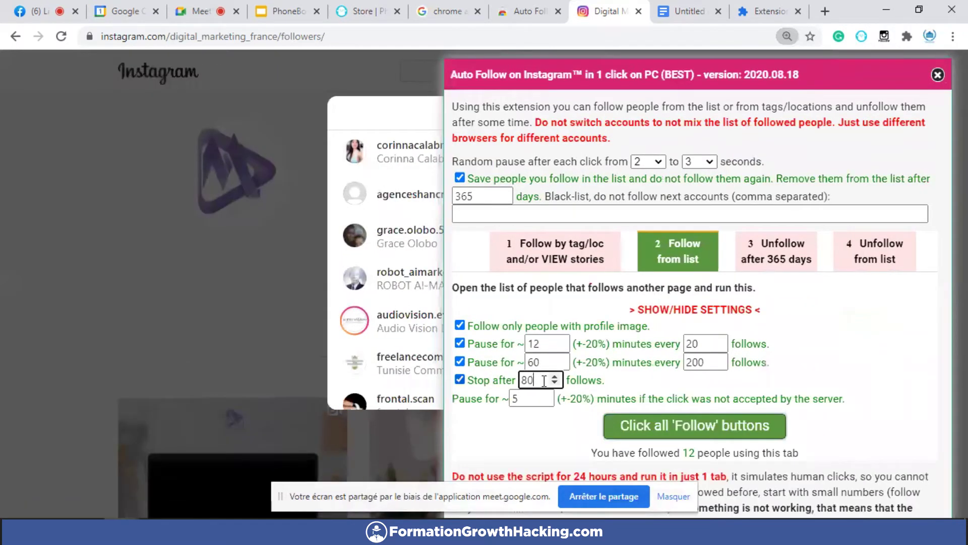
drag(534, 380, 517, 381)
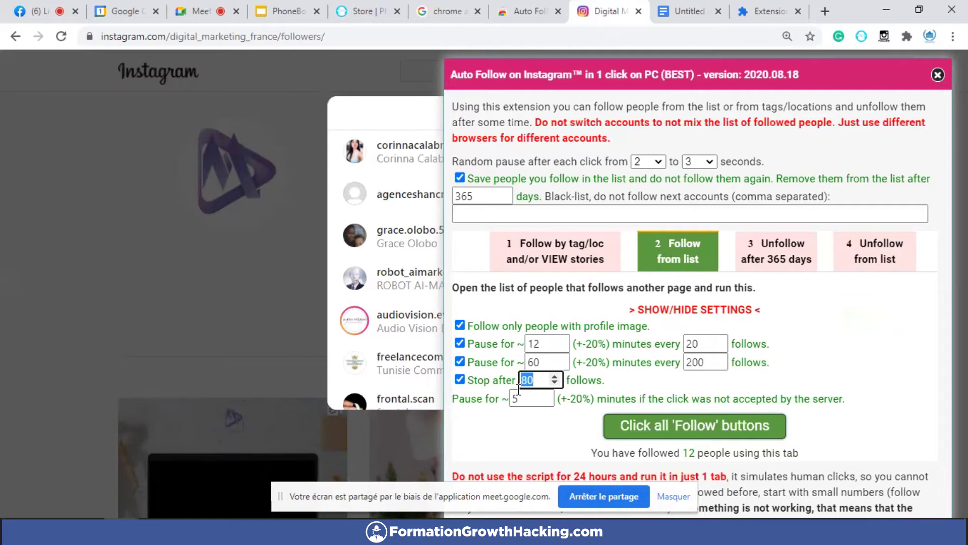
click(539, 382)
key(ctrl+a)
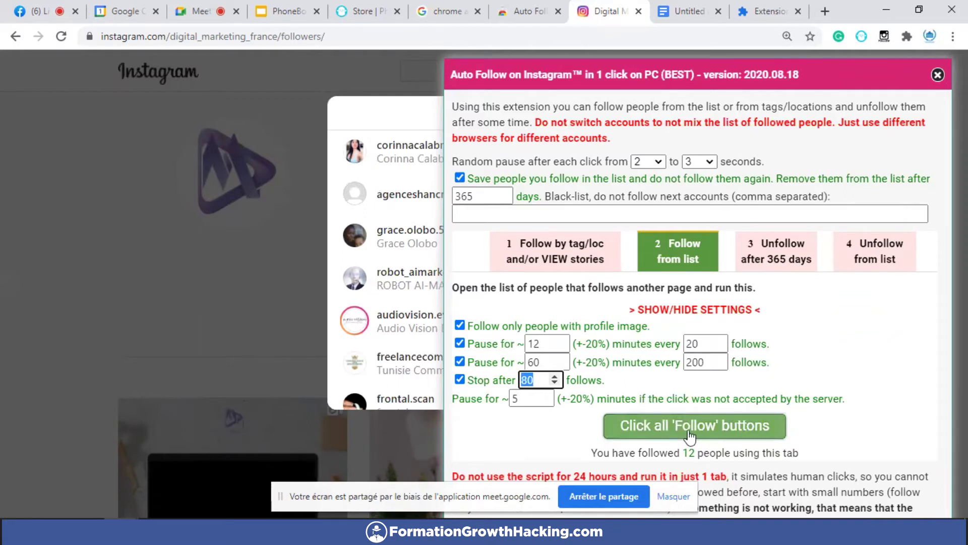
click(691, 434)
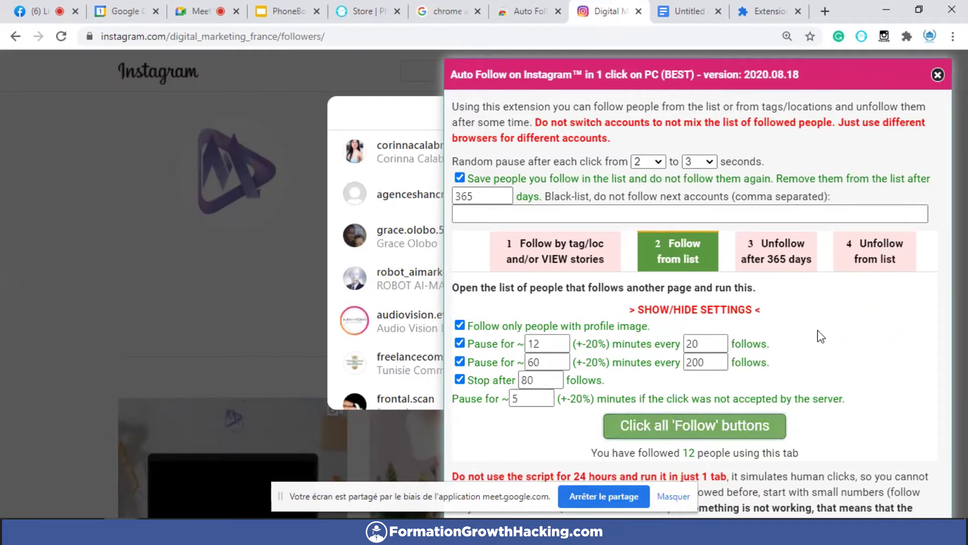
drag(817, 361, 651, 425)
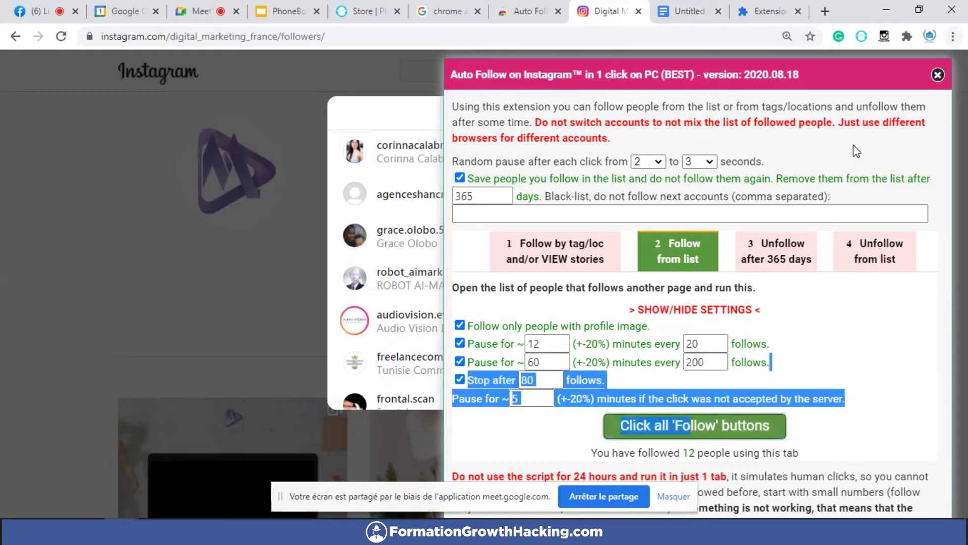
key(alt+f)
click(854, 168)
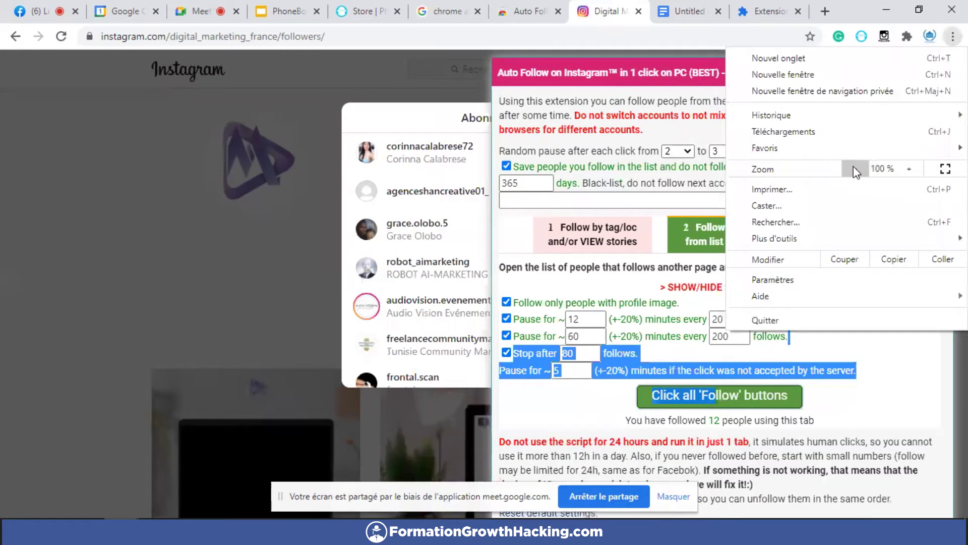
click(853, 169)
click(921, 354)
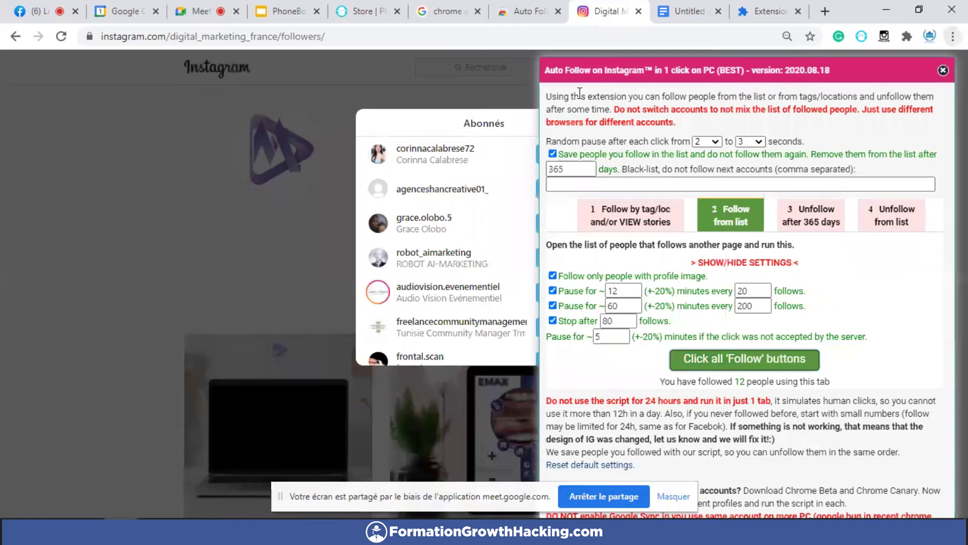
- Start 'Click all Follow buttons' on the followers list, then go to the untitled Google Doc
click(736, 359)
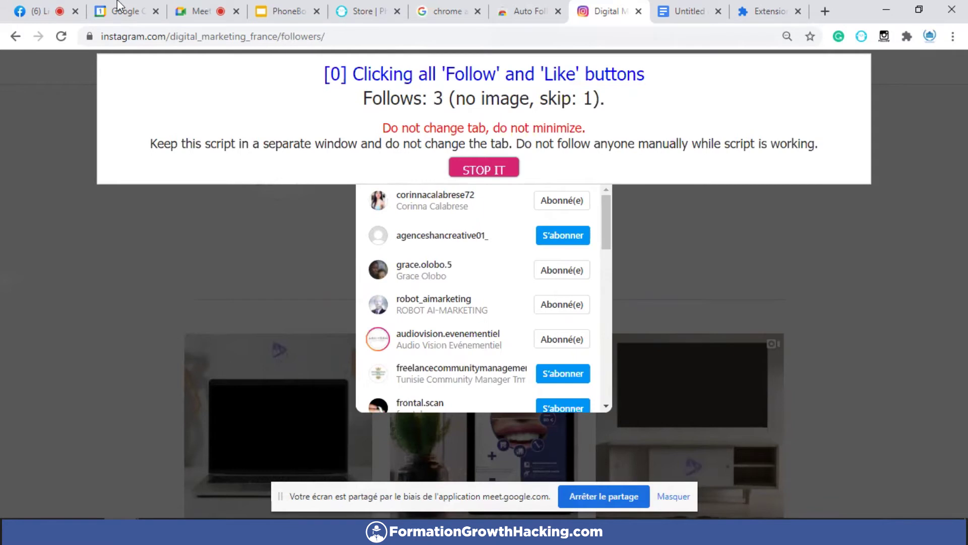
click(693, 11)
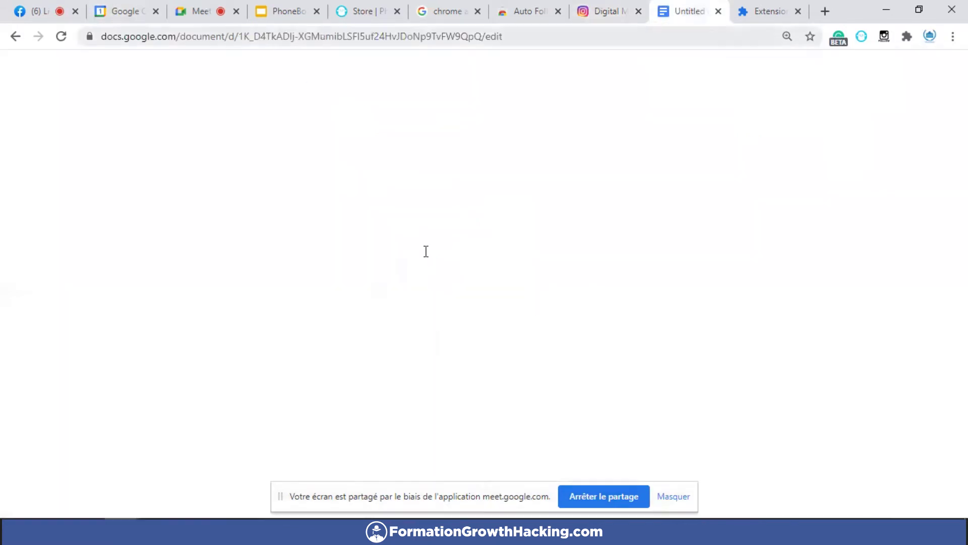
- Replace the line 'The water is hot.' with text beginning 'This part', then return to Instagram
triple_click(304, 227)
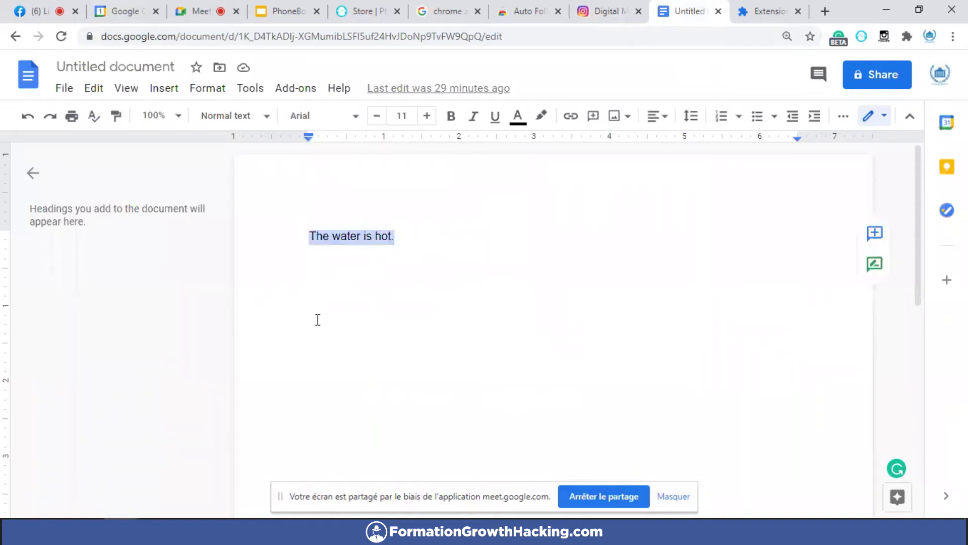
text(This partn)
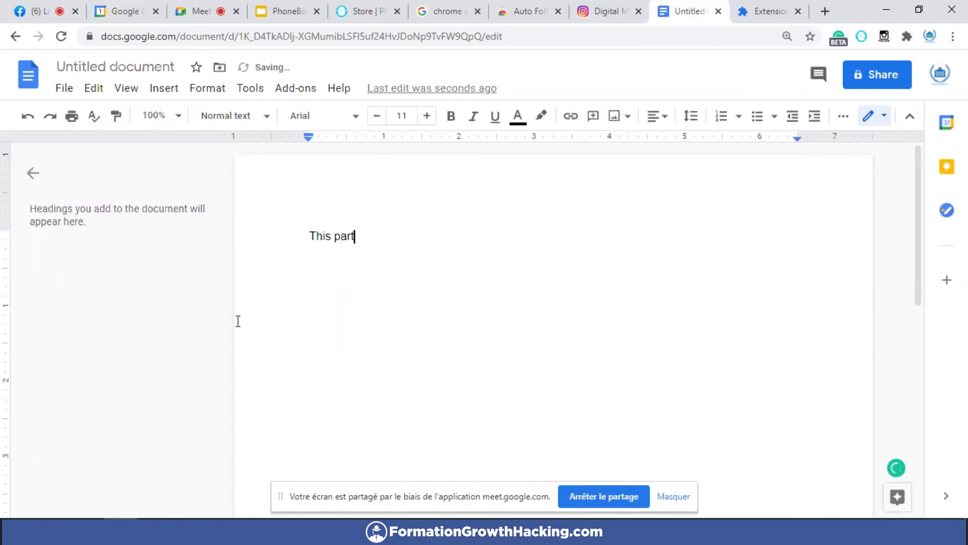
key(BackSpace)
text(i)
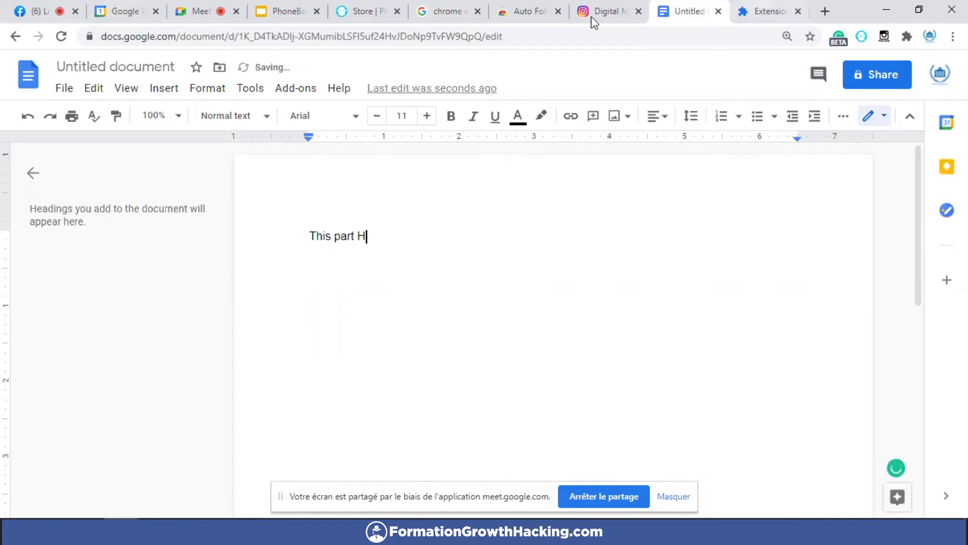
click(591, 17)
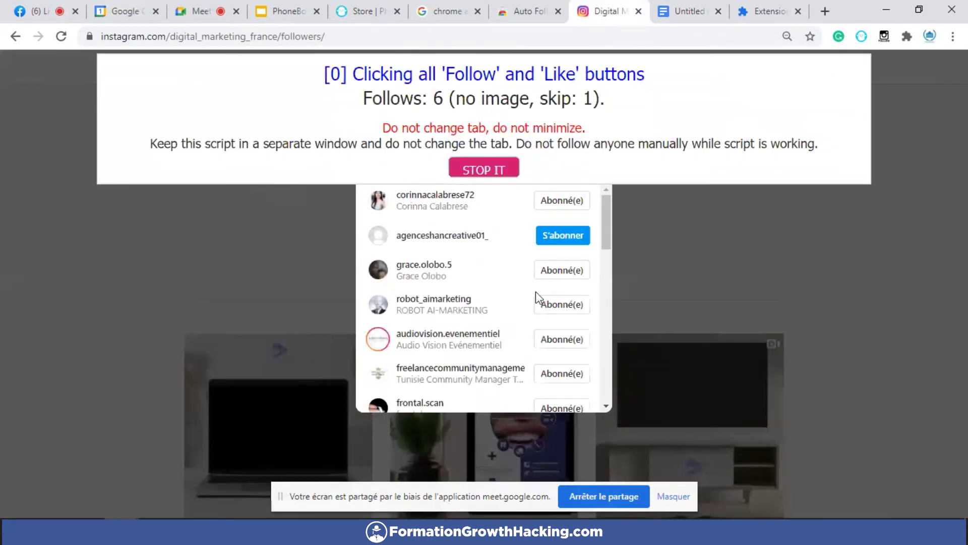
- Scroll the followers list to check the follow count, then switch to the Google Meet call
scroll(520, 280, down, 5)
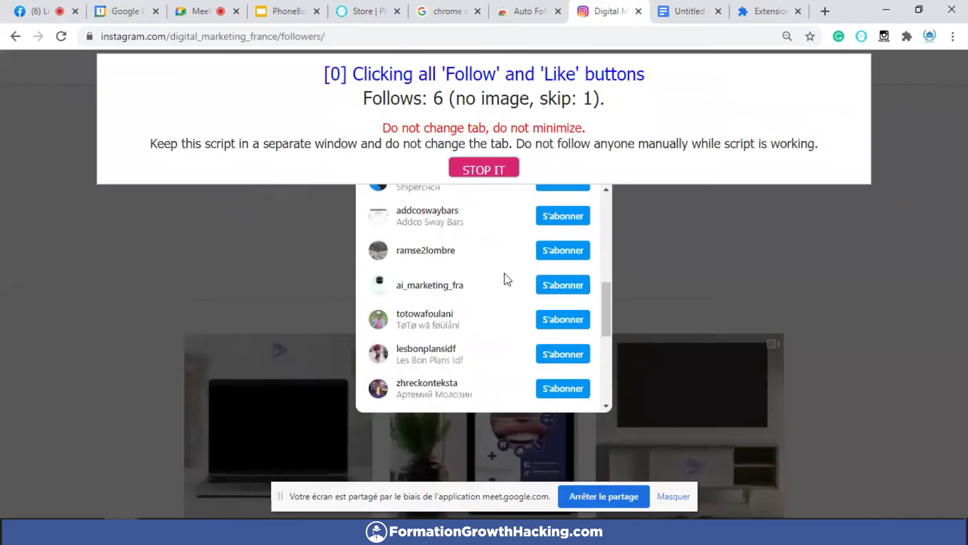
scroll(504, 273, up, 2)
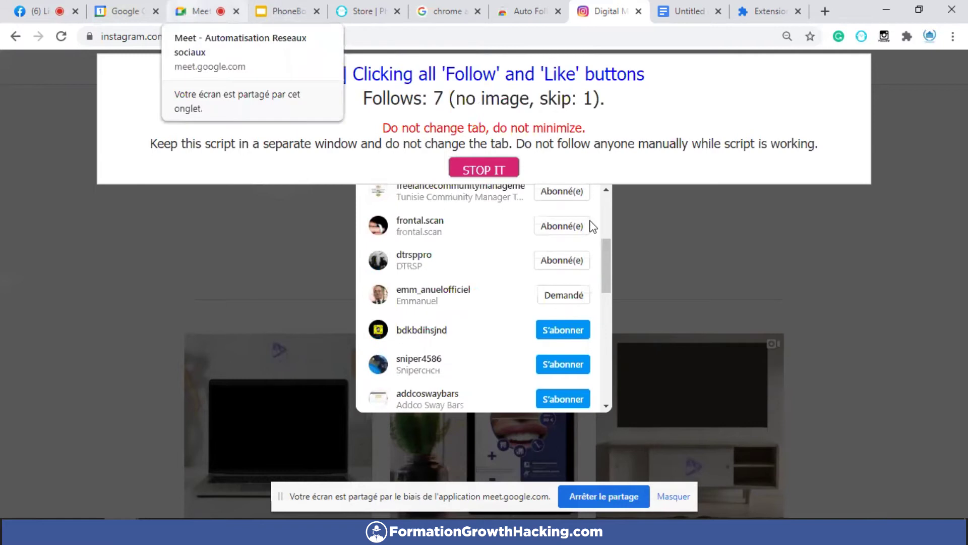
key(ctrl+3)
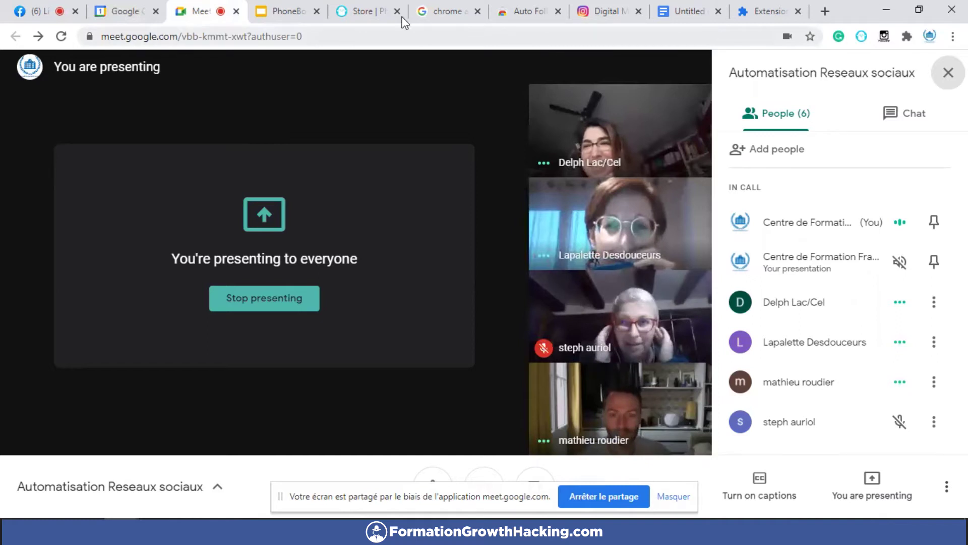
- Copy the extension's Chrome Web Store URL into the Google Meet chat, then return to Instagram
click(512, 13)
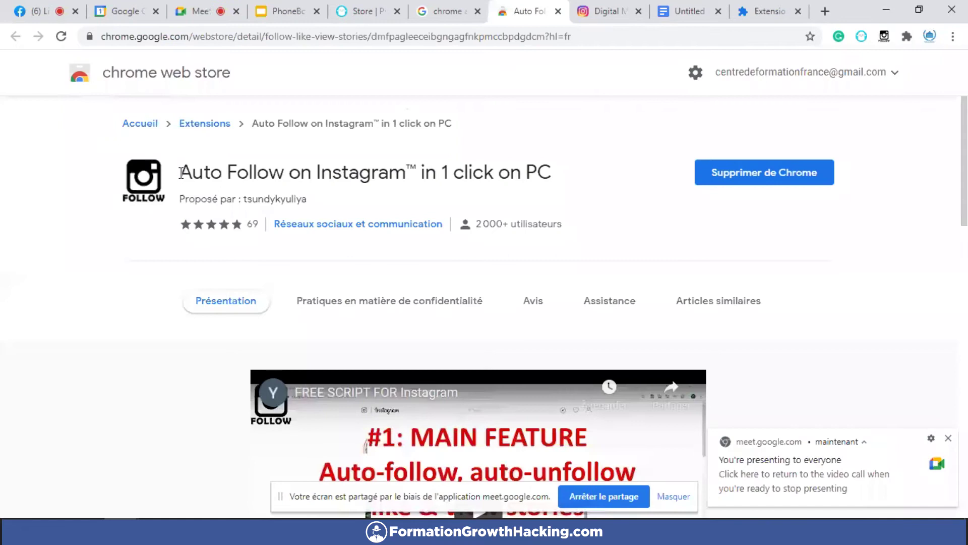
drag(180, 172, 561, 175)
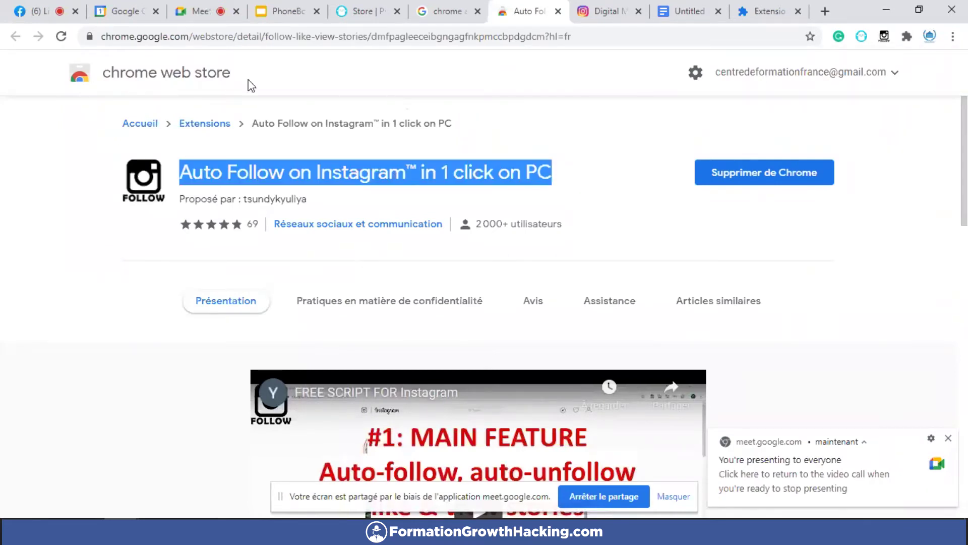
click(401, 41)
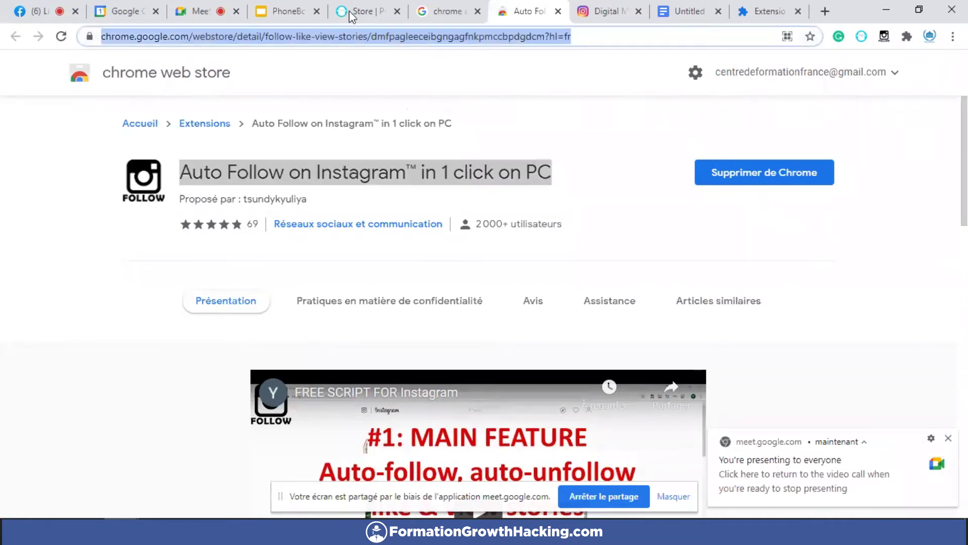
click(201, 7)
click(668, 498)
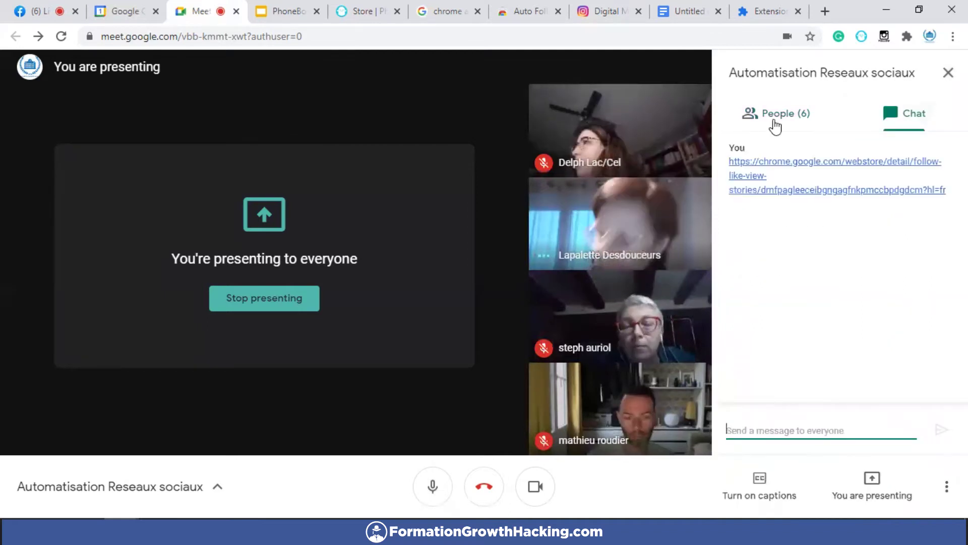
click(524, 15)
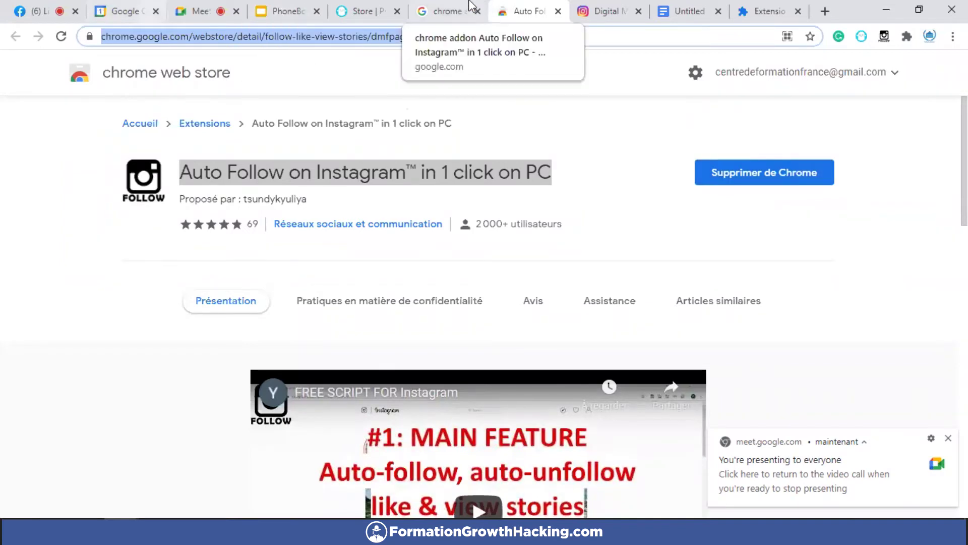
click(600, 11)
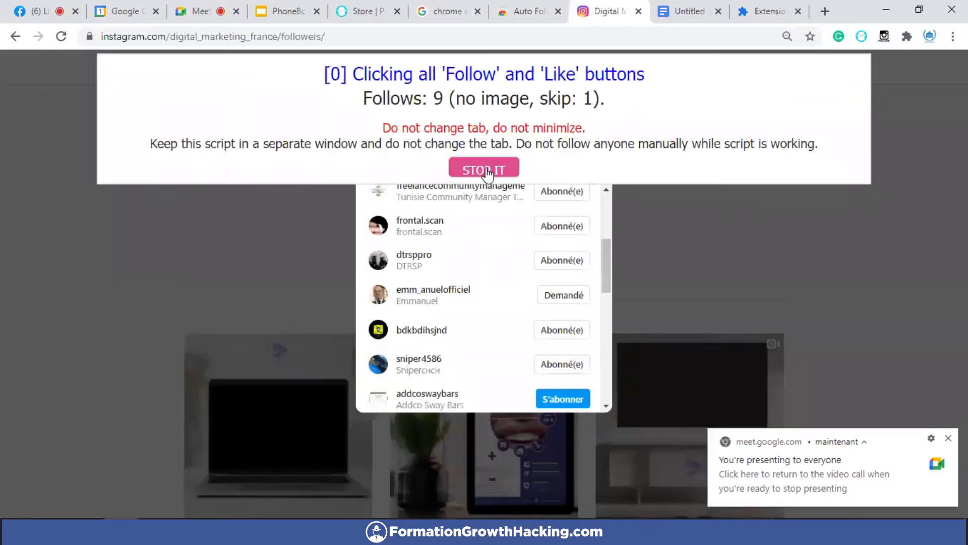
- Stop the auto-follow script at 10 follows, dismiss its Done summary and close the followers list
click(486, 170)
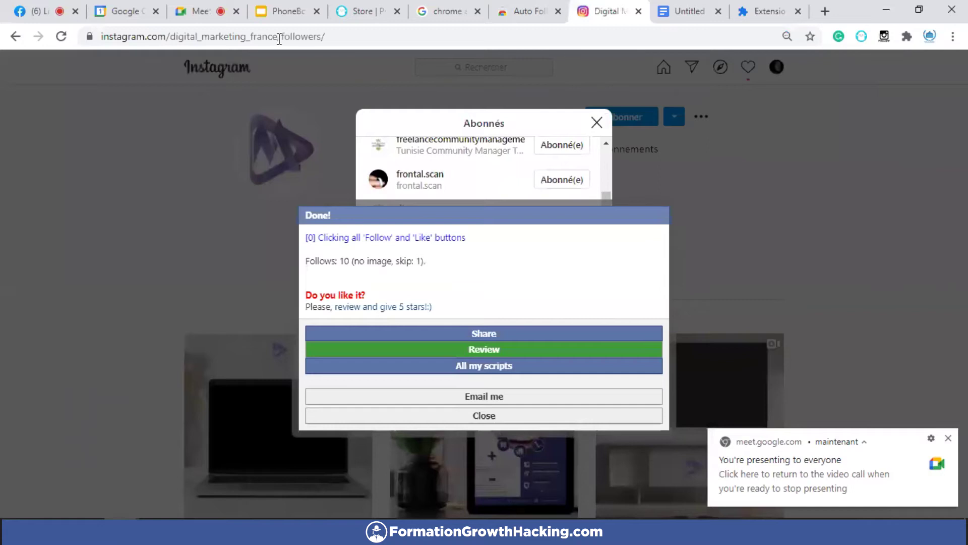
drag(174, 38, 61, 31)
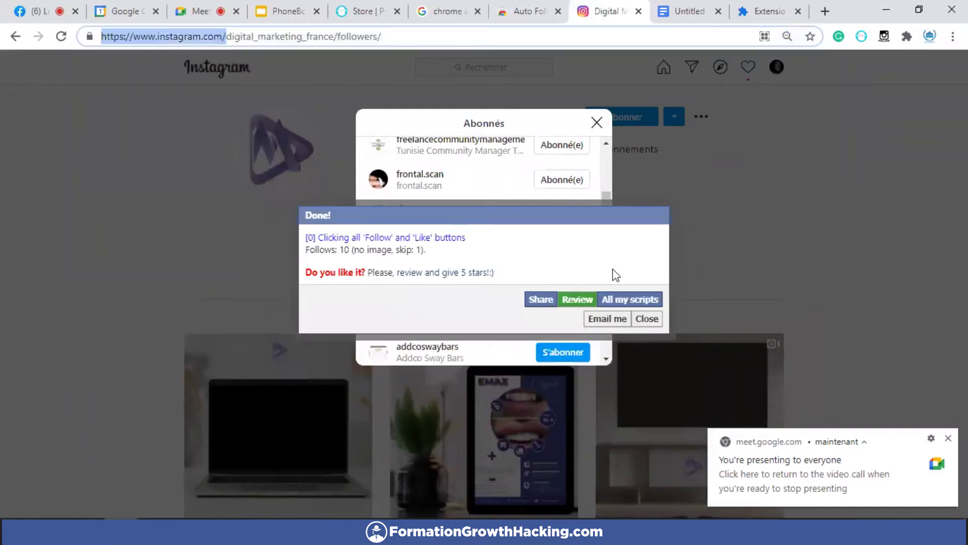
click(647, 318)
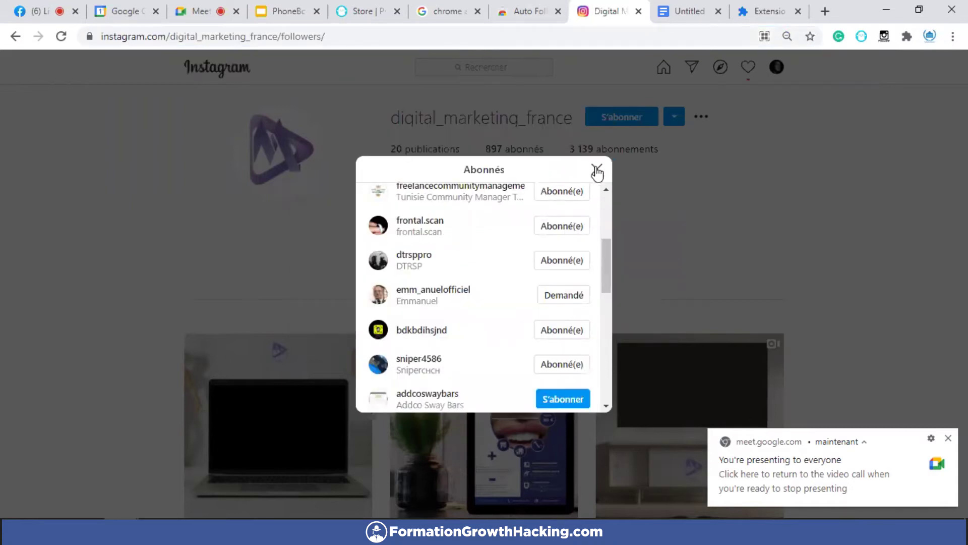
click(769, 215)
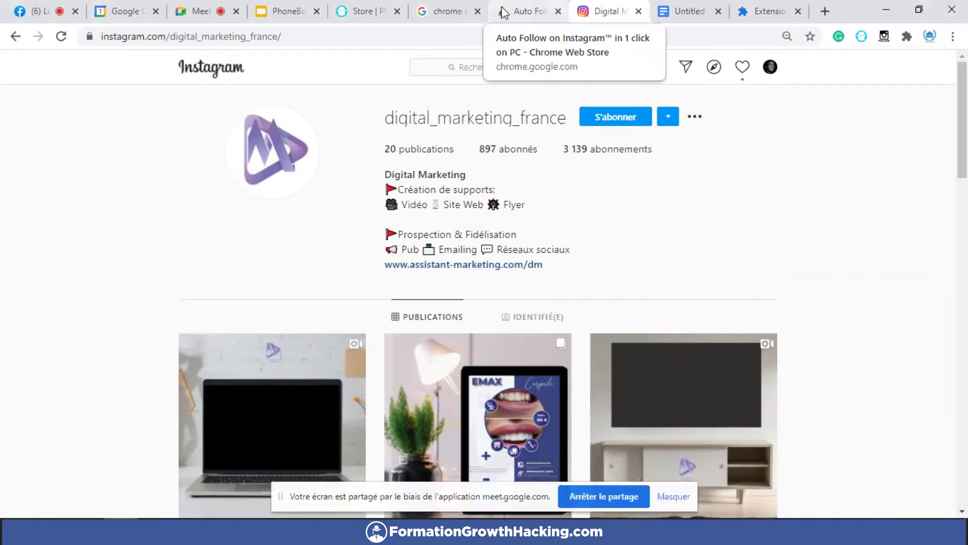
- Glance at the extension store tab, then highlight the digital_marketing_france username on the profile
click(520, 11)
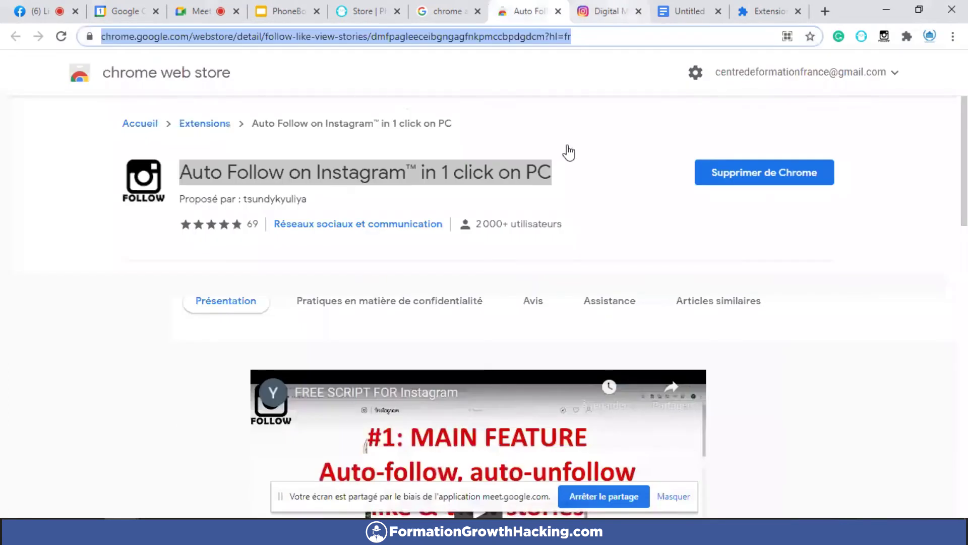
key(ctrl+Tab)
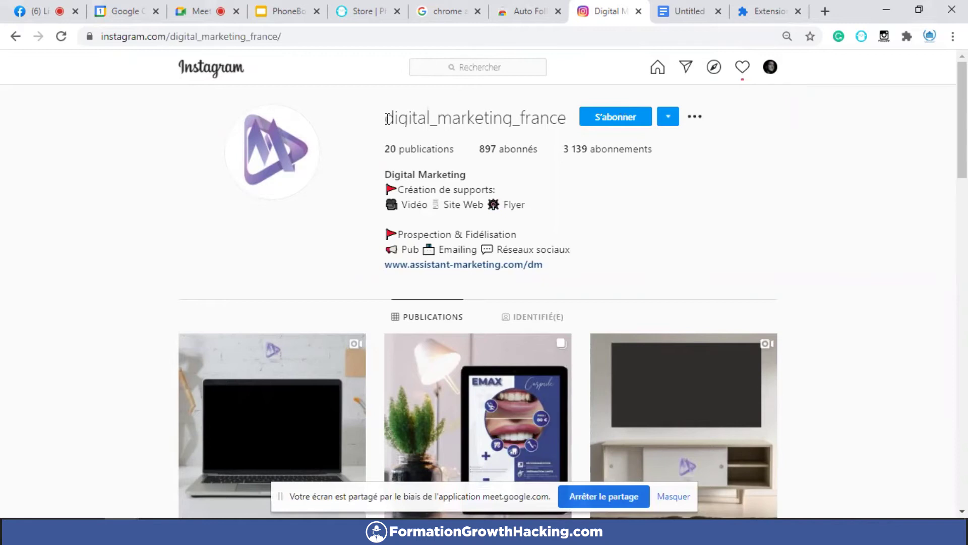
drag(384, 117, 567, 112)
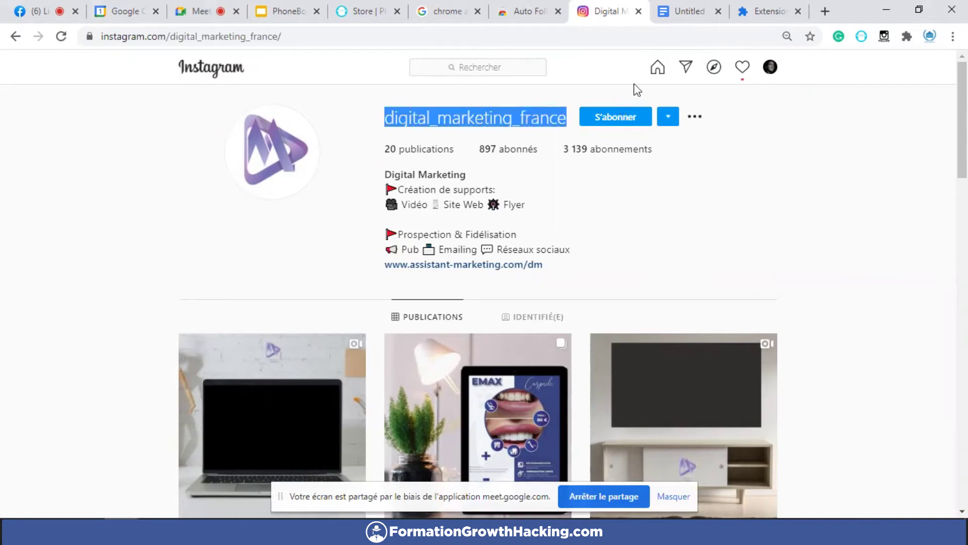
click(773, 72)
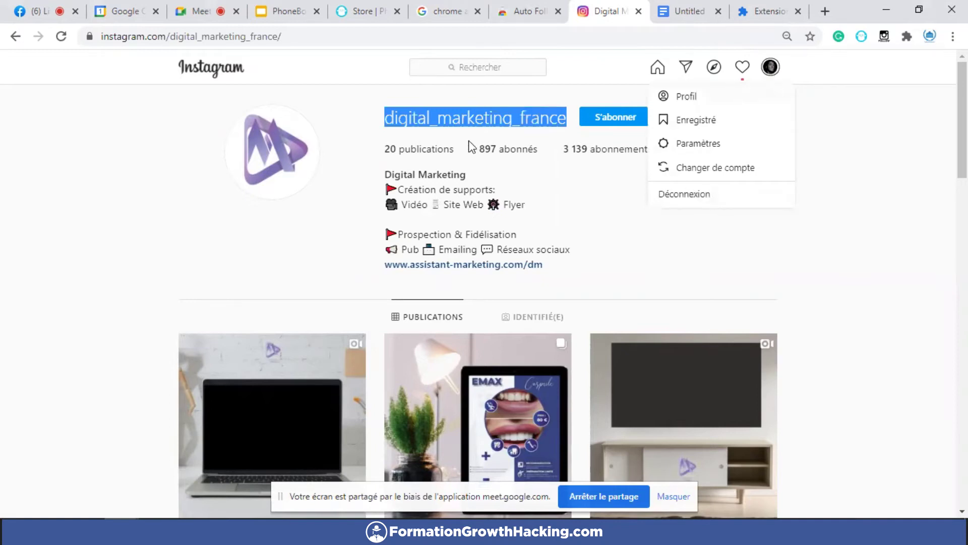
click(398, 125)
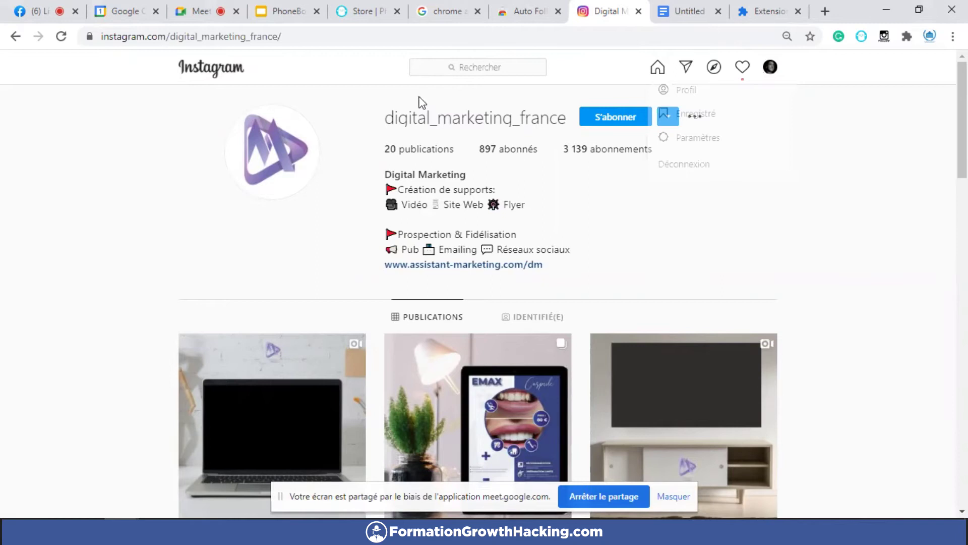
drag(412, 117, 513, 117)
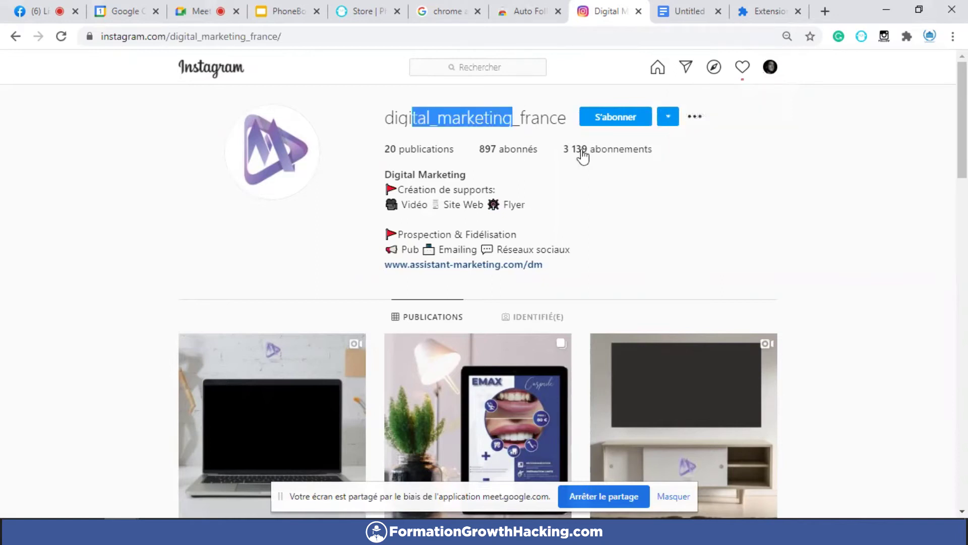
drag(582, 156, 592, 153)
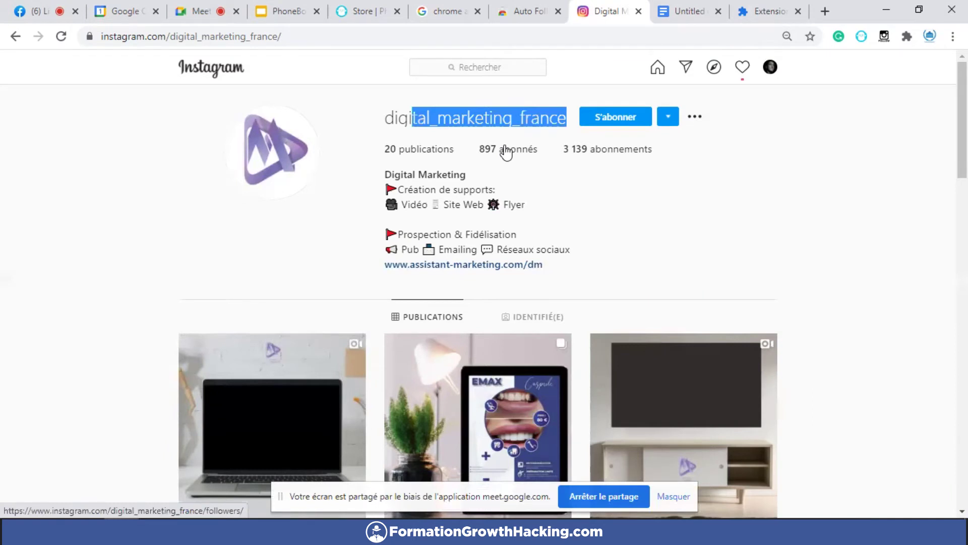
click(505, 149)
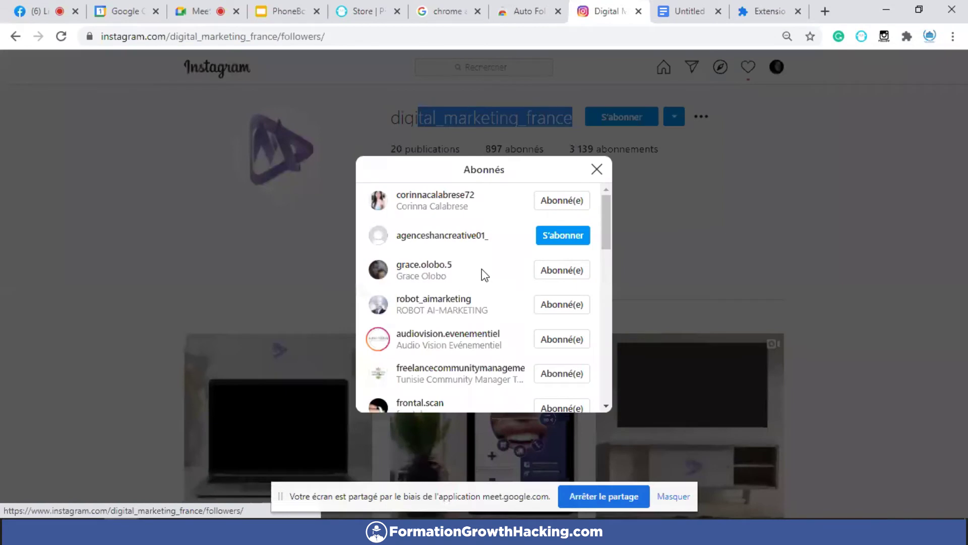
scroll(482, 268, down, 1)
scroll(456, 268, down, 4)
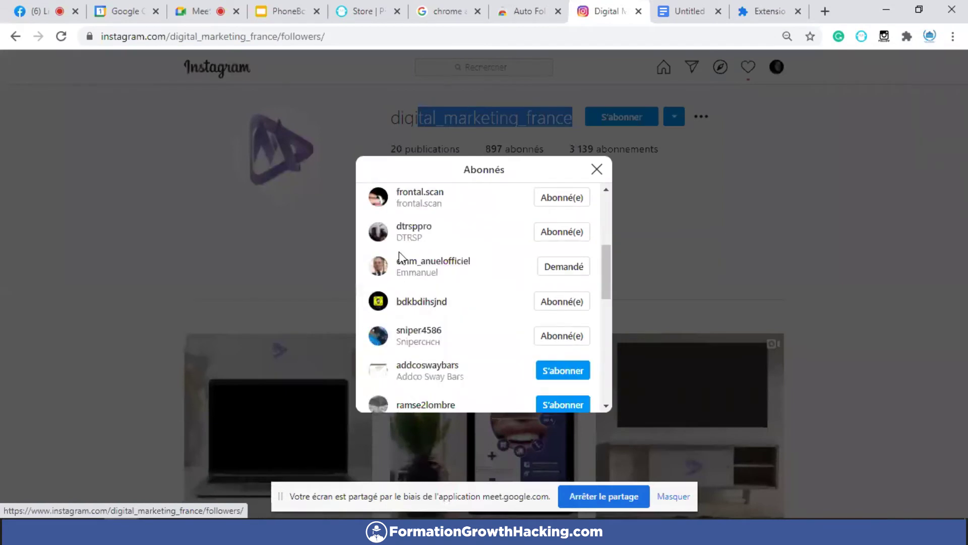
scroll(399, 257, down, 2)
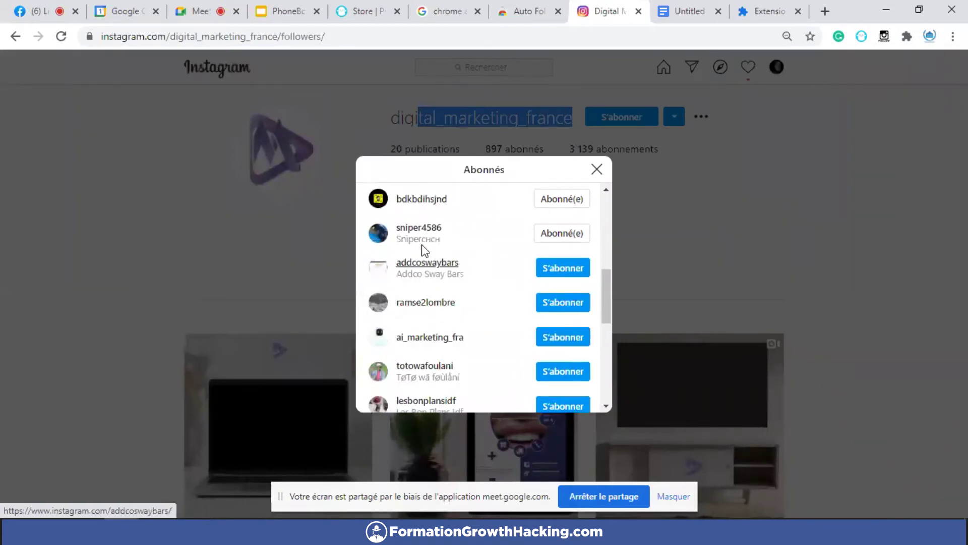
scroll(449, 272, down, 5)
scroll(547, 190, down, 3)
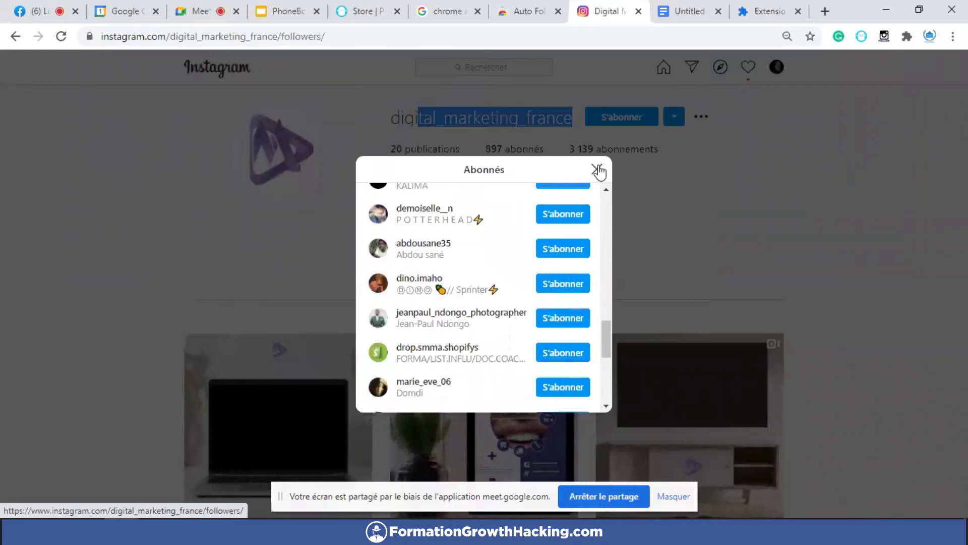
click(598, 170)
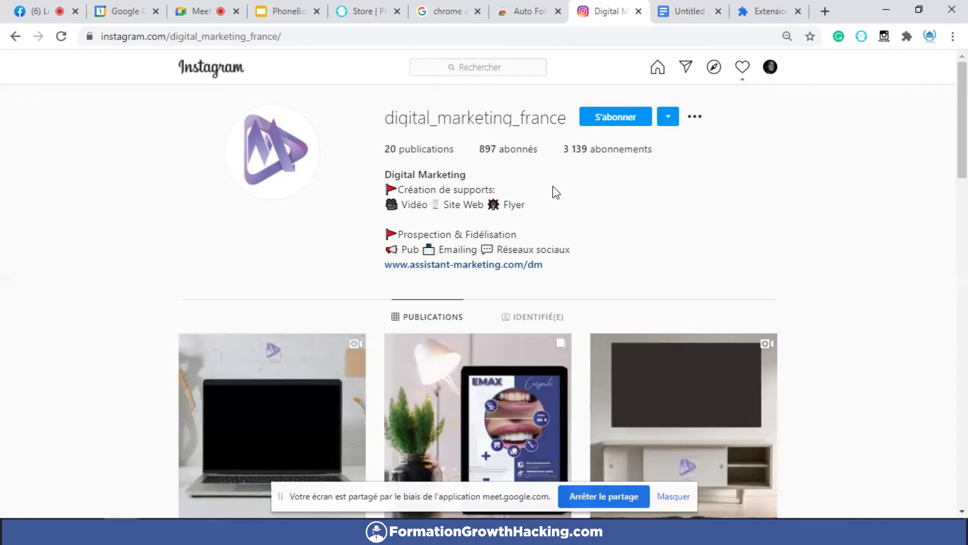
scroll(553, 186, down, 1)
scroll(552, 186, up, 1)
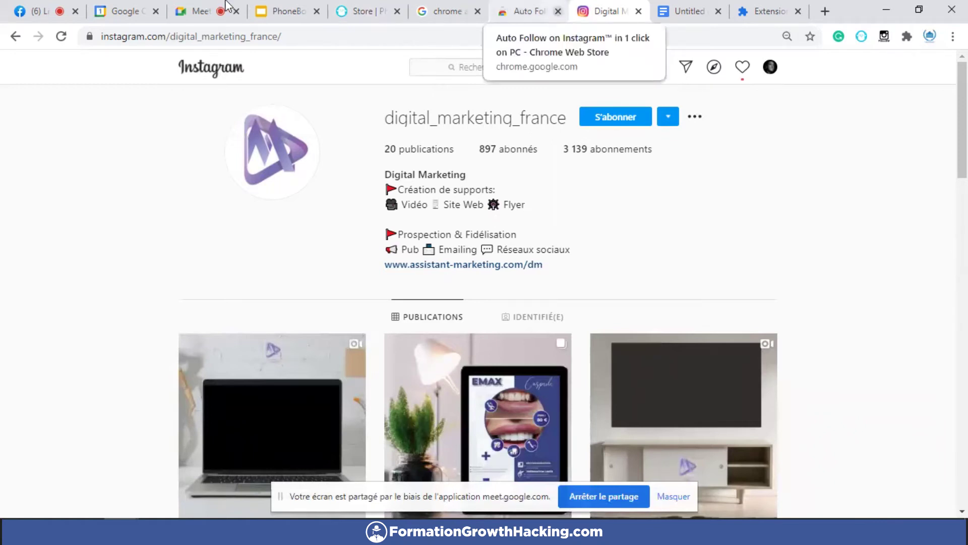
- Check the Meet call, then open digital_marketing_france's 897 followers list on Instagram
click(202, 6)
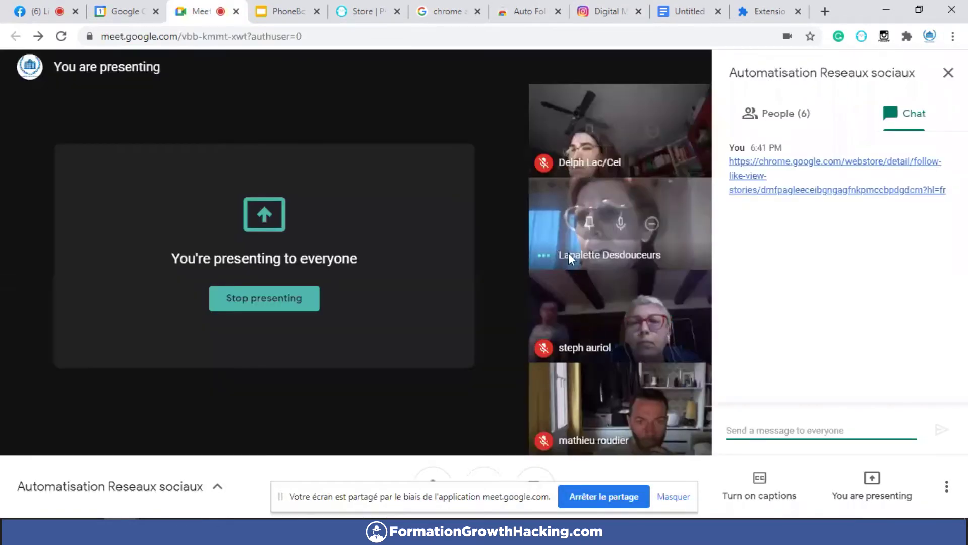
click(608, 10)
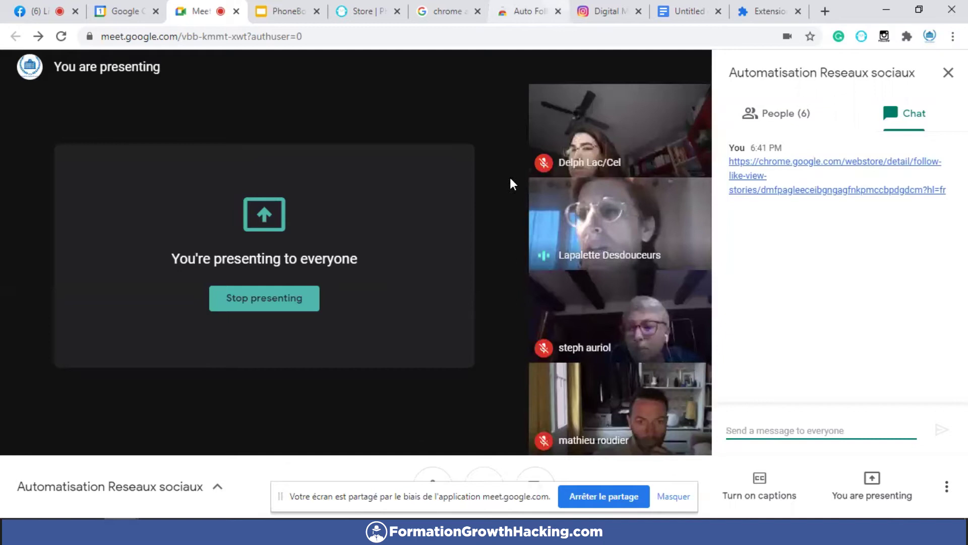
click(513, 150)
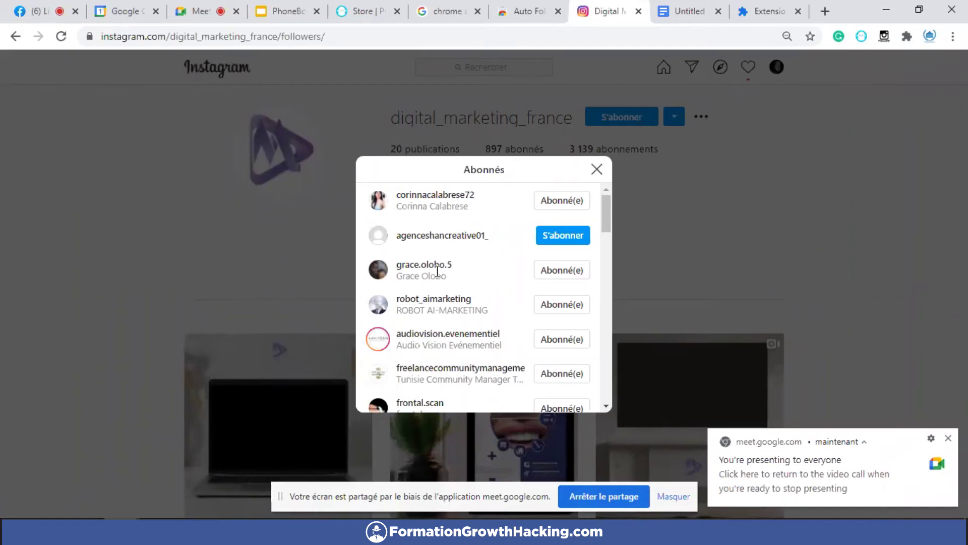
- Scroll through the followers list, close it, and go back to the Meet call
scroll(437, 272, down, 3)
scroll(437, 272, down, 3)
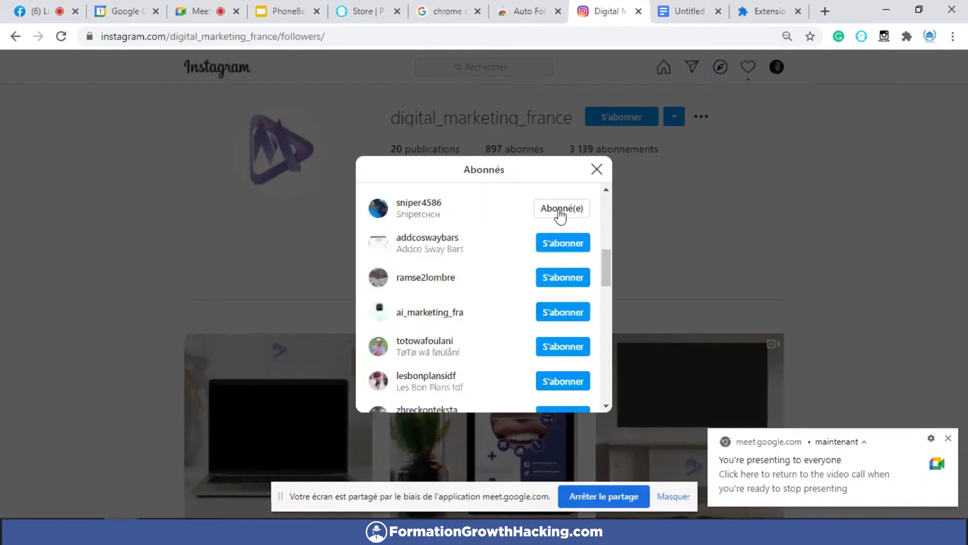
scroll(557, 211, down, 1)
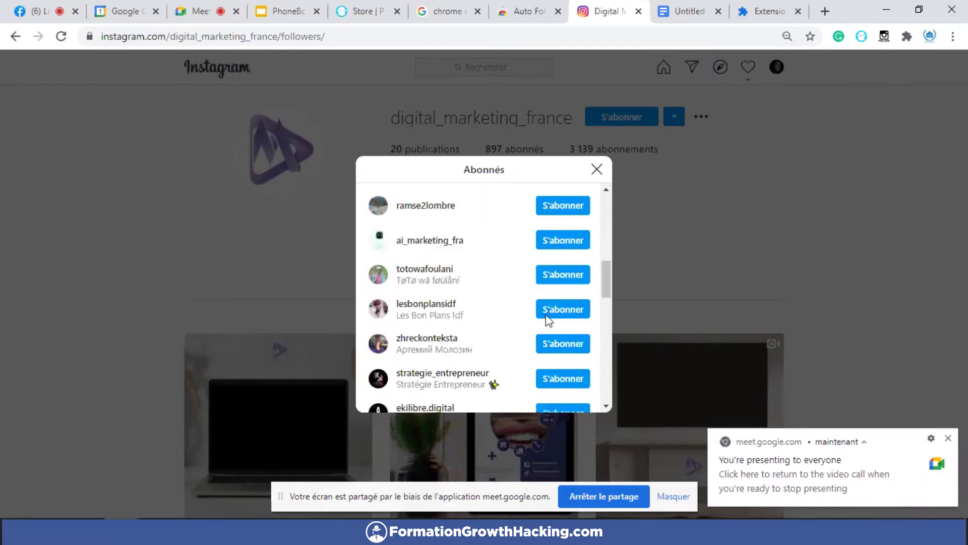
click(596, 169)
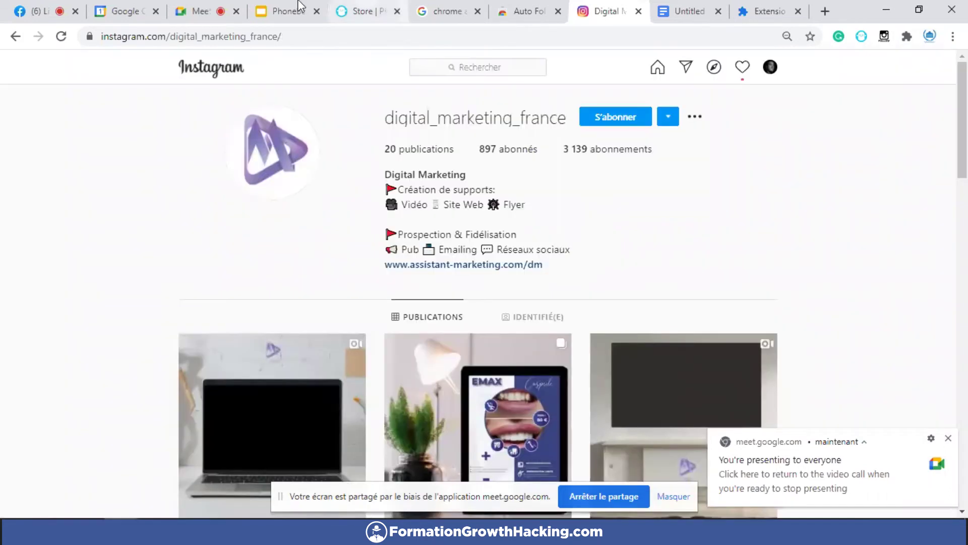
click(211, 14)
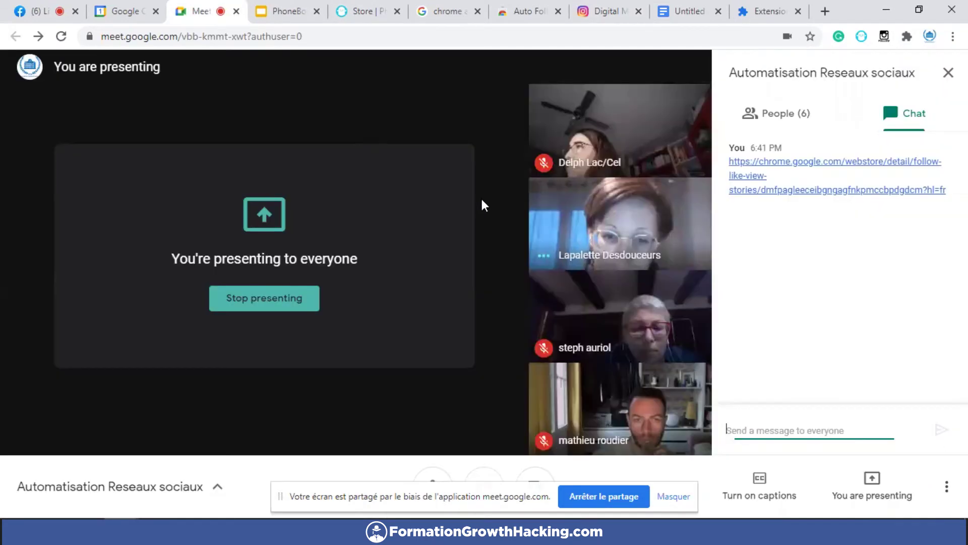
mouse_move(553, 169)
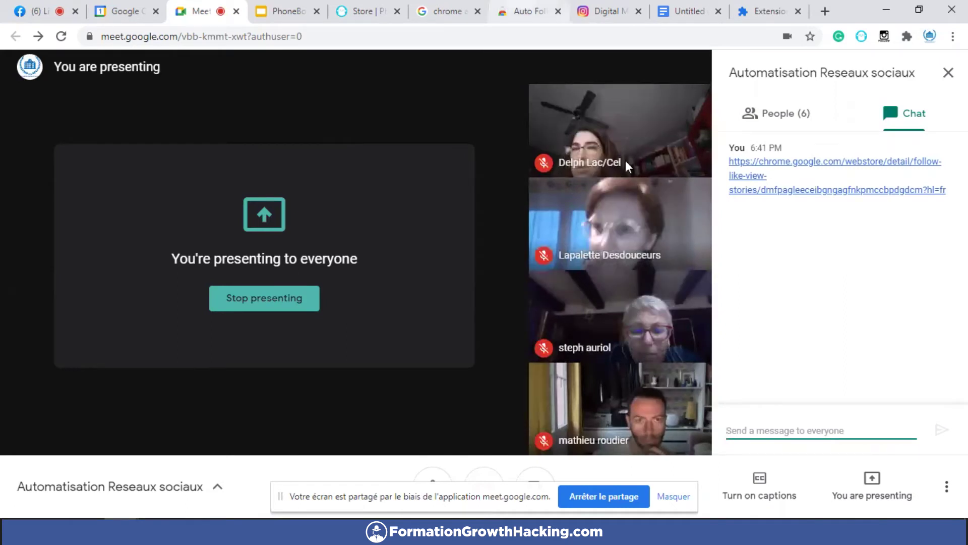
mouse_move(626, 161)
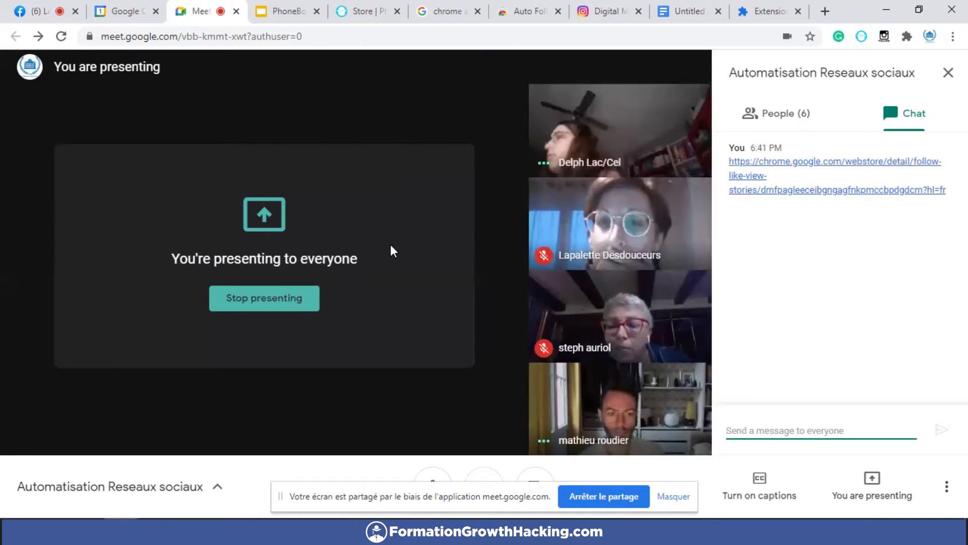
click(285, 5)
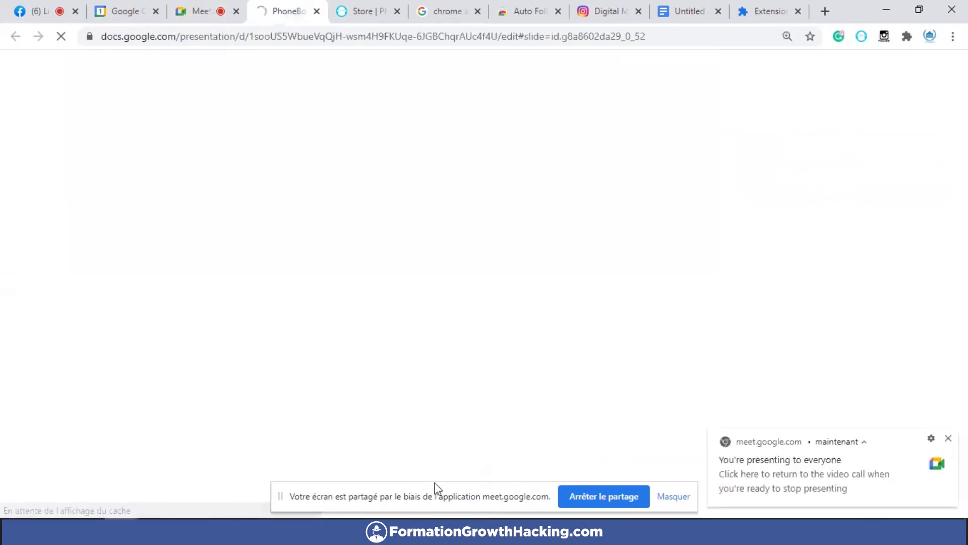
mouse_move(201, 536)
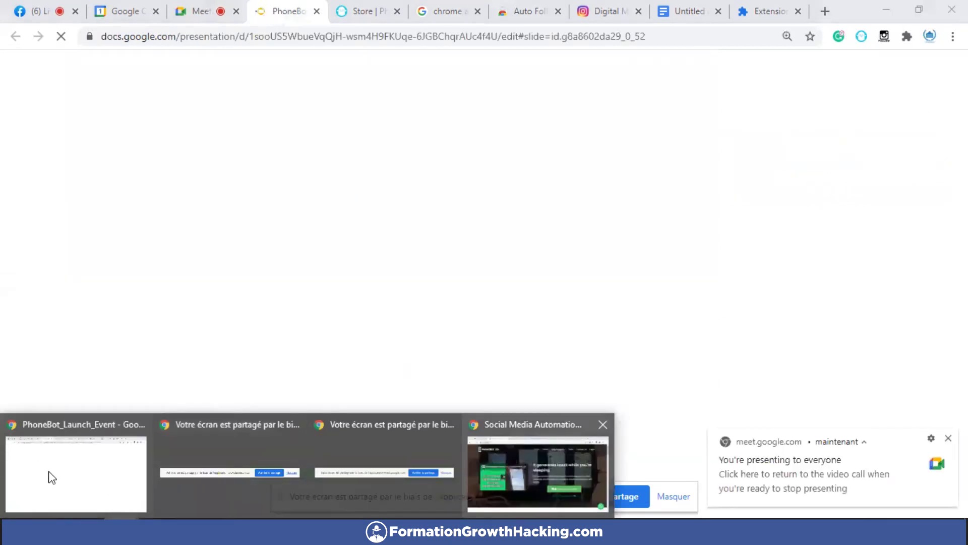
click(52, 477)
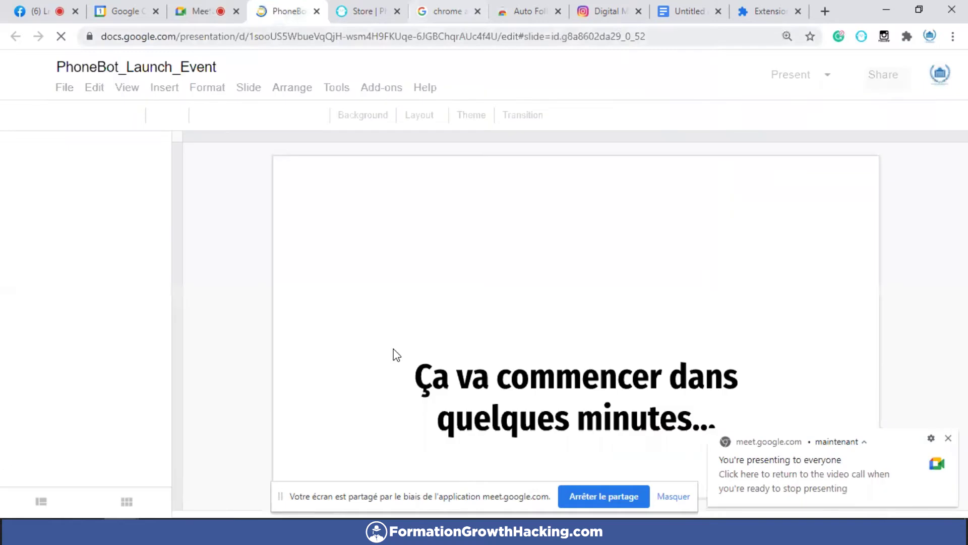
mouse_move(297, 535)
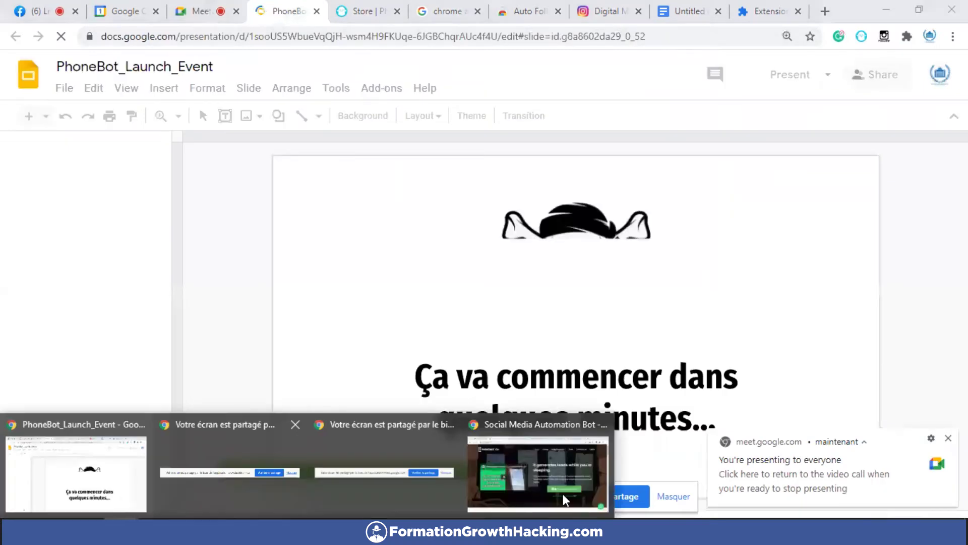
click(537, 471)
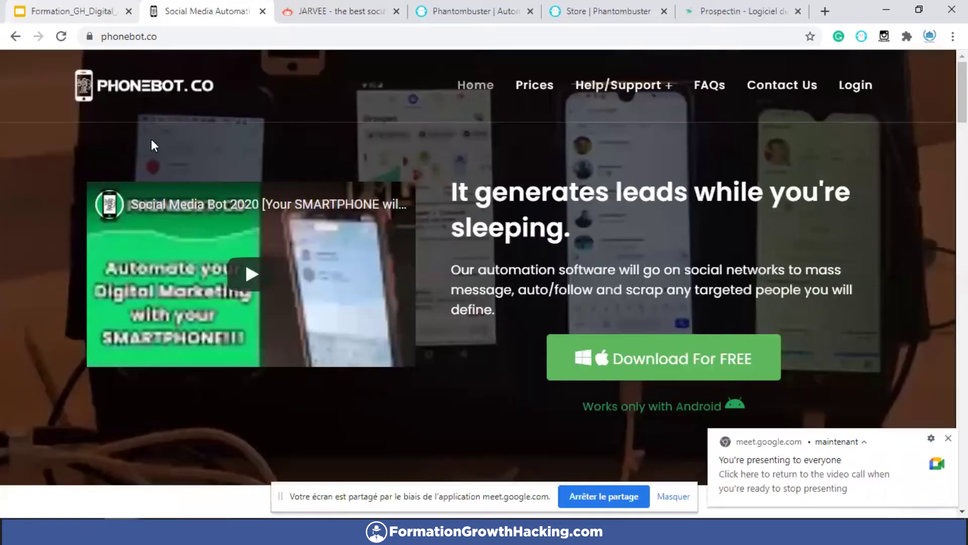
key(ctrl+shift+Tab)
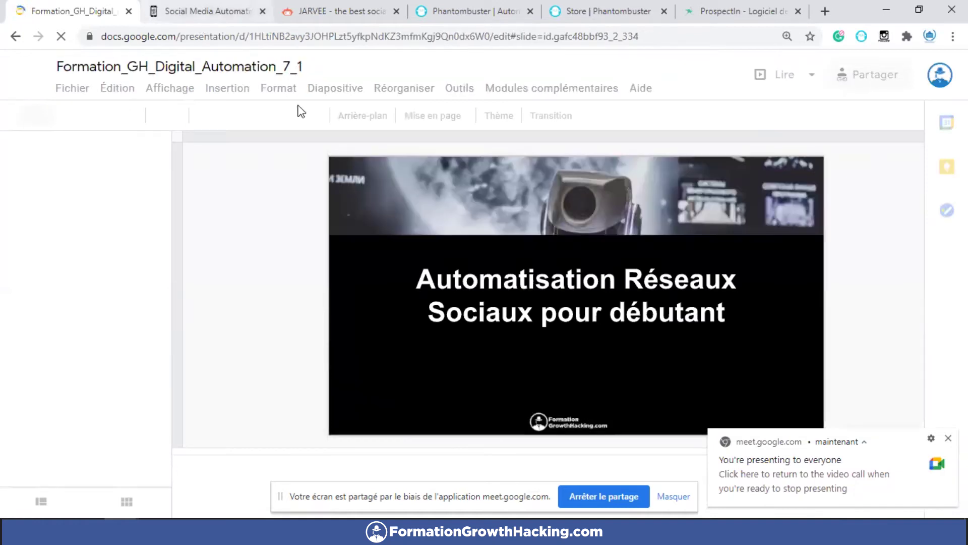
click(453, 7)
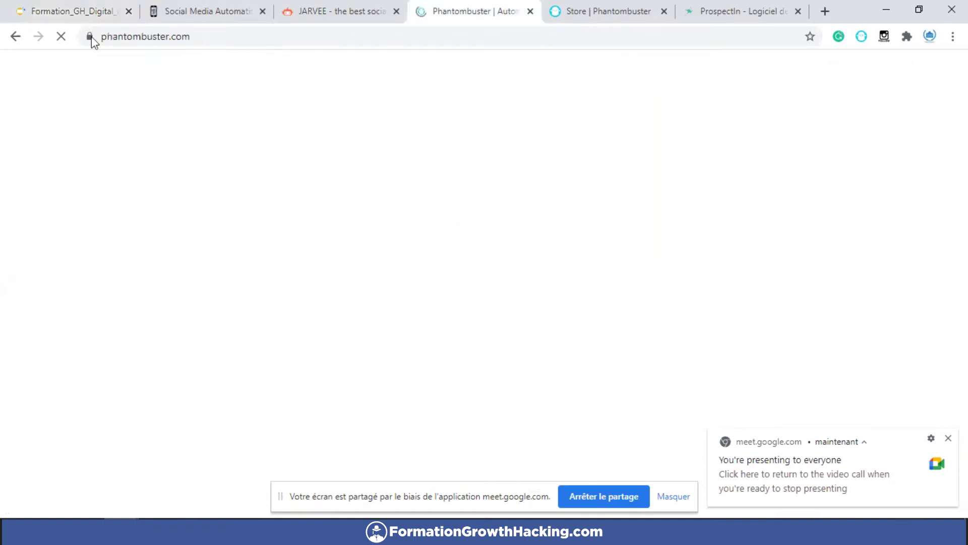
click(58, 11)
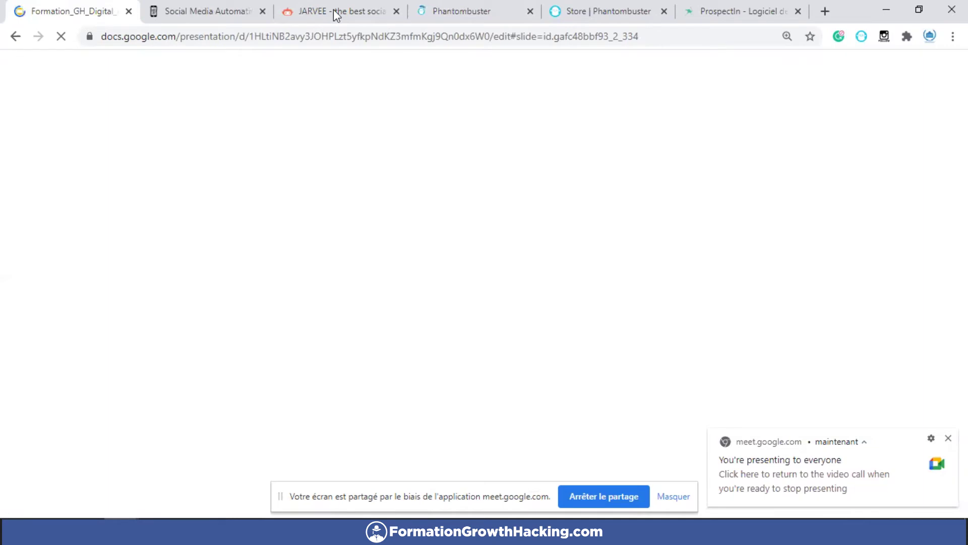
key(alt+Tab)
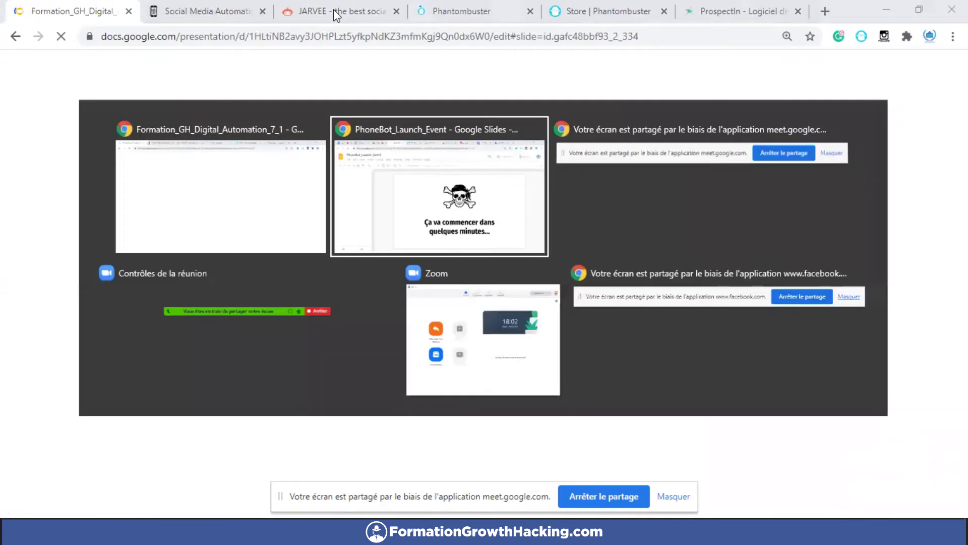
key(Escape)
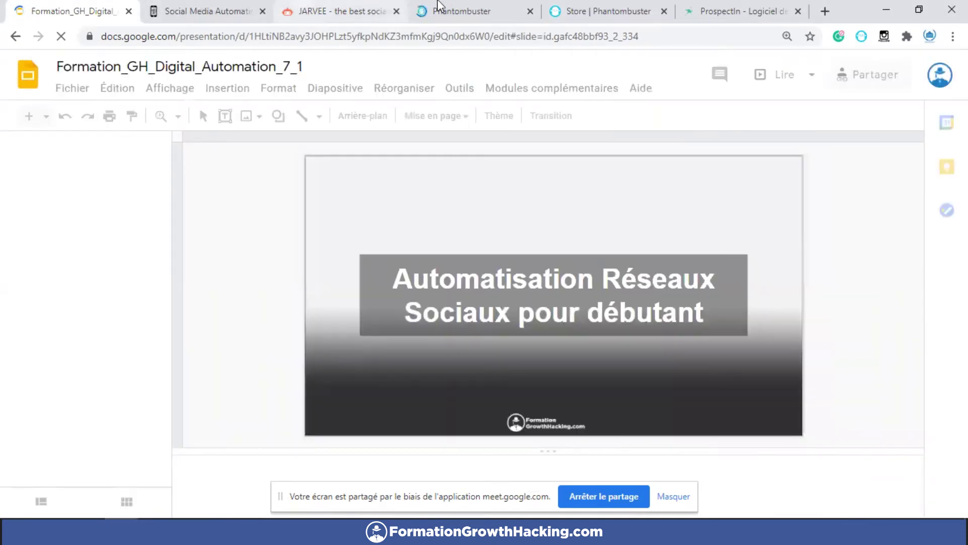
click(441, 10)
click(184, 16)
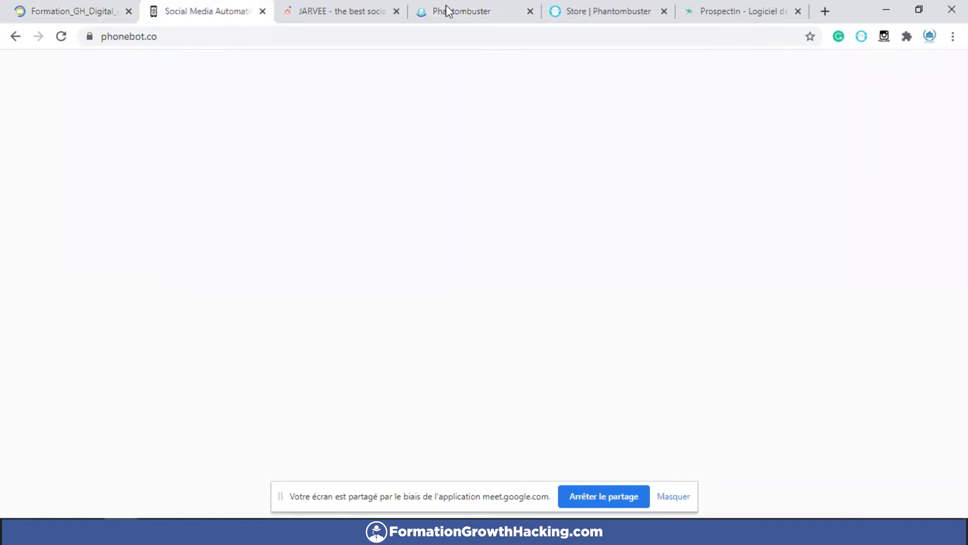
click(461, 12)
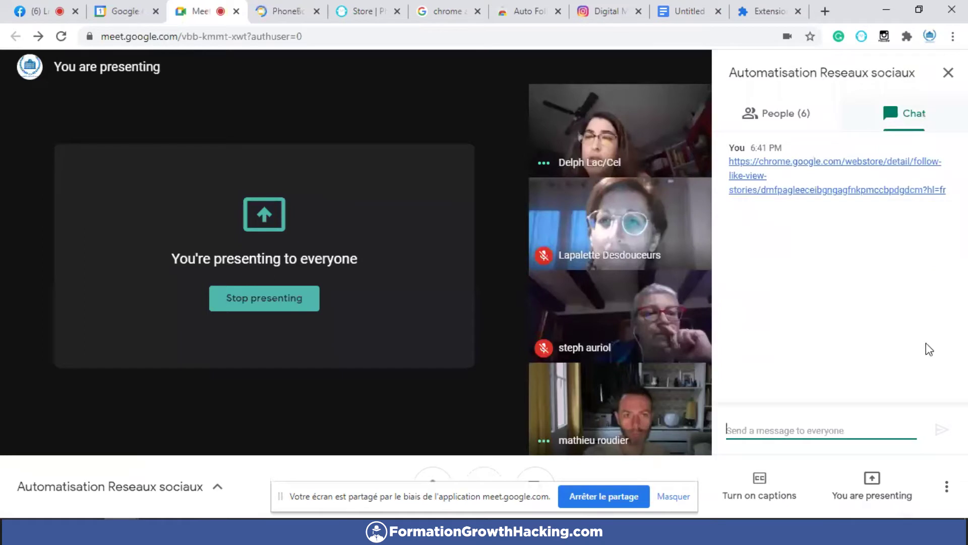
- Post the message 'Ici' to everyone in the Meet chat
click(915, 111)
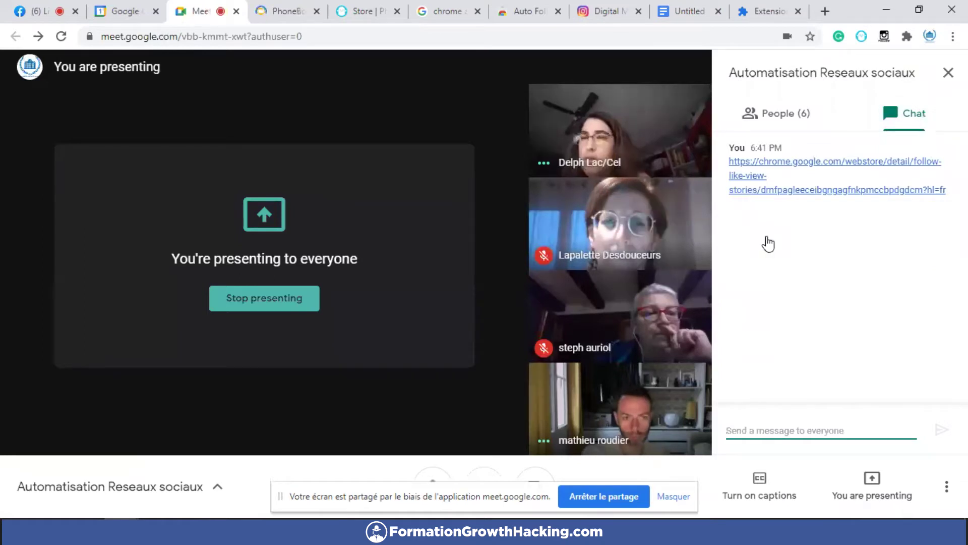
click(740, 431)
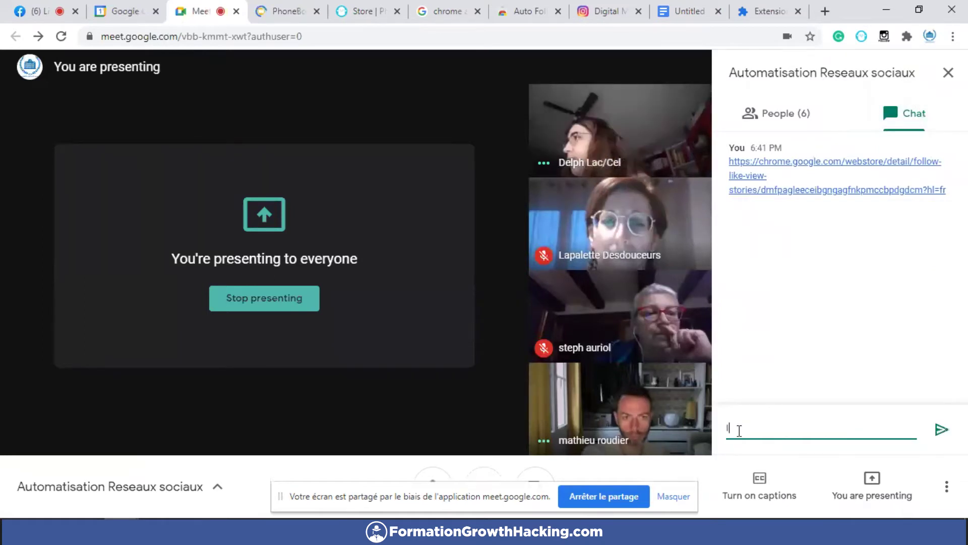
text(Ici)
key(Return)
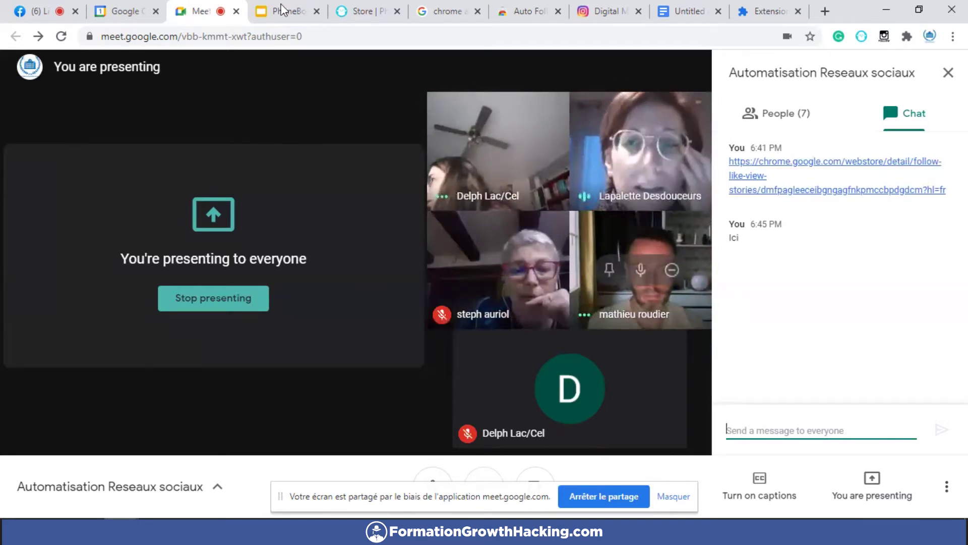
click(443, 11)
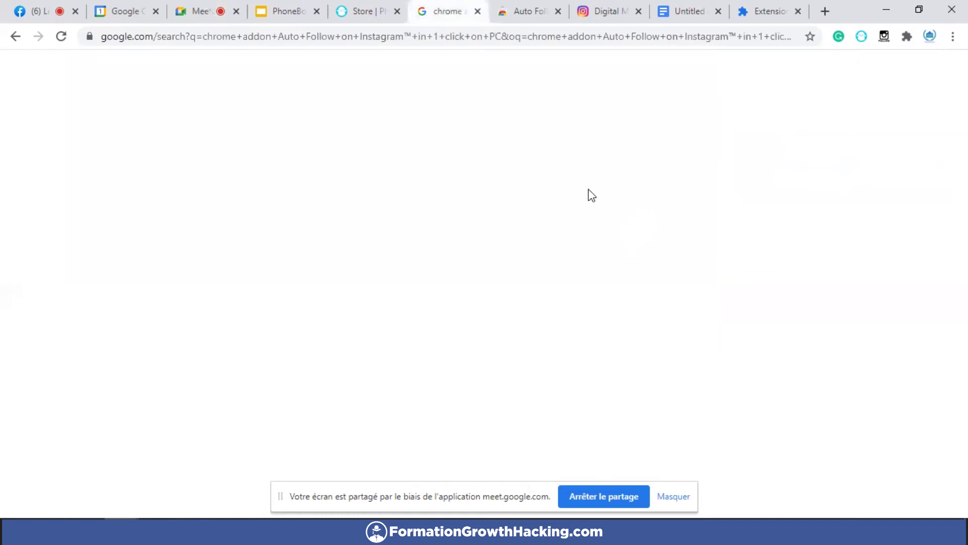
click(510, 8)
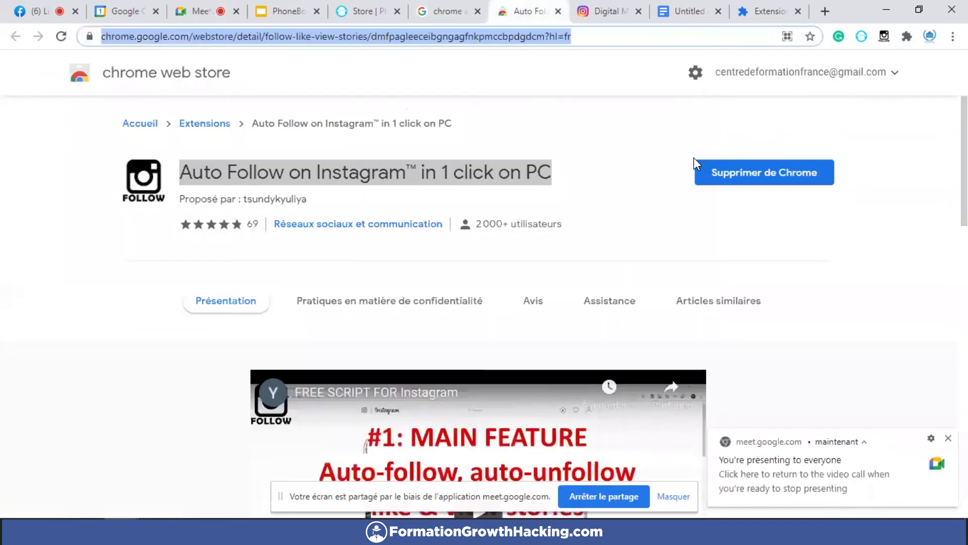
click(743, 173)
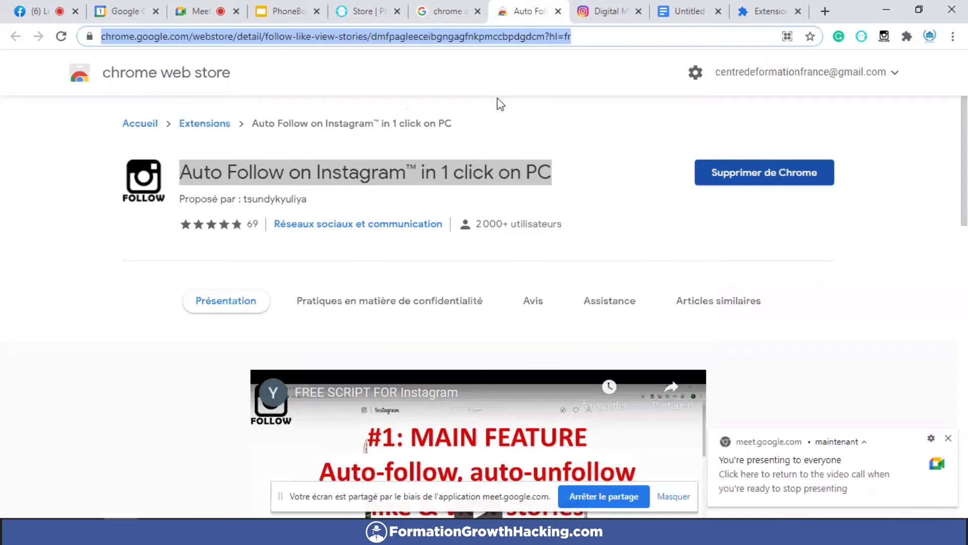
click(200, 6)
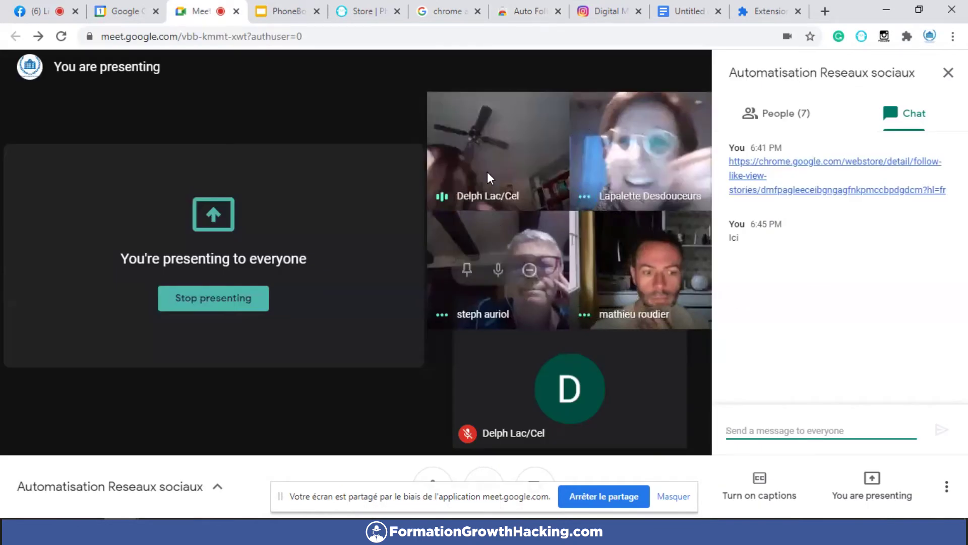
- Send the Auto Follow Web Store link in the Meet chat again and view its store page
mouse_move(488, 173)
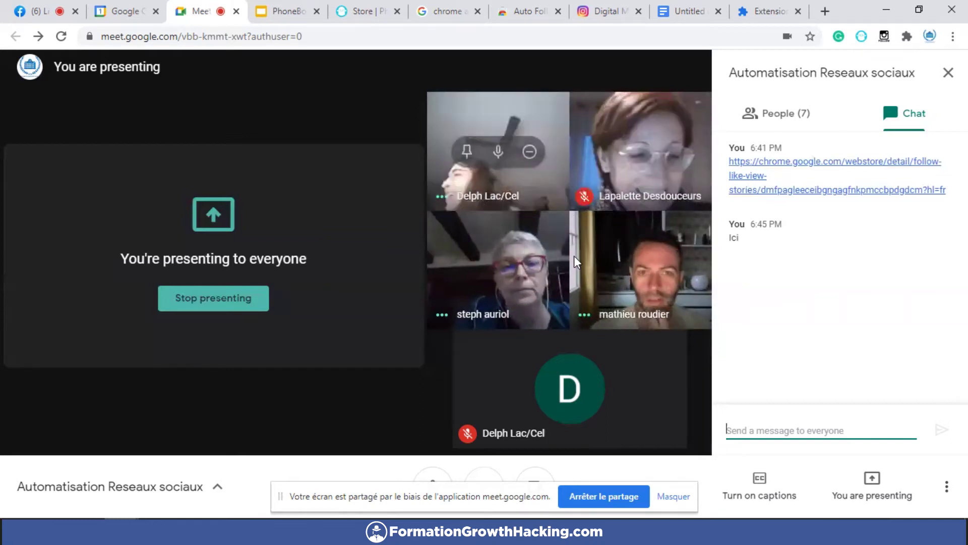
mouse_move(515, 157)
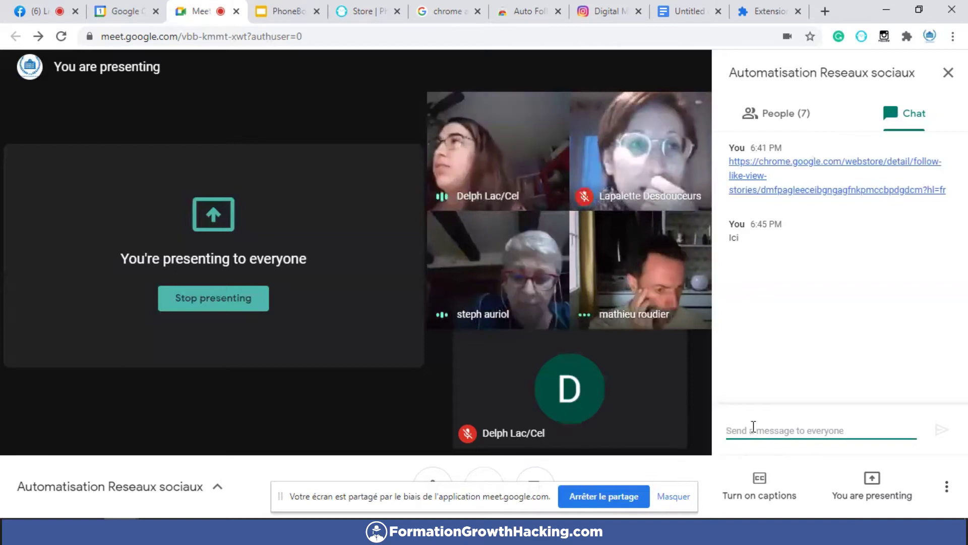
text(https://chrome.google.com/webstore/detail/follow-like-view-stories/dmfpagleeceibgngagfnkpmccbpdgdcm?hl=fr)
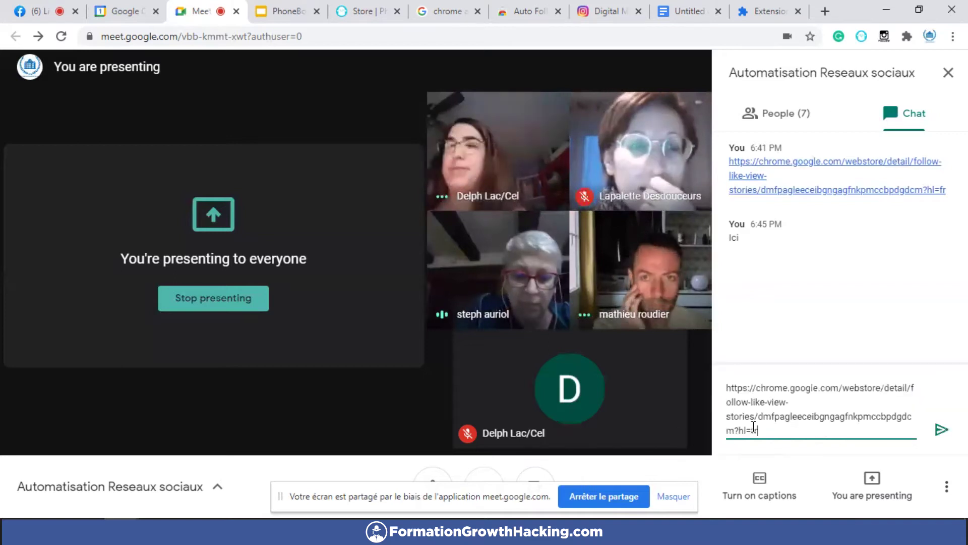
key(Return)
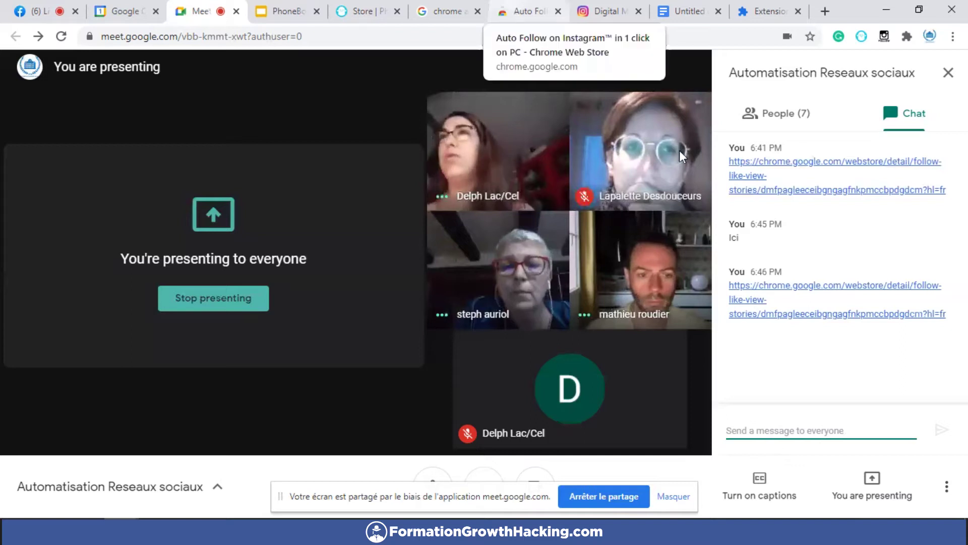
click(529, 11)
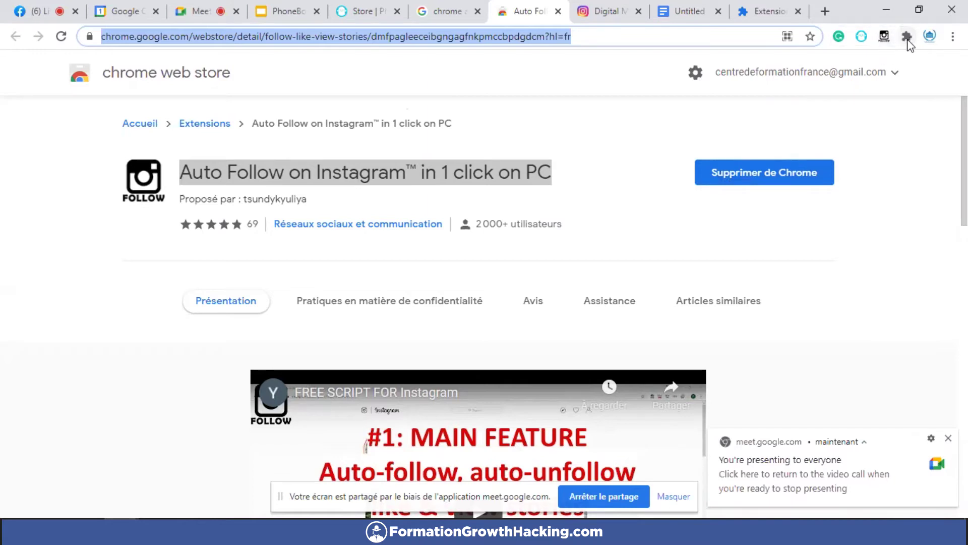
- Show the extensions list, the digital_marketing_france profile and the JARVEE features page, then return to Meet
click(907, 40)
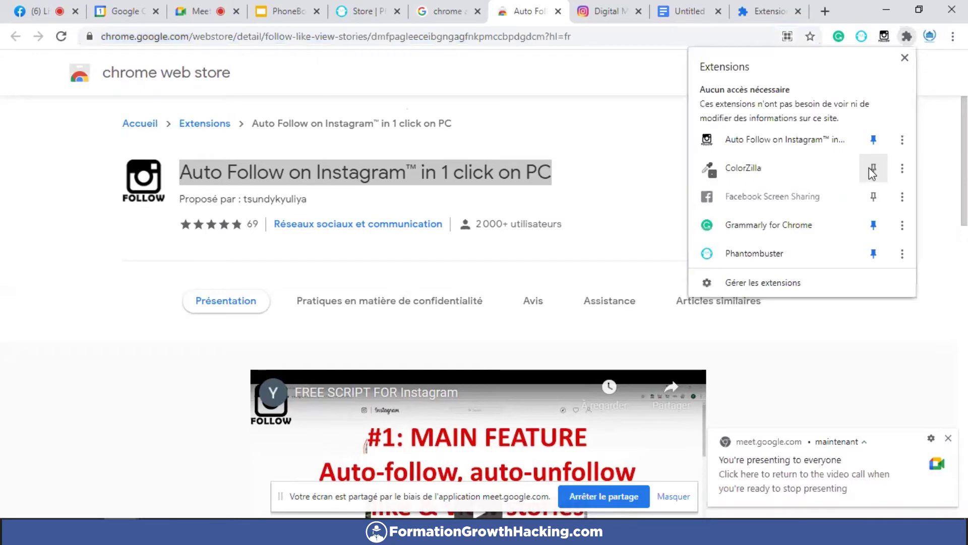
click(907, 36)
click(616, 4)
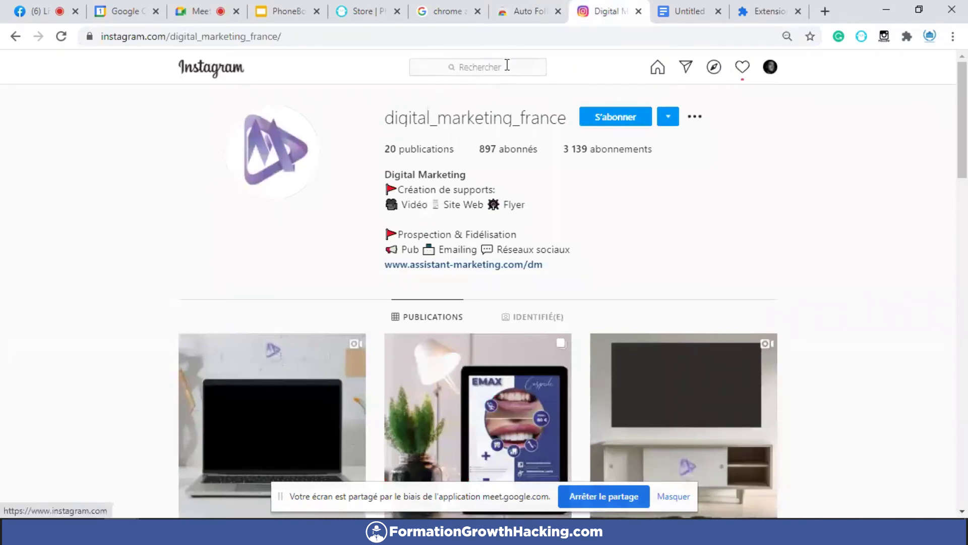
click(508, 64)
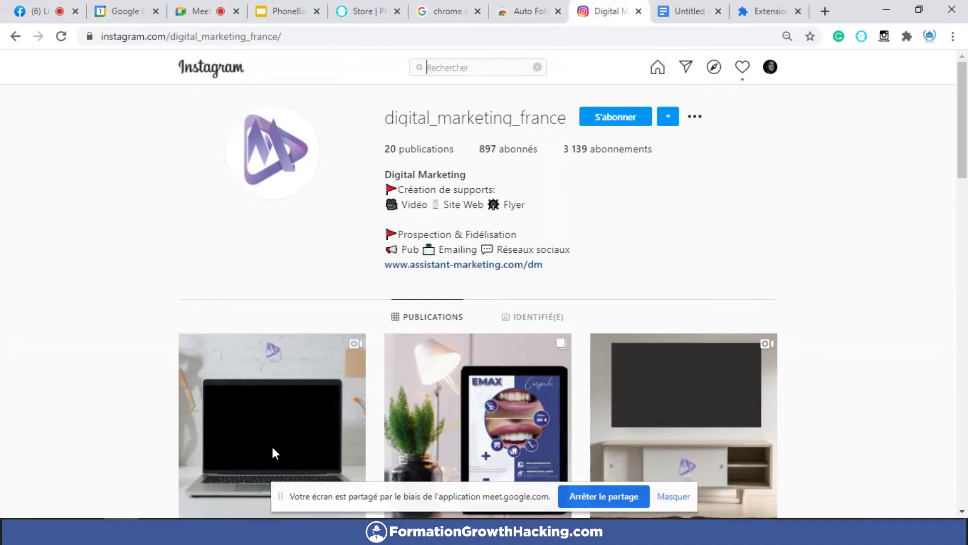
click(271, 532)
click(538, 471)
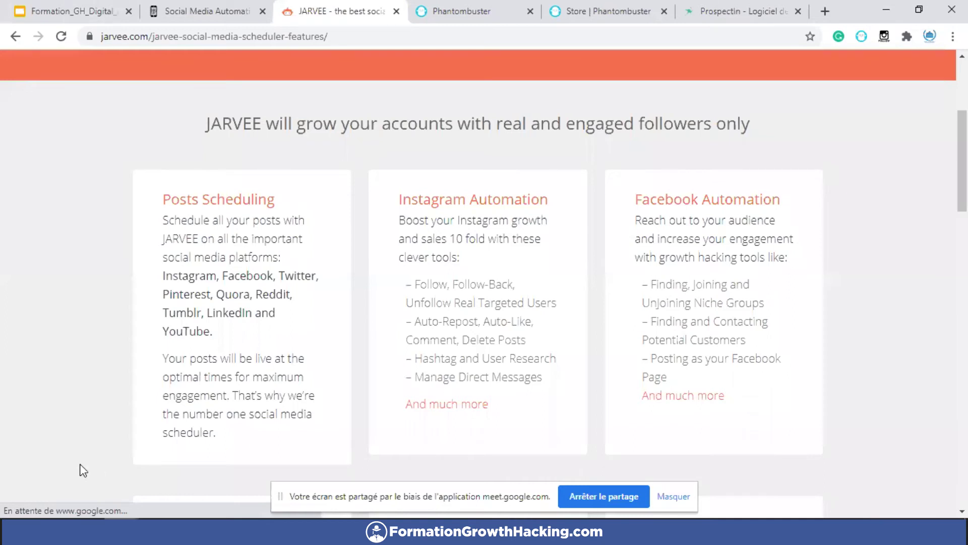
key(alt+Tab)
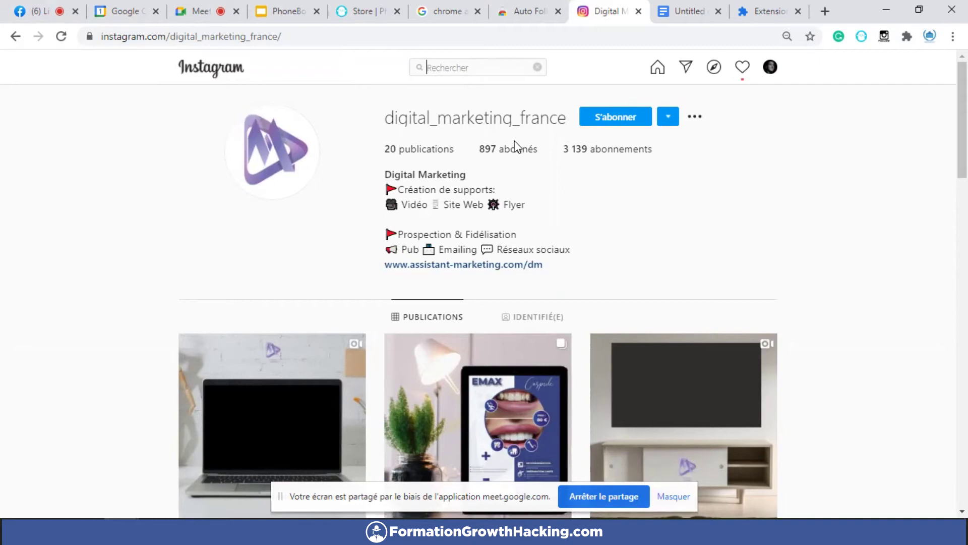
click(217, 9)
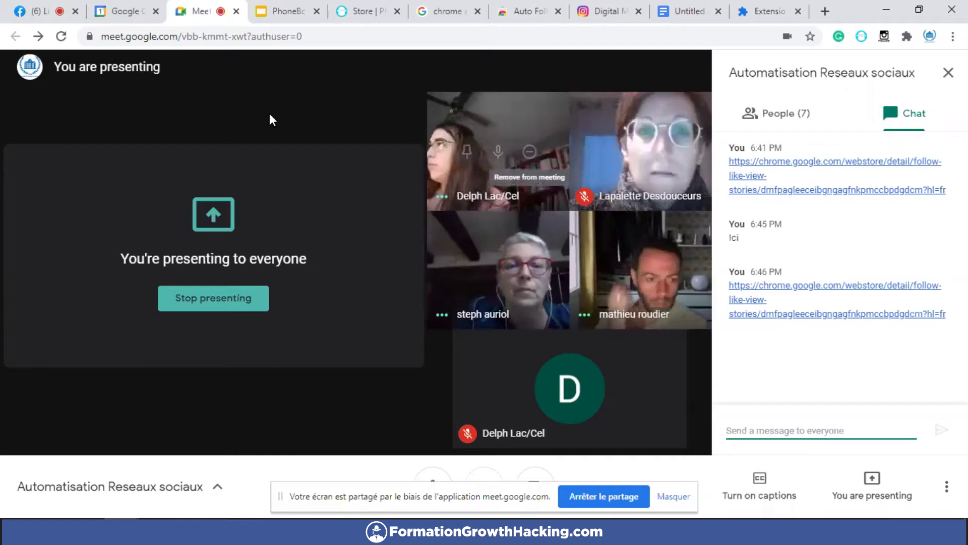
- Open digital_marketing_france's 897 followers list on Instagram, then switch back to the Meet call
click(592, 14)
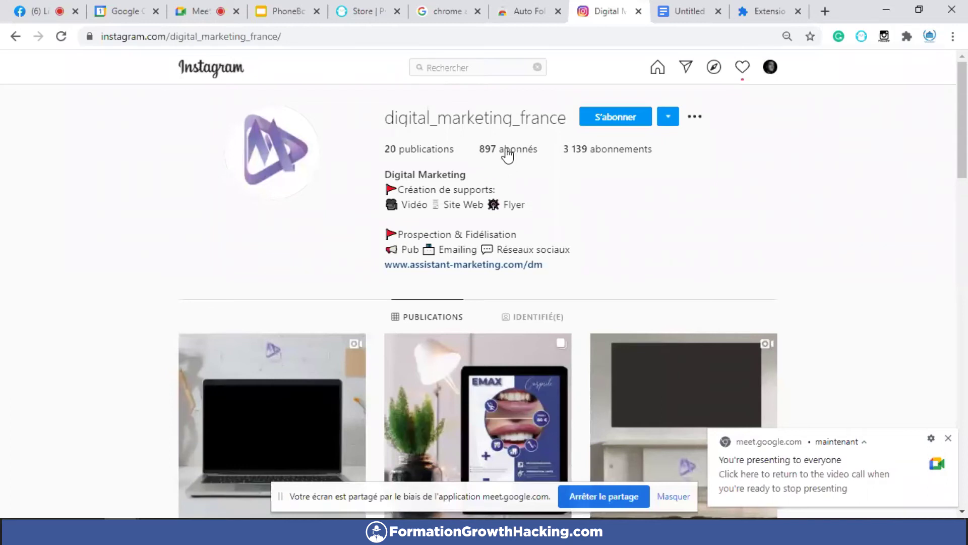
click(507, 156)
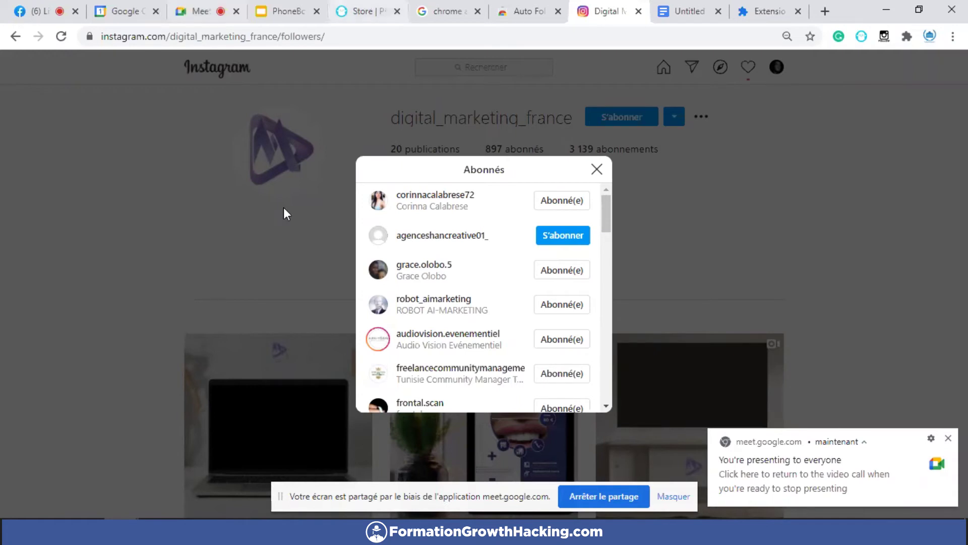
key(ctrl+3)
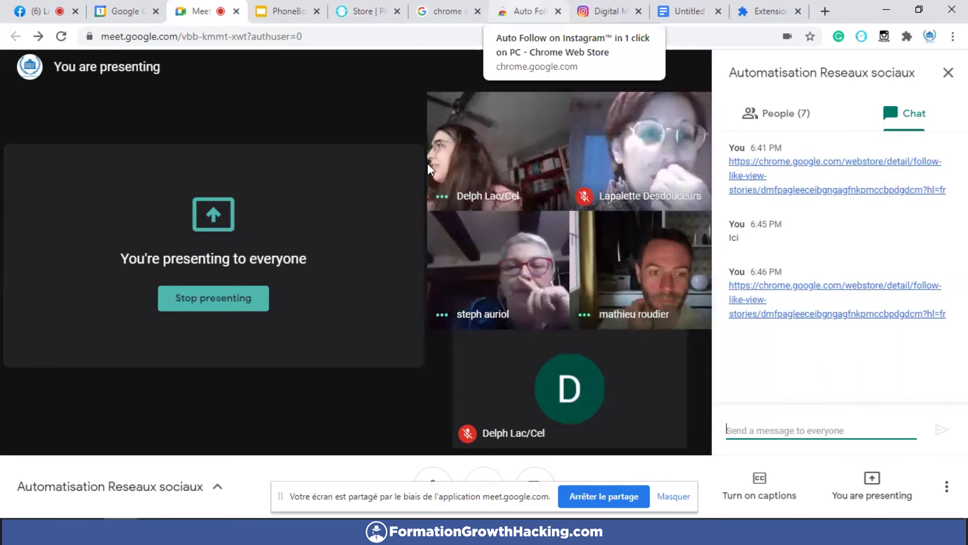
- Move between Meet and the Instagram followers list, dismissing the Meet presenting notification
key(ctrl+8)
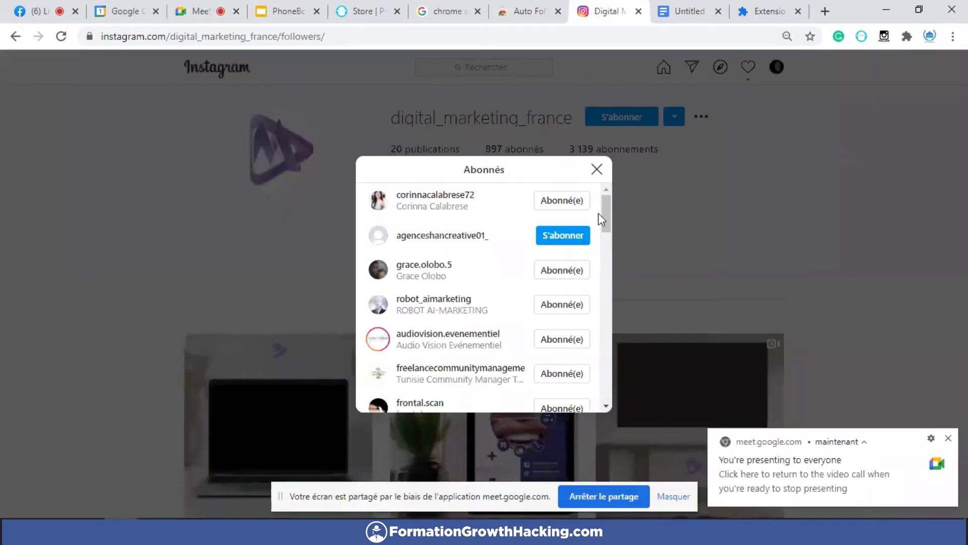
click(201, 10)
mouse_move(525, 274)
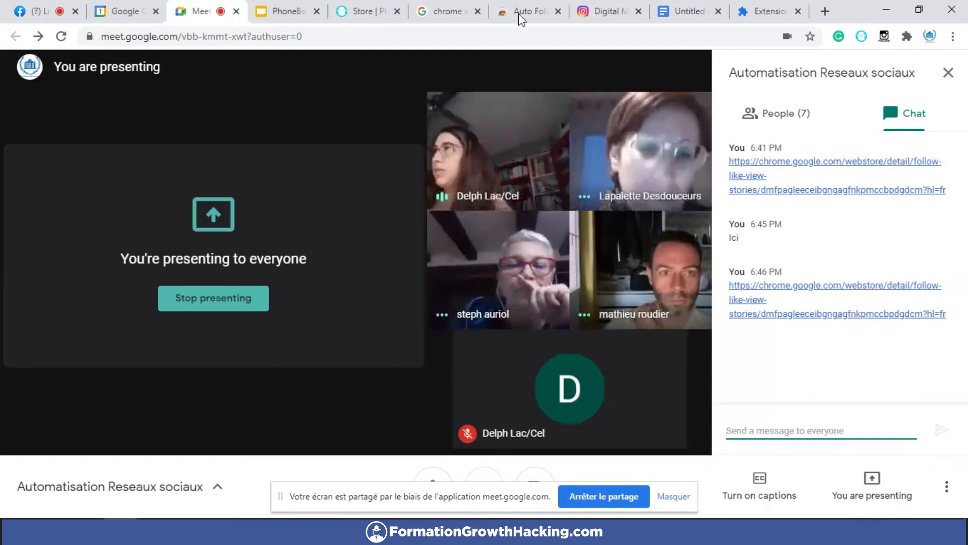
click(883, 40)
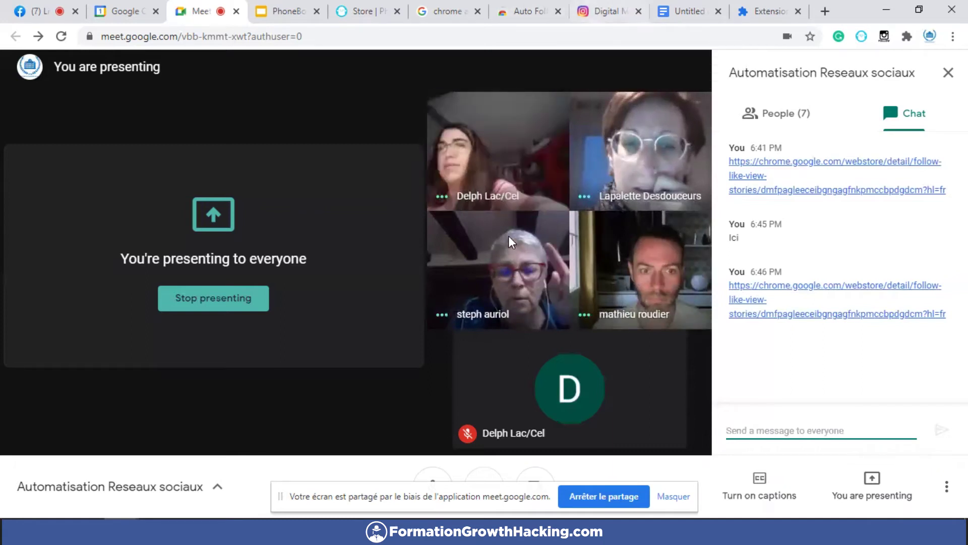
mouse_move(508, 235)
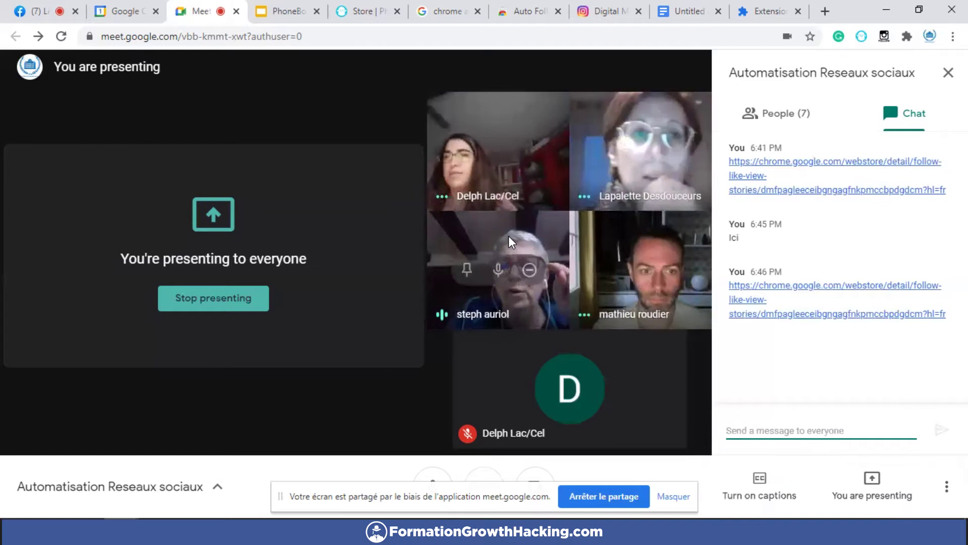
click(599, 16)
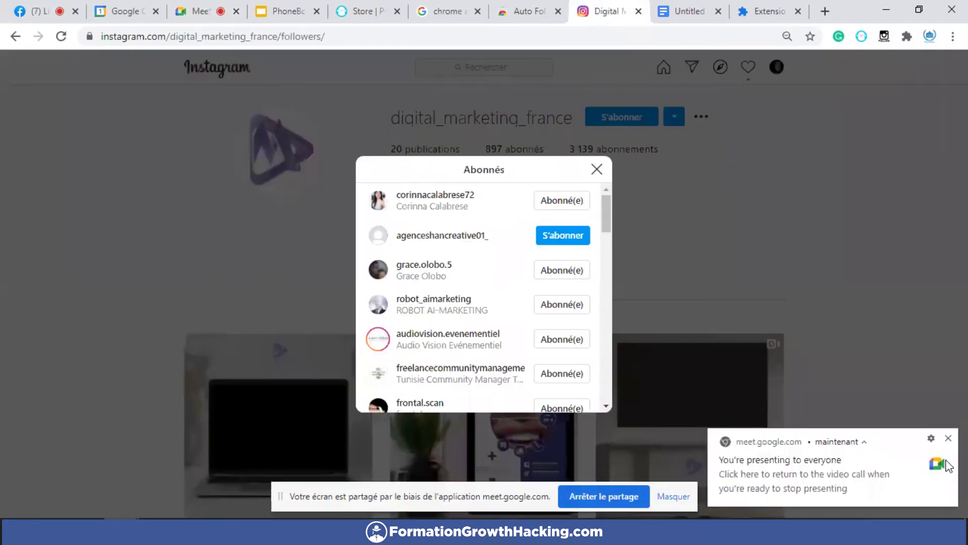
click(948, 439)
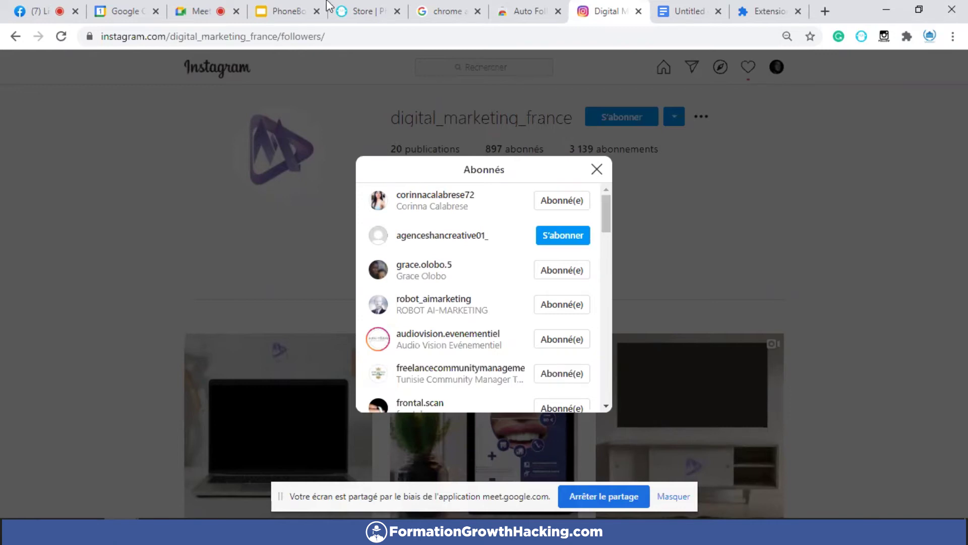
click(293, 7)
click(605, 5)
- Bring Chrome to the front and open the Auto Follow on Instagram panel, showing 9 follows
mouse_move(88, 530)
click(89, 492)
click(884, 36)
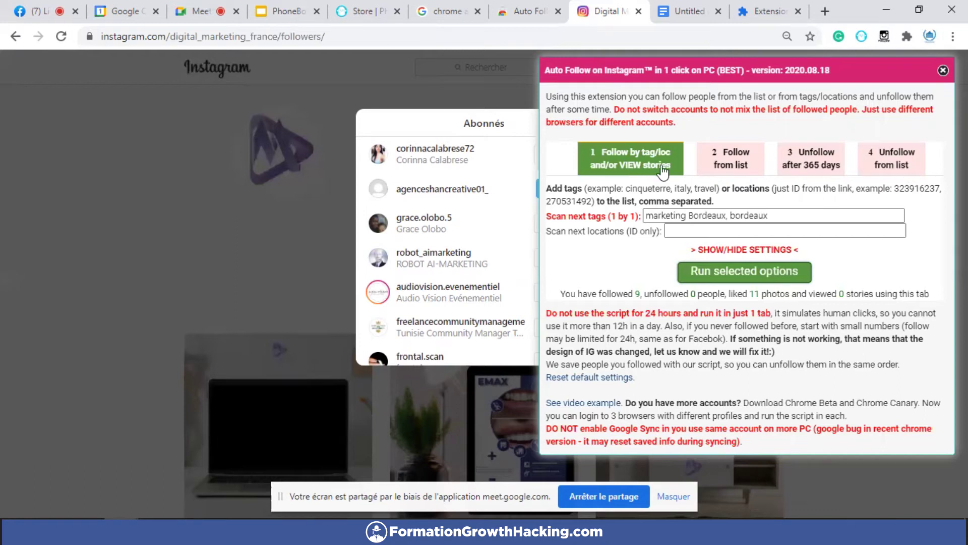
- Put Auto Follow in Follow from list mode and reveal its pause and stop-after-80 settings
click(725, 170)
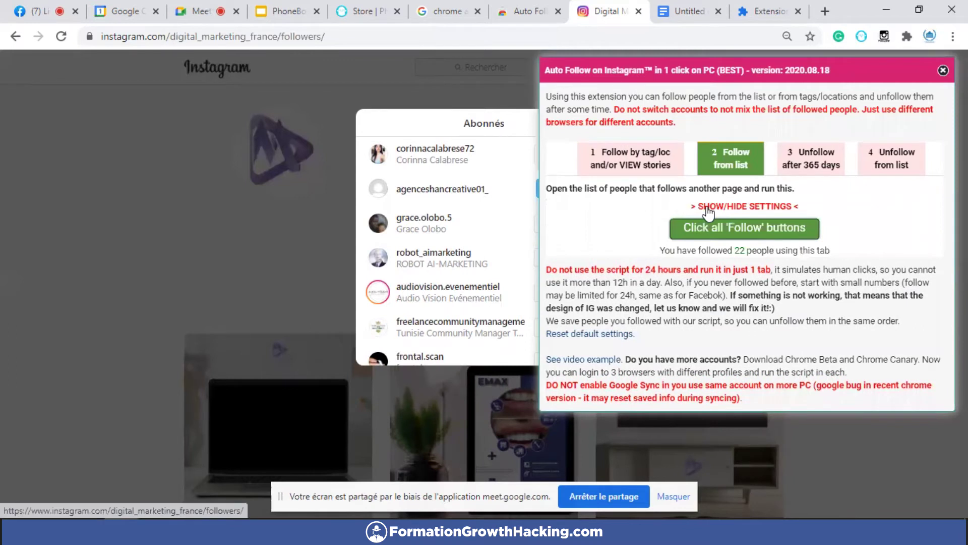
click(708, 207)
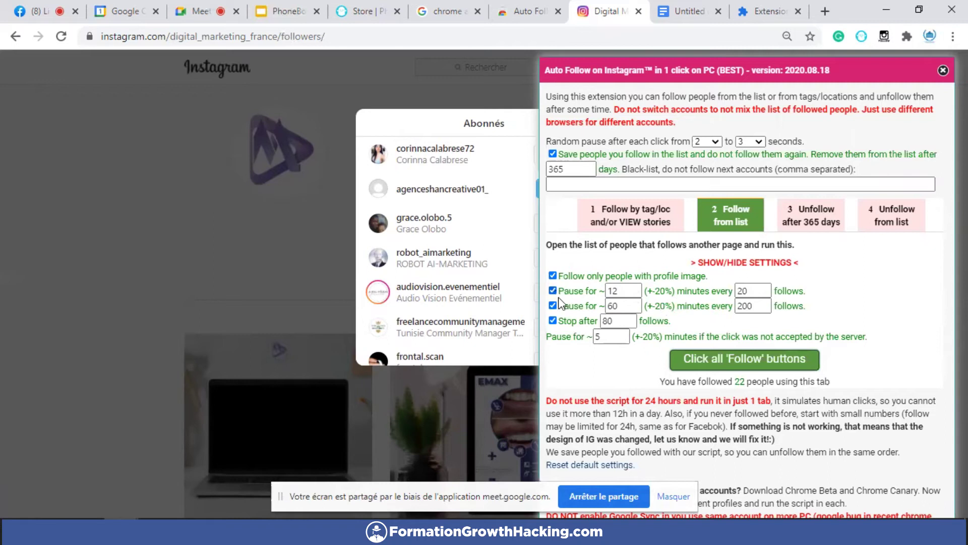
- Explain the pauses (12 min per 20, 60 per 200) and stop-after-80 limit, then open Chrome's menu
drag(559, 292, 601, 293)
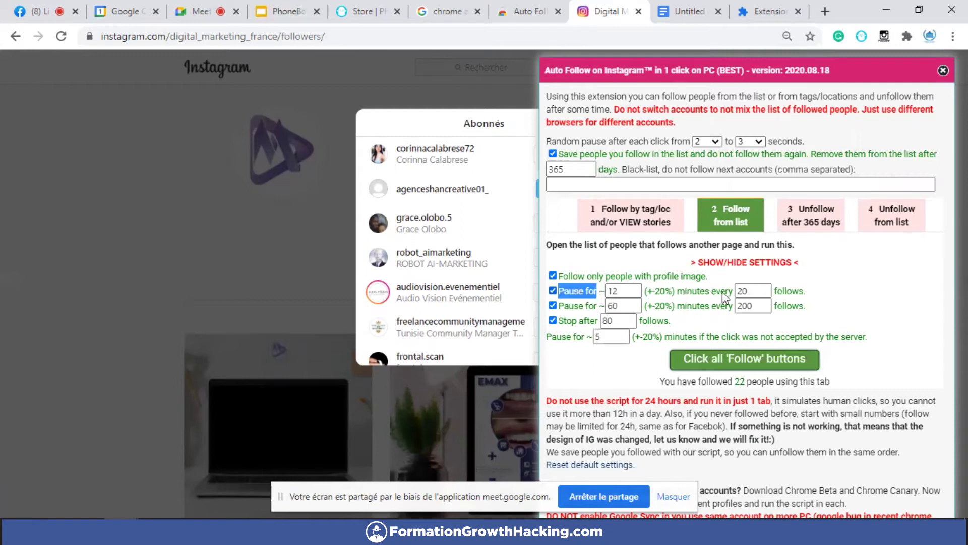
drag(721, 291, 712, 291)
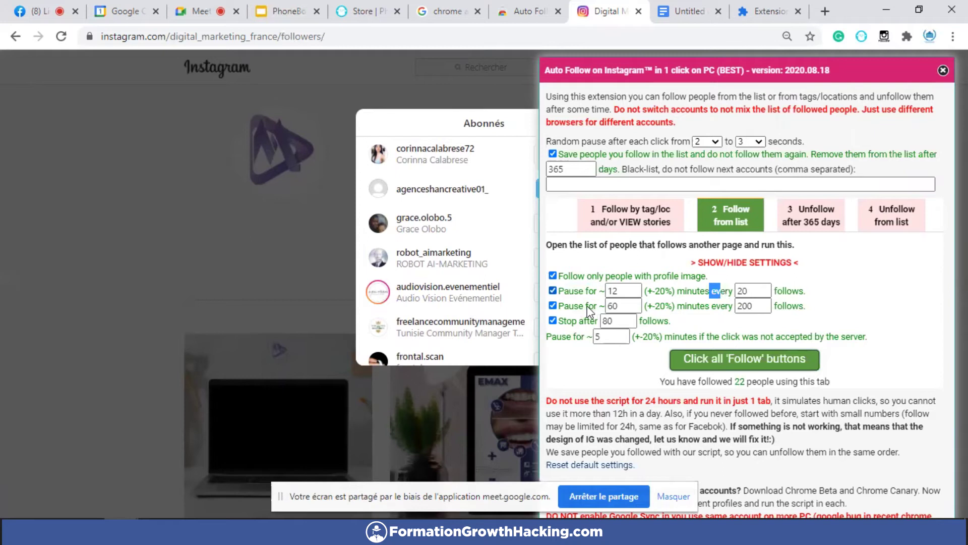
click(613, 306)
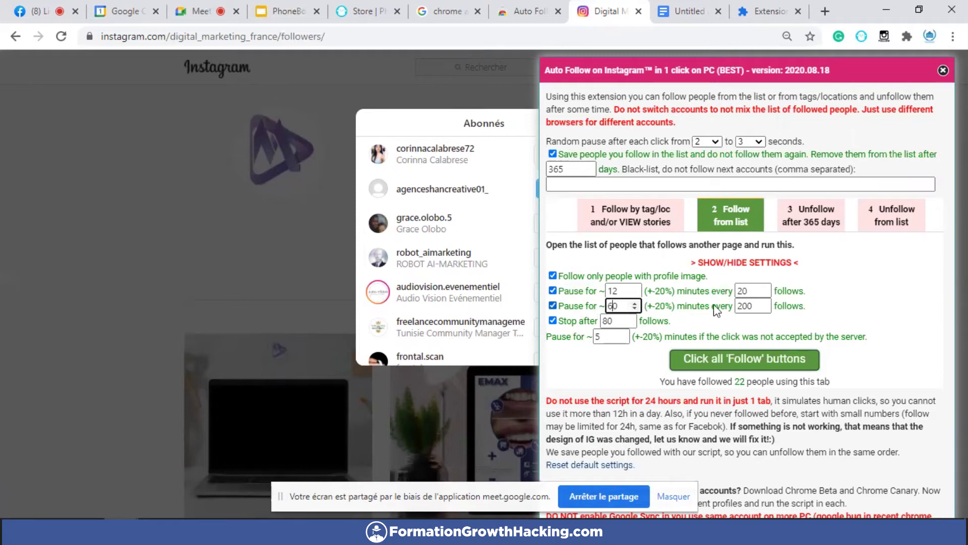
click(756, 301)
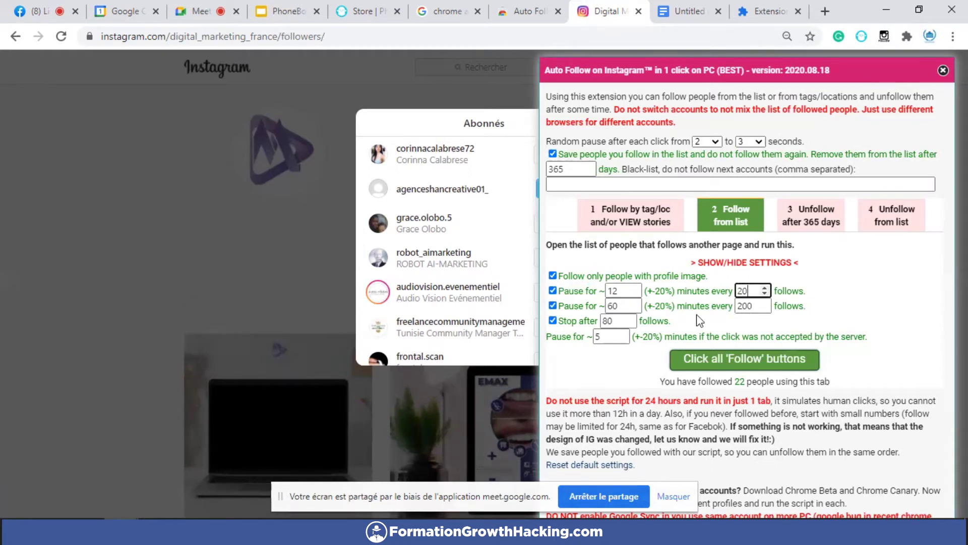
click(750, 308)
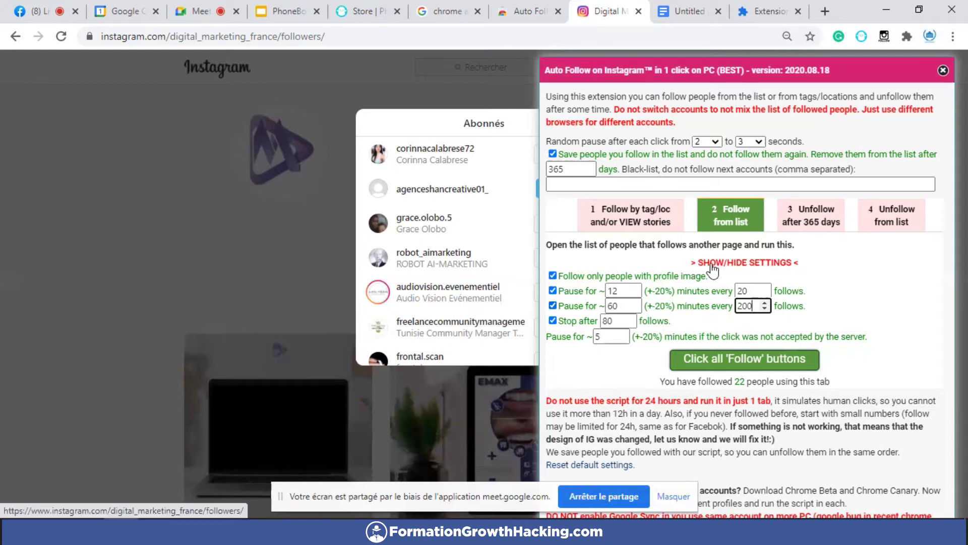
drag(687, 264, 781, 258)
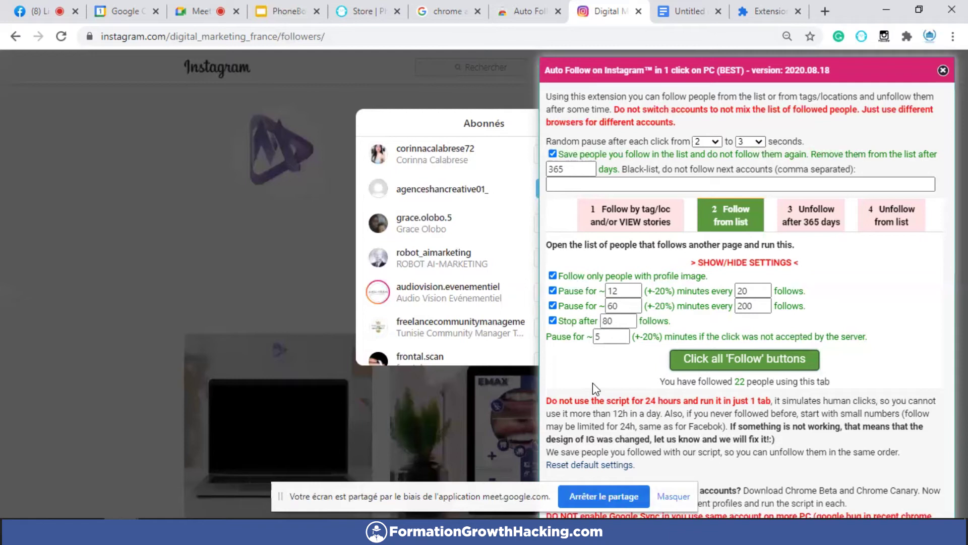
click(614, 321)
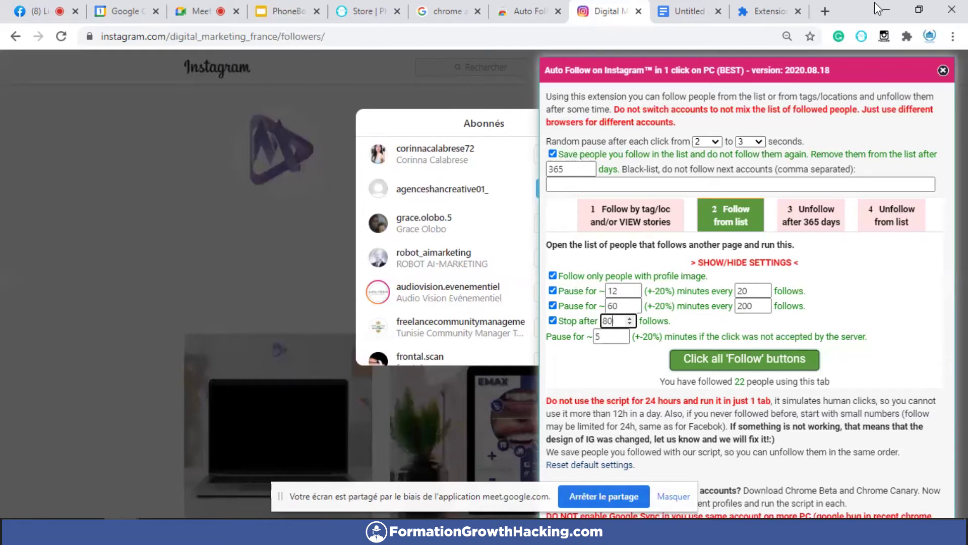
click(953, 36)
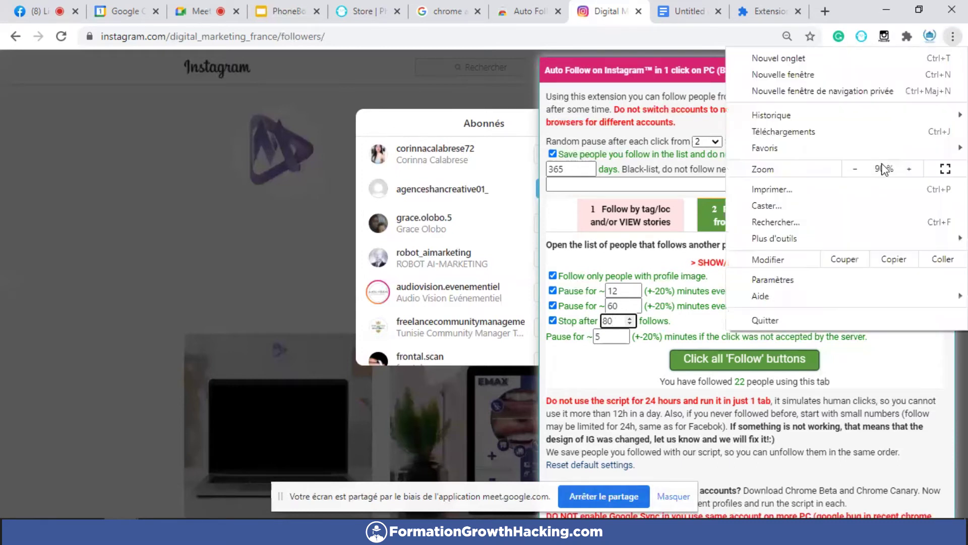
- Enlarge the page zoom and change the 200-follow pause interval to 80
click(908, 173)
click(907, 174)
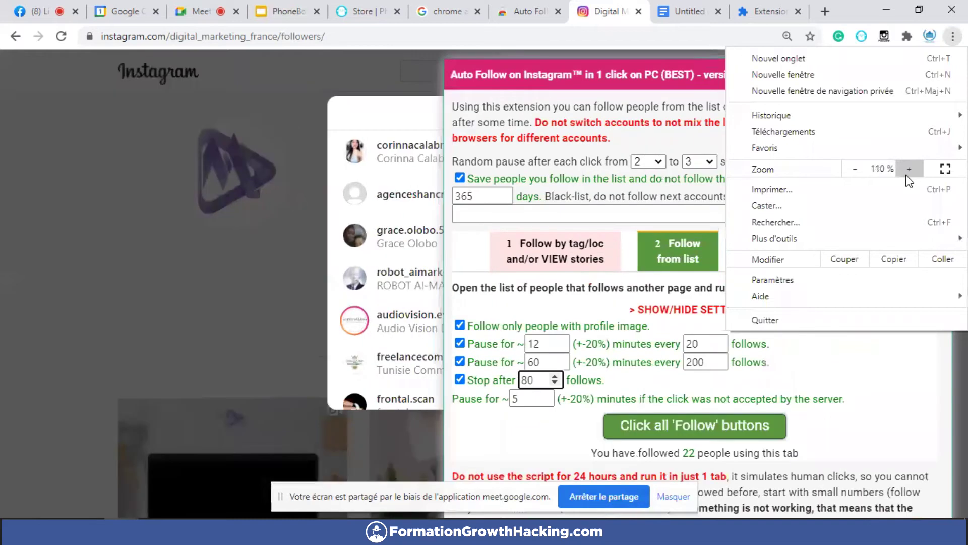
click(540, 362)
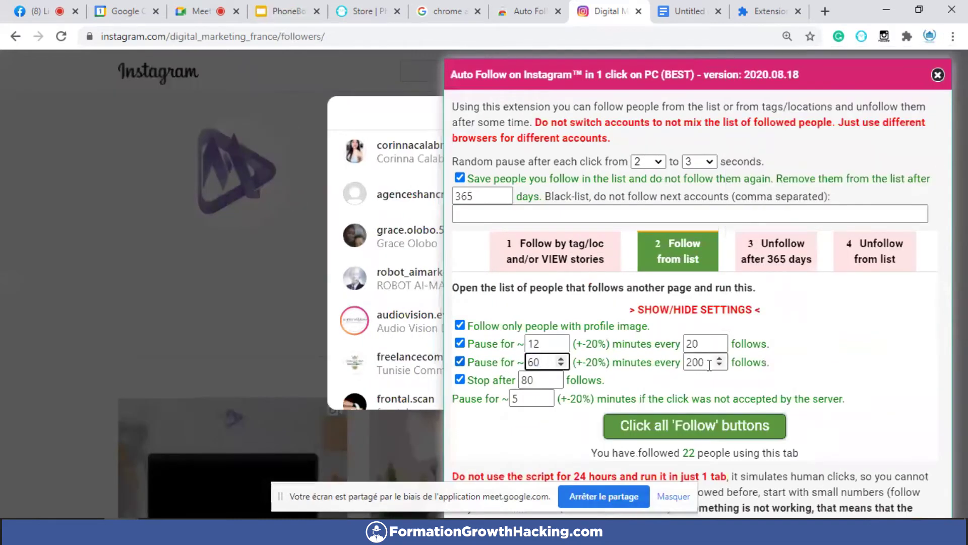
double_click(709, 365)
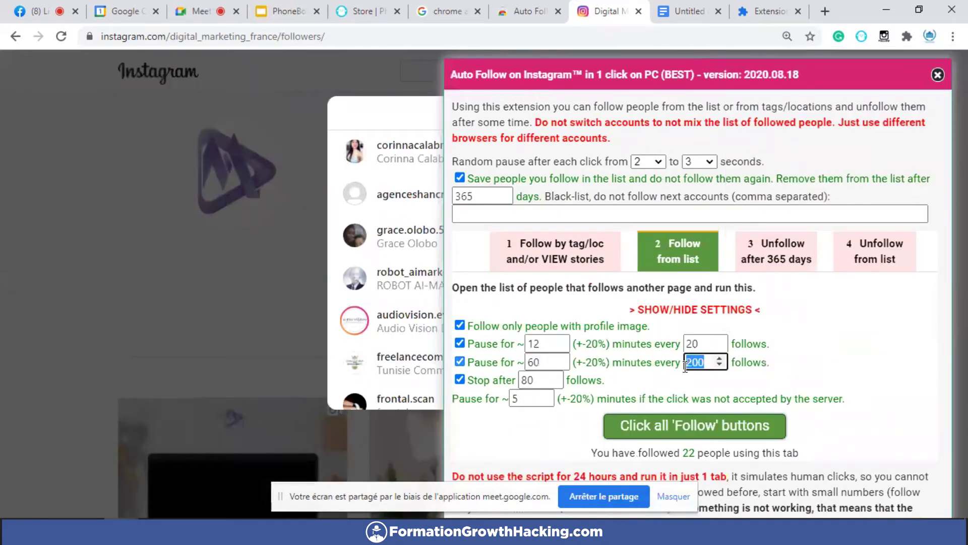
click(538, 381)
double_click(532, 381)
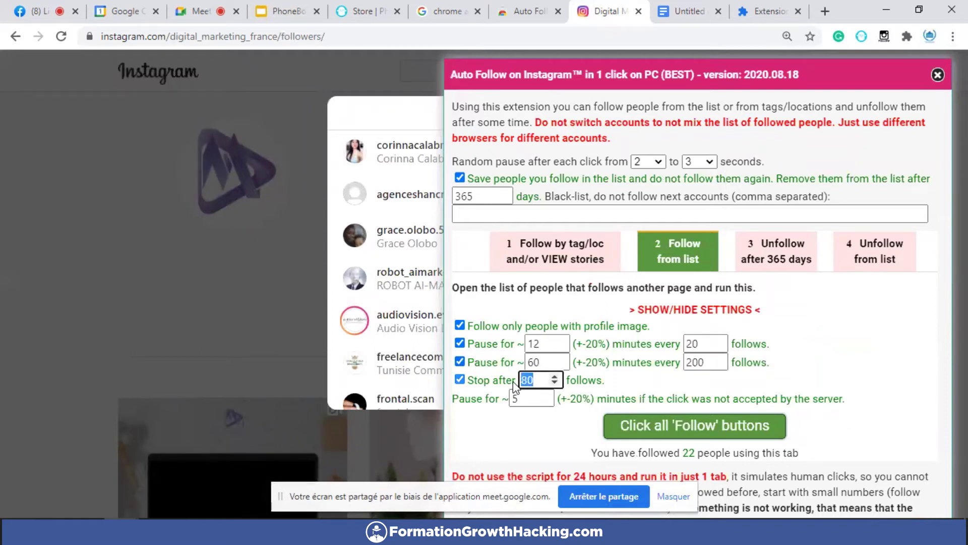
click(527, 376)
double_click(527, 376)
double_click(710, 359)
text(80)
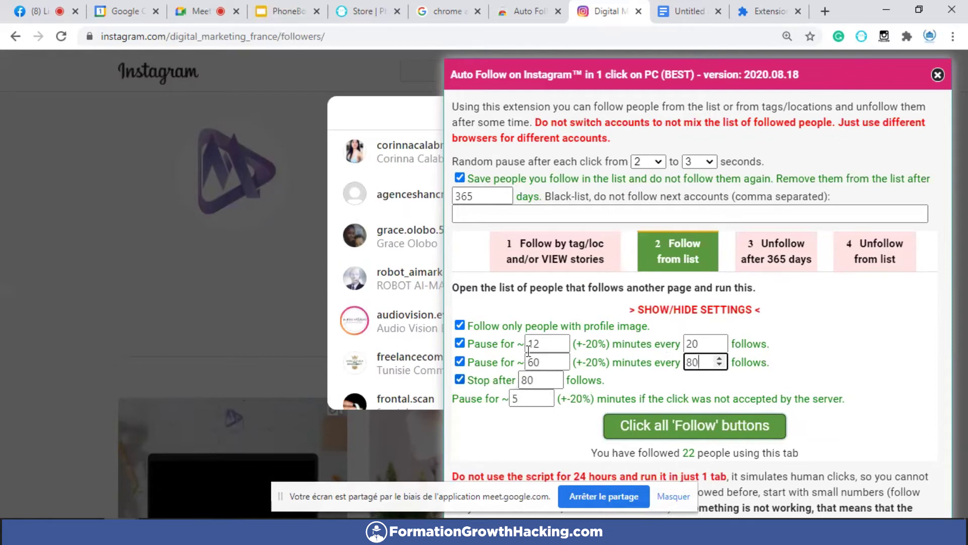
- Set the 60-minute pause to trigger every 40 follows
click(544, 358)
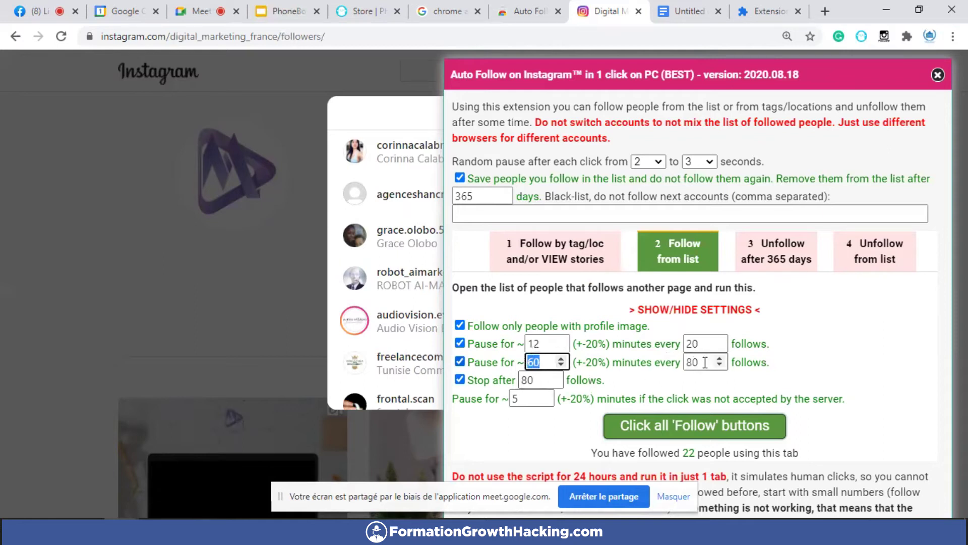
key(Tab)
text(40)
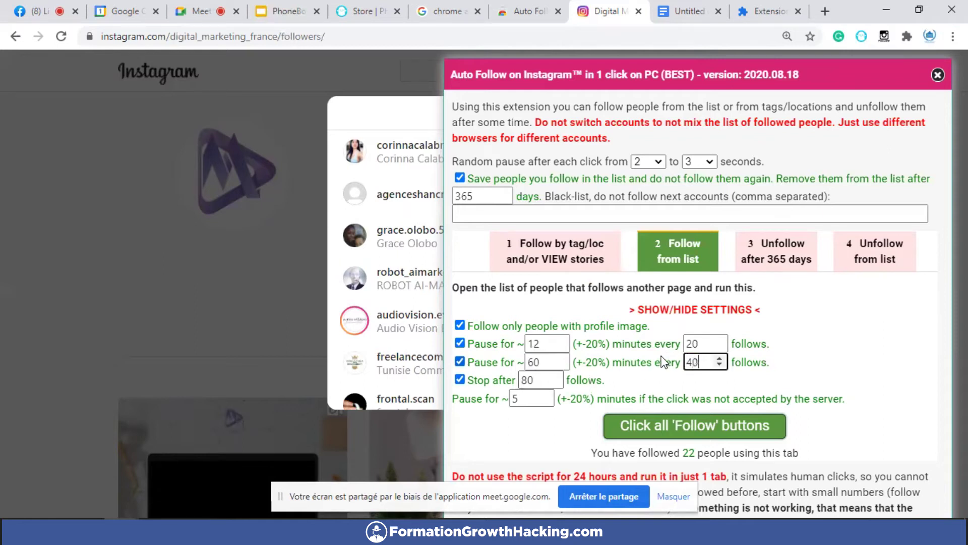
click(540, 361)
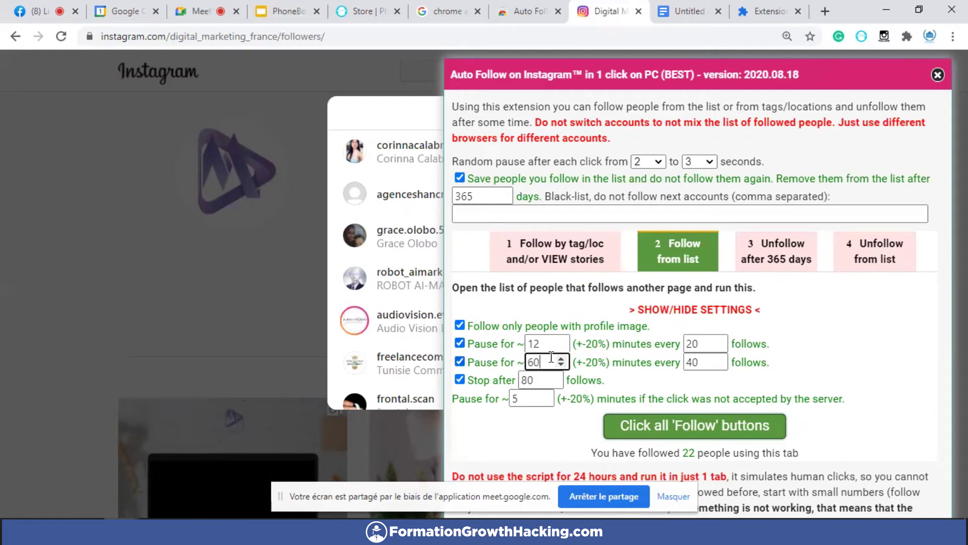
- Review the pause values (20 follows, 12 minutes, 40 follows, 60 minutes) and the 80 stop-after limit
double_click(700, 344)
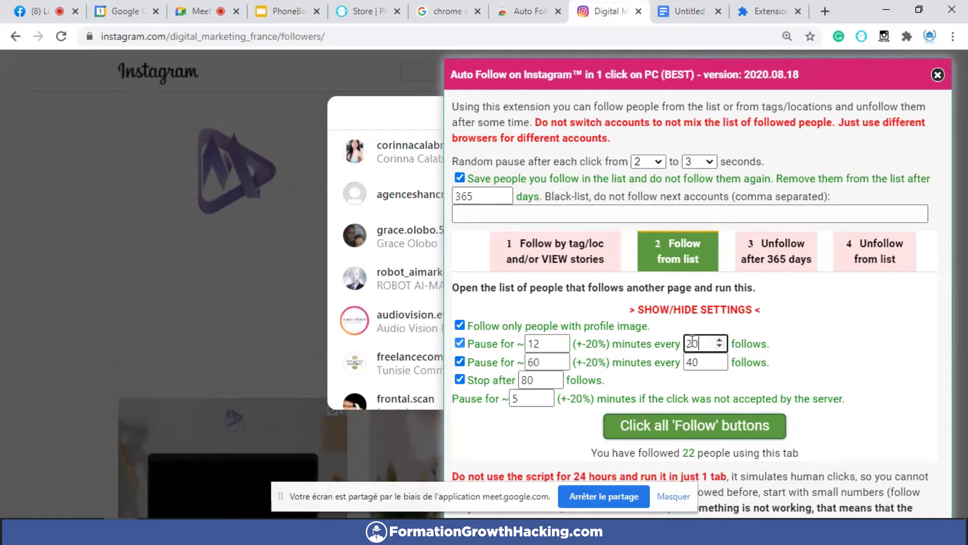
double_click(539, 342)
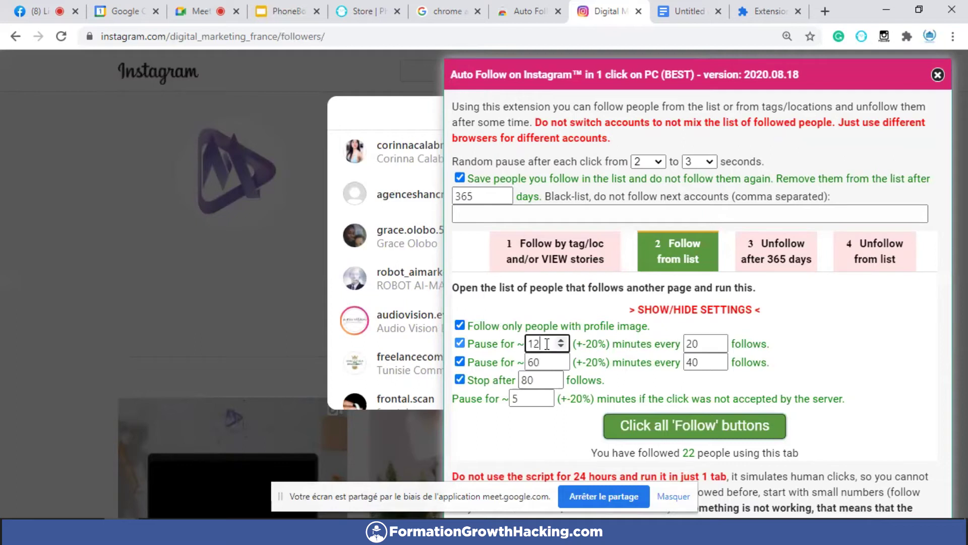
double_click(704, 361)
right_click(684, 364)
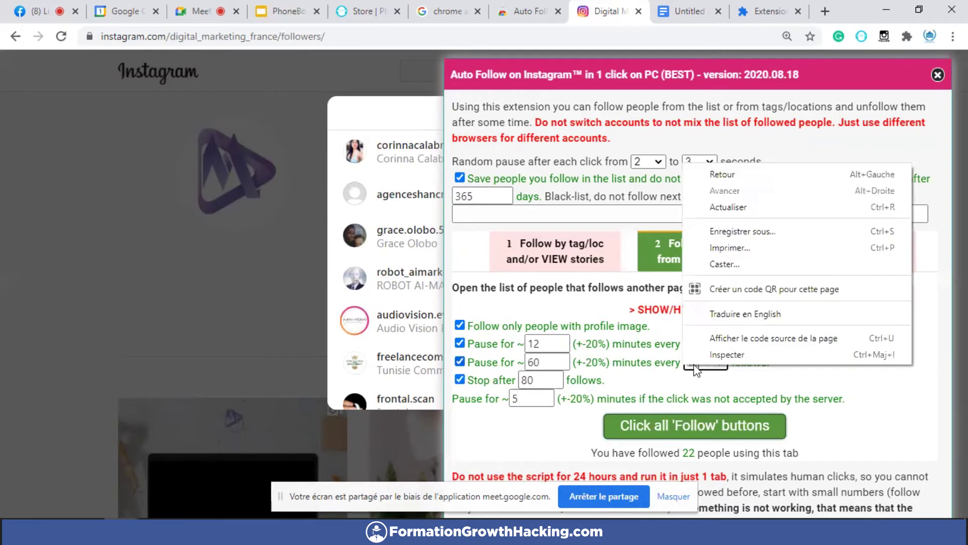
click(543, 359)
drag(543, 359, 519, 362)
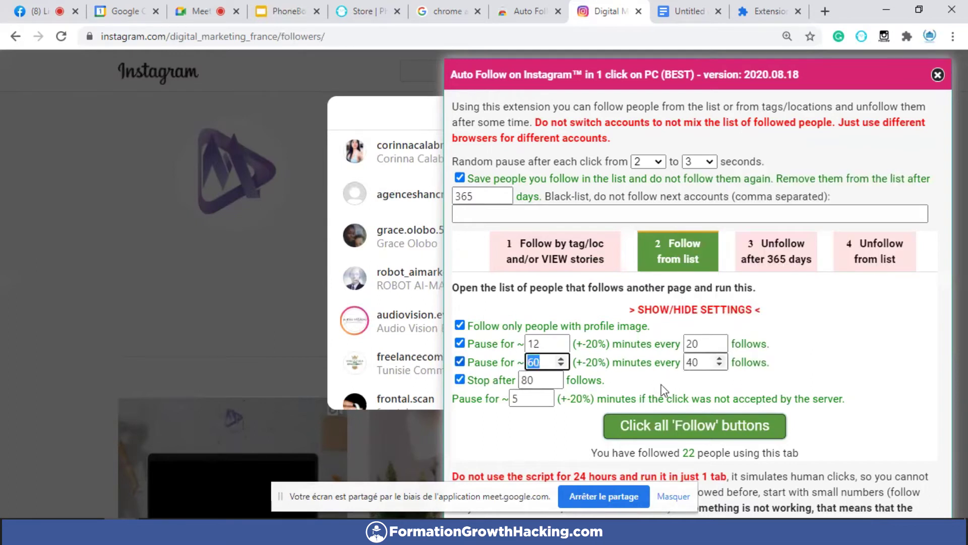
click(700, 341)
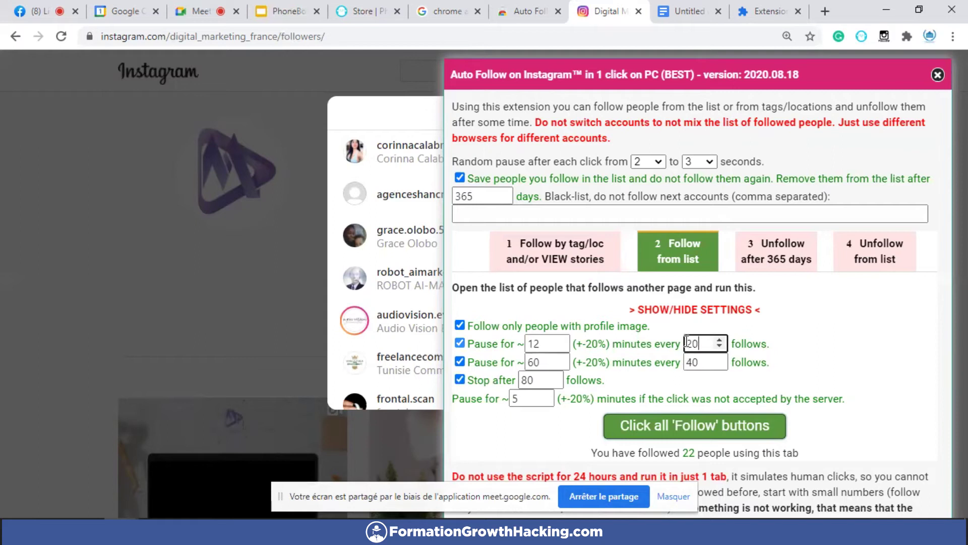
right_click(681, 347)
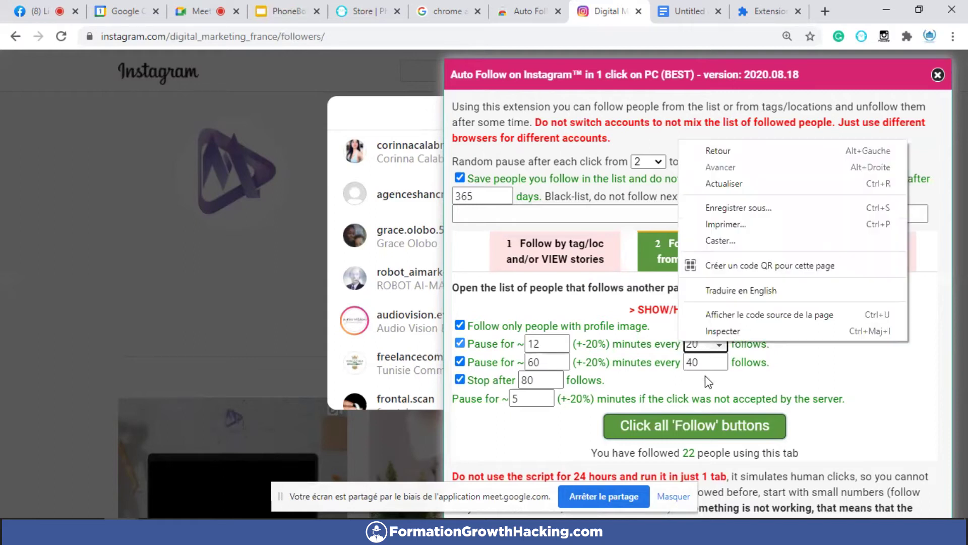
click(535, 343)
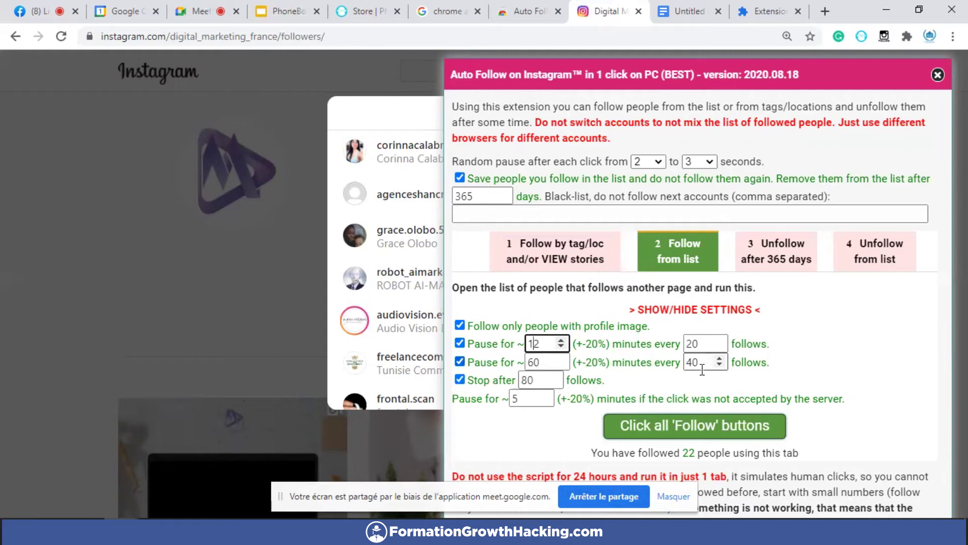
double_click(515, 379)
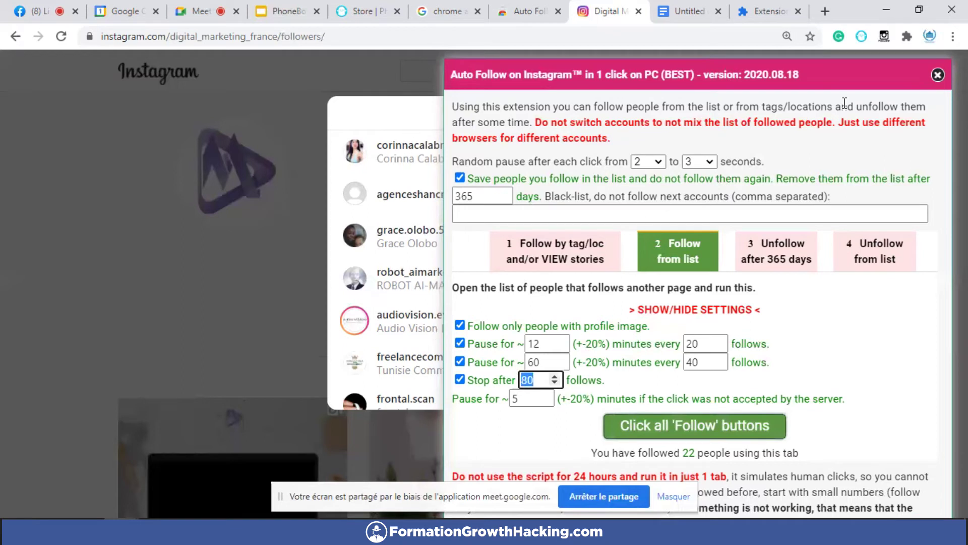
- Close the Auto Follow panel, zoom Instagram out to 90%, and return to the Google Meet call
click(937, 75)
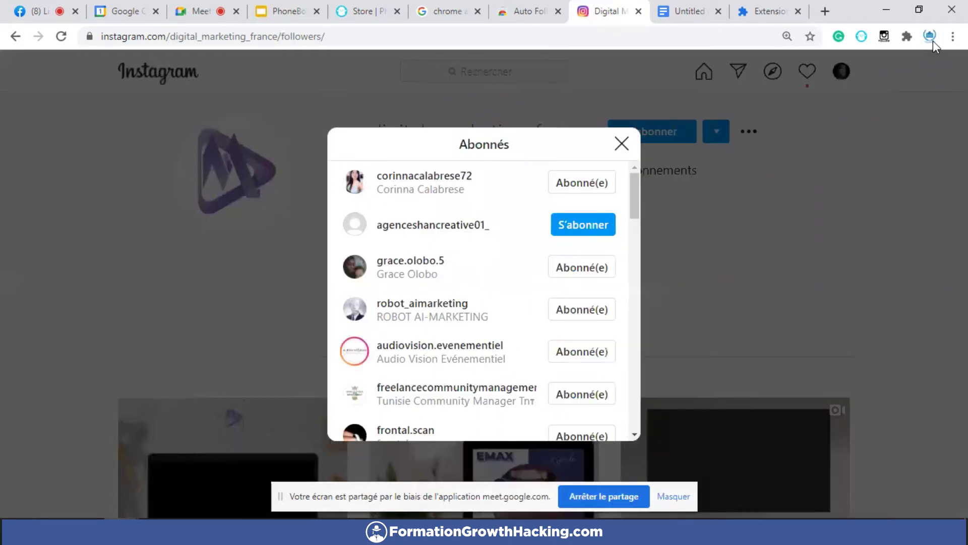
click(951, 38)
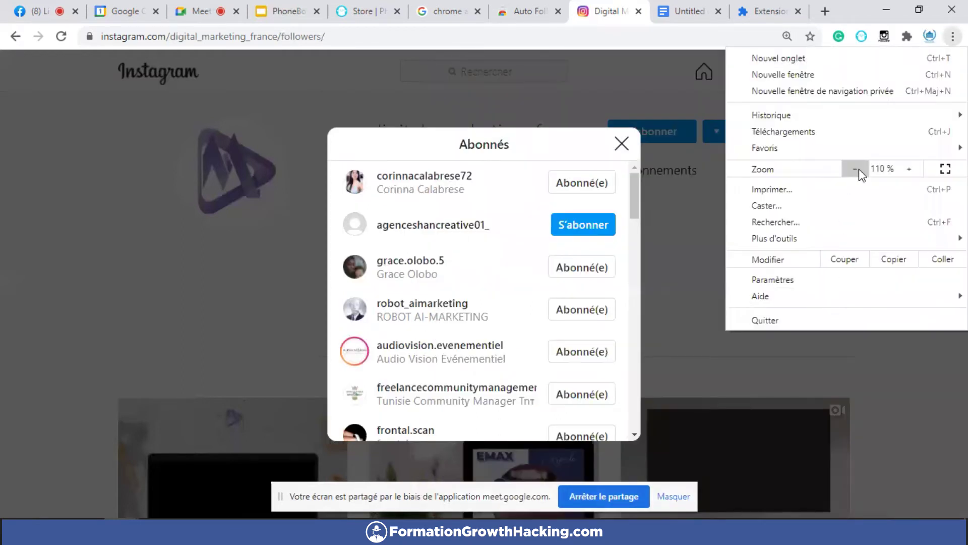
click(856, 168)
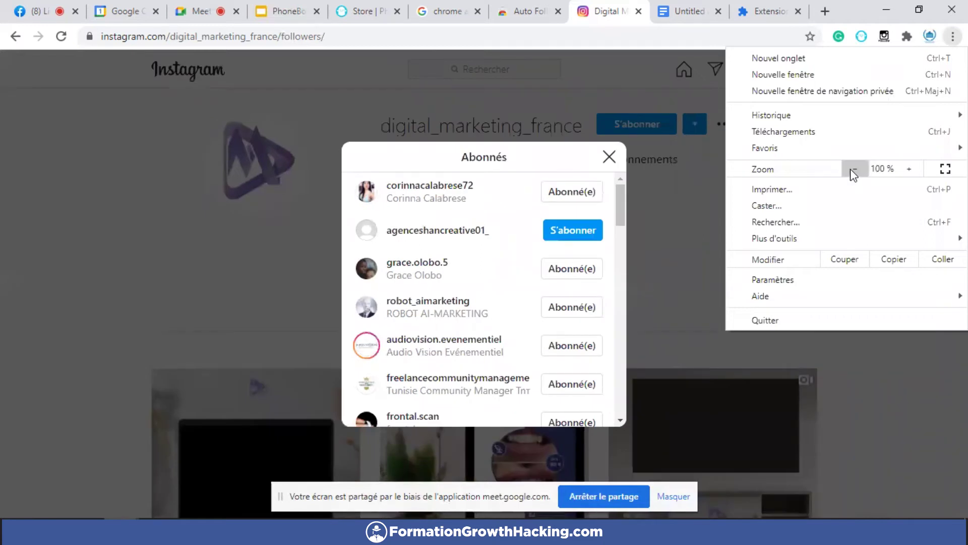
click(856, 169)
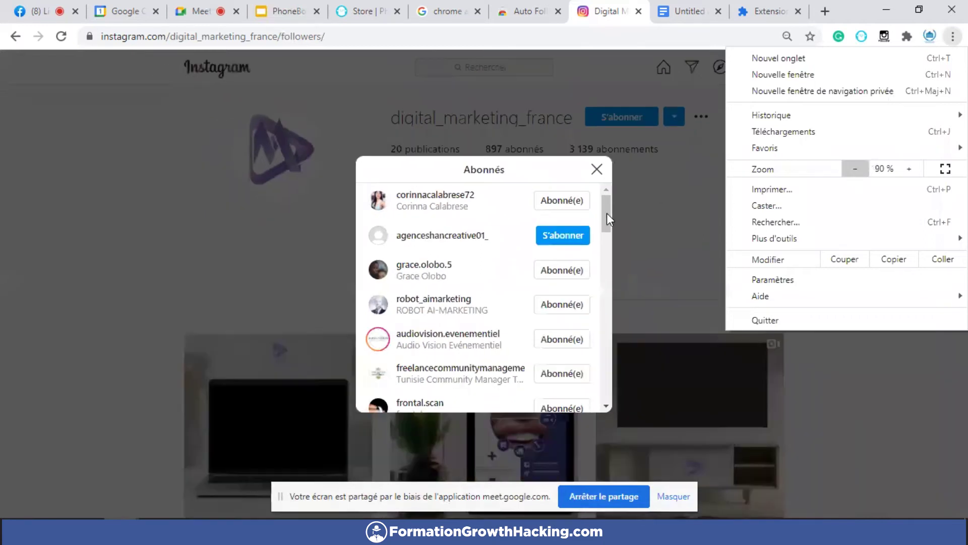
click(186, 9)
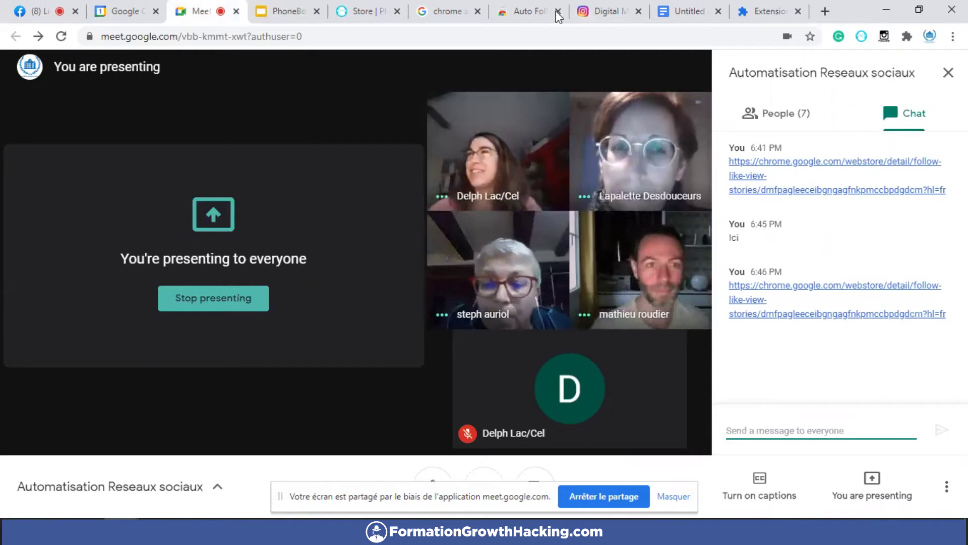
- Go back to Instagram and close the Abonnés list to reveal the digital_marketing_france profile
click(602, 8)
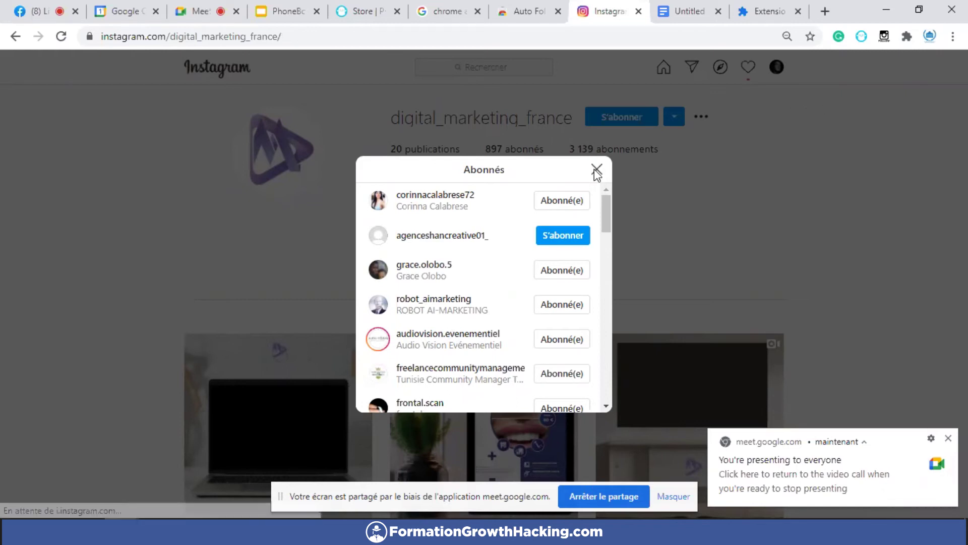
click(537, 125)
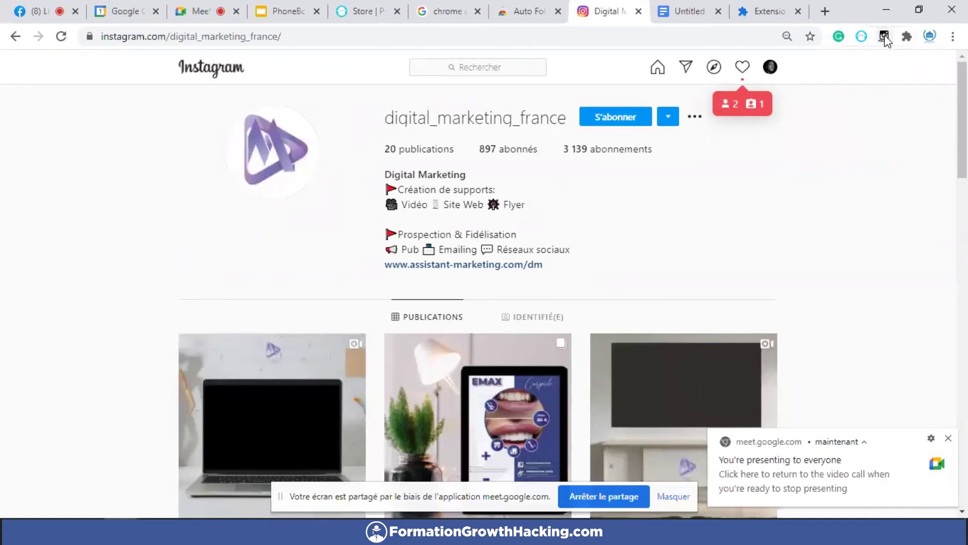
- In Auto Follow, remove 'Bordeaux, bordeaux' from the tags to scan, leaving only marketing
click(885, 34)
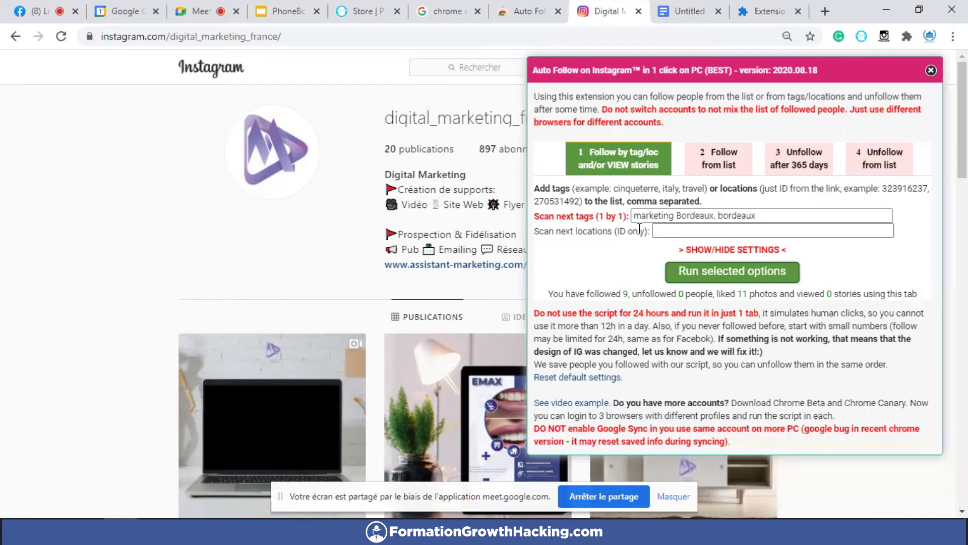
click(664, 217)
click(713, 215)
text(,)
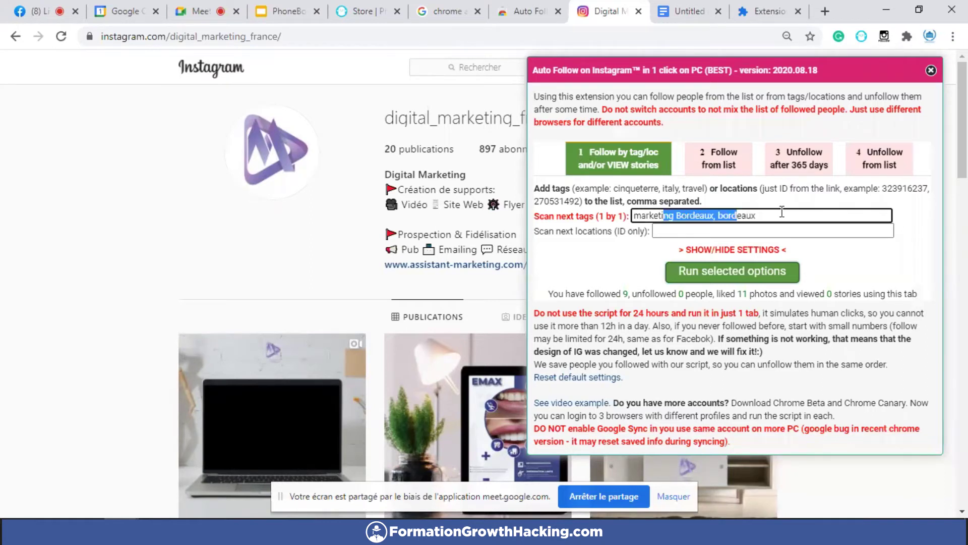
drag(783, 213, 544, 213)
click(696, 215)
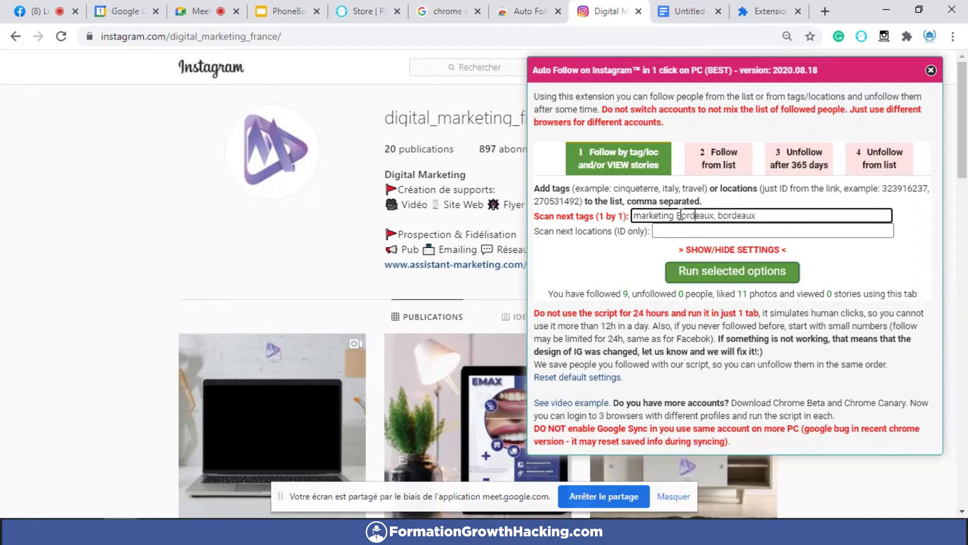
drag(677, 216, 712, 213)
key(shift+End)
key(ctrl+c)
key(BackSpace)
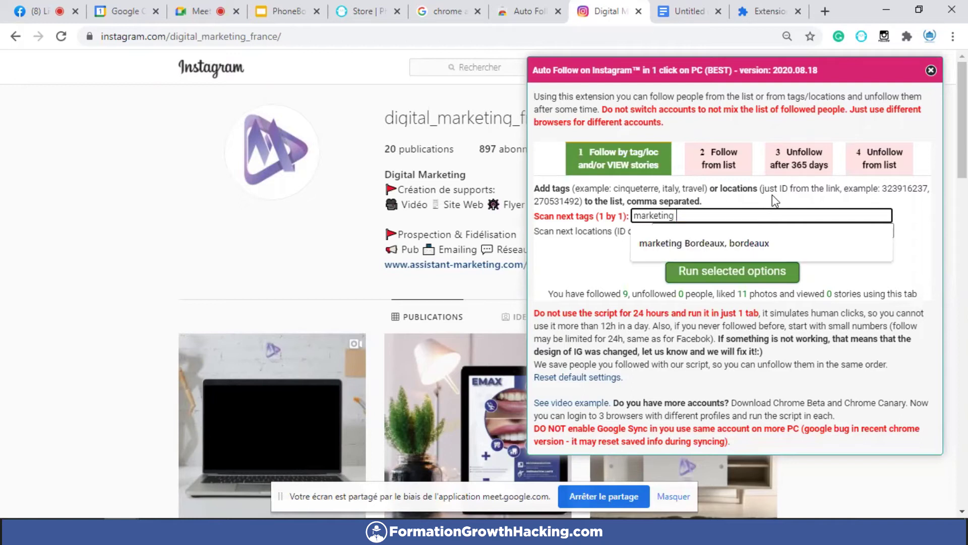
key(BackSpace)
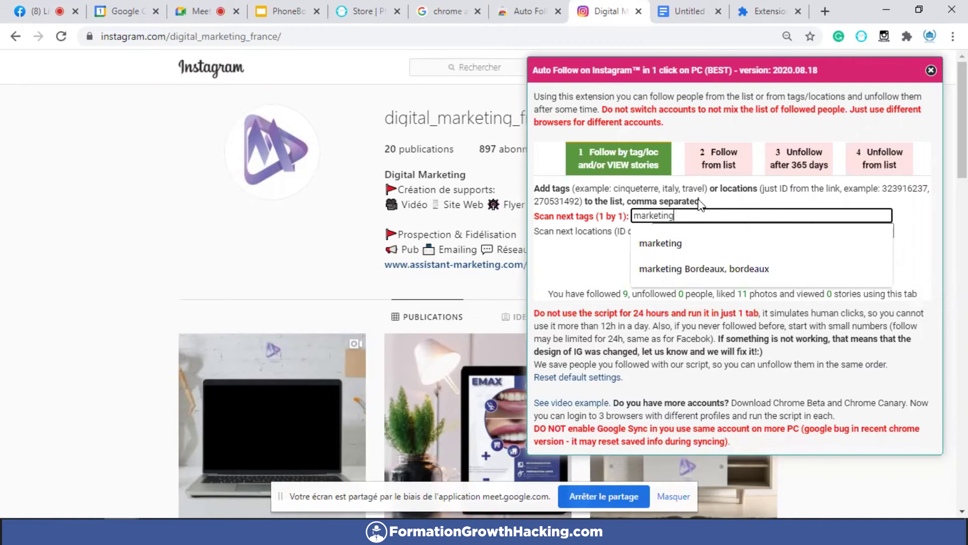
click(604, 250)
- Paste 'Bordeaux, bordeaux' into the locations to scan and expand the run settings
click(665, 232)
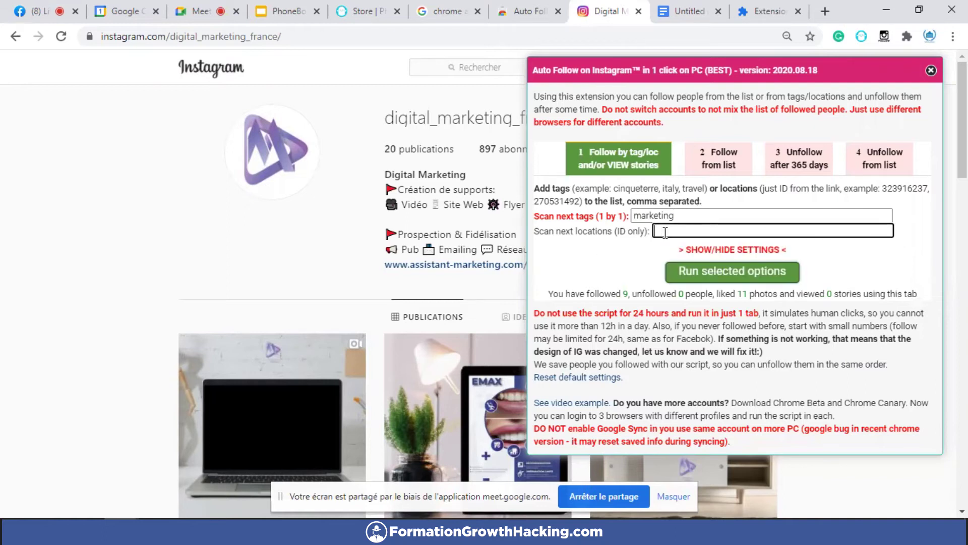
key(ctrl+v)
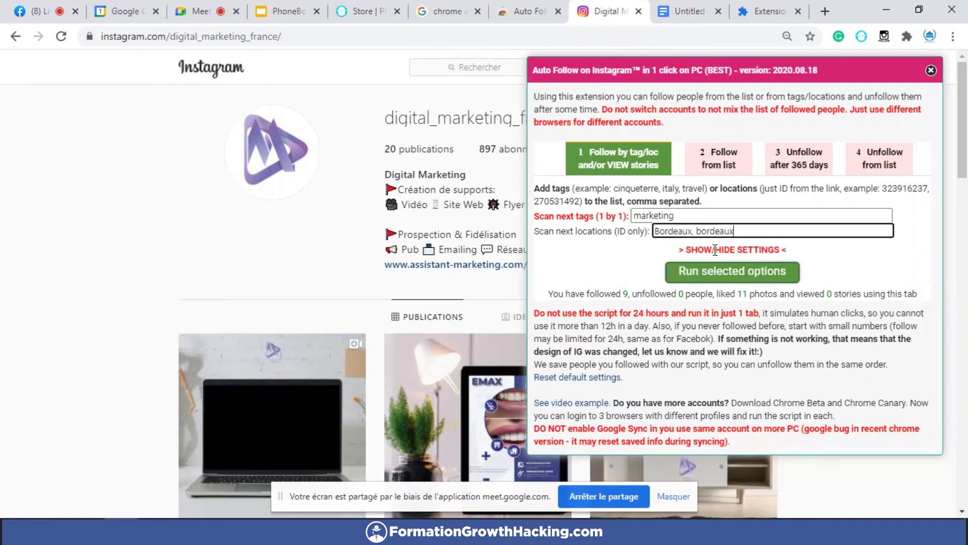
click(715, 247)
- Run the follow-and-like script on #marketing and close its Done! summary of 4 follows, 4 likes
scroll(626, 358, down, 2)
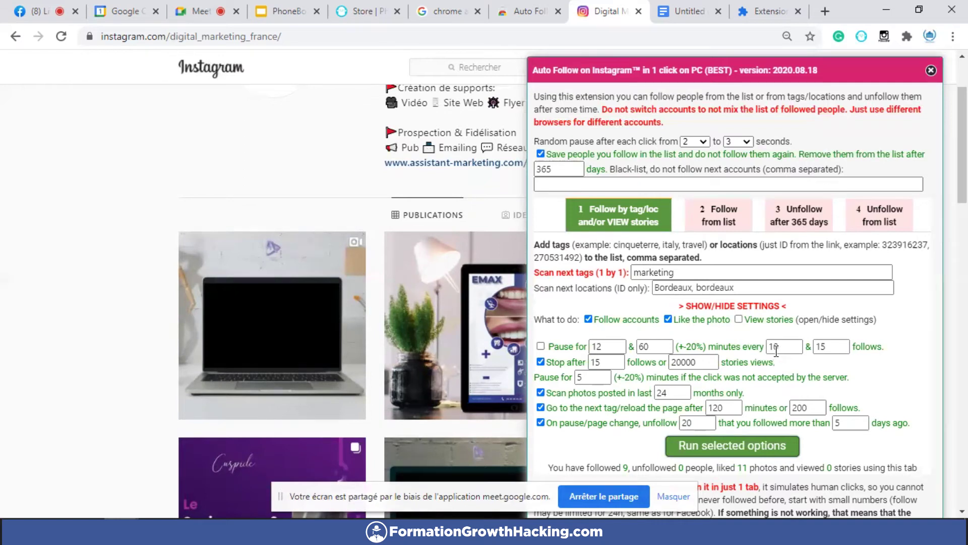
scroll(776, 351, down, 2)
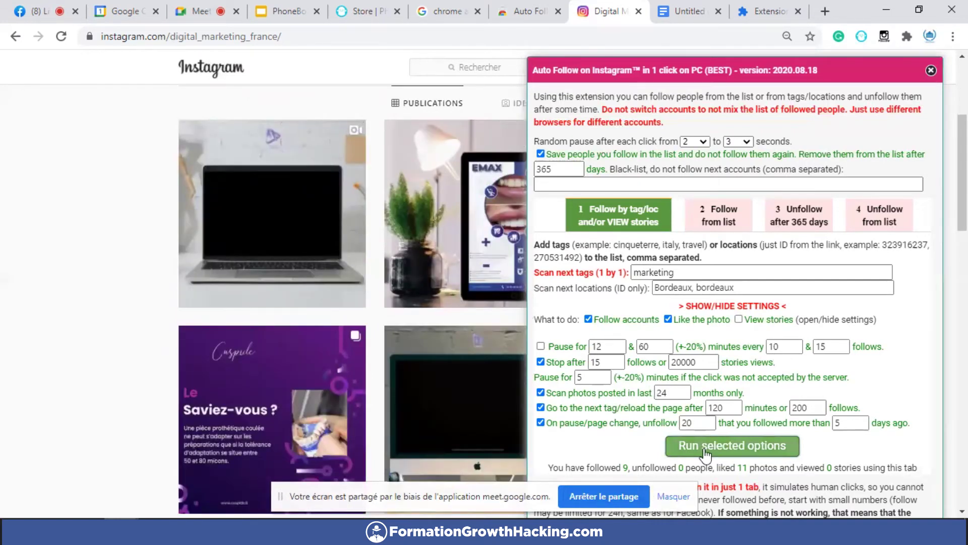
click(705, 447)
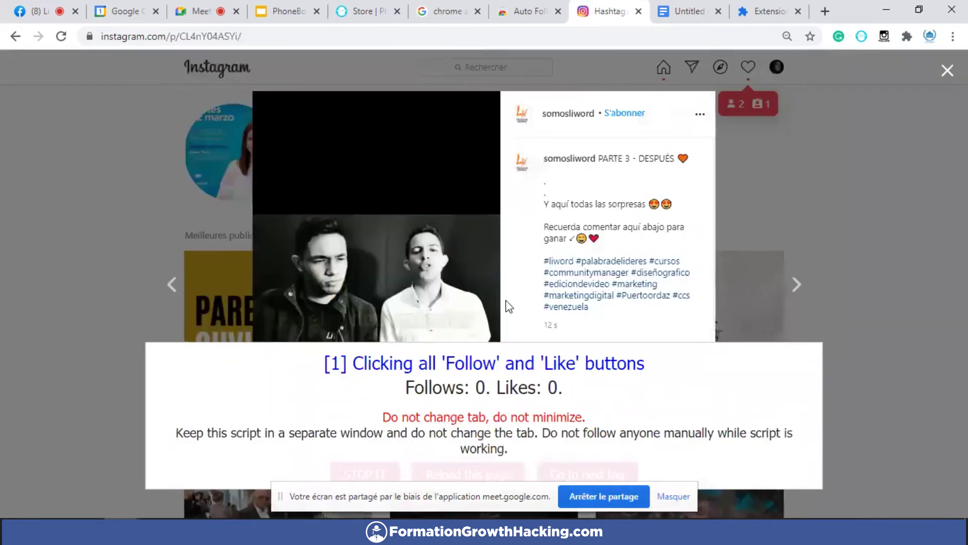
click(610, 113)
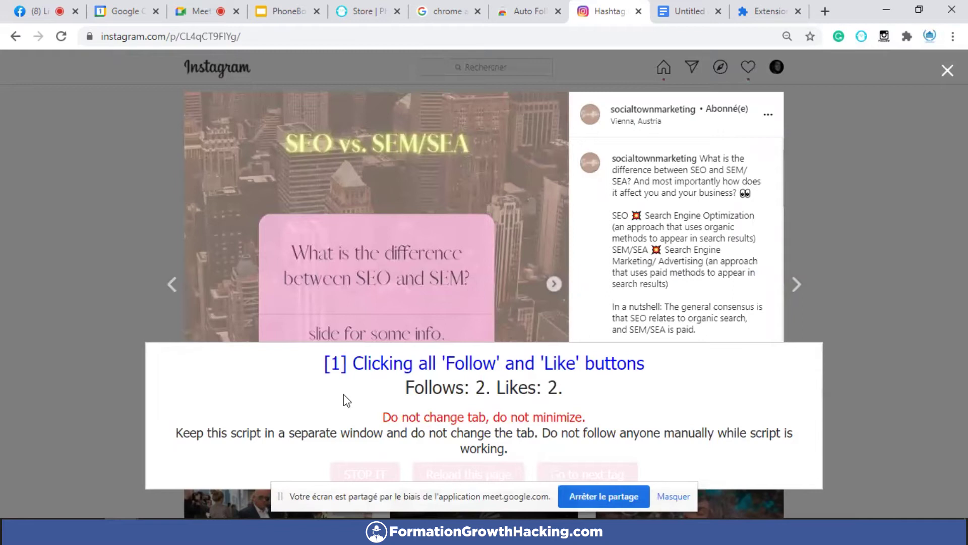
click(681, 498)
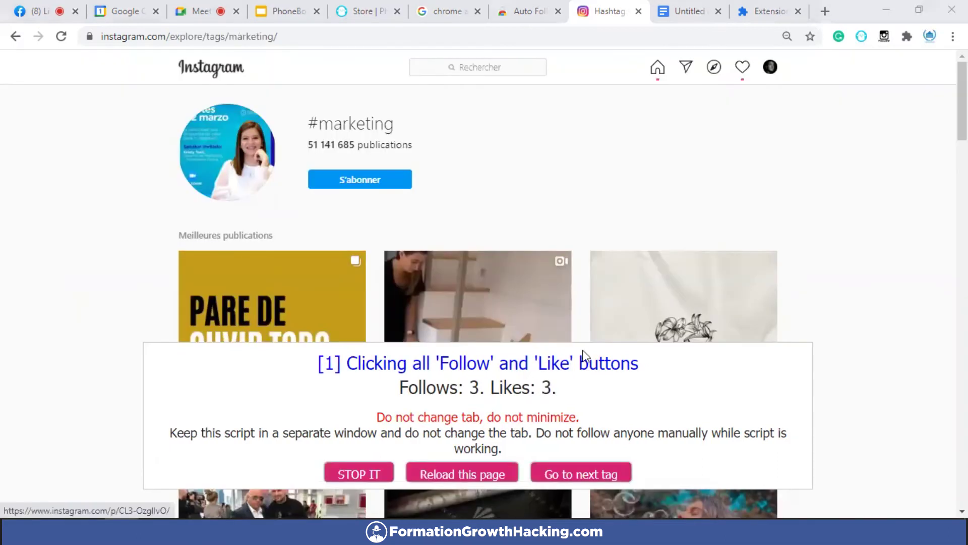
drag(714, 400, 524, 240)
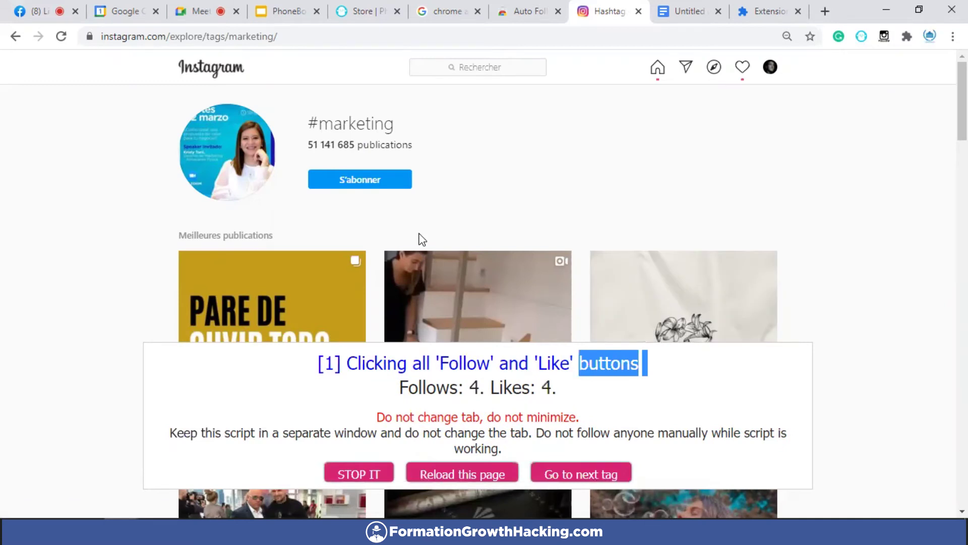
click(359, 474)
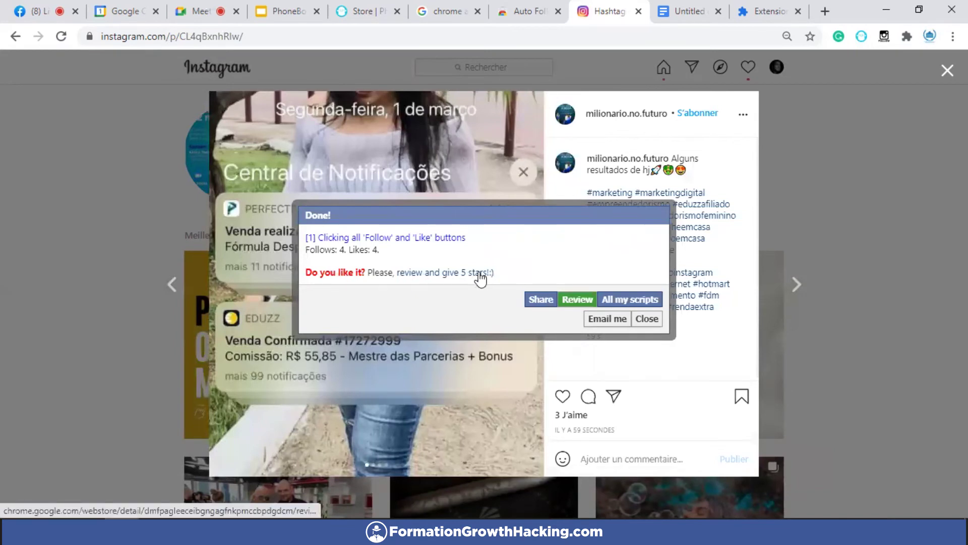
click(647, 319)
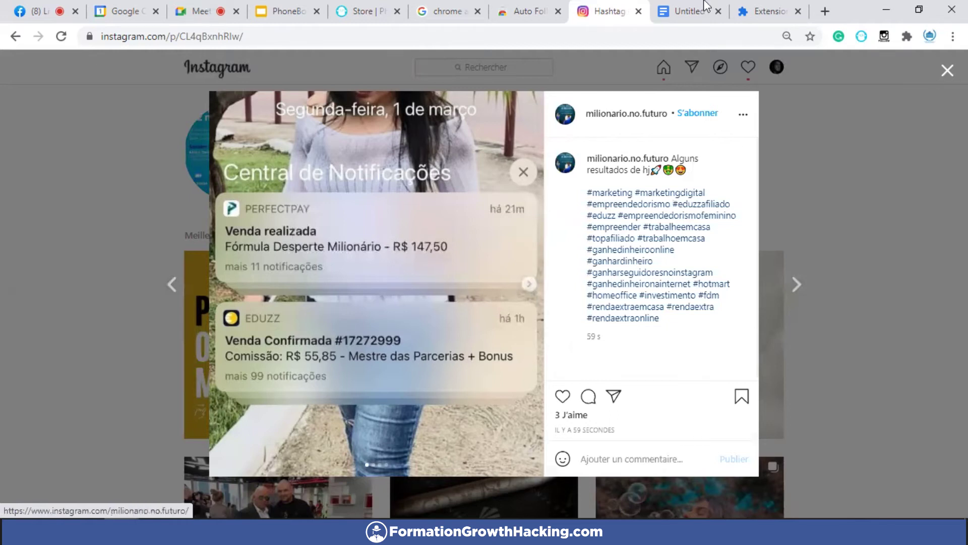
- Close the tagged post, then open and close the PARE DE and heart illustration top posts on #marketing
key(Escape)
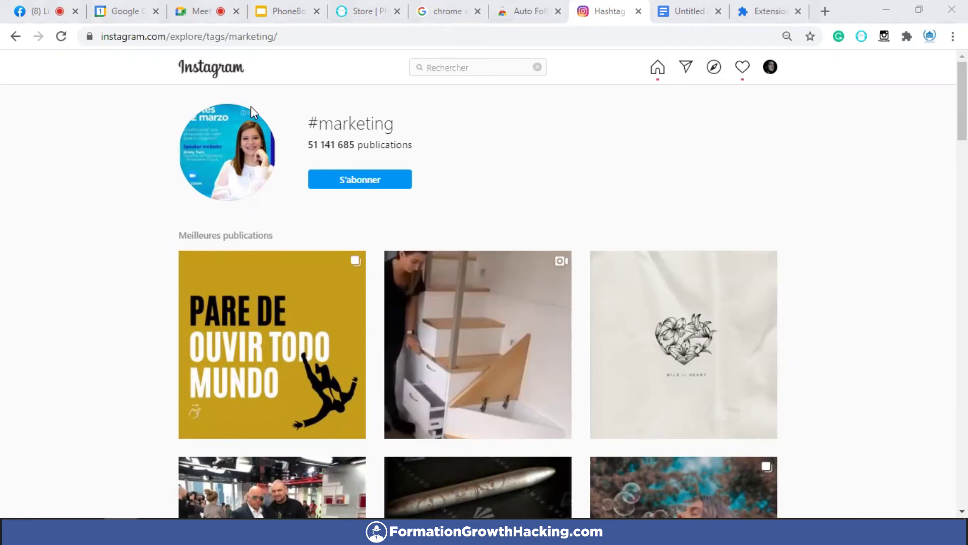
click(316, 127)
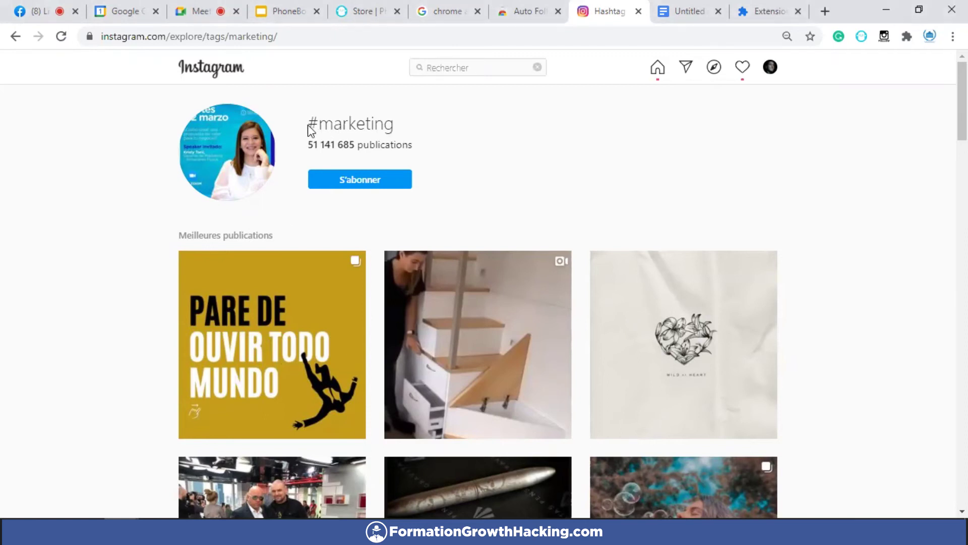
click(275, 322)
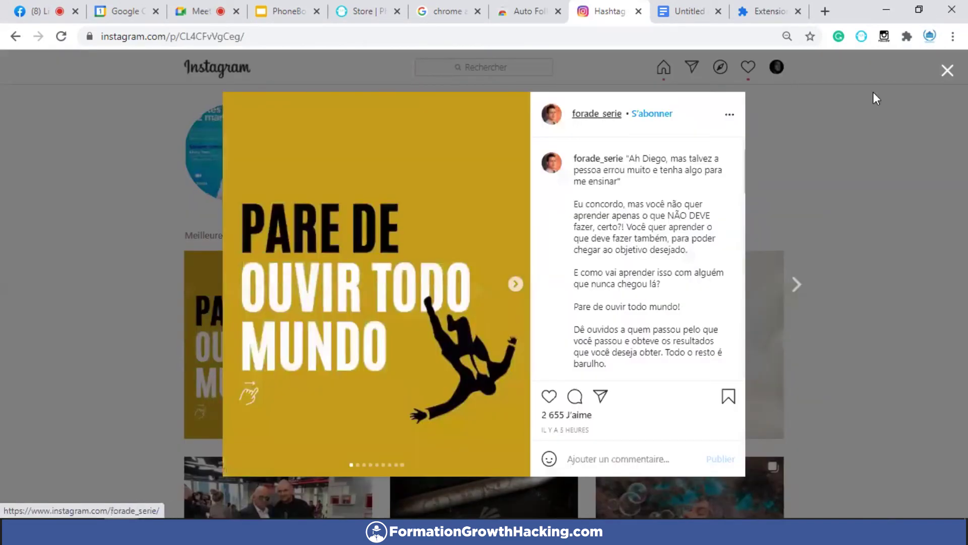
click(947, 71)
drag(490, 311, 672, 300)
click(673, 301)
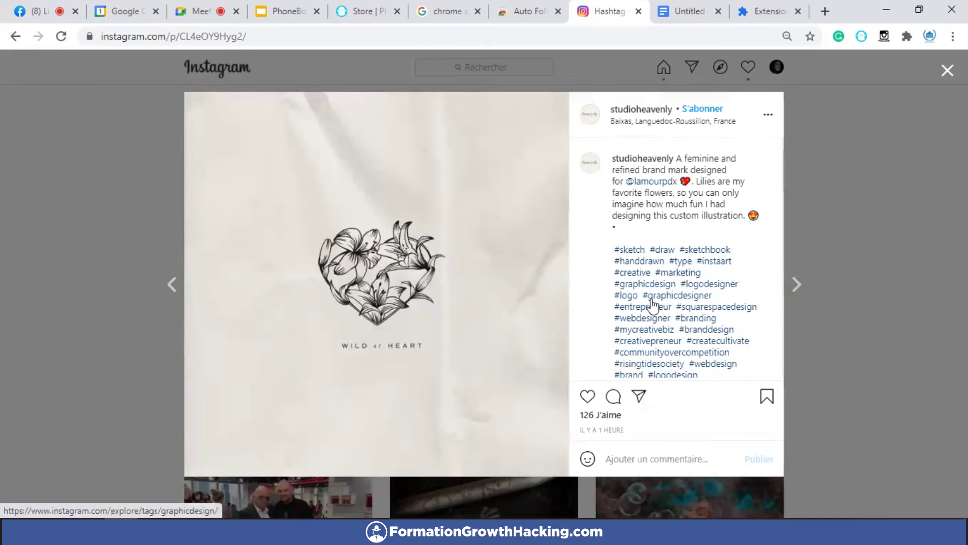
click(946, 69)
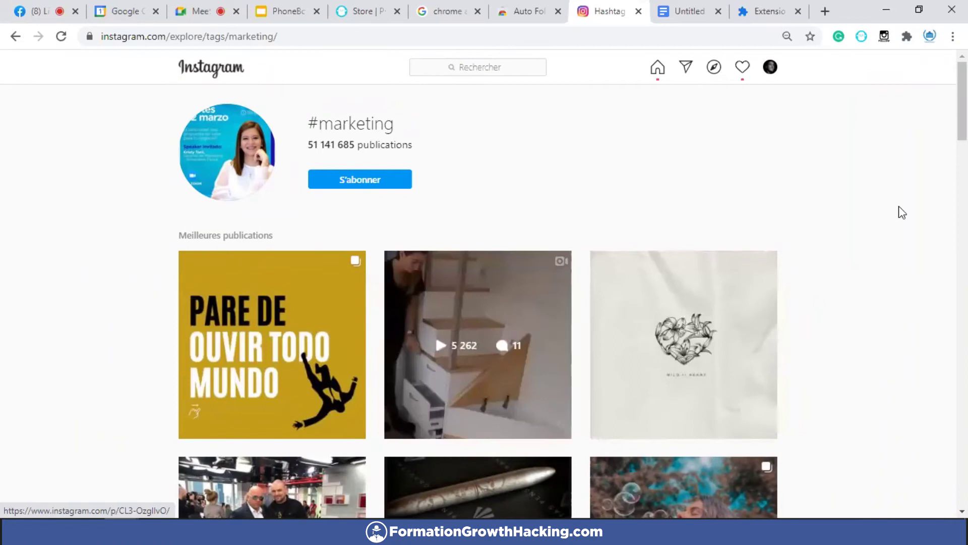
scroll(945, 231, down, 12)
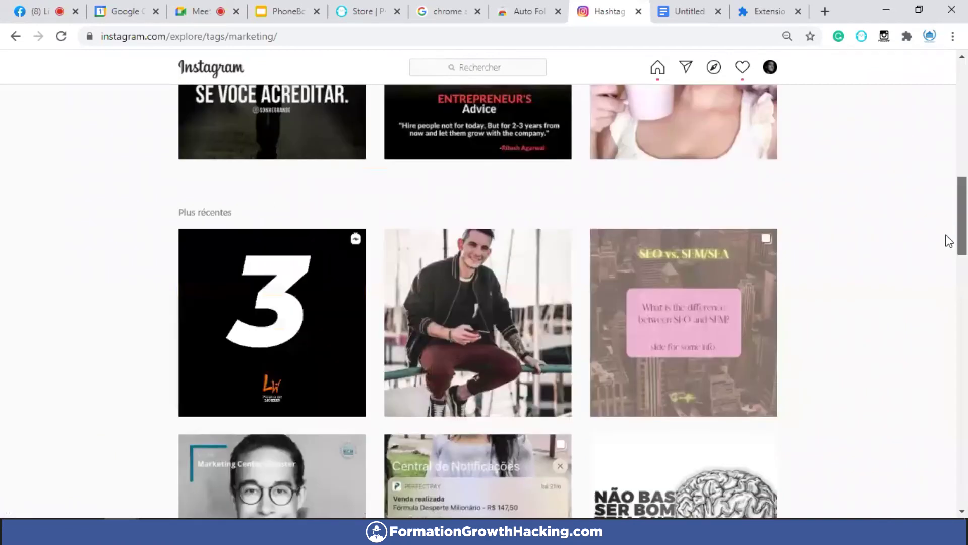
scroll(948, 312, down, 10)
scroll(947, 184, up, 6)
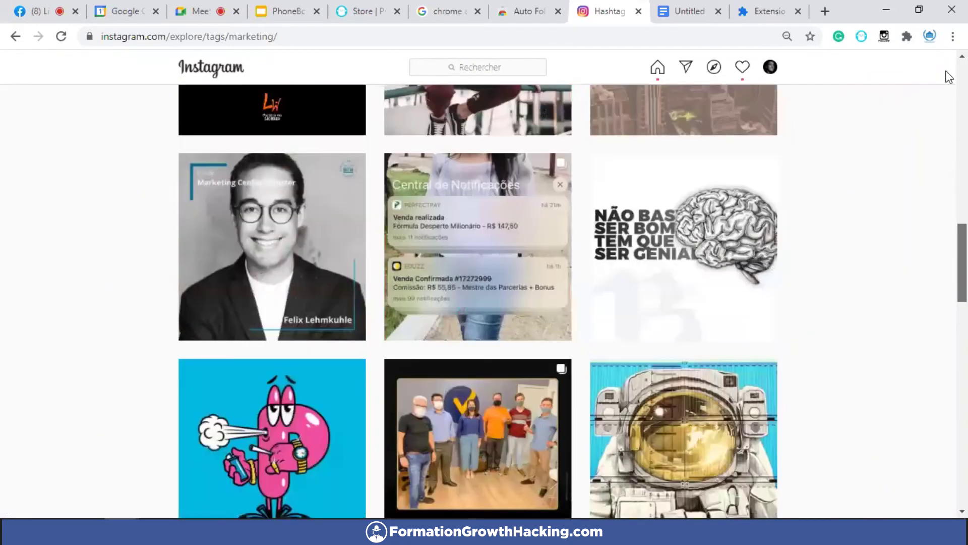
scroll(483, 70, up, 15)
- Search Instagram for #patisserie and open its hashtag page with 8 672 842 publications
click(483, 71)
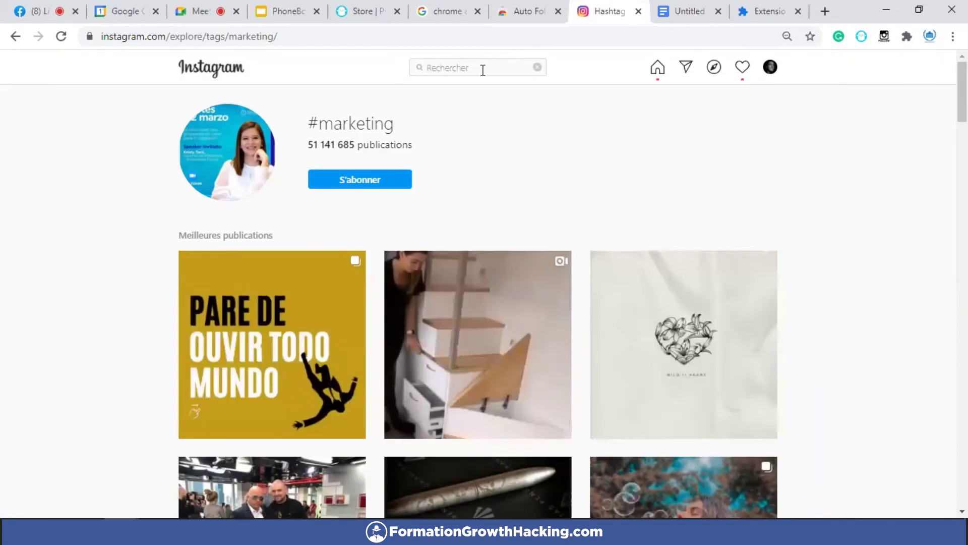
text(#patisserie)
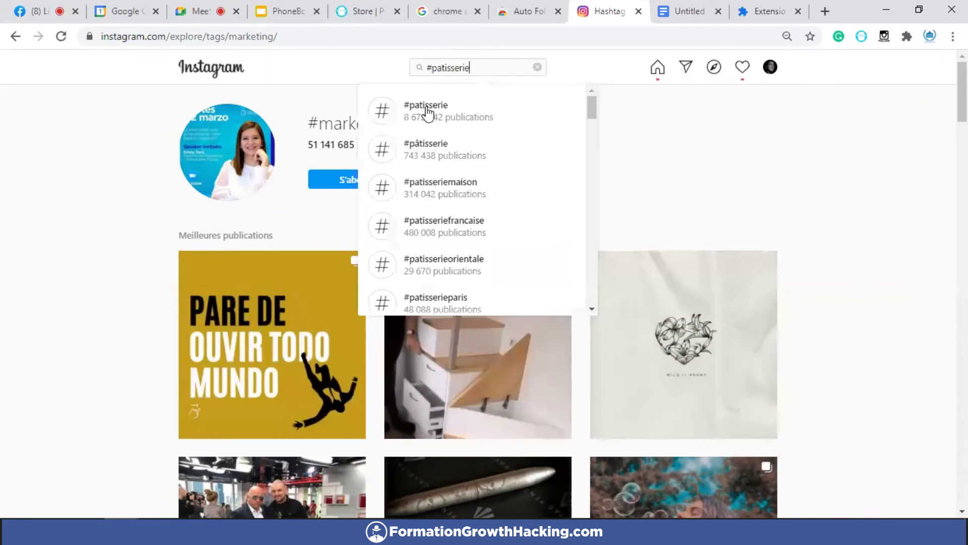
click(433, 116)
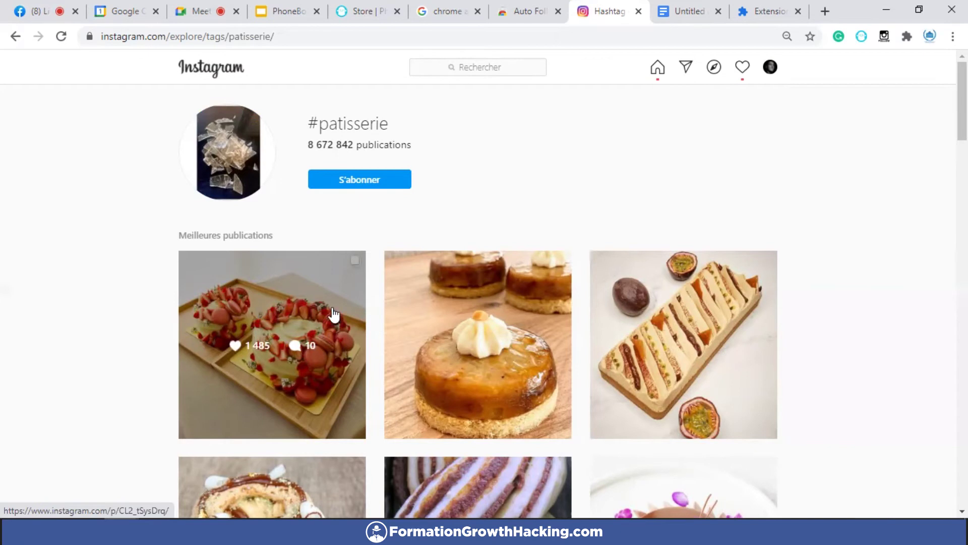
scroll(379, 355, down, 2)
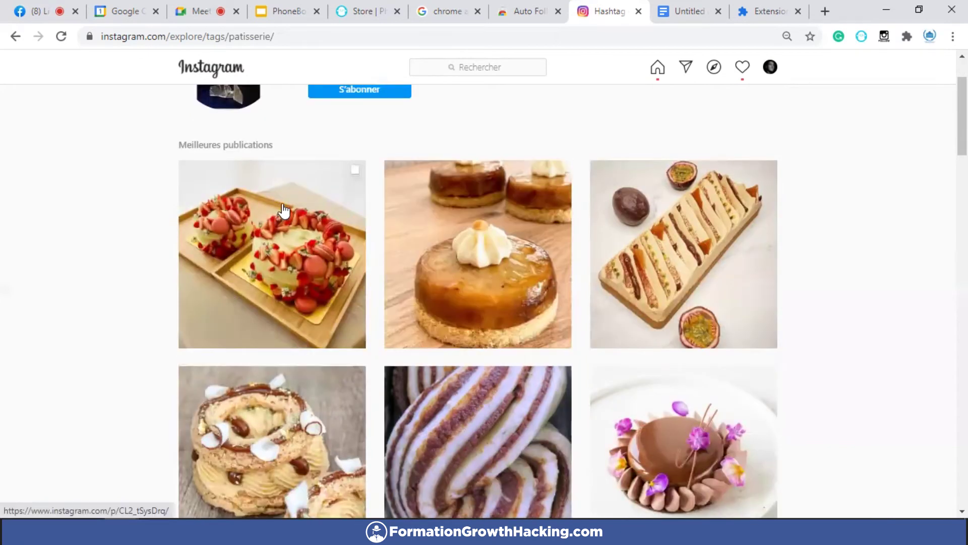
scroll(354, 339, up, 2)
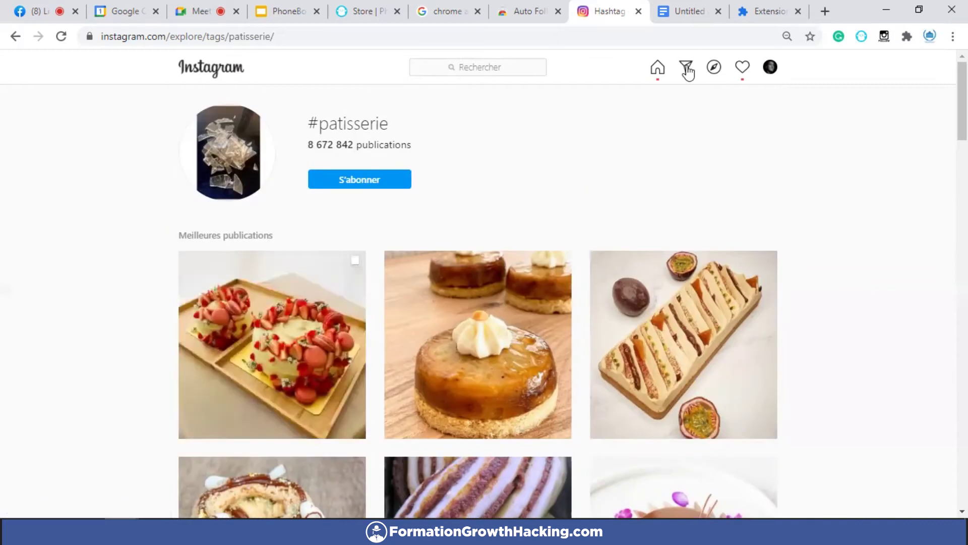
- In Auto Follow's expanded settings, change the 200-follow reload limit to 80
click(884, 39)
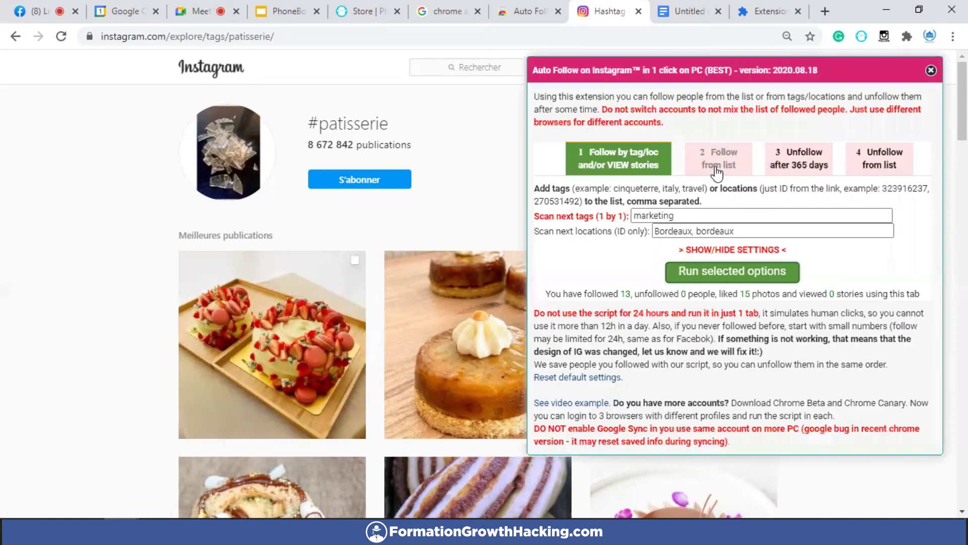
click(713, 251)
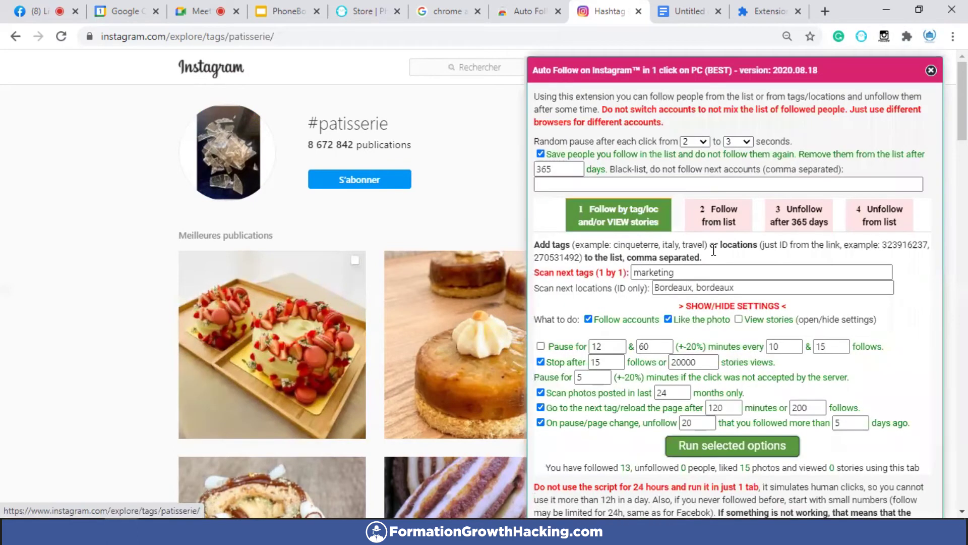
scroll(549, 339, down, 3)
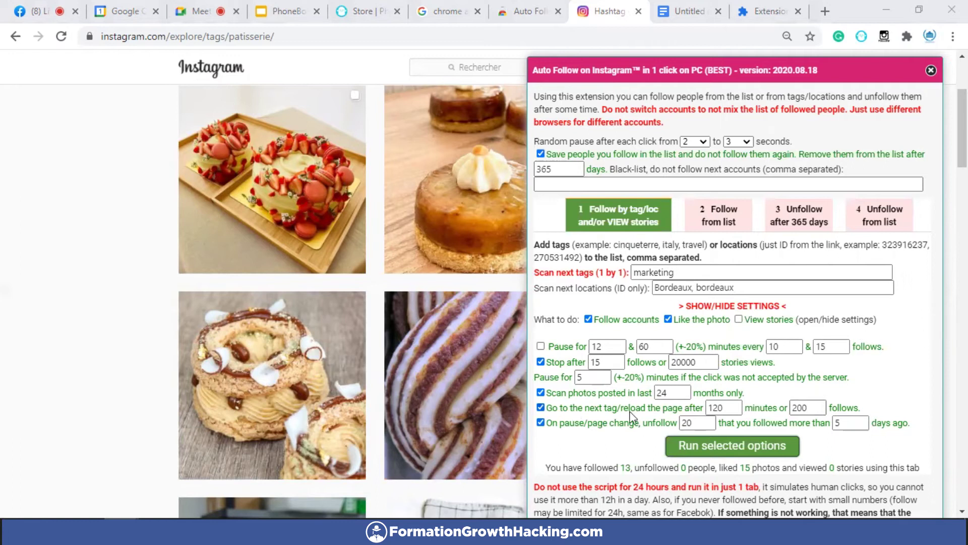
click(729, 406)
key(shift+Left)
key(shift+Left)
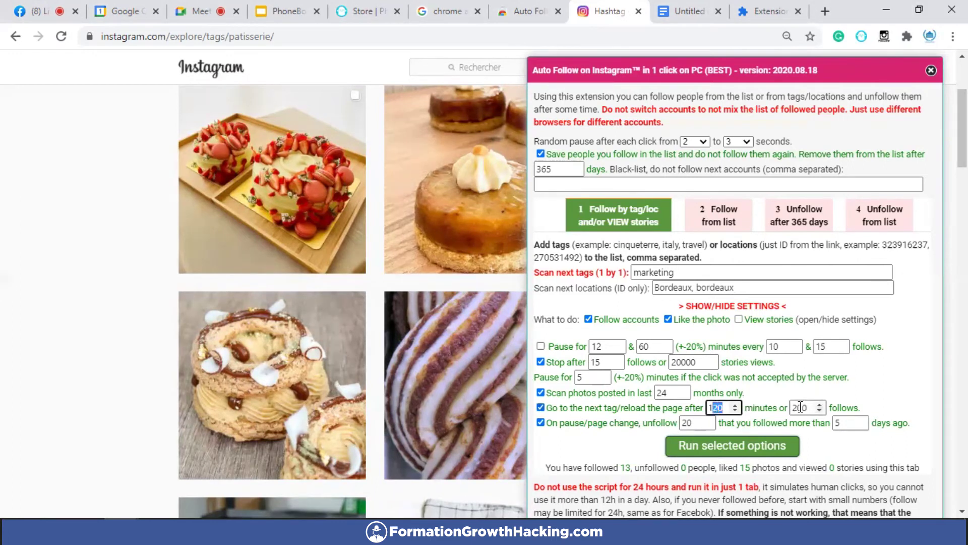
click(793, 407)
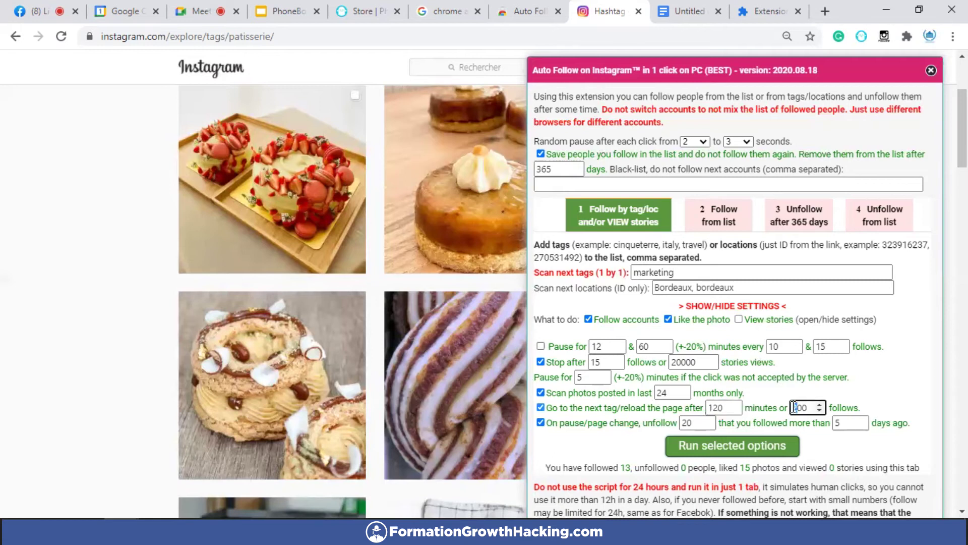
key(Delete)
text(80)
key(Tab)
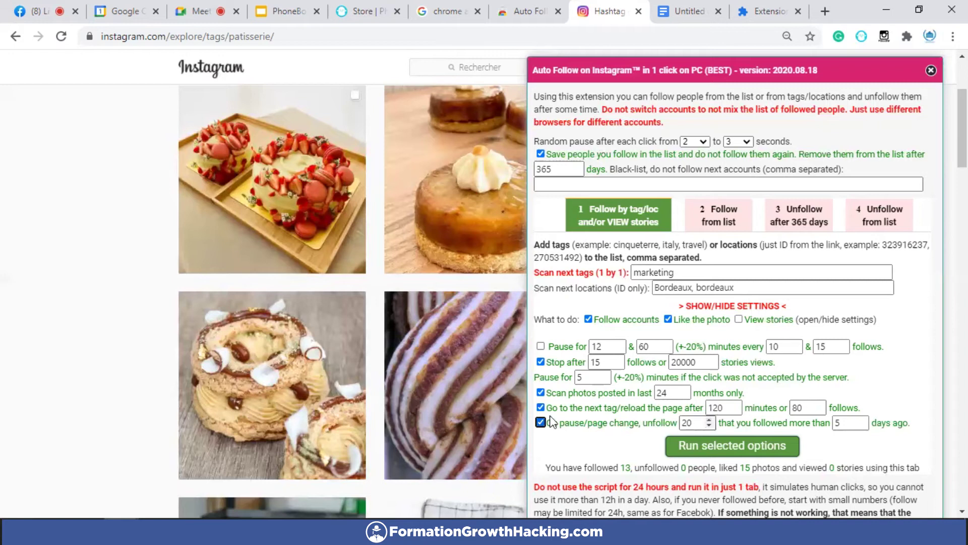
double_click(803, 409)
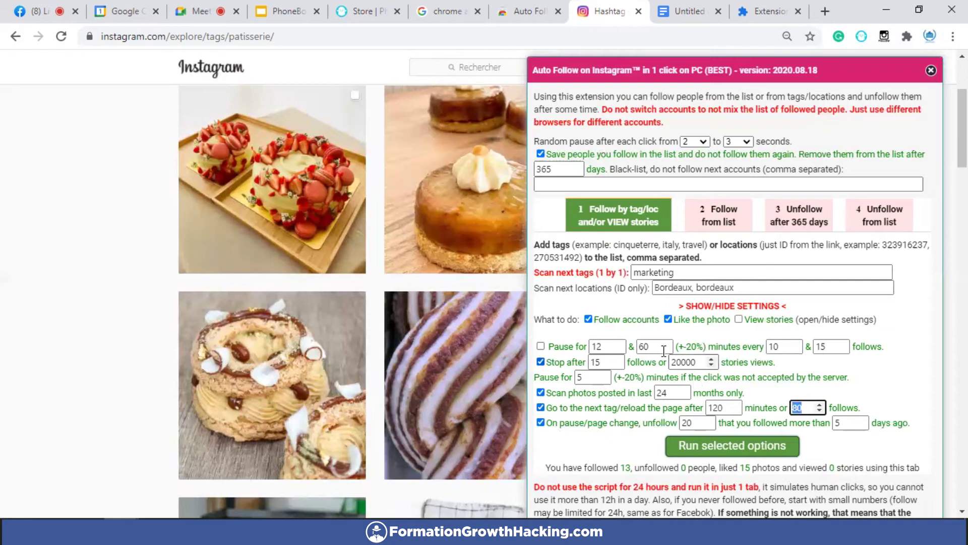
- Leave story viewing off, uncheck Like the photo, and show the Follow from list tab's settings
right_click(748, 355)
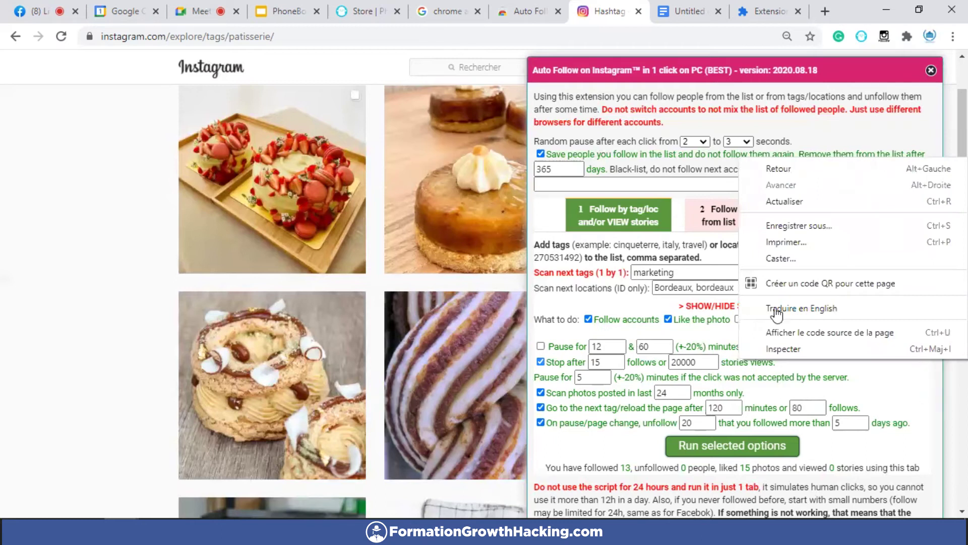
click(737, 323)
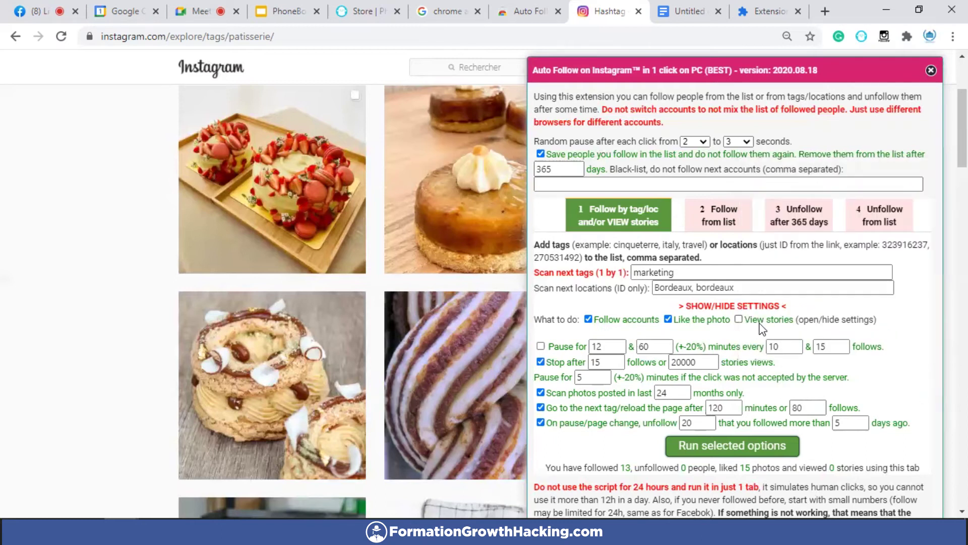
click(738, 319)
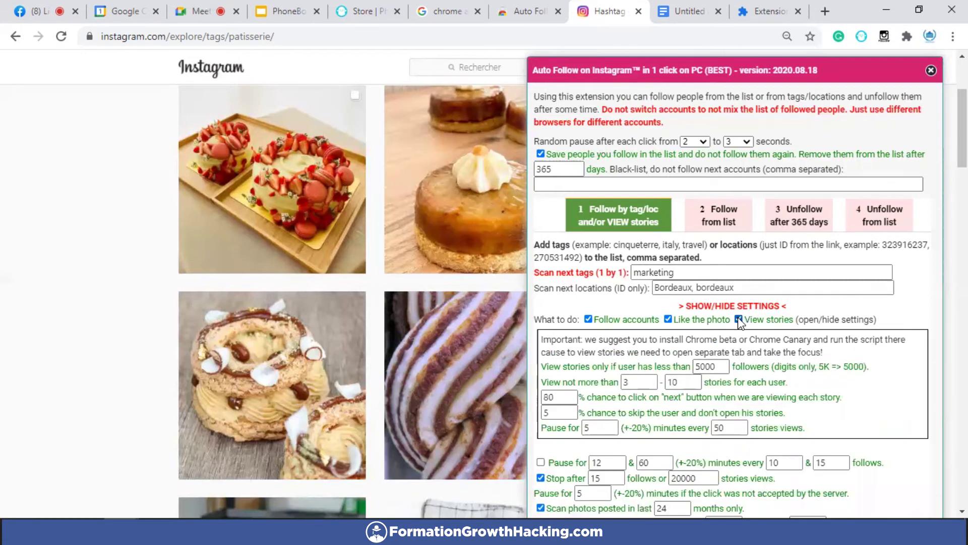
click(739, 319)
click(669, 320)
click(725, 225)
click(736, 263)
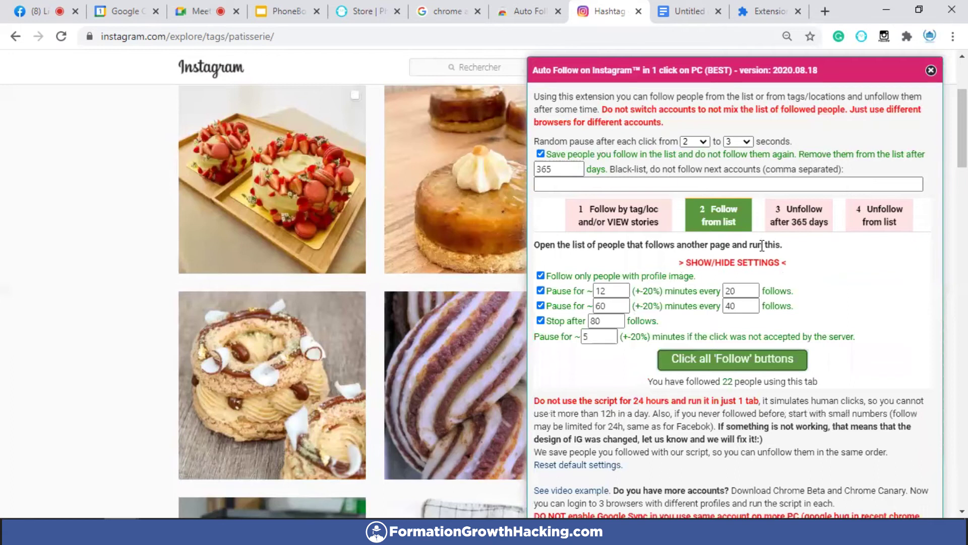
- Try unfollowing script-followed accounts on tab 3 and dismiss the cannot-unfollow message
click(804, 221)
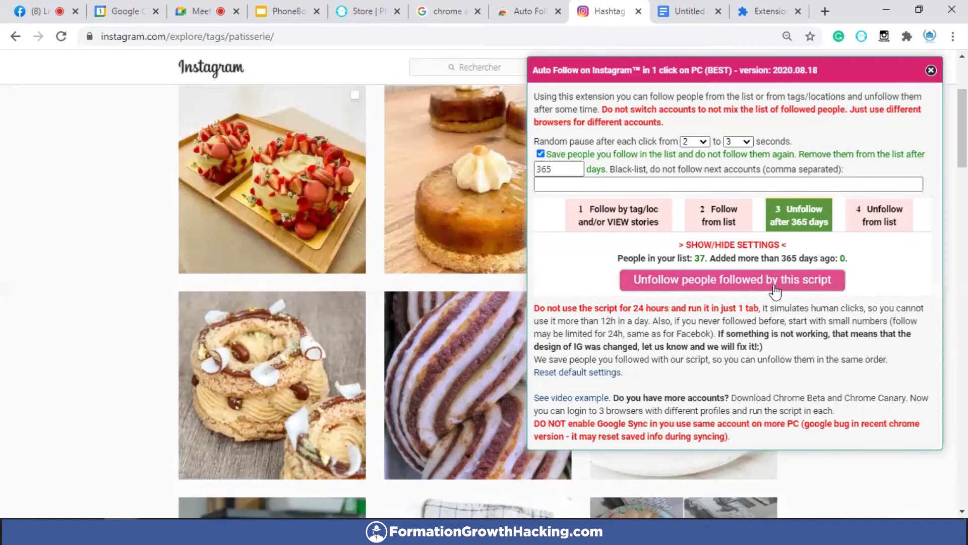
click(733, 285)
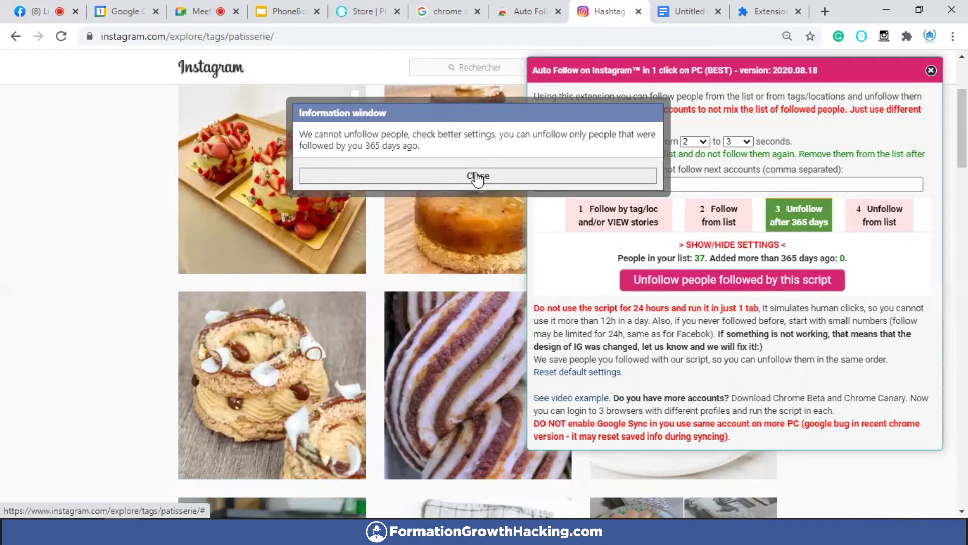
click(509, 178)
- Open tab 4 Unfollow from list and expand its pause and stop-after-15 settings
click(889, 228)
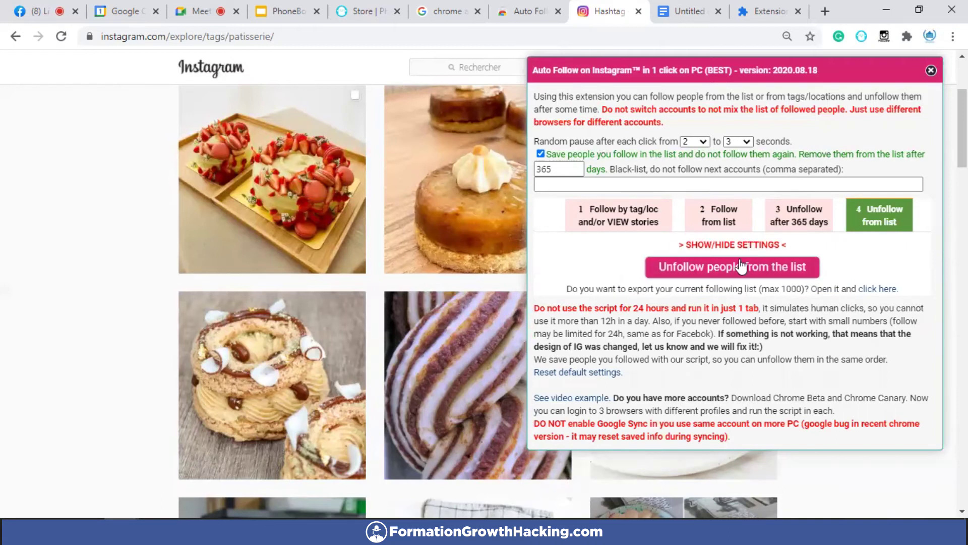
click(716, 246)
scroll(356, 214, up, 3)
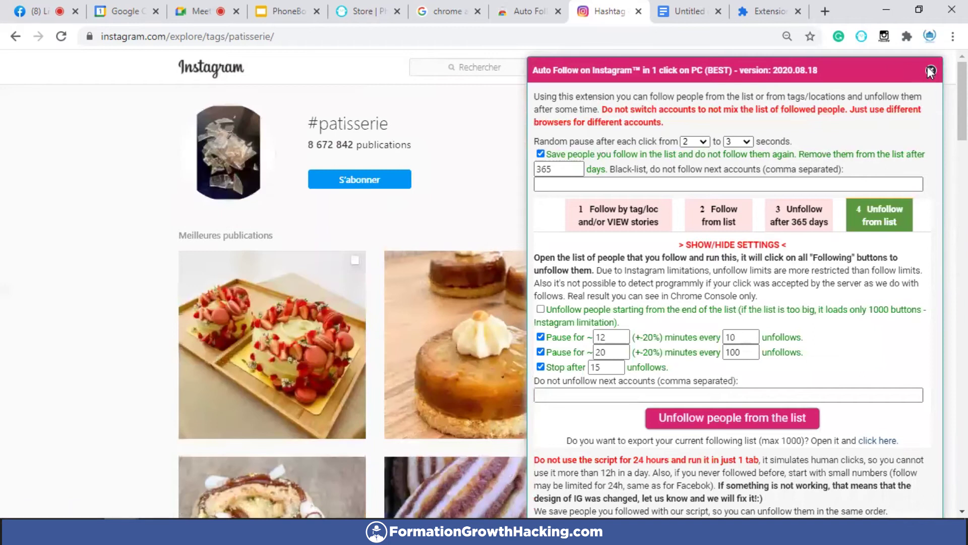
- Close the panel and open the account's own abonnements (following) list from its profile
click(931, 71)
click(770, 66)
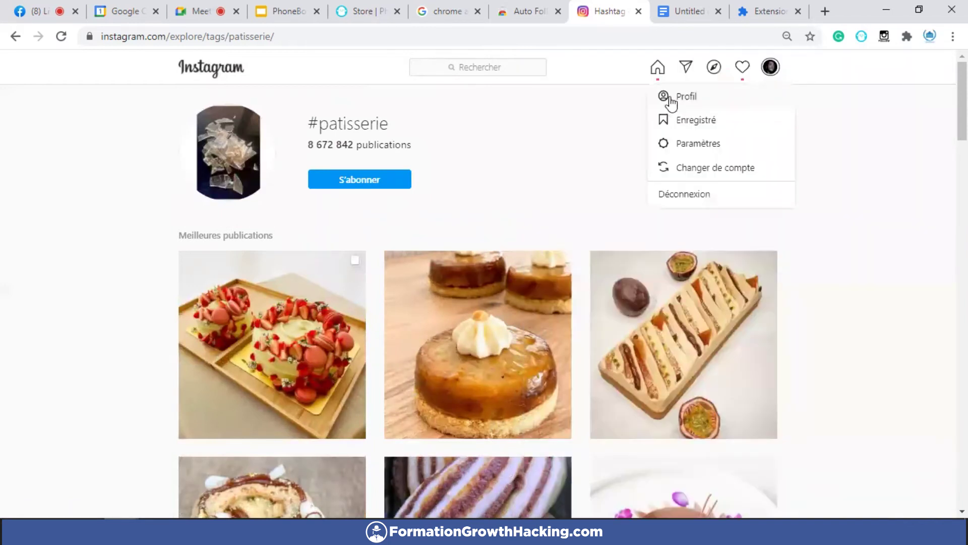
click(668, 96)
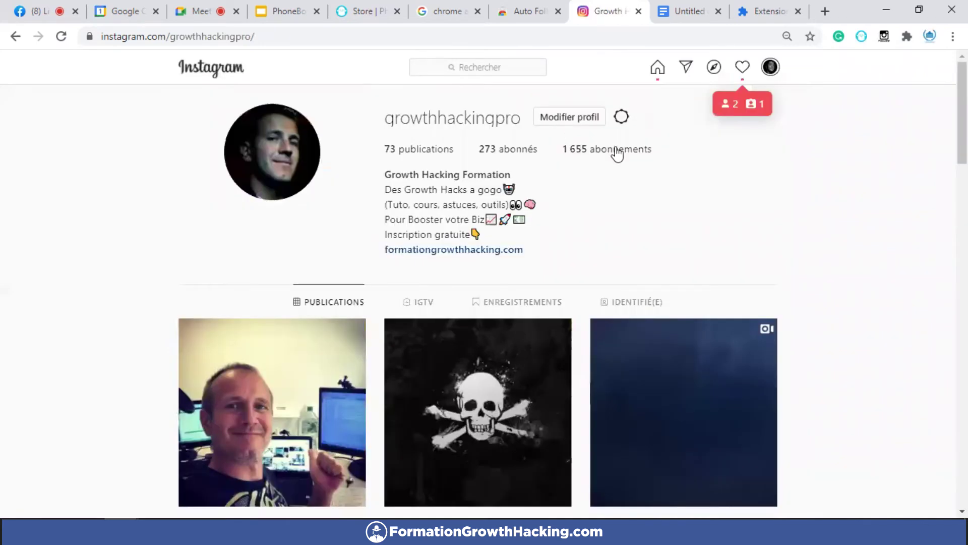
click(614, 150)
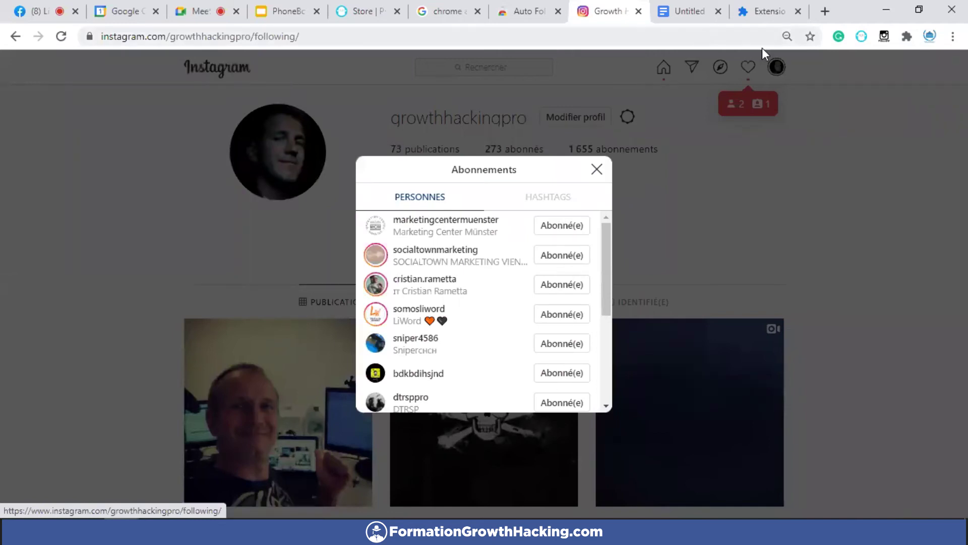
- Show Auto Follow's unfollow-from-list settings over that list, then switch to the Google Slides presentation
click(884, 36)
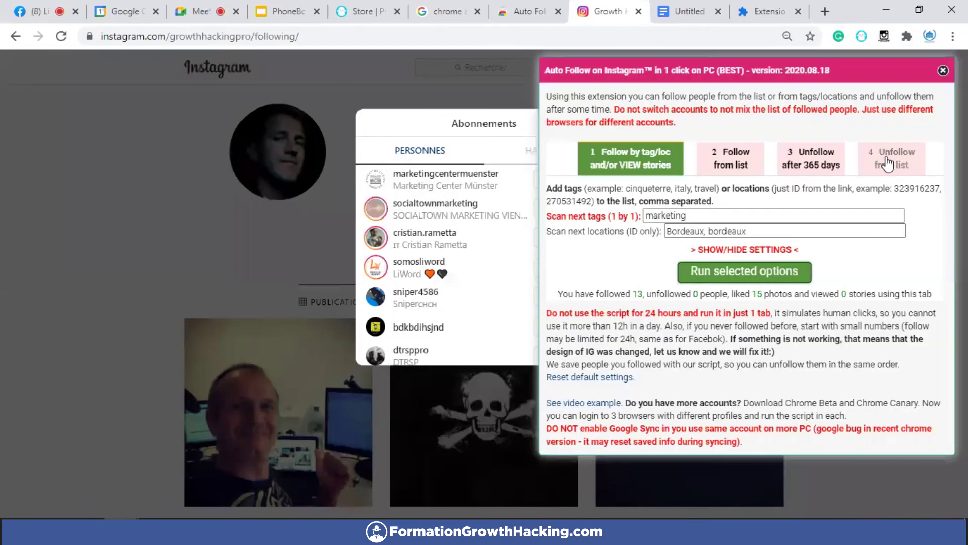
click(888, 164)
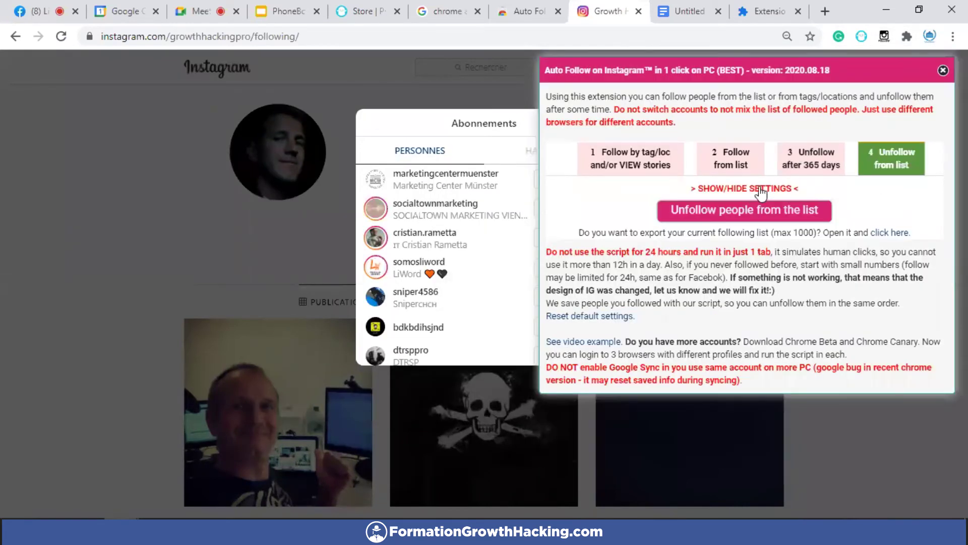
click(761, 190)
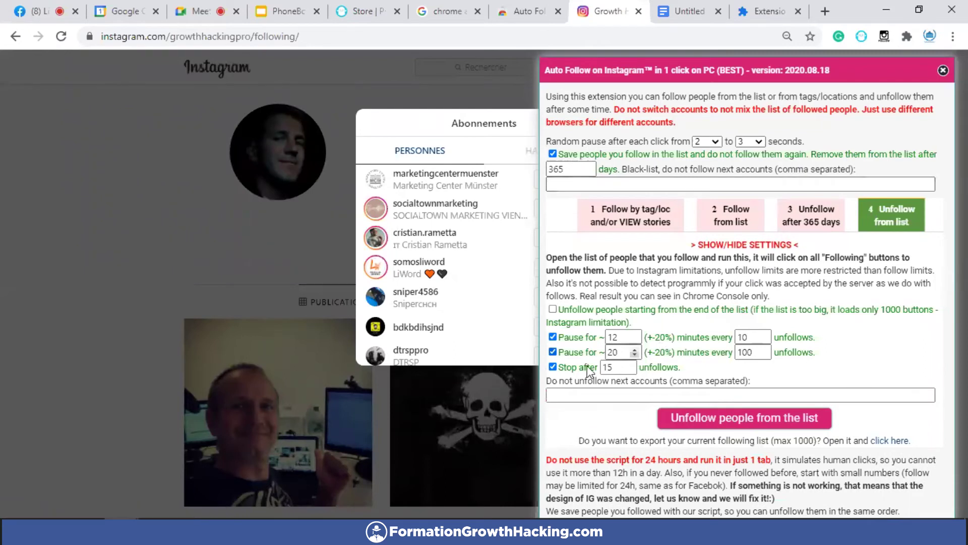
double_click(612, 367)
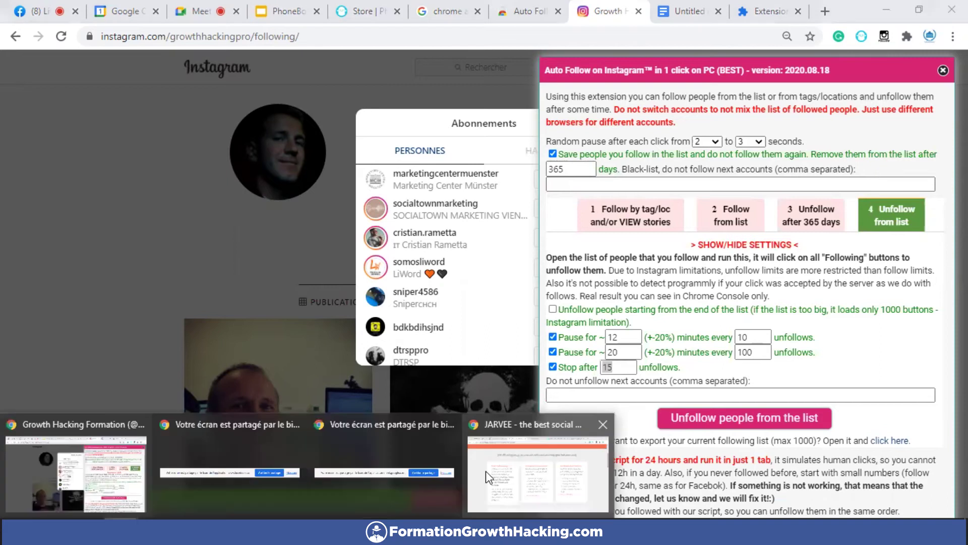
click(486, 471)
key(ctrl+1)
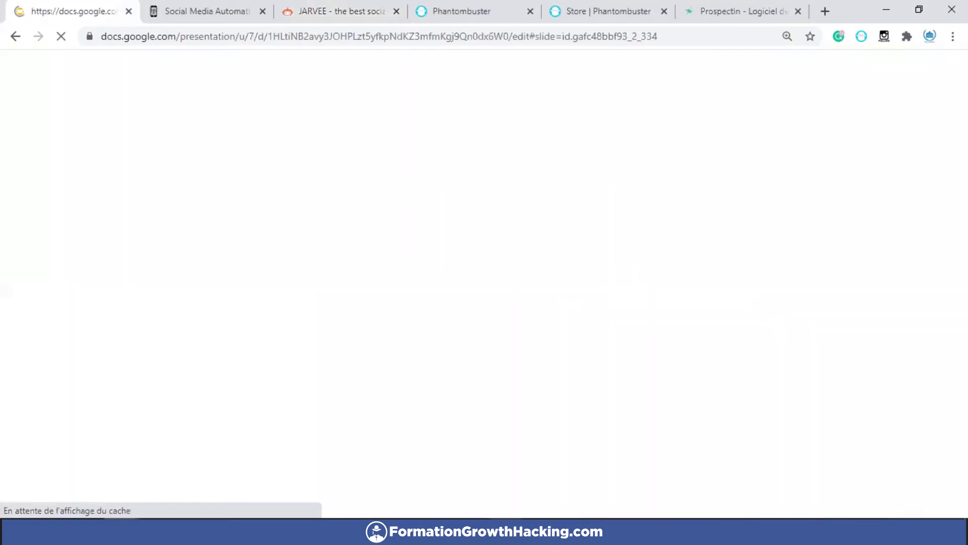
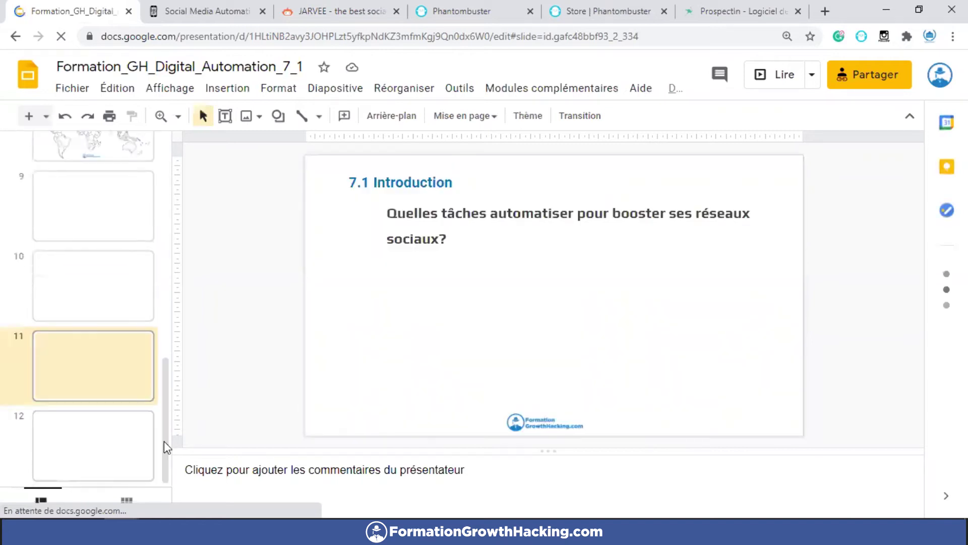
- Show slide 12, 'Les limites journalières', and select its Phantombuster blog link
click(82, 443)
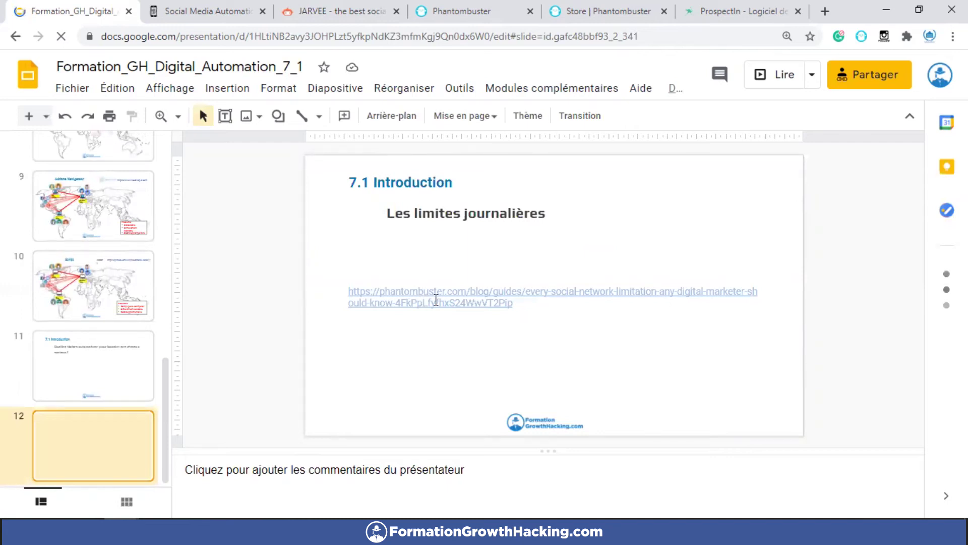
click(436, 300)
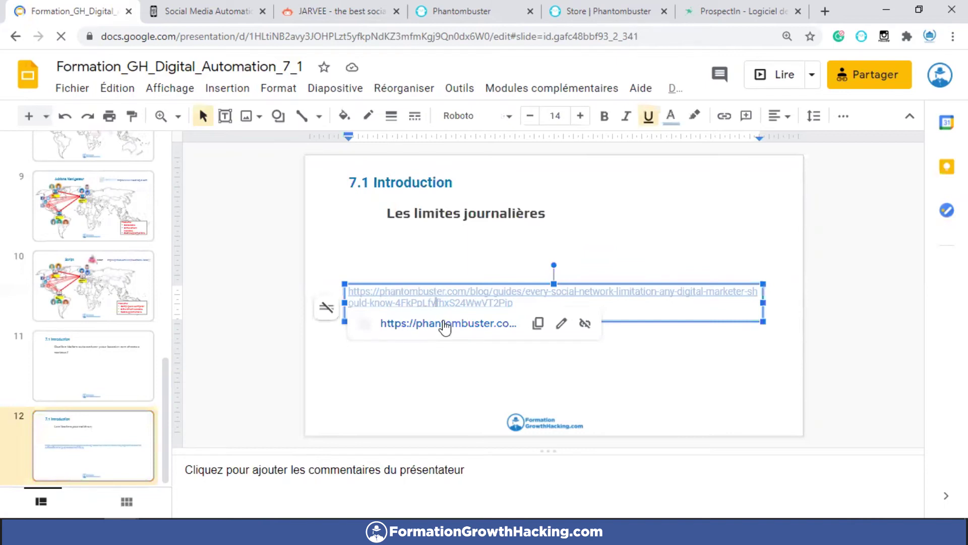
- Open the Phantombuster limits article and post its web address in the Google Meet chat
click(445, 325)
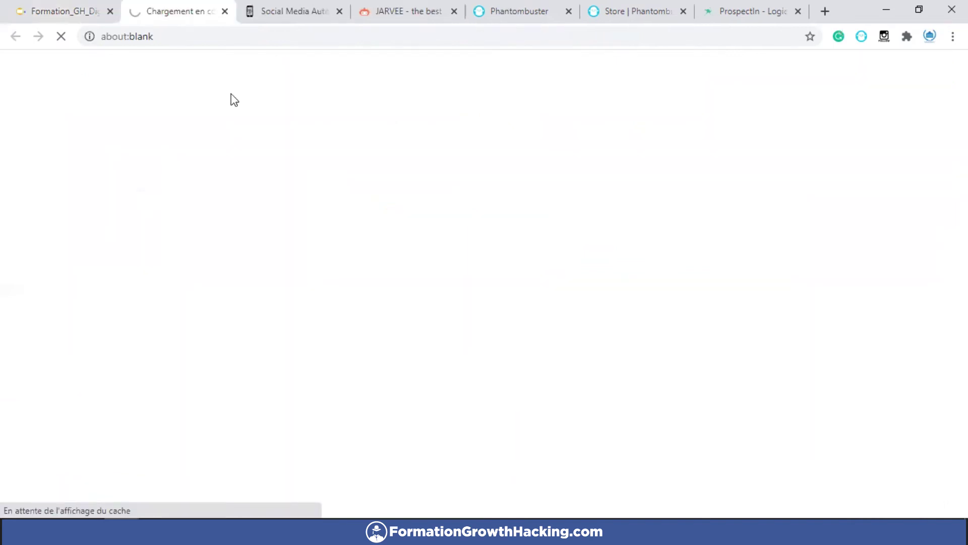
click(173, 34)
key(ctrl+c)
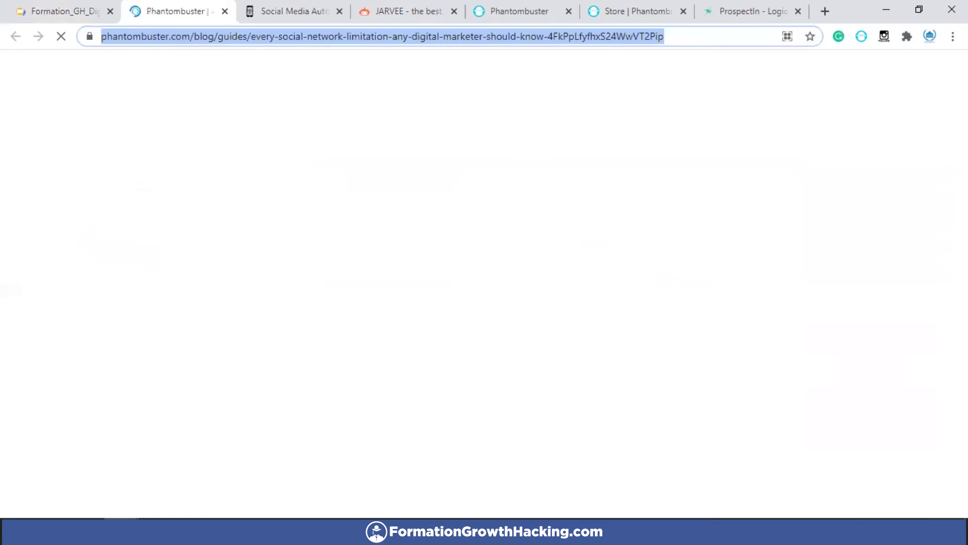
click(90, 532)
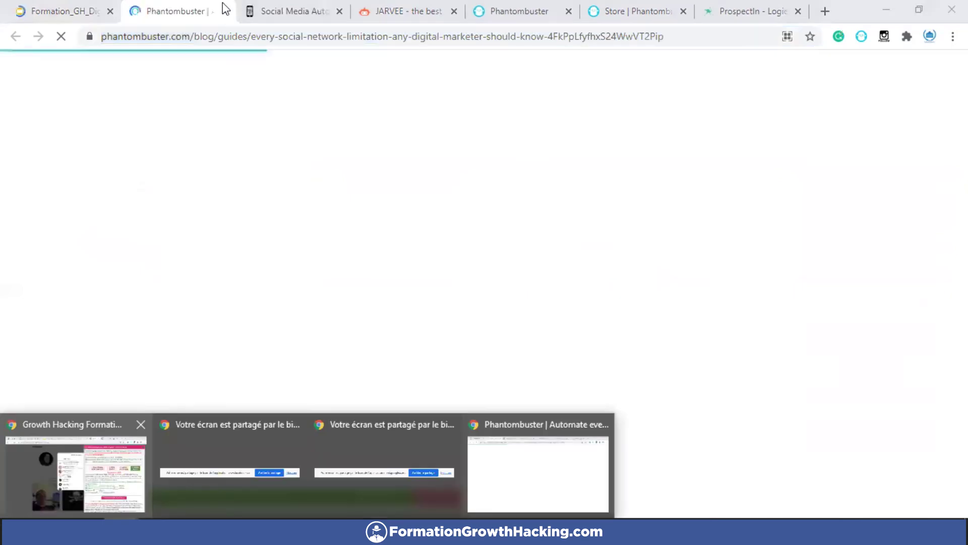
key(alt+Tab)
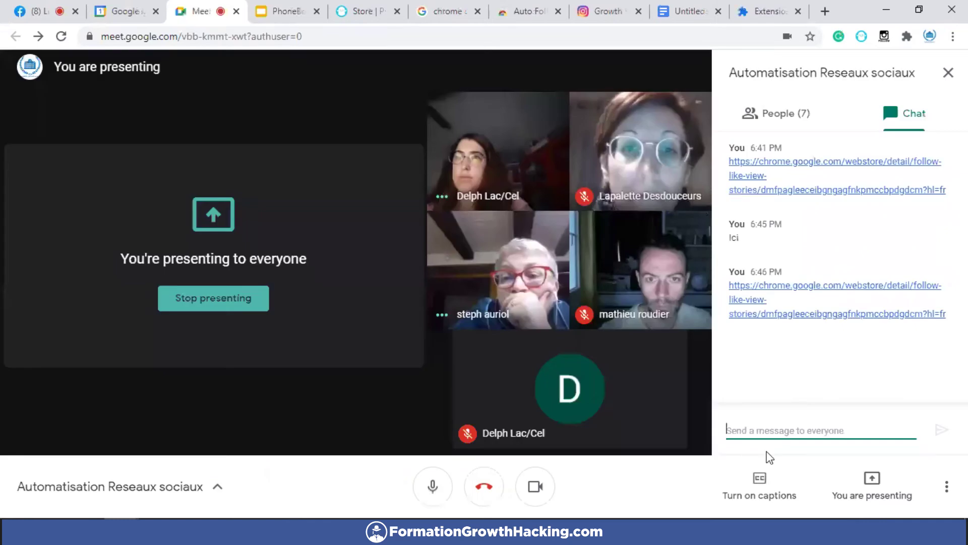
key(ctrl+v)
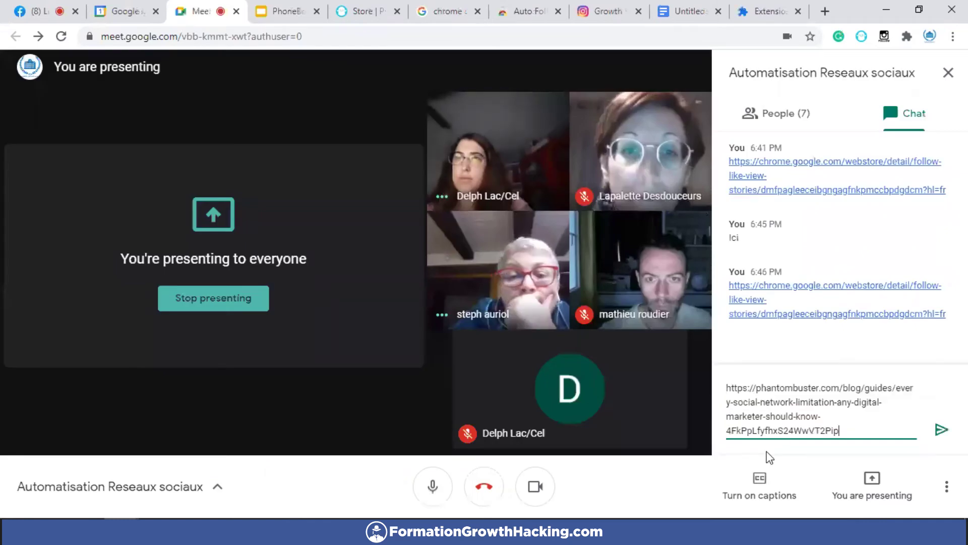
key(Return)
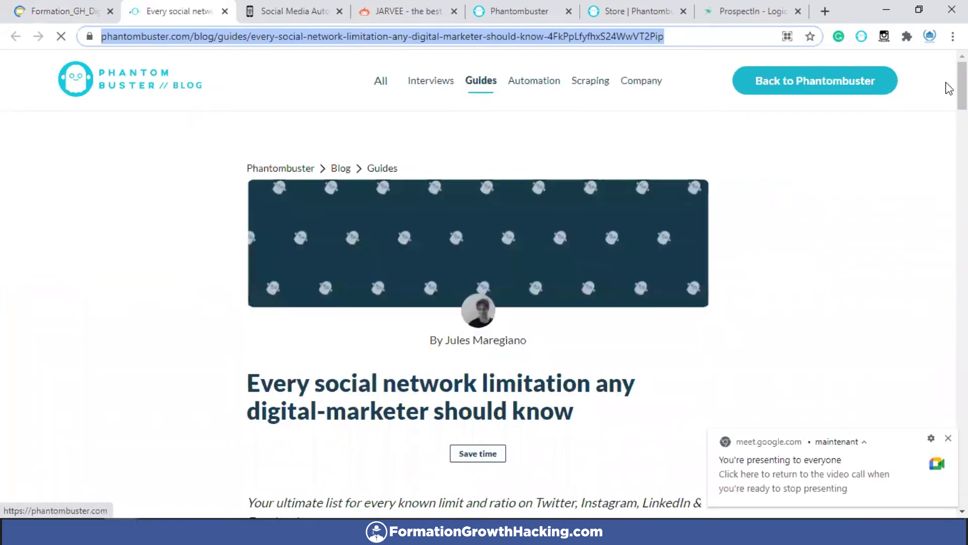
- Scroll the limits article and highlight the Twitter private messages question
scroll(949, 111, down, 1)
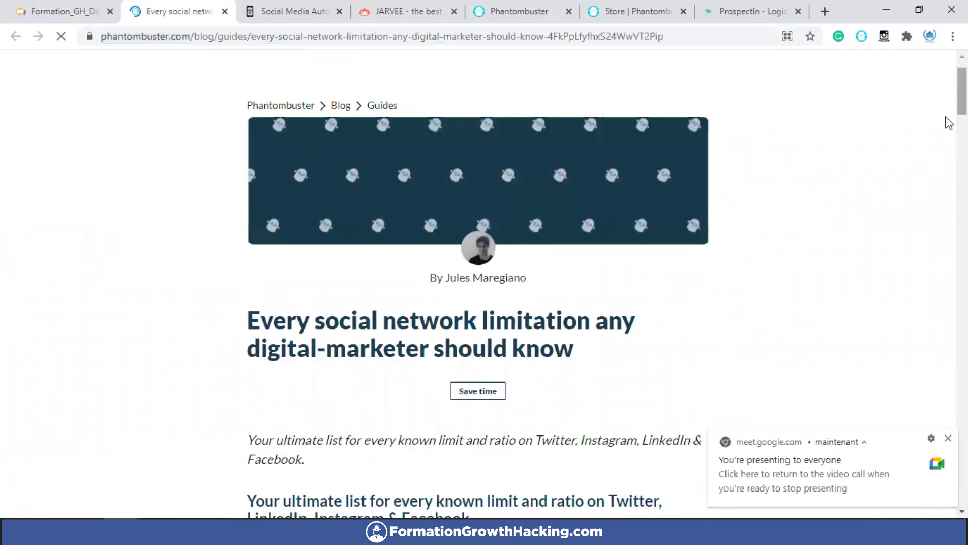
scroll(948, 150, down, 5)
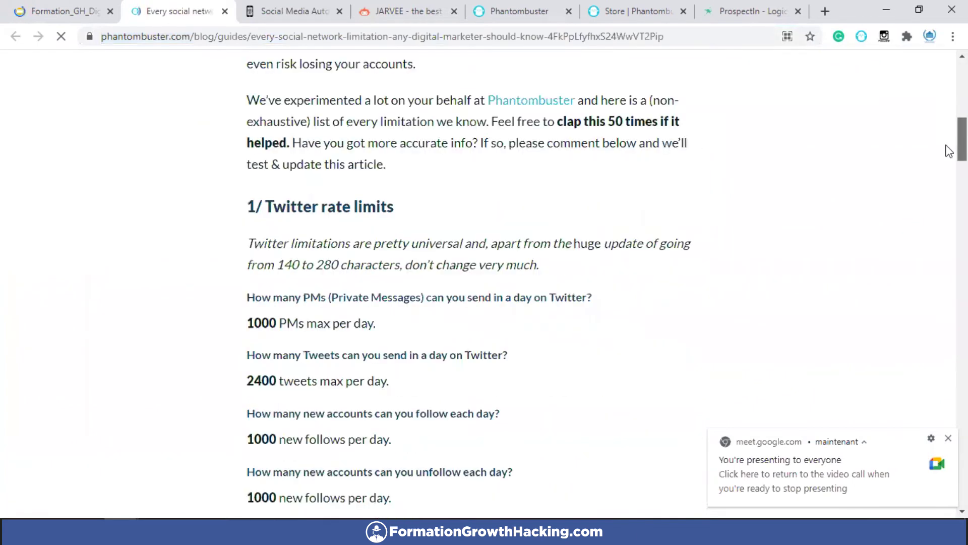
scroll(948, 154, down, 3)
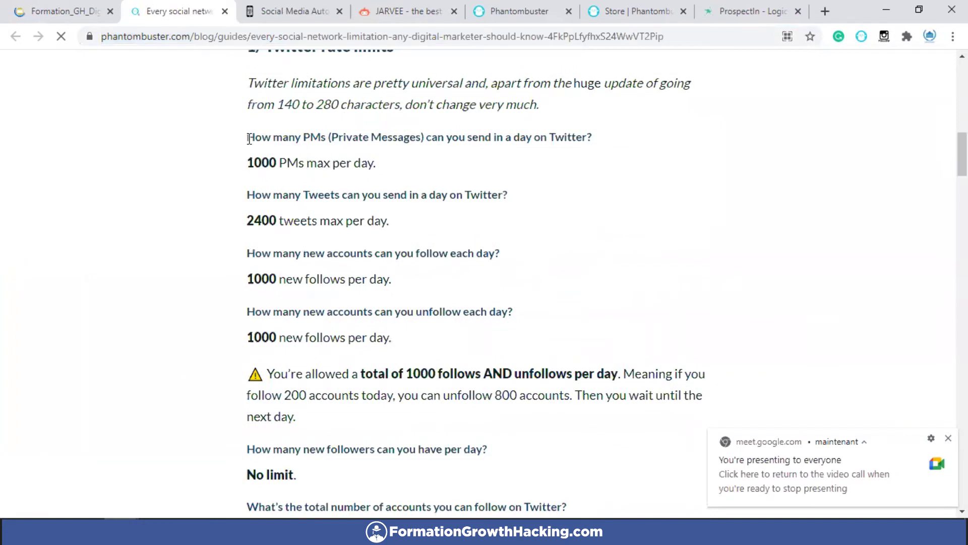
drag(246, 137, 571, 136)
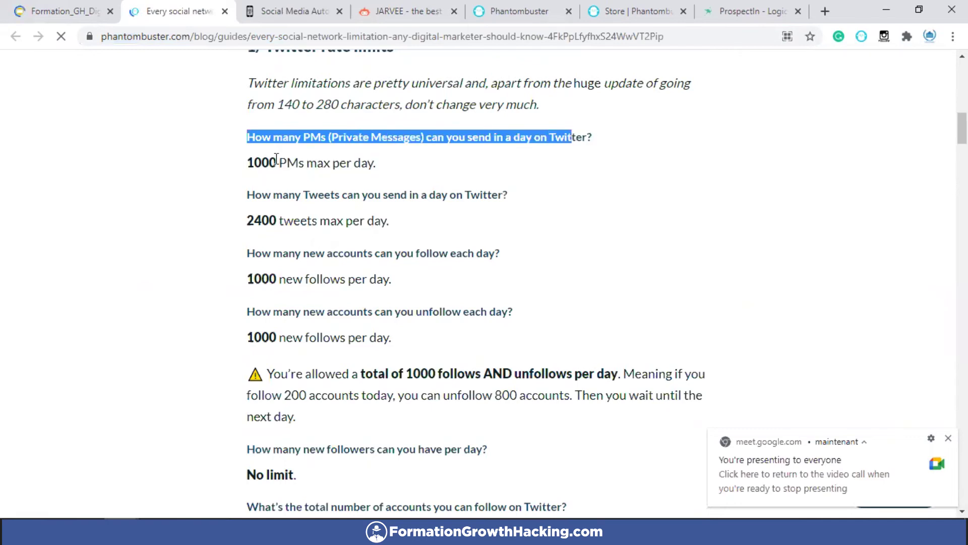
scroll(276, 160, up, 1)
scroll(244, 156, down, 2)
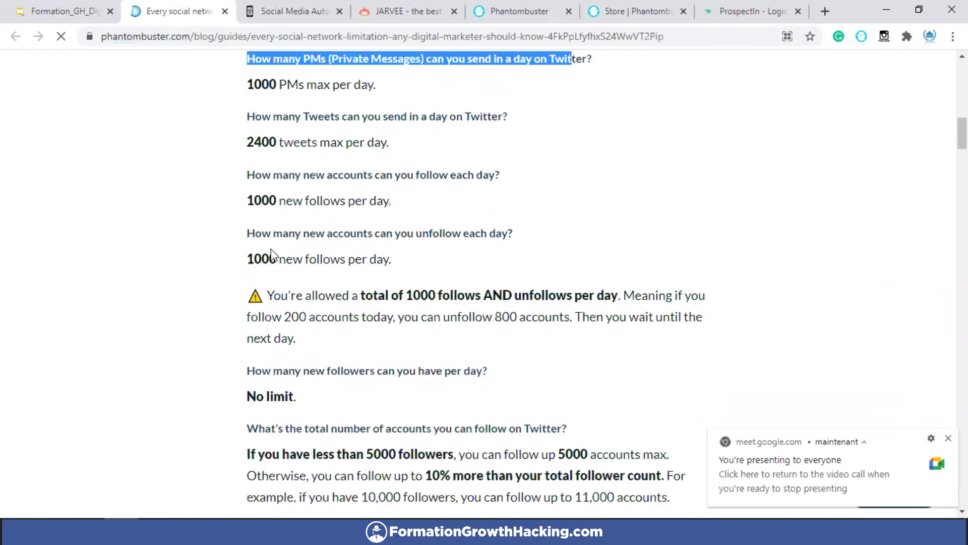
scroll(271, 255, down, 8)
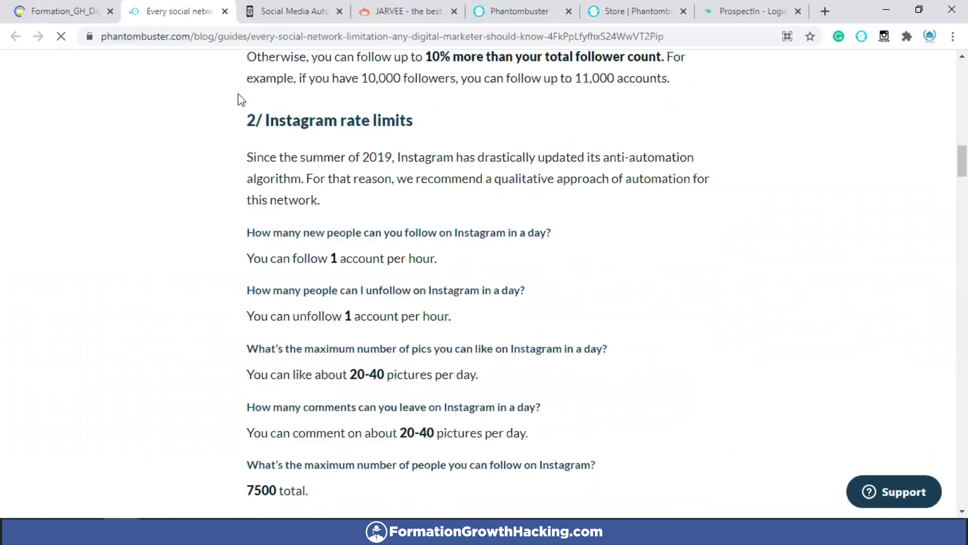
scroll(191, 75, up, 10)
scroll(191, 56, up, 5)
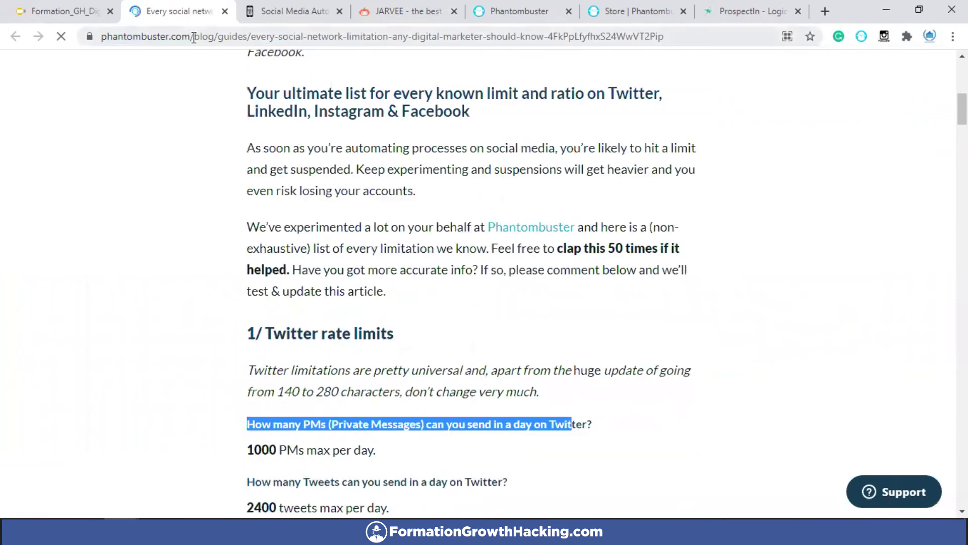
drag(101, 37, 225, 36)
- Go over the LinkedIn and Facebook limits, including the 20 mentions answer, then return to Slides
scroll(373, 222, down, 2)
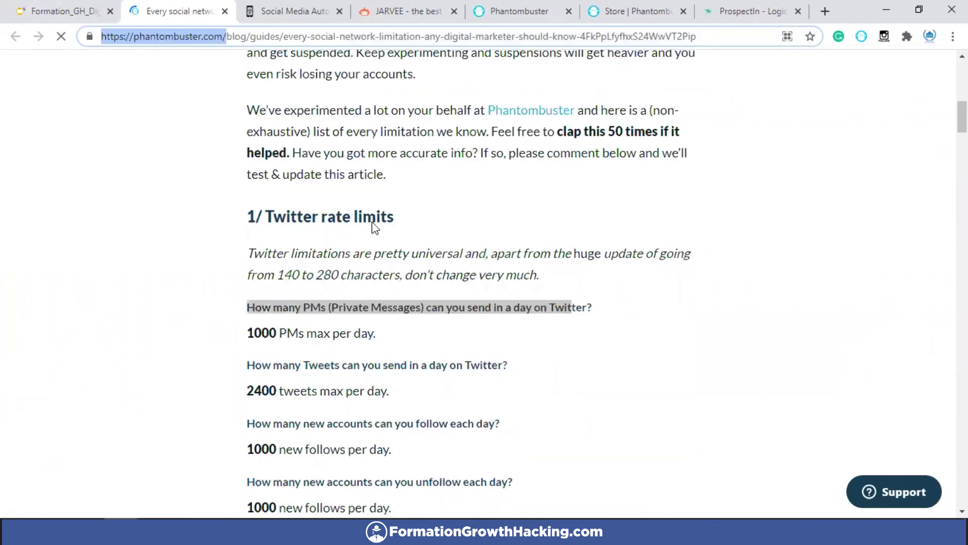
scroll(373, 223, down, 10)
scroll(372, 210, down, 8)
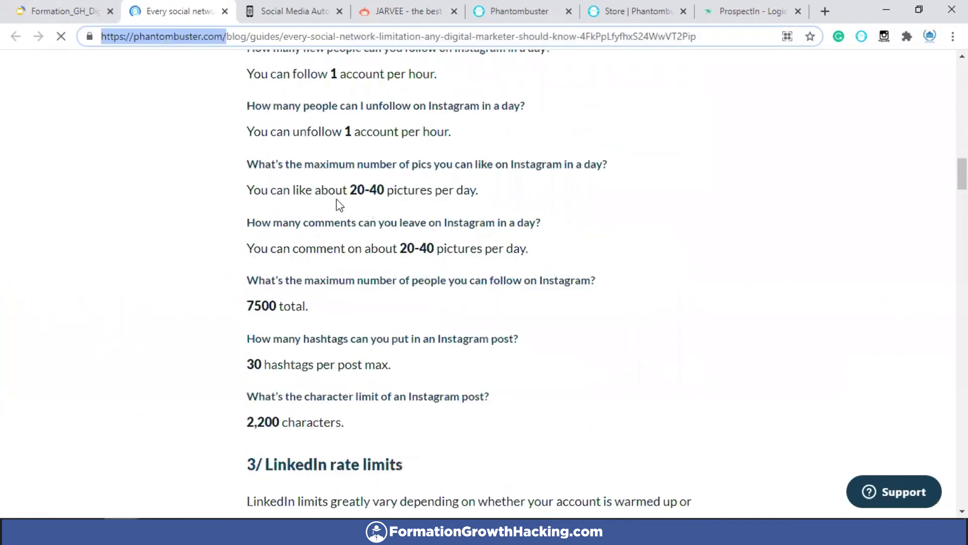
scroll(249, 242, down, 1)
scroll(322, 360, down, 1)
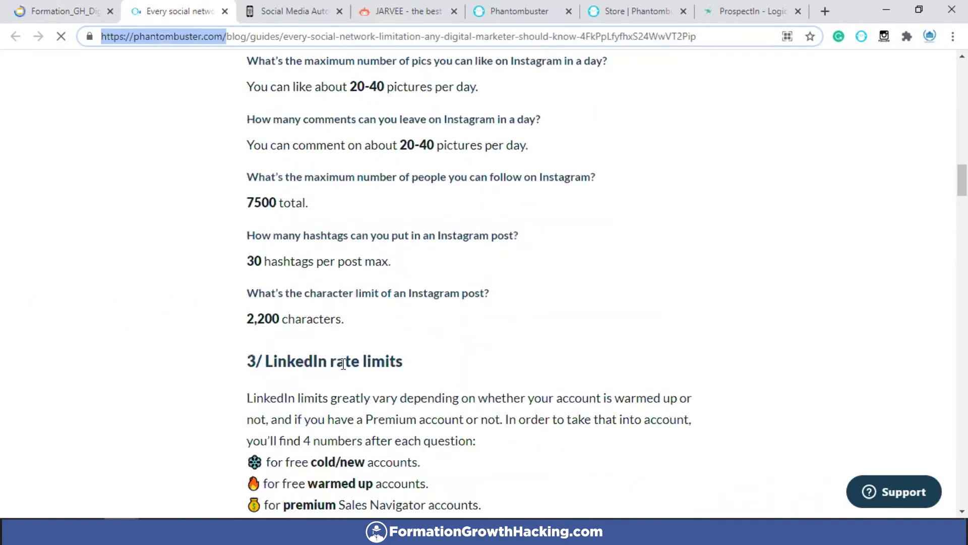
scroll(339, 359, down, 4)
scroll(339, 356, down, 8)
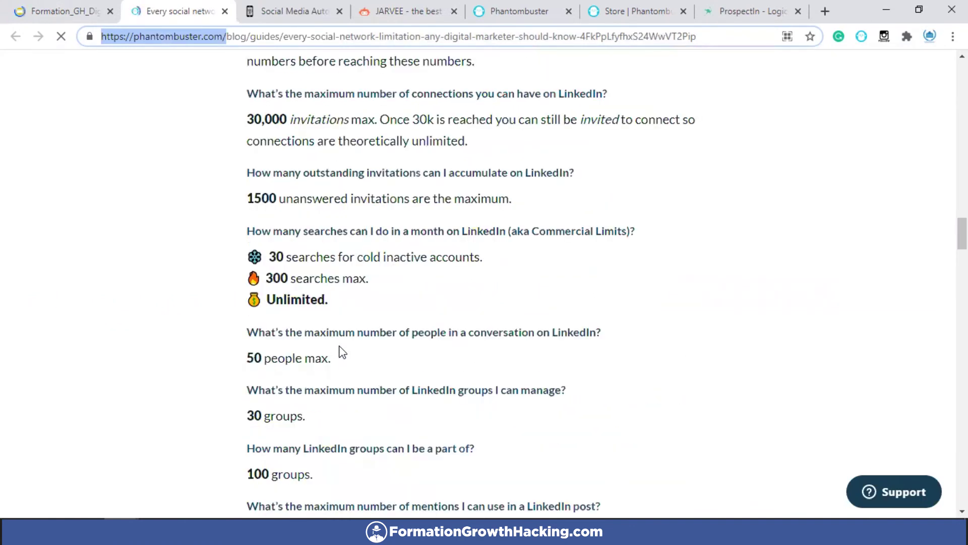
scroll(342, 352, down, 1)
scroll(454, 282, up, 9)
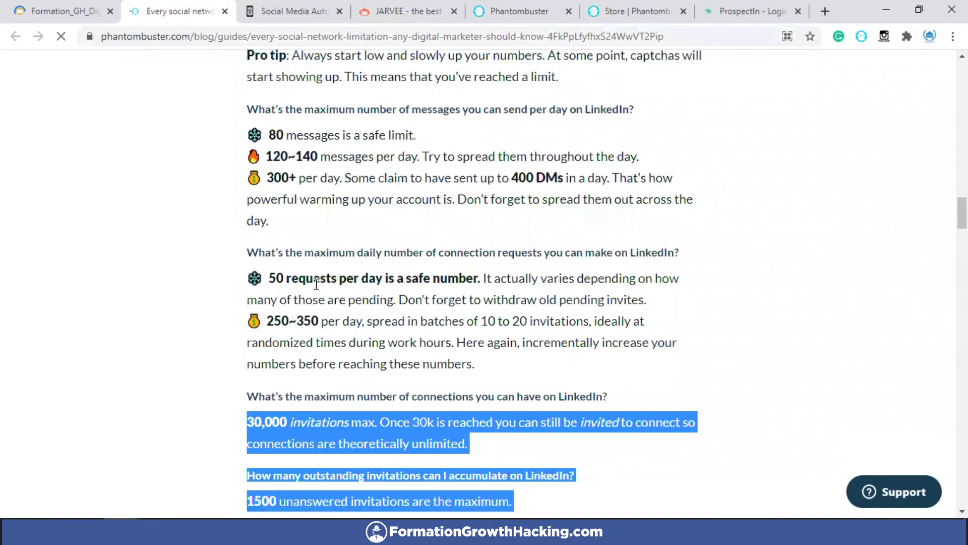
drag(316, 284, 346, 291)
scroll(345, 292, down, 10)
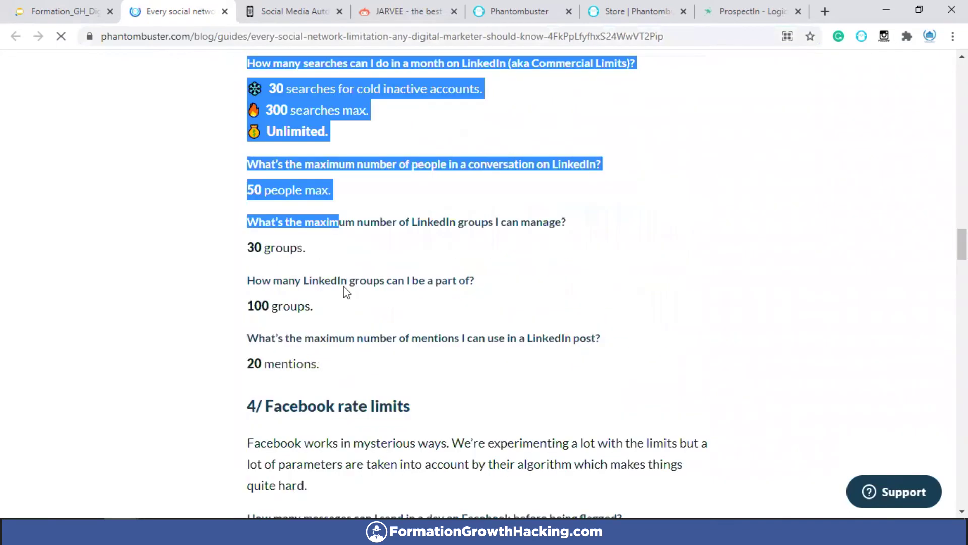
click(350, 279)
scroll(305, 252, down, 2)
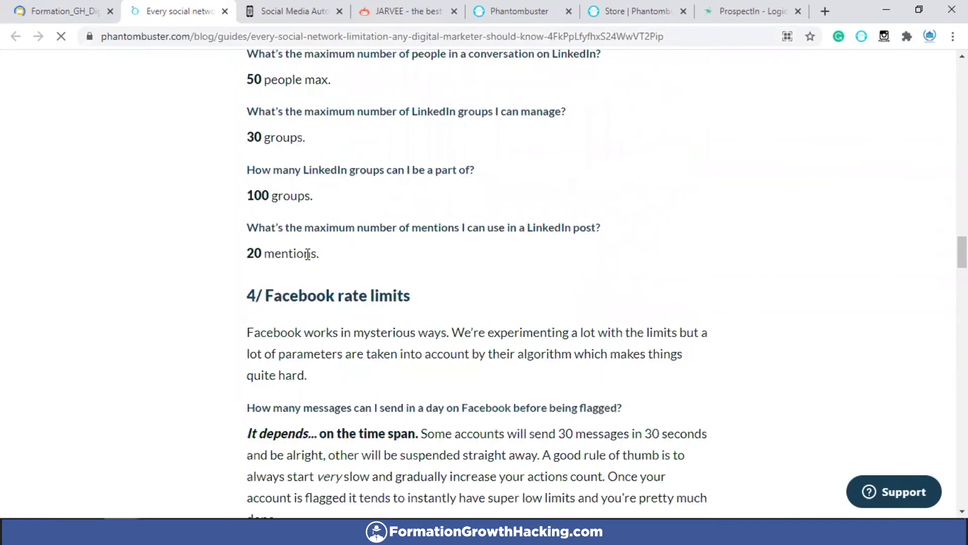
triple_click(244, 255)
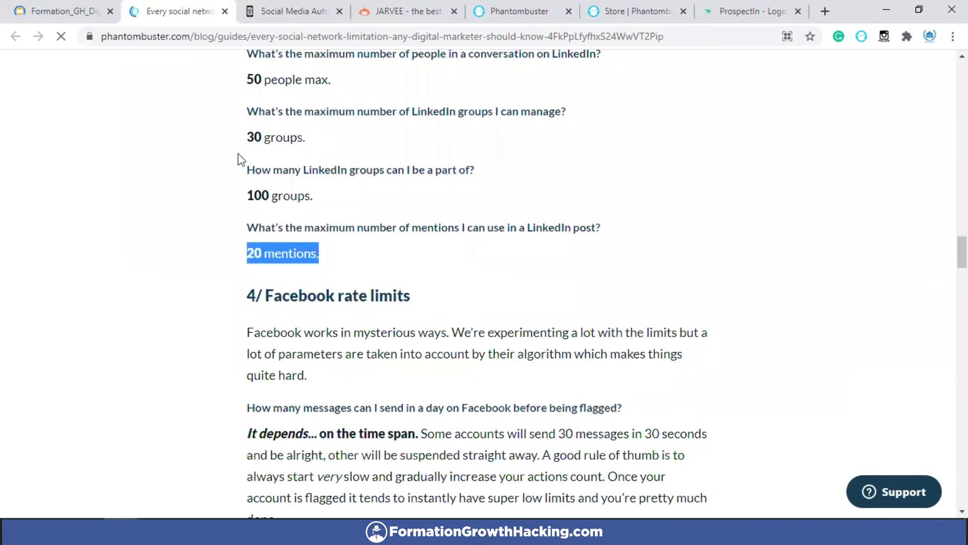
click(440, 129)
scroll(440, 129, down, 2)
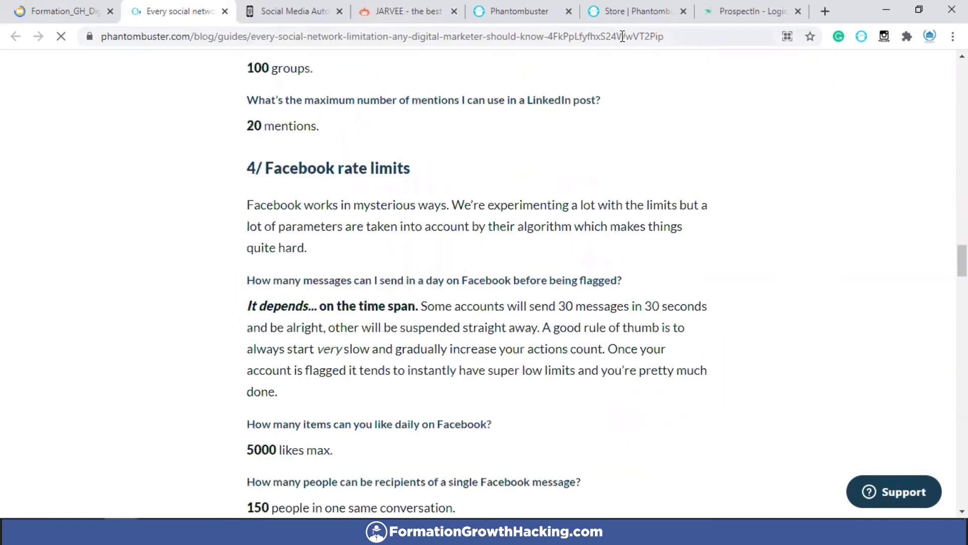
click(407, 7)
click(40, 8)
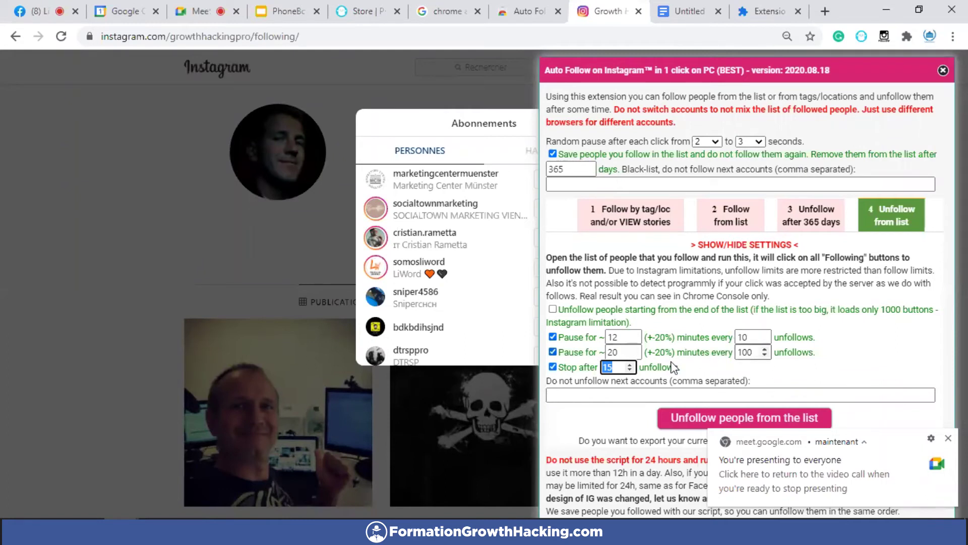
- Run Auto Follow's unfollow-from-list on 3 accounts and close the Done message
click(682, 420)
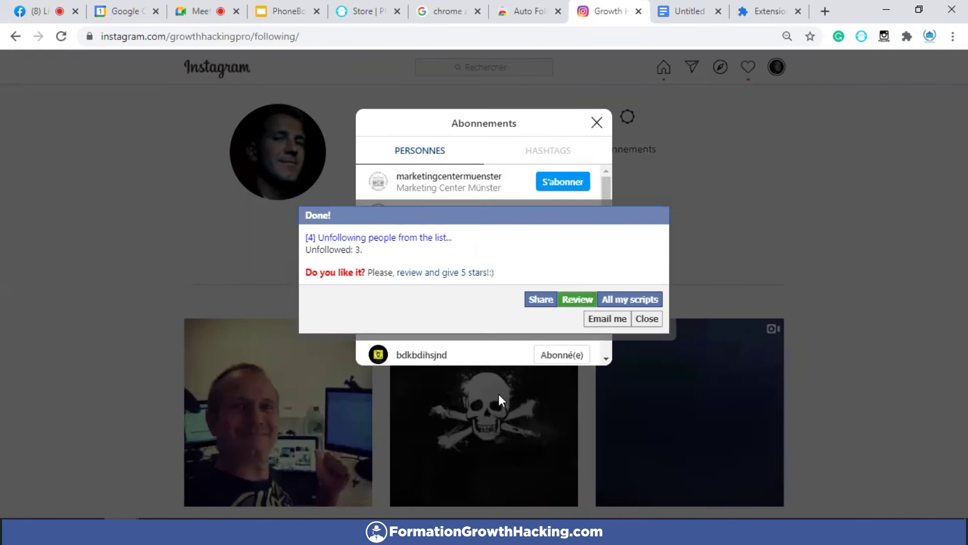
click(647, 319)
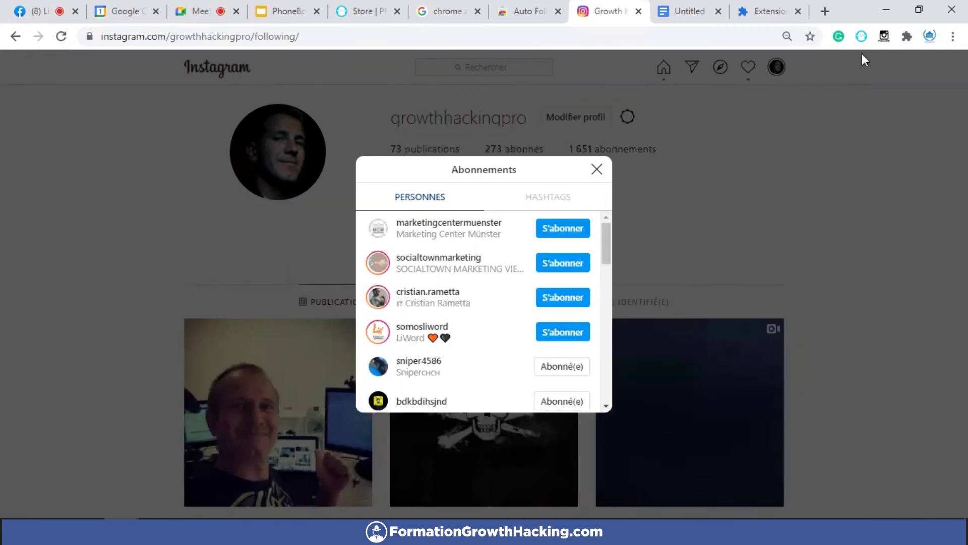
- Review Auto Follow's 365-day unfollow settings and try unfollowing accounts the script followed
click(883, 37)
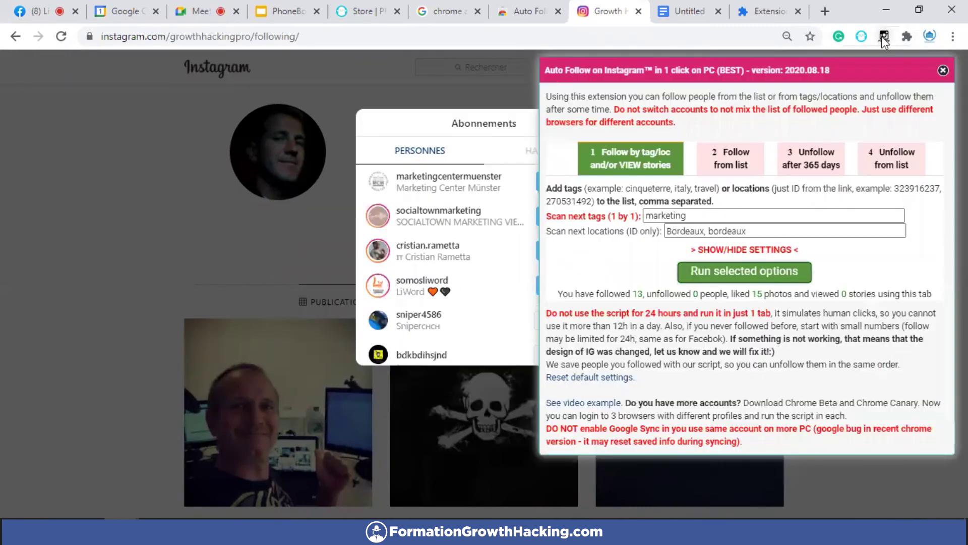
click(806, 174)
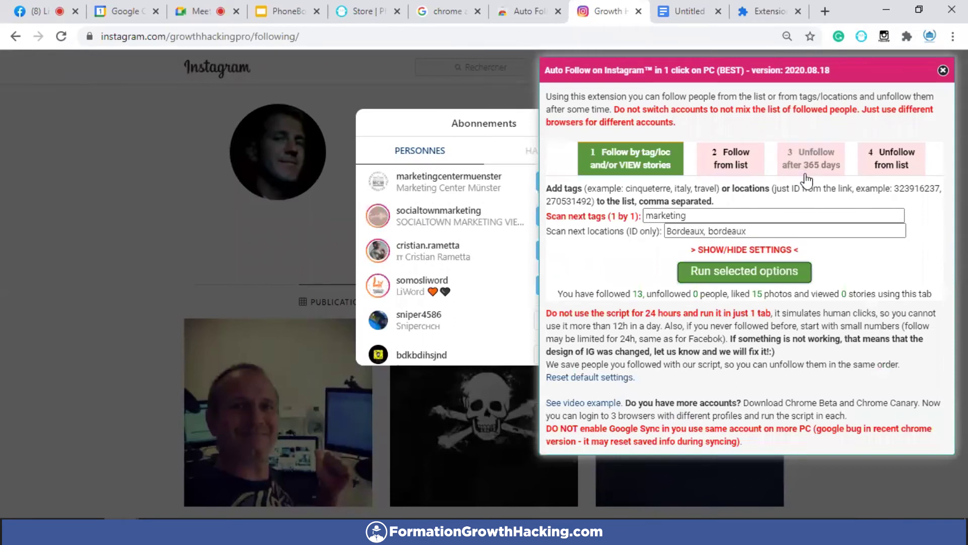
click(738, 189)
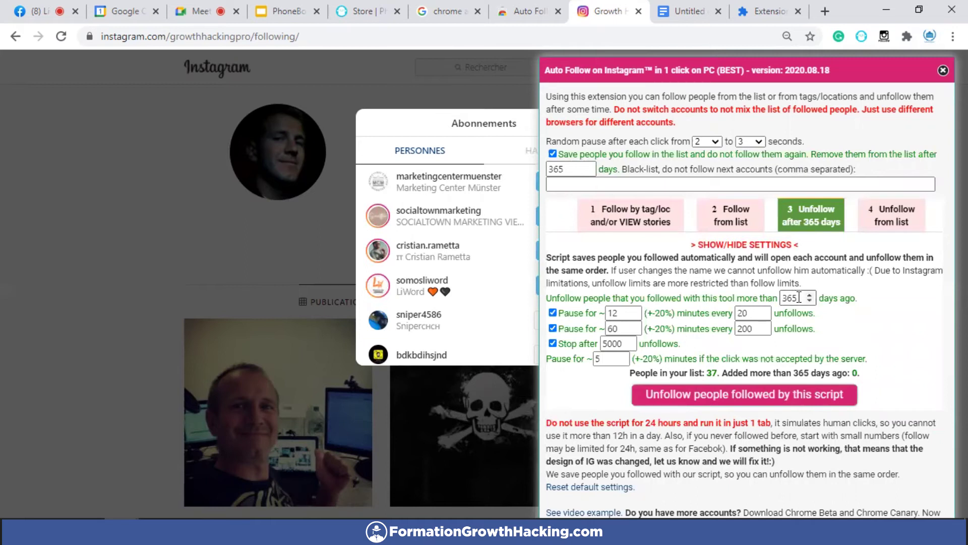
drag(799, 297, 779, 299)
drag(774, 296, 551, 296)
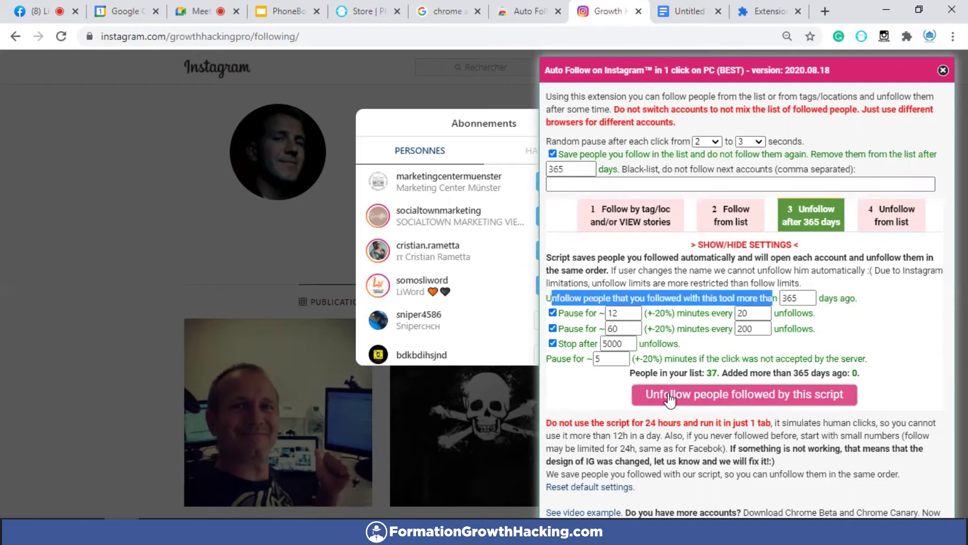
click(670, 397)
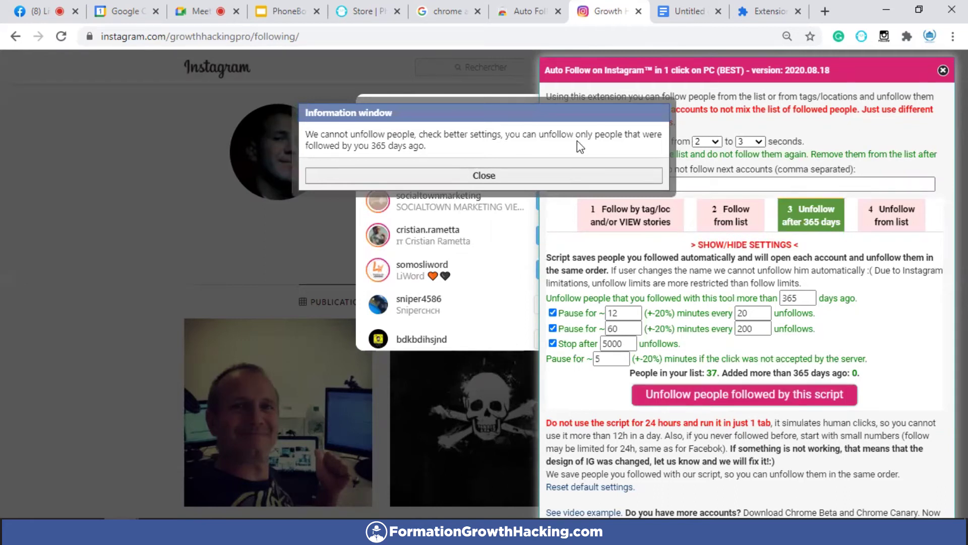
- Dismiss the cannot-unfollow notice, scroll the following list, and close the Auto Follow settings
click(481, 181)
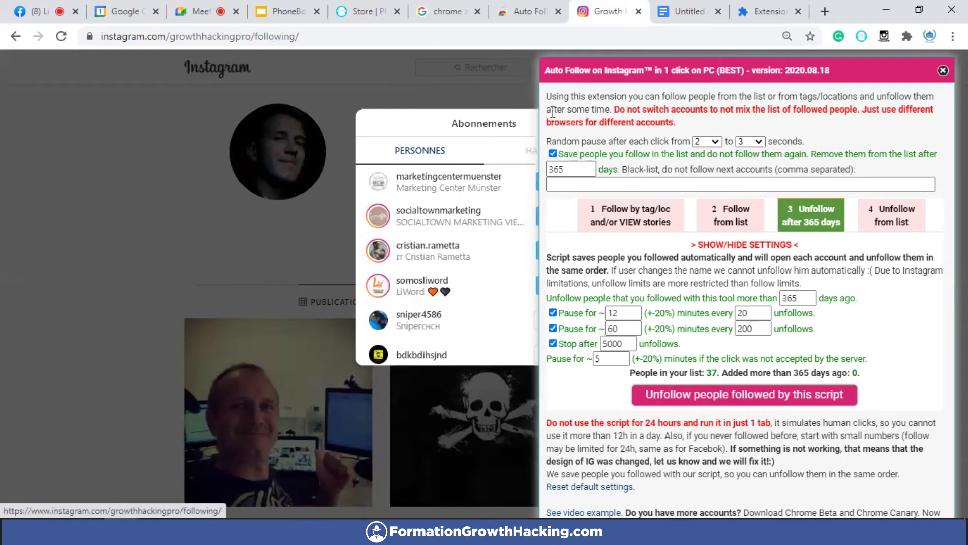
right_click(940, 69)
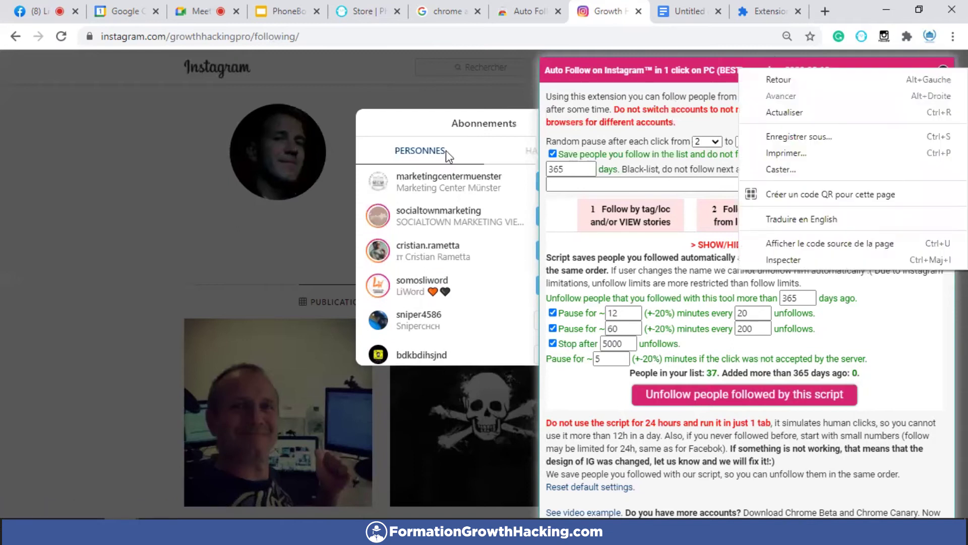
click(438, 252)
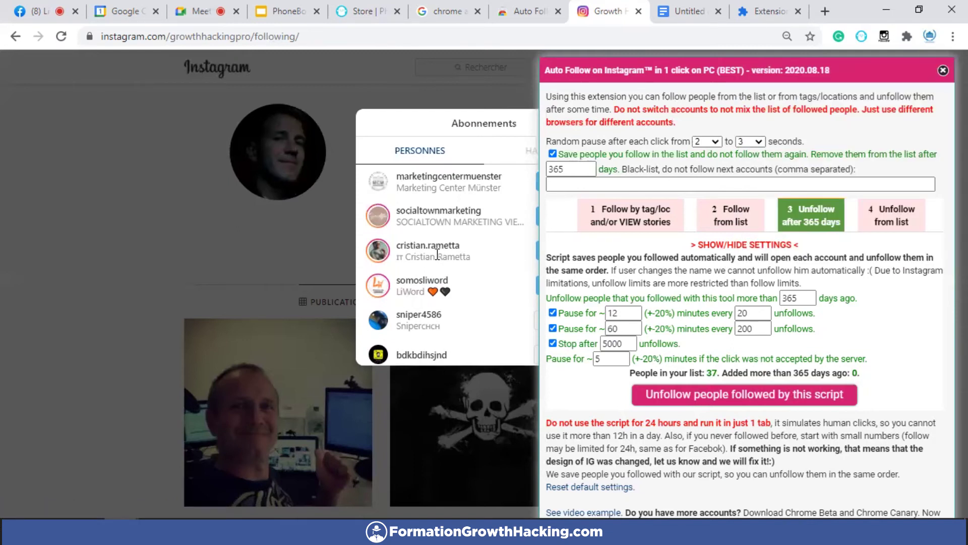
scroll(438, 252, down, 3)
scroll(439, 293, down, 3)
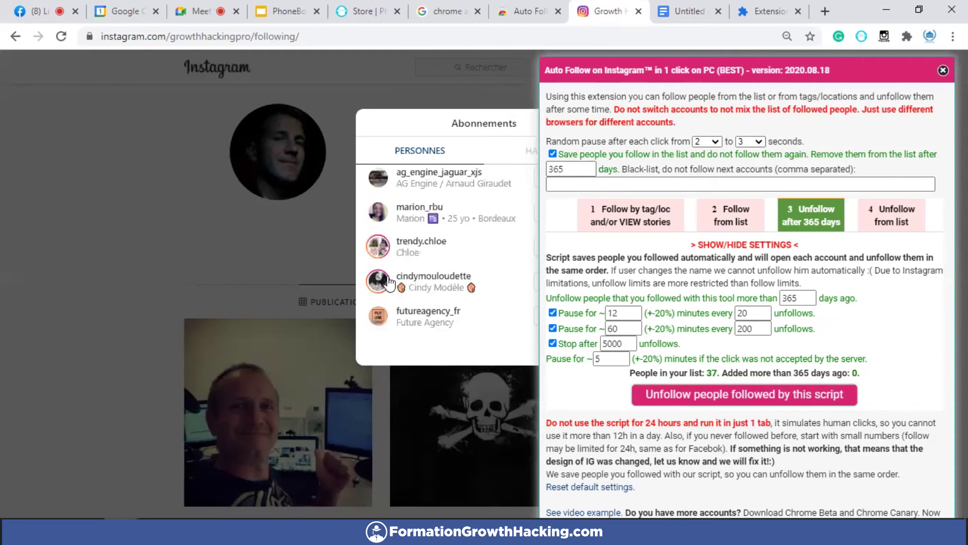
scroll(440, 323, down, 3)
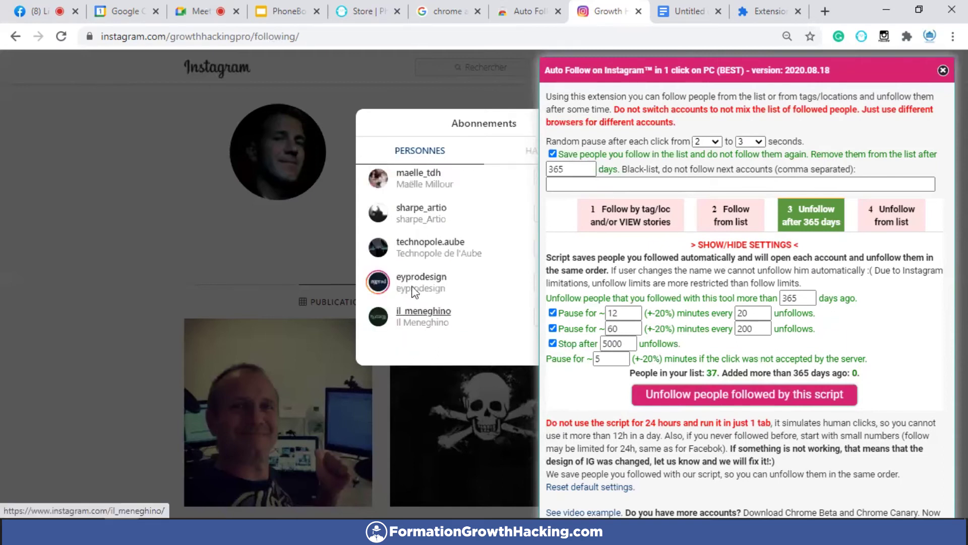
scroll(435, 305, down, 3)
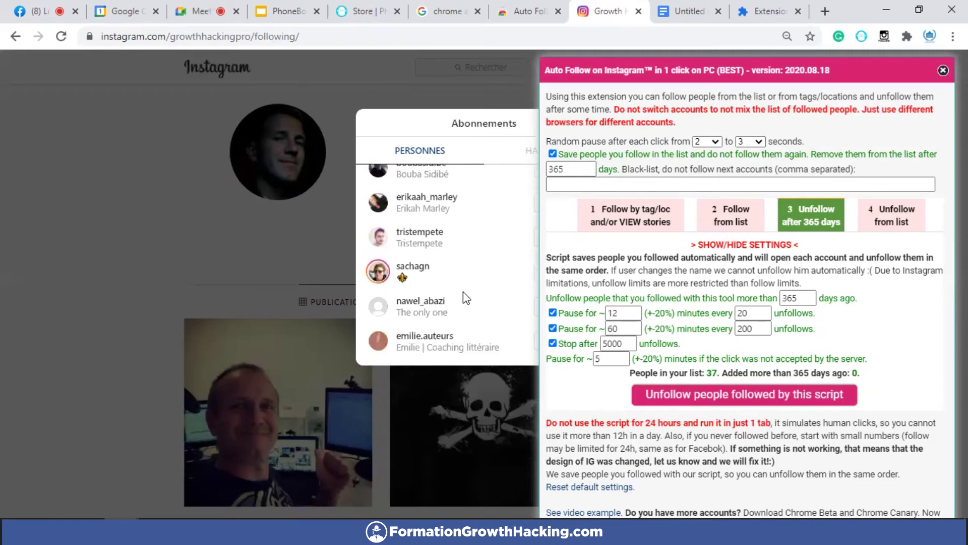
scroll(464, 288, down, 5)
scroll(469, 291, down, 3)
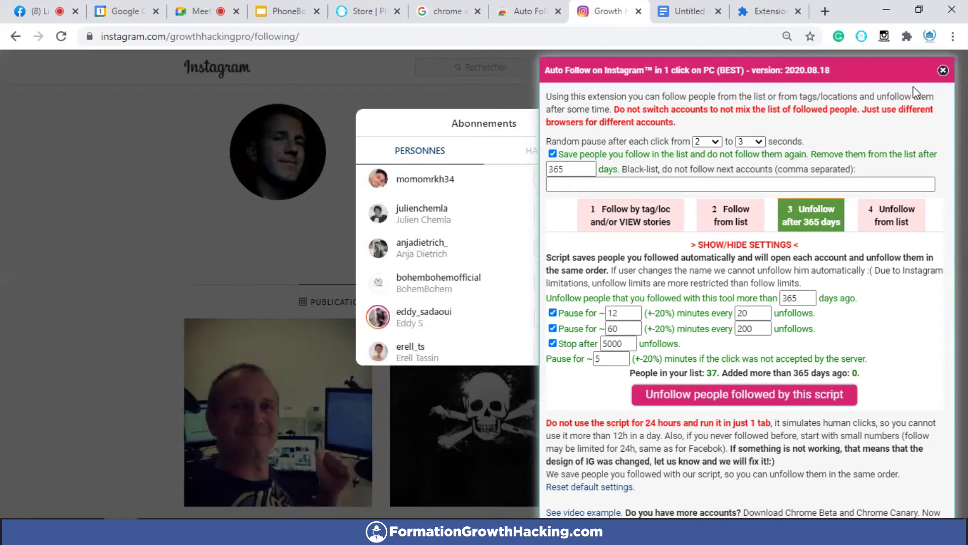
click(942, 70)
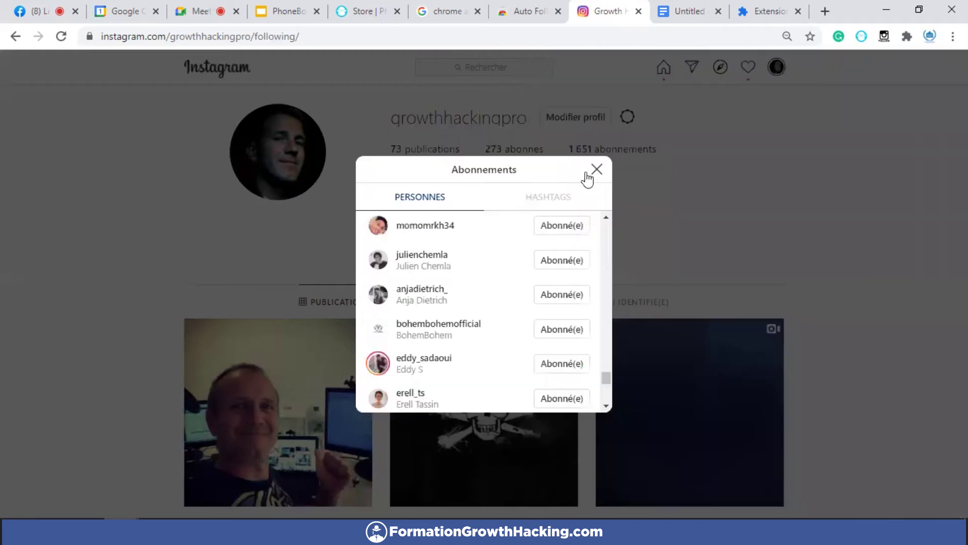
- Close the following list and search Chrome's extensions page for 'instagram'
click(600, 171)
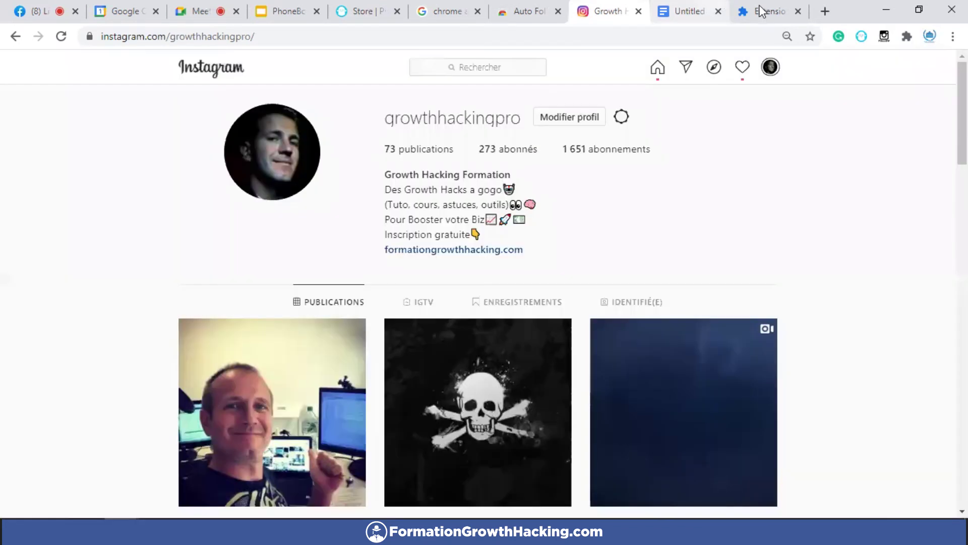
key(ctrl+9)
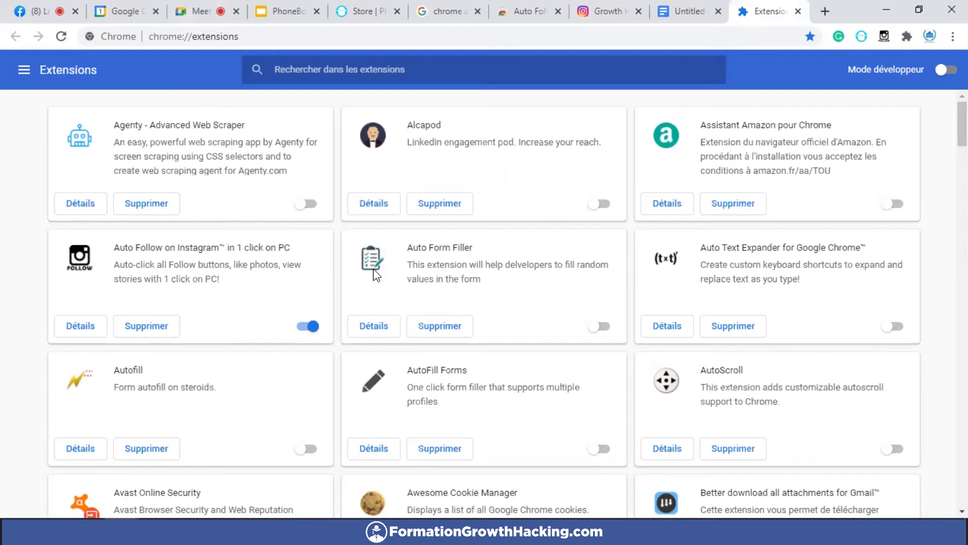
key(ctrl+f)
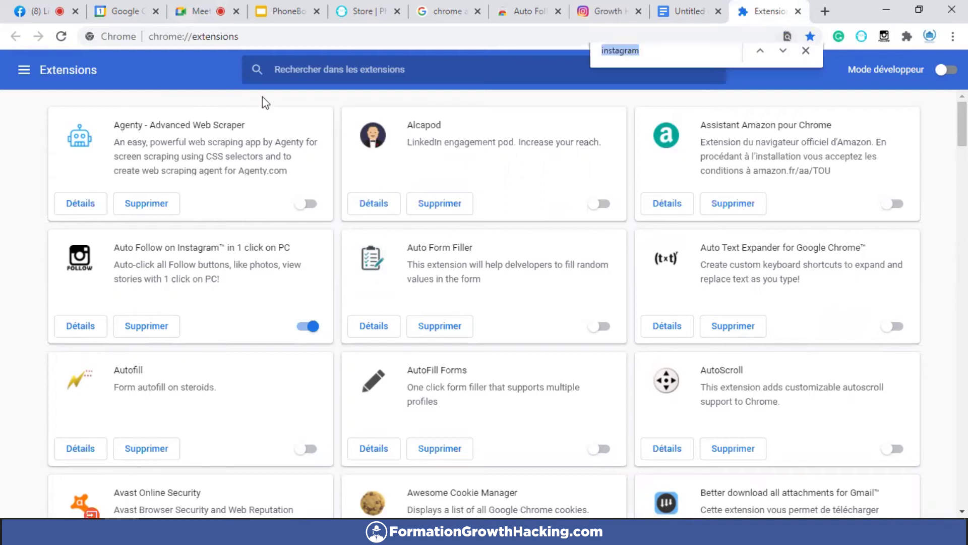
text(instagram)
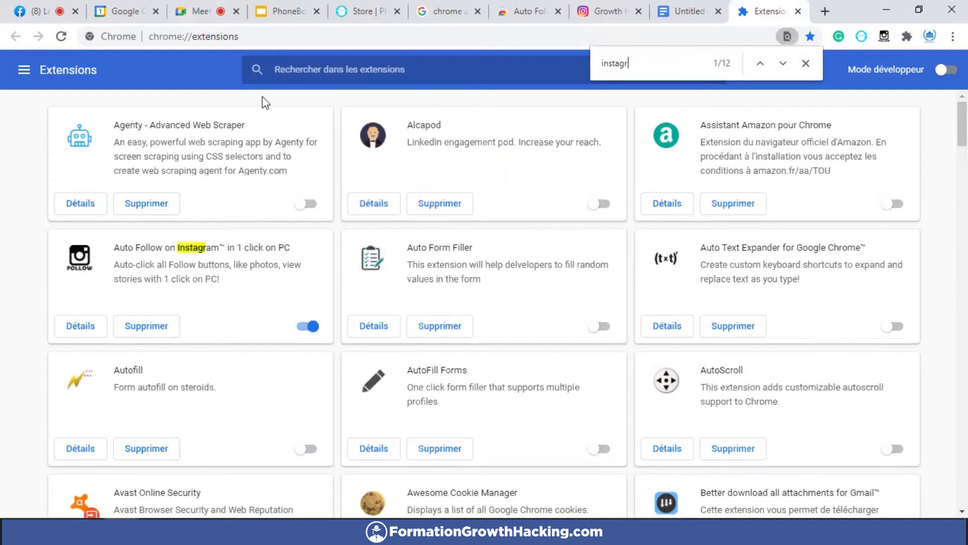
- Find the Bulk DM for IG extension card and switch it on
click(202, 12)
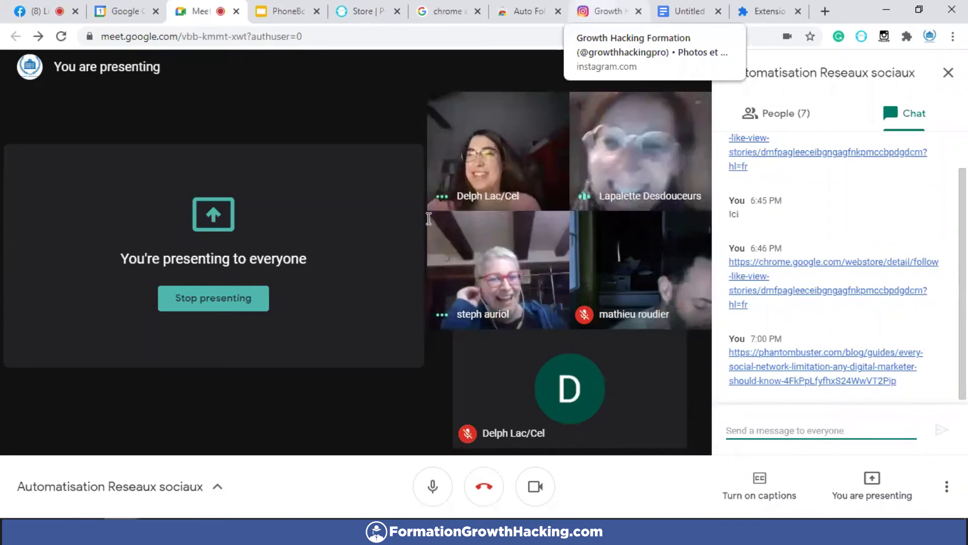
key(ctrl+8)
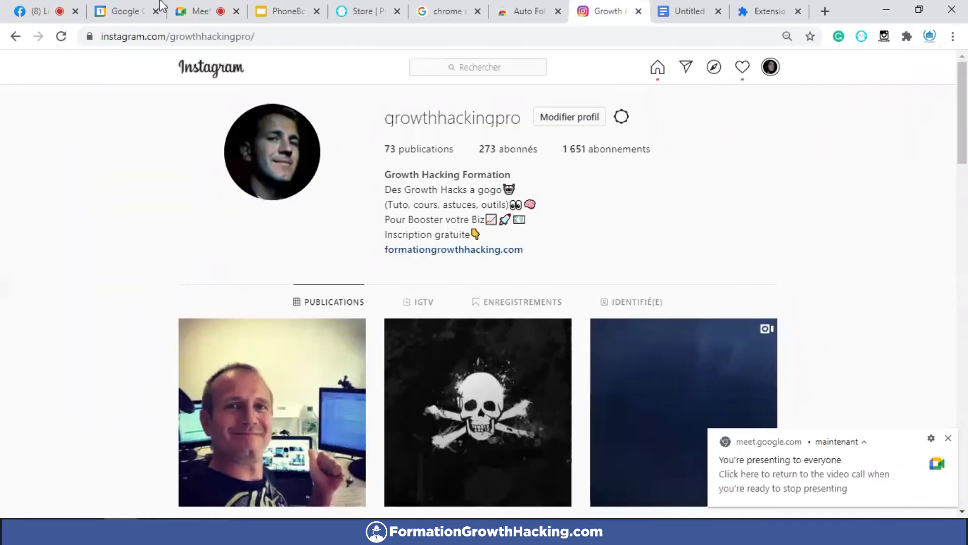
click(196, 7)
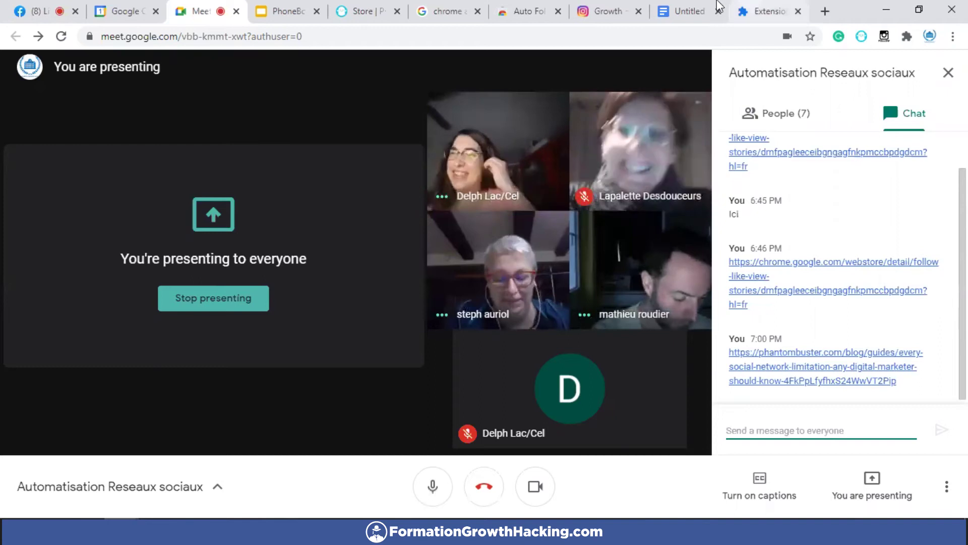
click(763, 9)
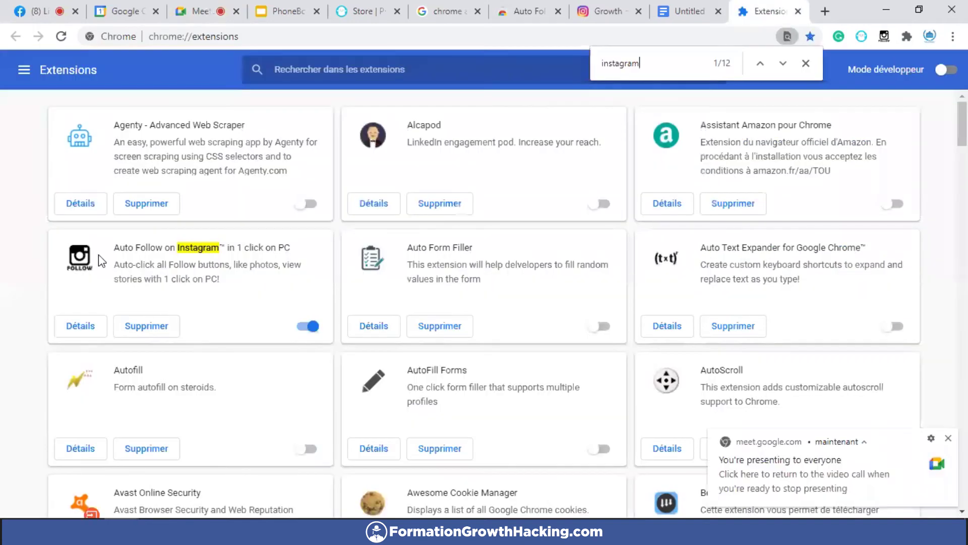
click(785, 62)
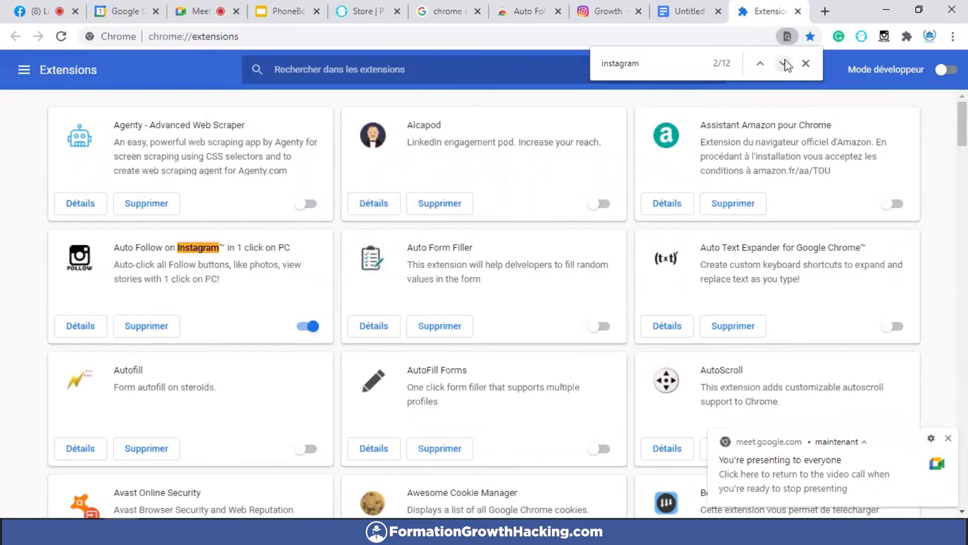
click(785, 63)
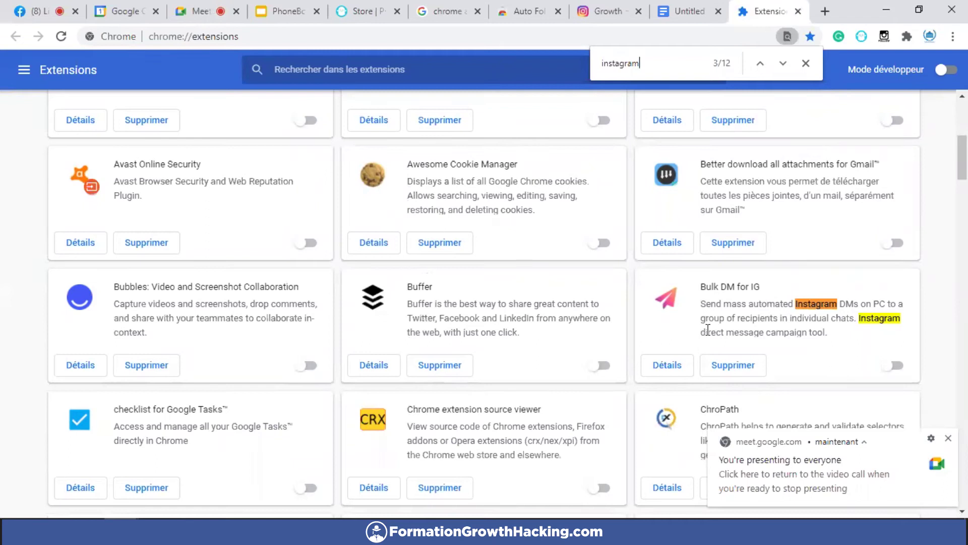
click(893, 366)
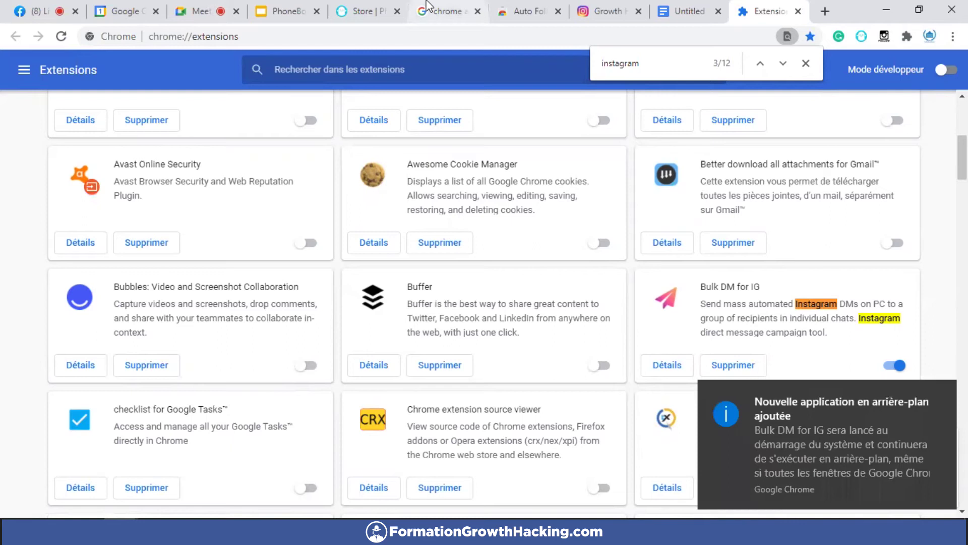
- On the Instagram tab, pin Bulk DM for IG to the toolbar from the Extensions menu
click(602, 14)
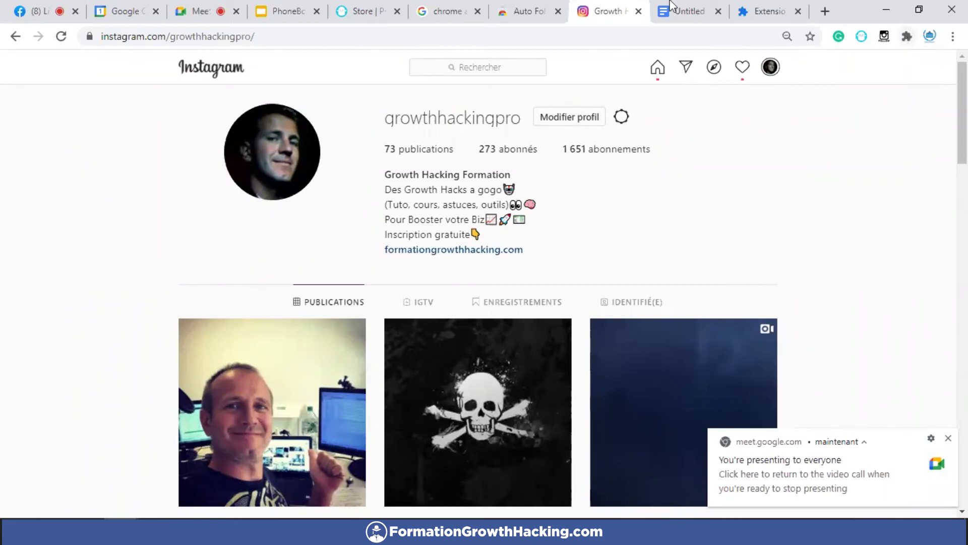
click(766, 11)
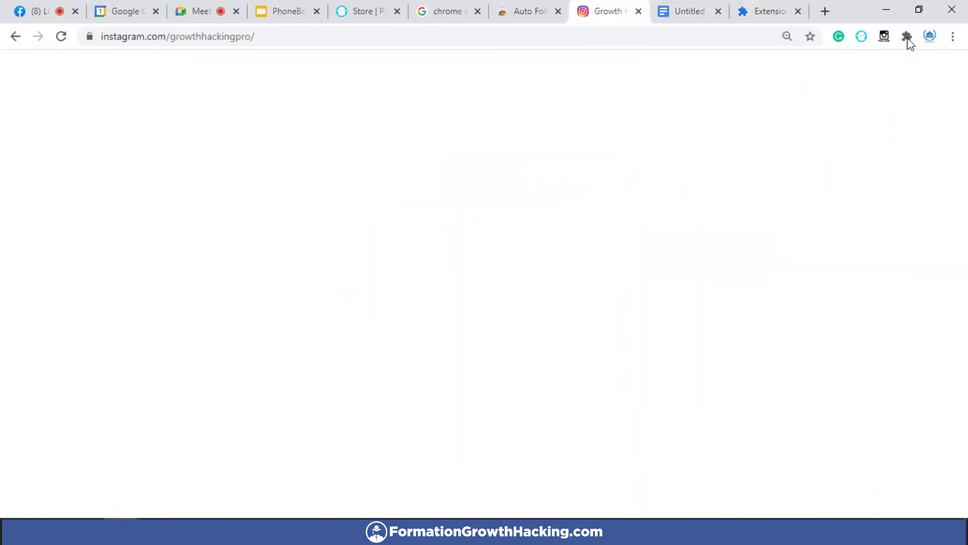
click(907, 37)
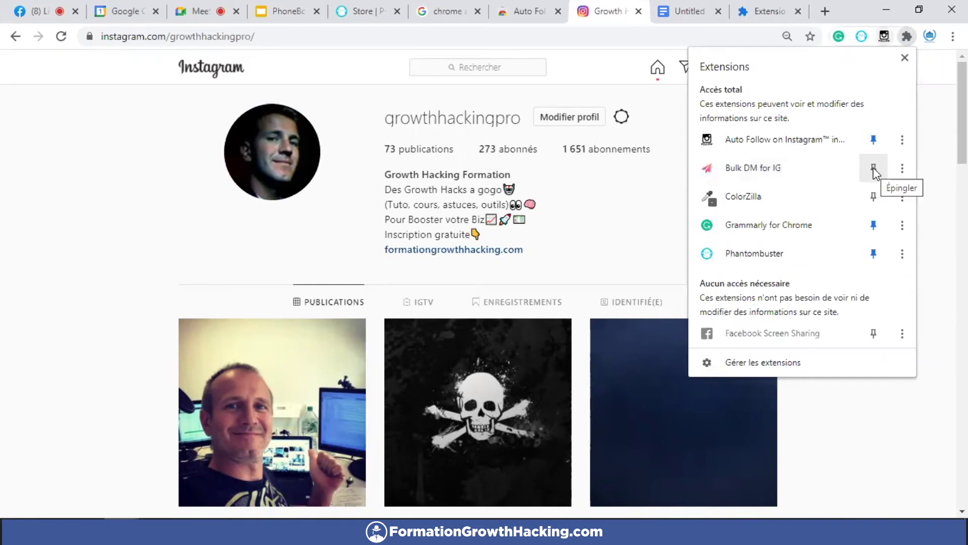
click(874, 168)
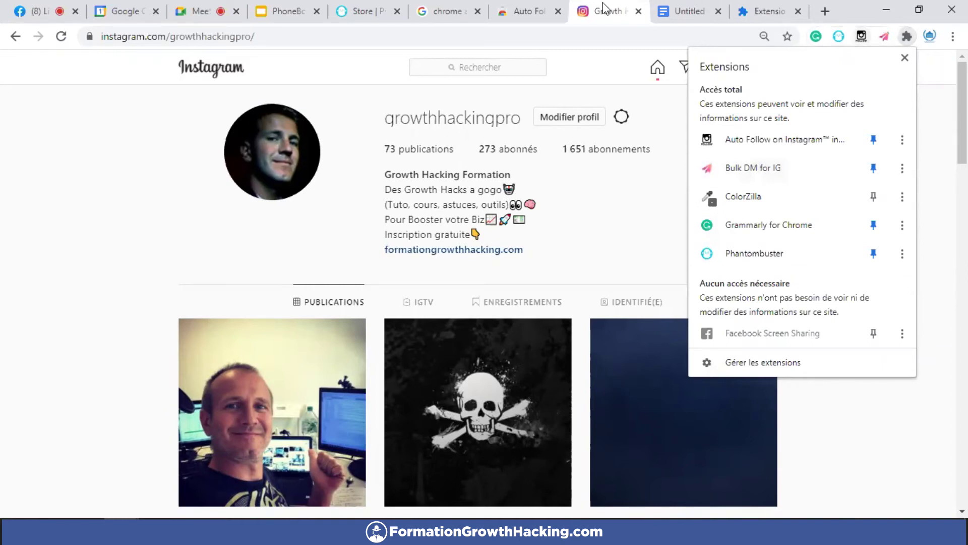
click(948, 151)
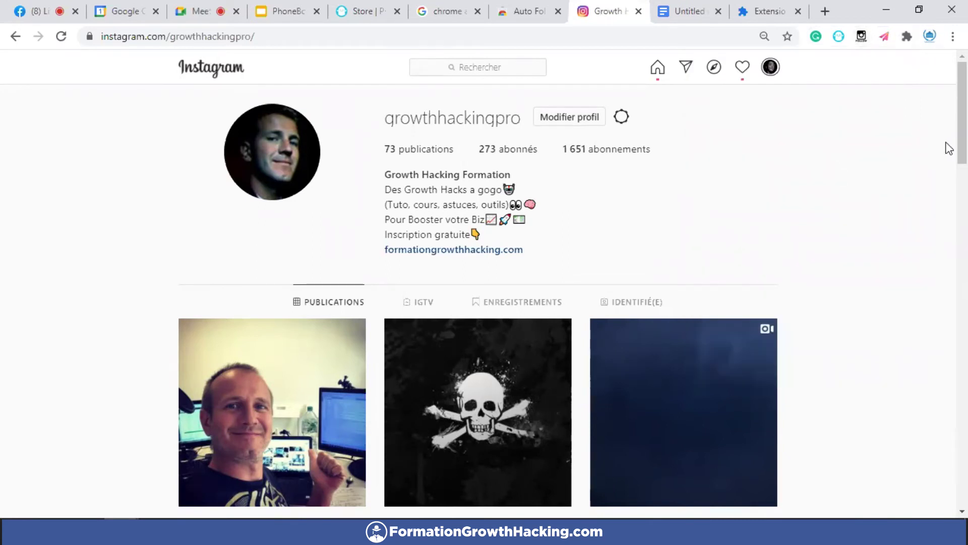
- Launch Bulk DM for IG from its new toolbar icon
scroll(947, 166, down, 1)
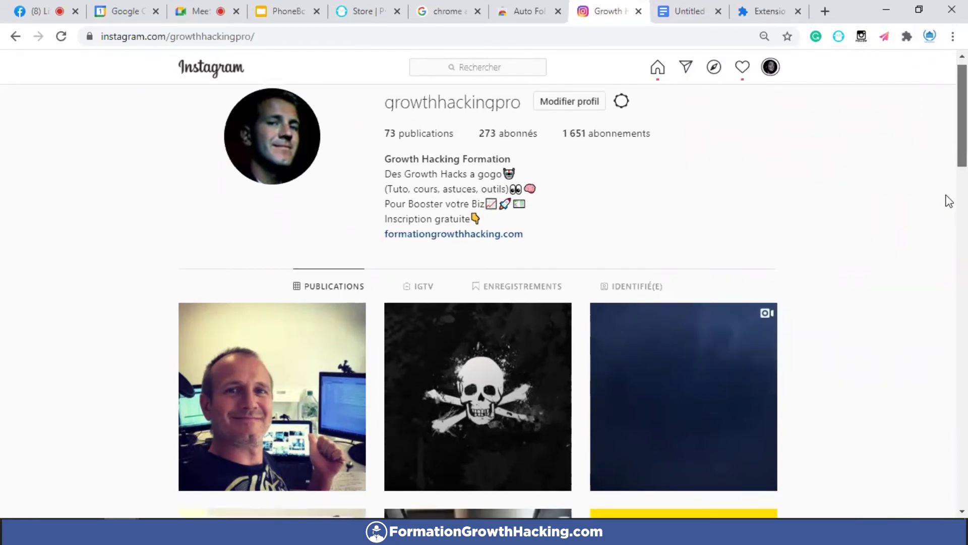
scroll(945, 151, down, 4)
scroll(944, 99, up, 4)
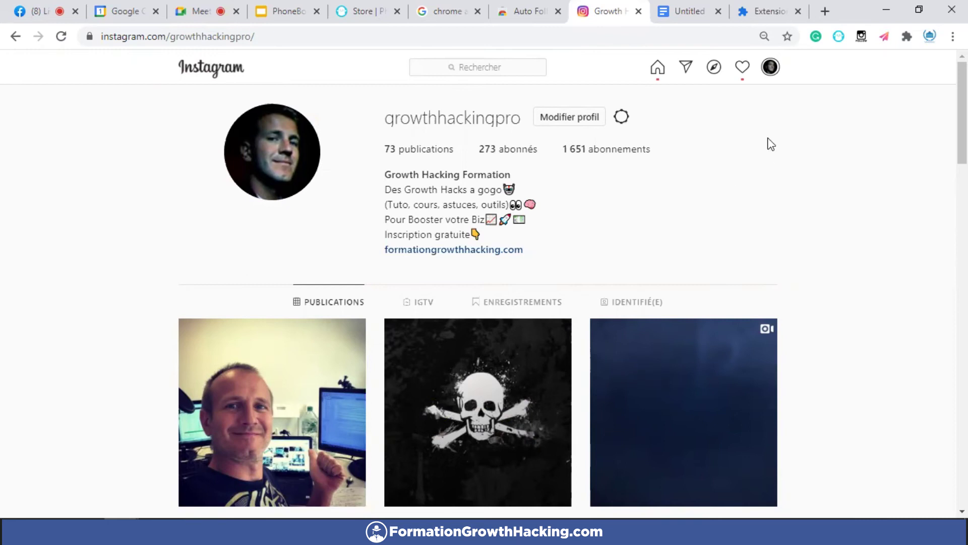
click(885, 38)
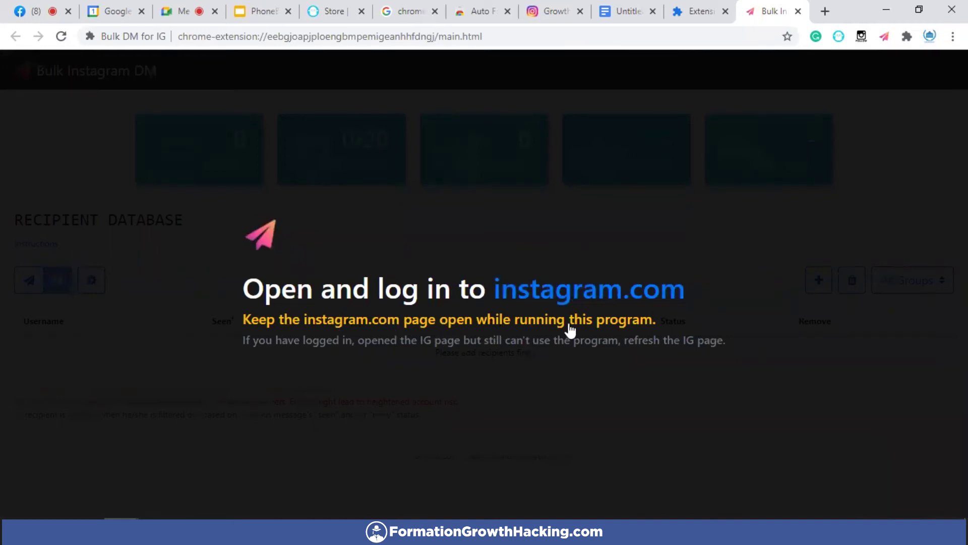
- Reload Instagram, reopen Bulk DM for IG, and highlight the RECIPIENT DATABASE heading
click(546, 11)
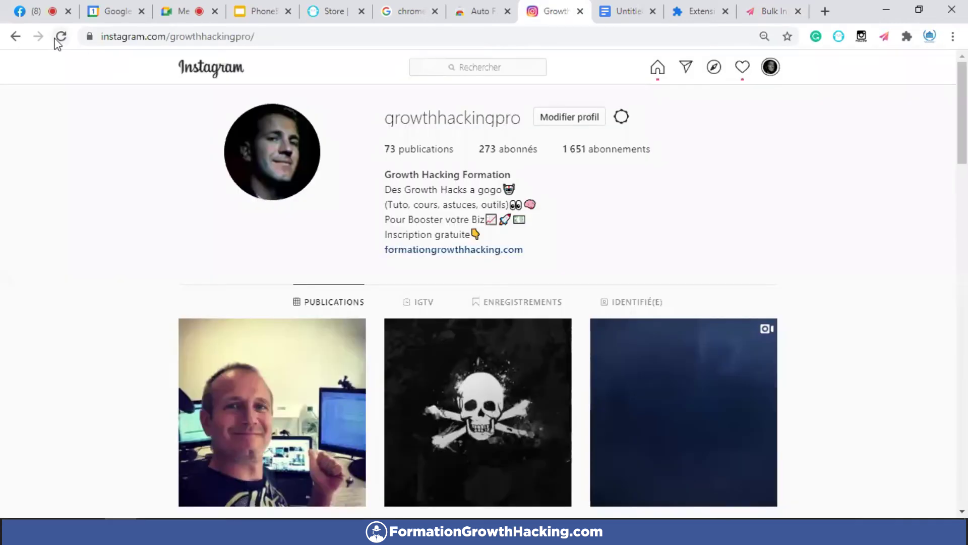
key(F5)
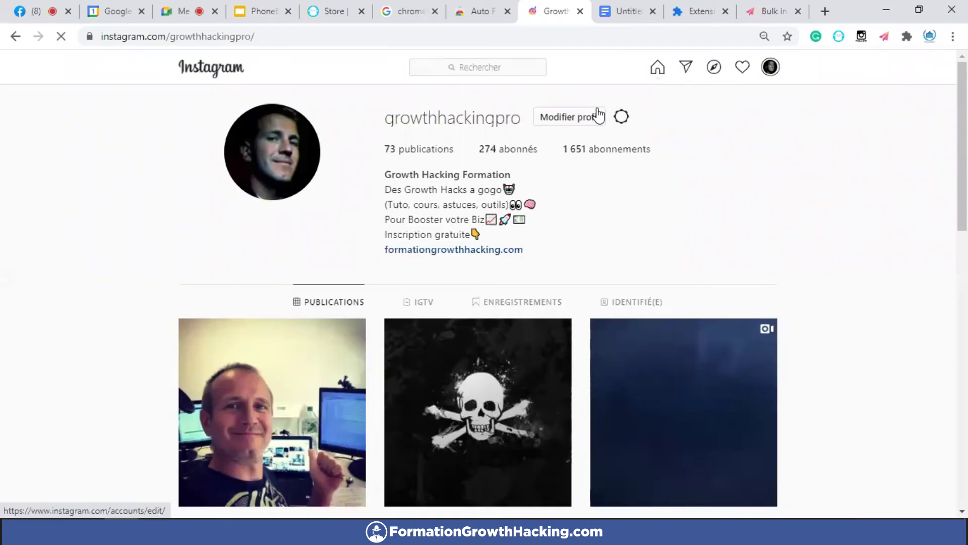
click(887, 36)
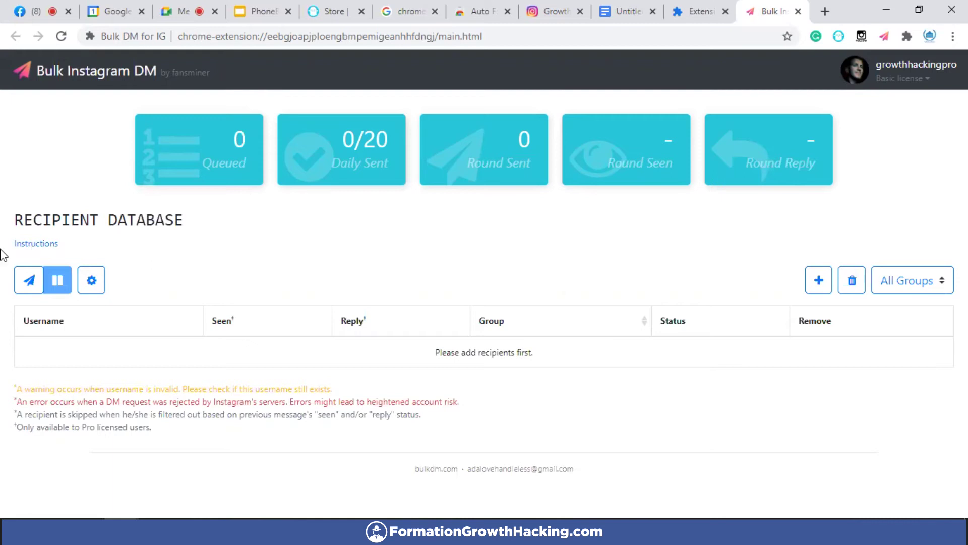
drag(18, 219, 198, 222)
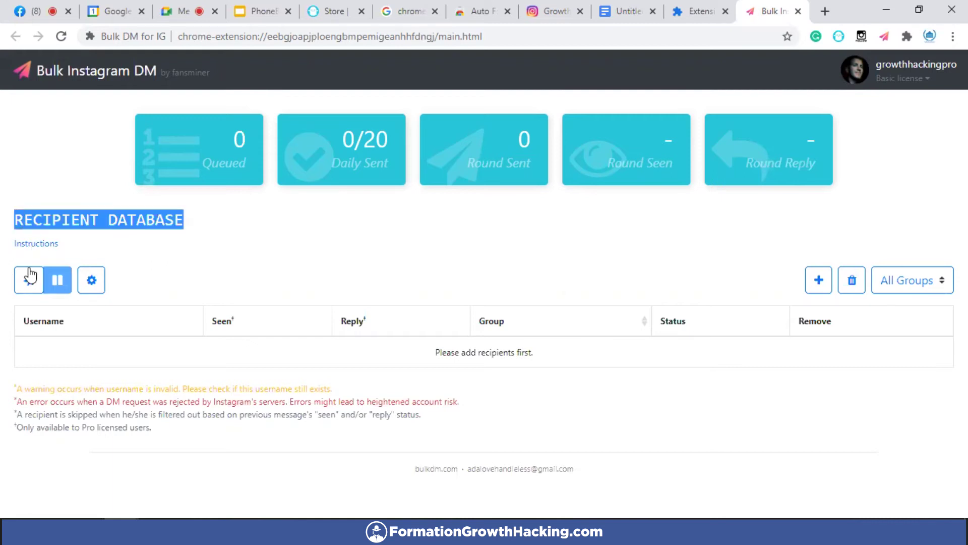
- Expand the instructions and highlight their heading and step 1 on adding recipients
click(42, 244)
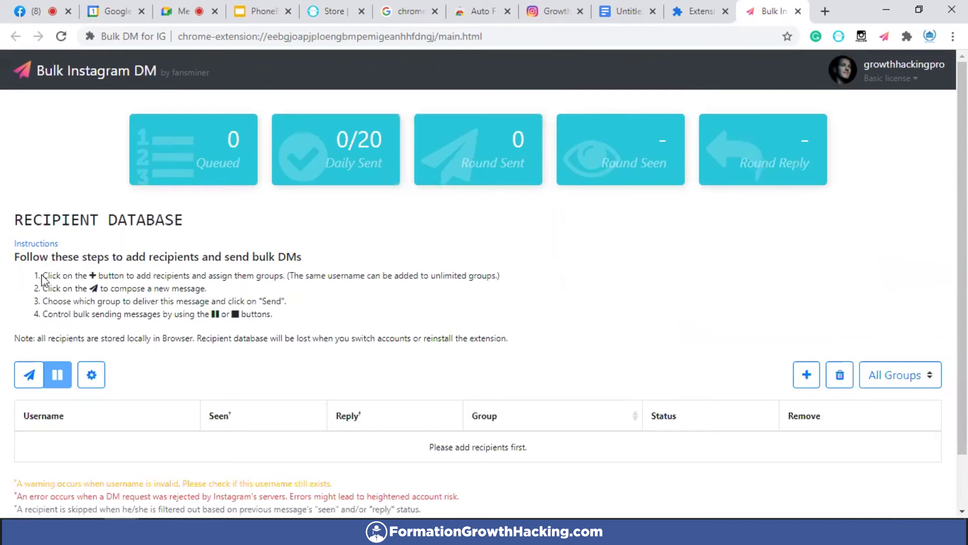
drag(31, 257, 132, 257)
drag(193, 257, 308, 256)
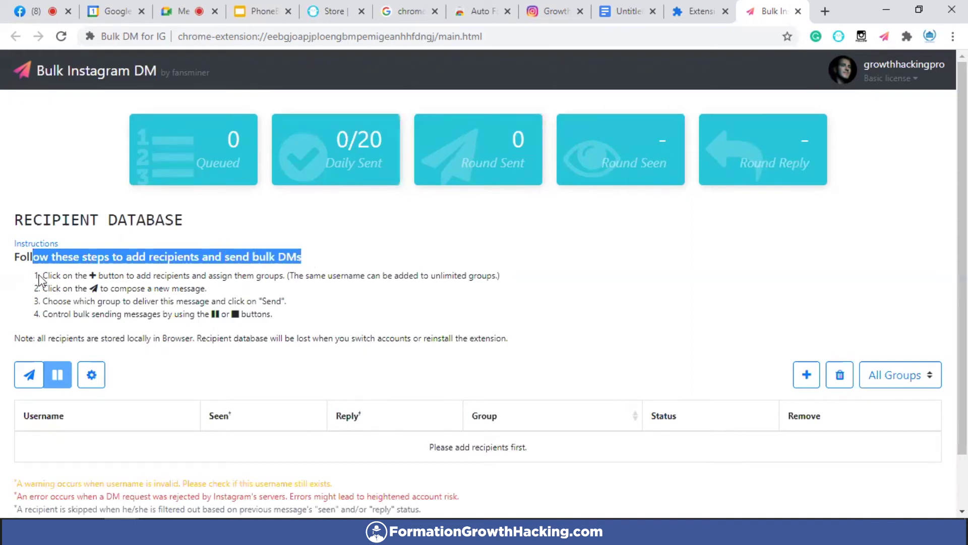
drag(97, 276, 186, 276)
drag(245, 274, 439, 274)
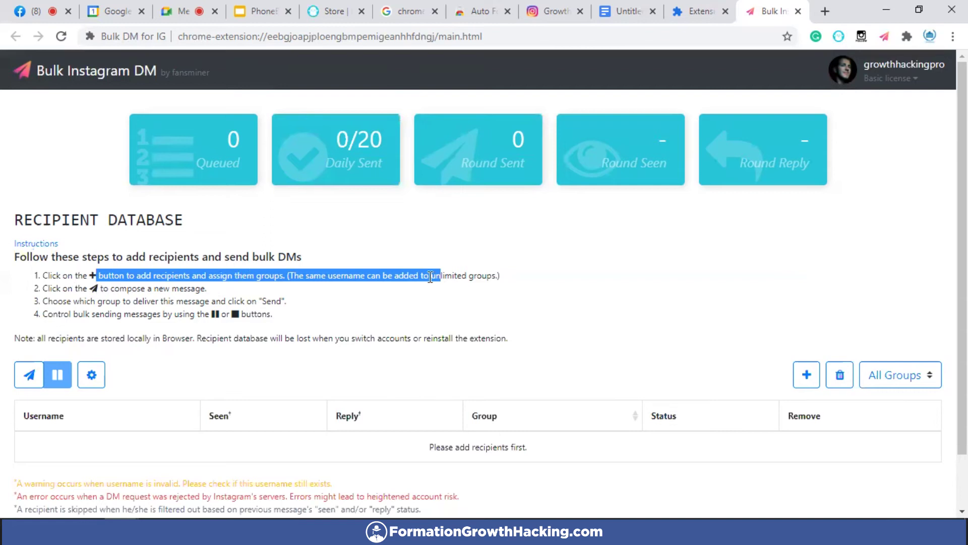
click(92, 289)
click(100, 290)
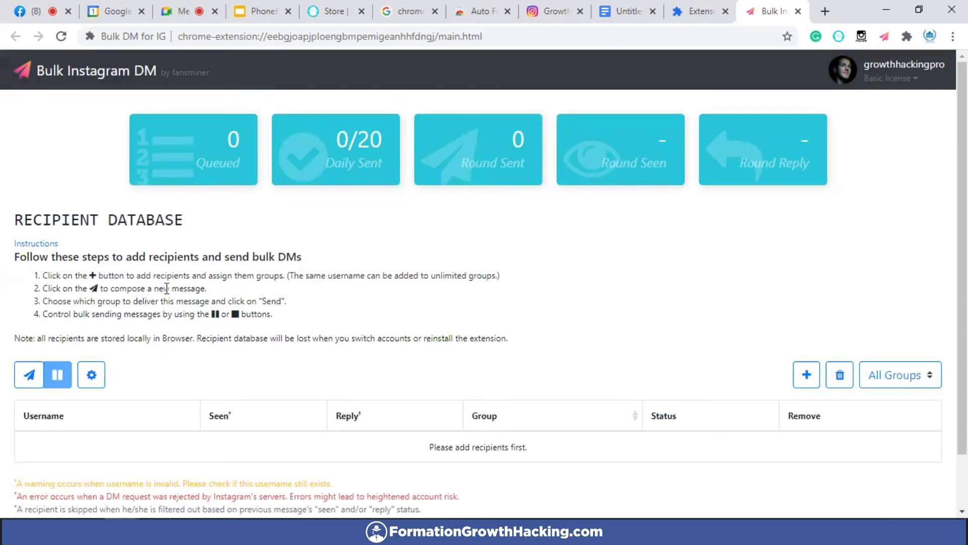
- Highlight steps 3 and 4 on choosing a group and bulk sending, then open Add recipients
drag(126, 299, 291, 306)
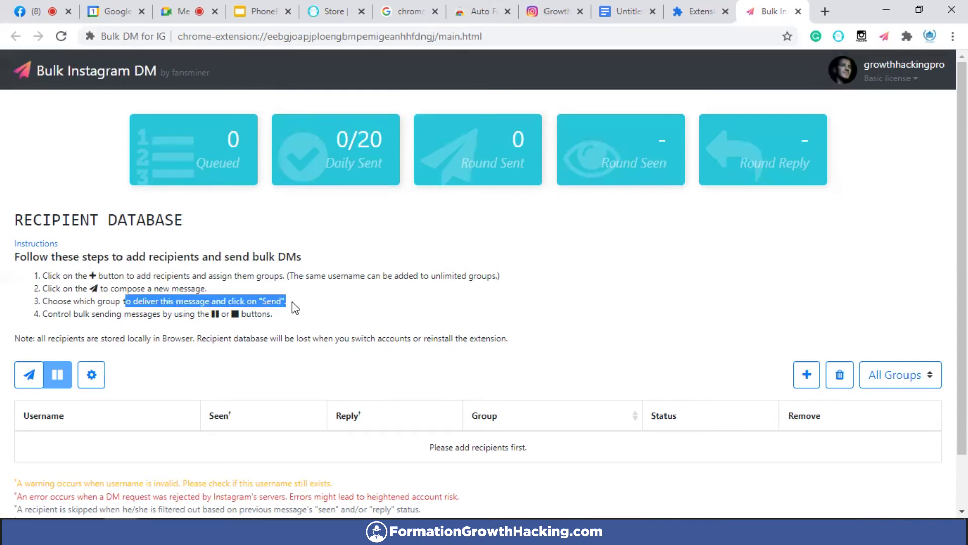
drag(60, 314, 214, 313)
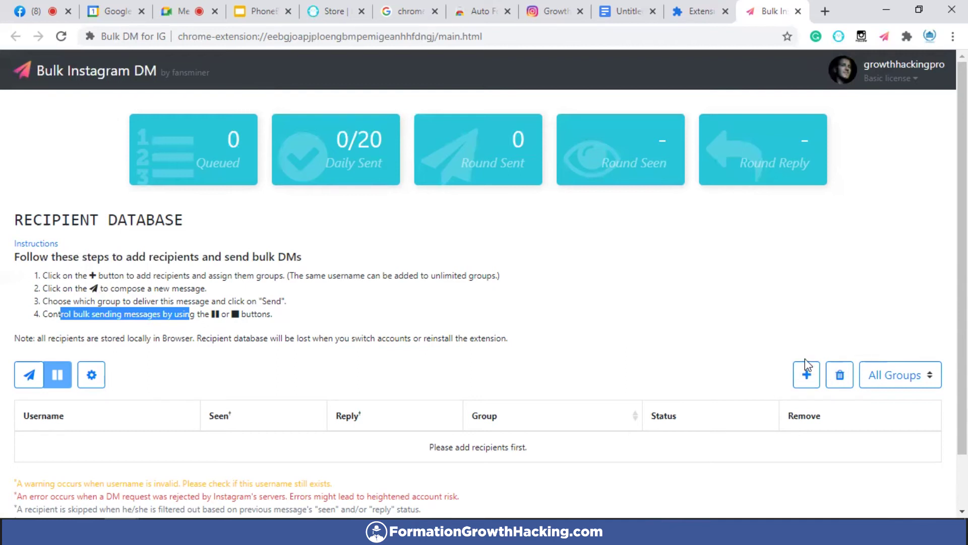
click(806, 374)
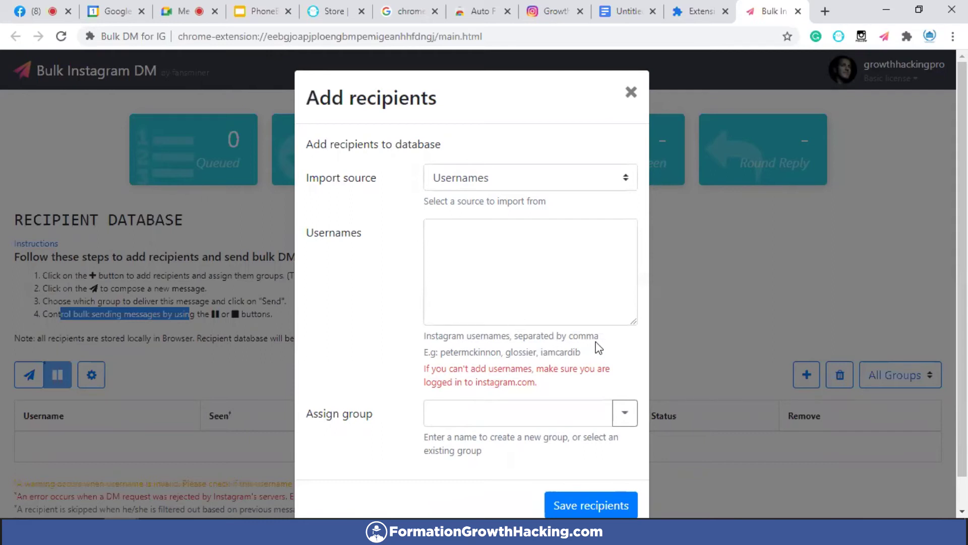
click(442, 354)
drag(473, 356, 584, 357)
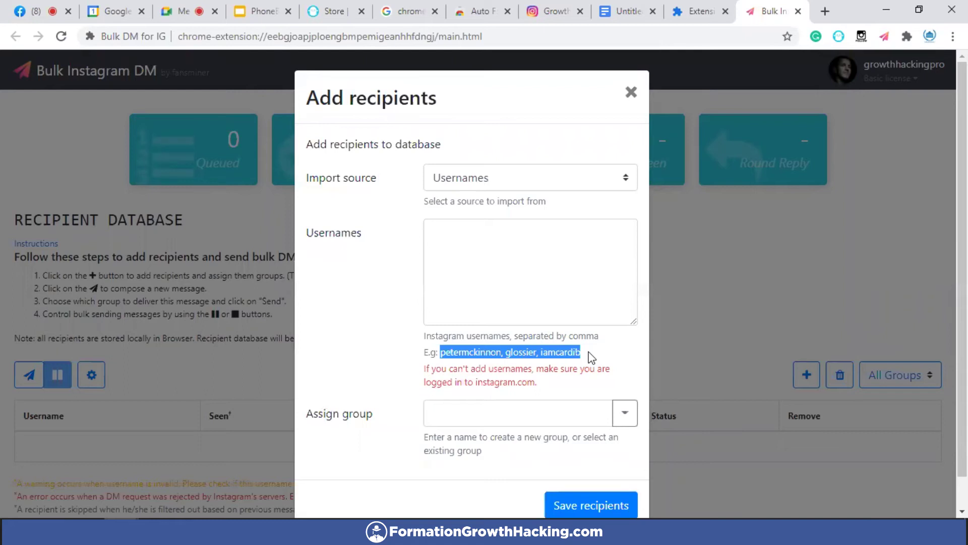
click(507, 183)
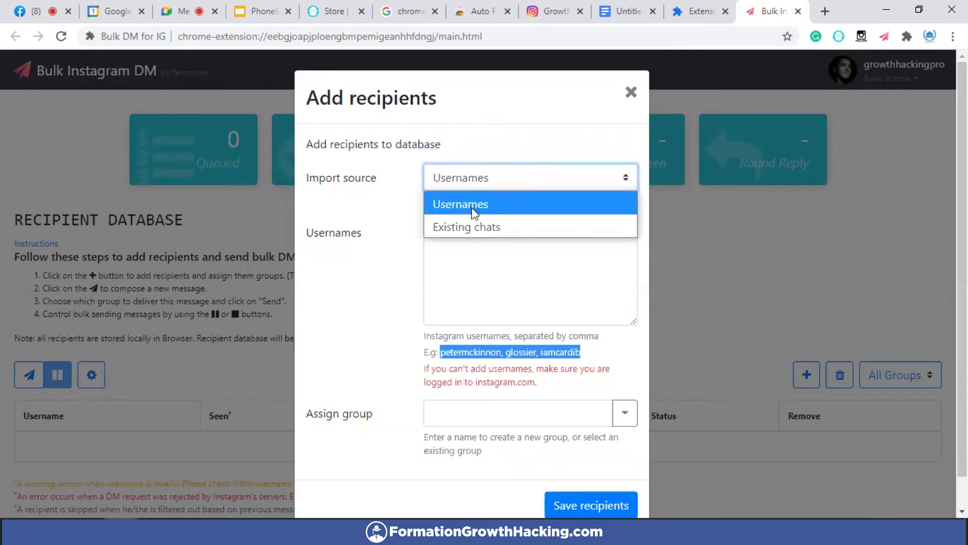
click(479, 227)
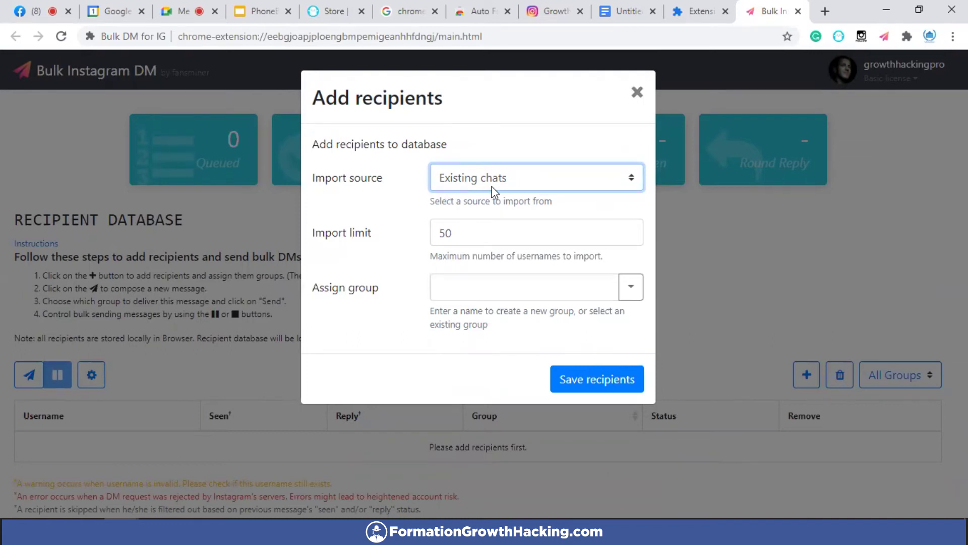
click(504, 185)
click(489, 199)
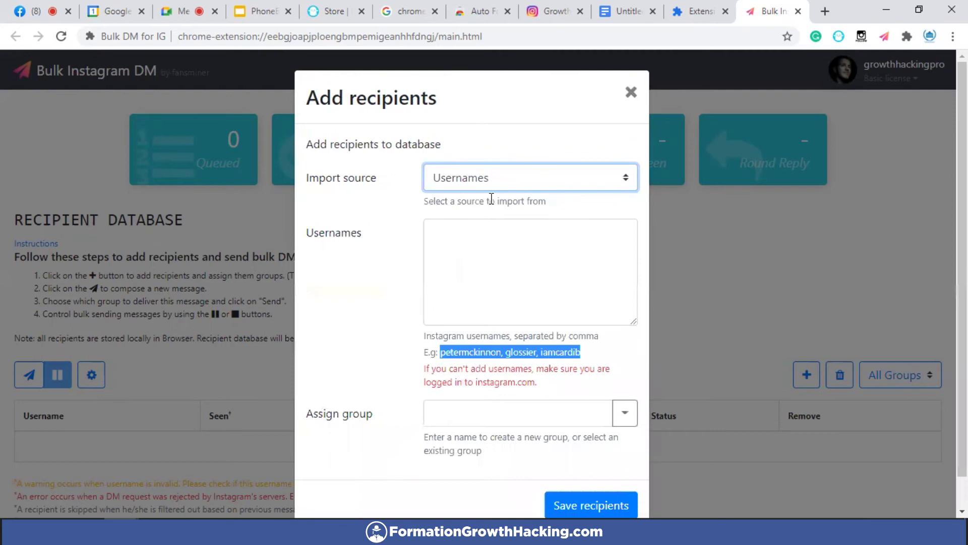
click(486, 240)
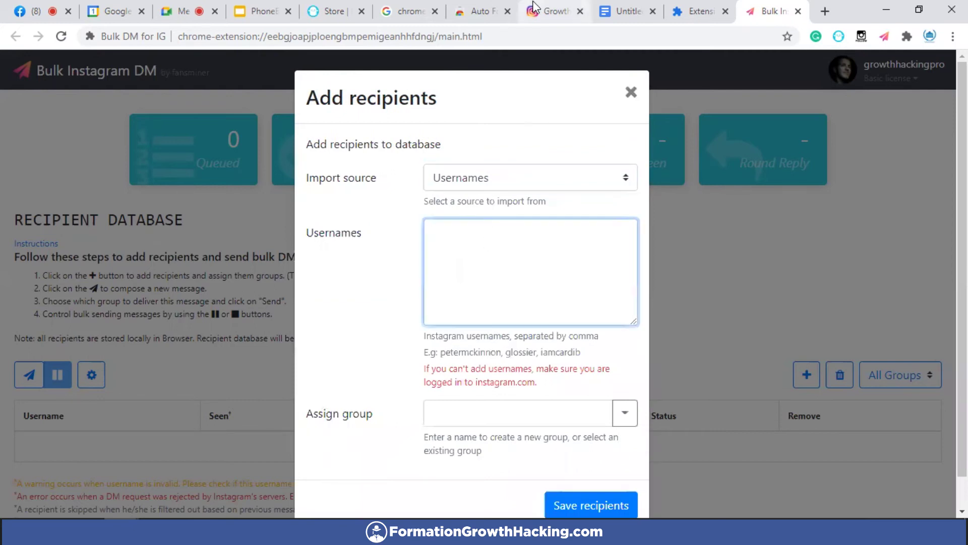
- Search Google for buzzsumo in a new tab, then for 'hypeer influencer'
click(825, 11)
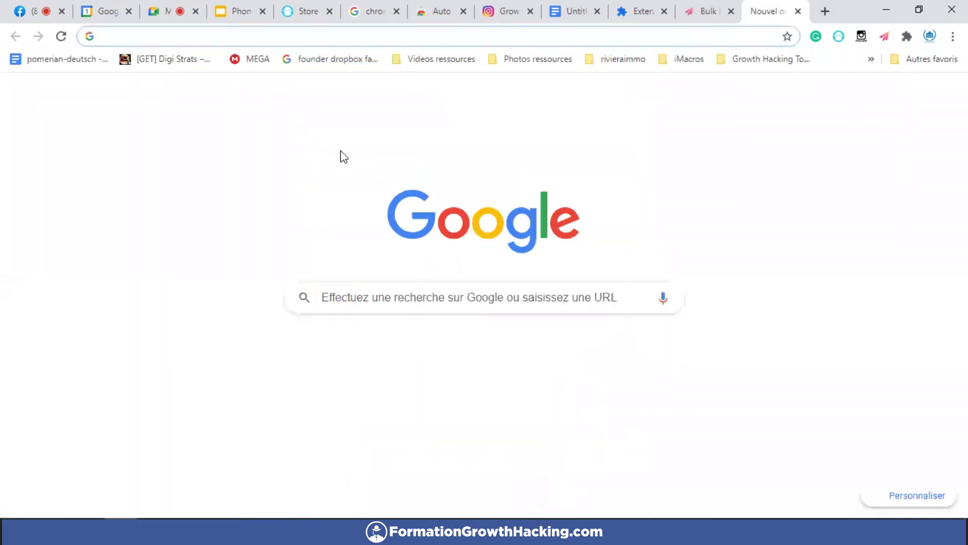
text(buzzsumo)
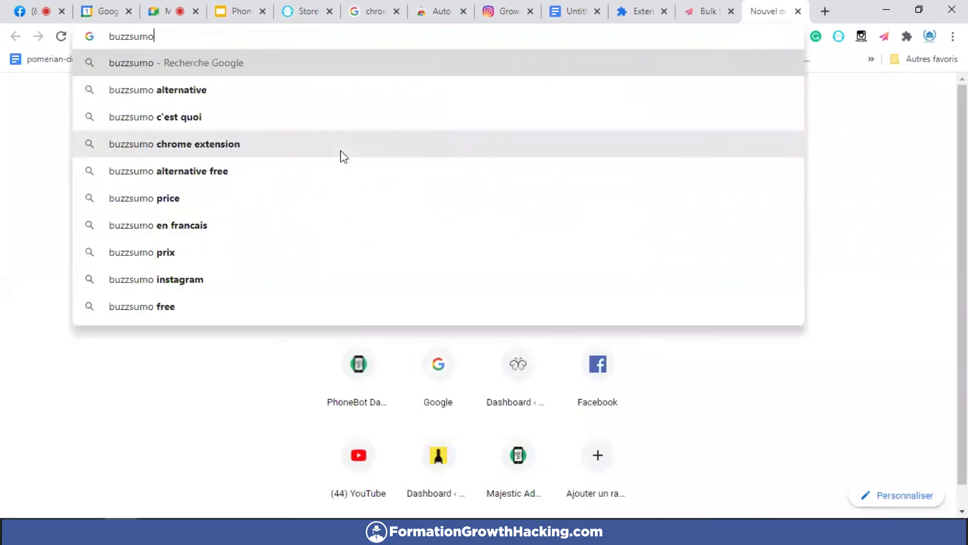
key(Return)
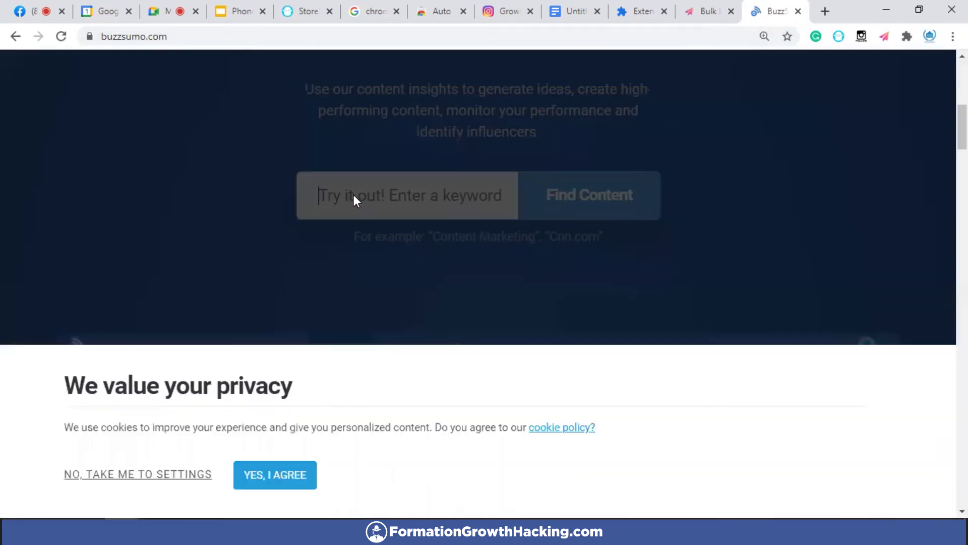
click(279, 37)
text(bu)
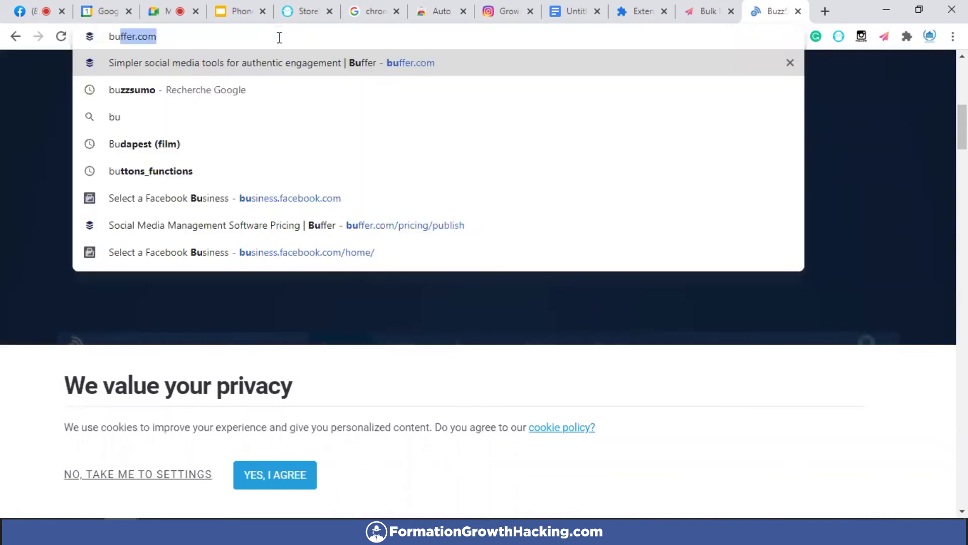
text(ffer.com)
text(h)
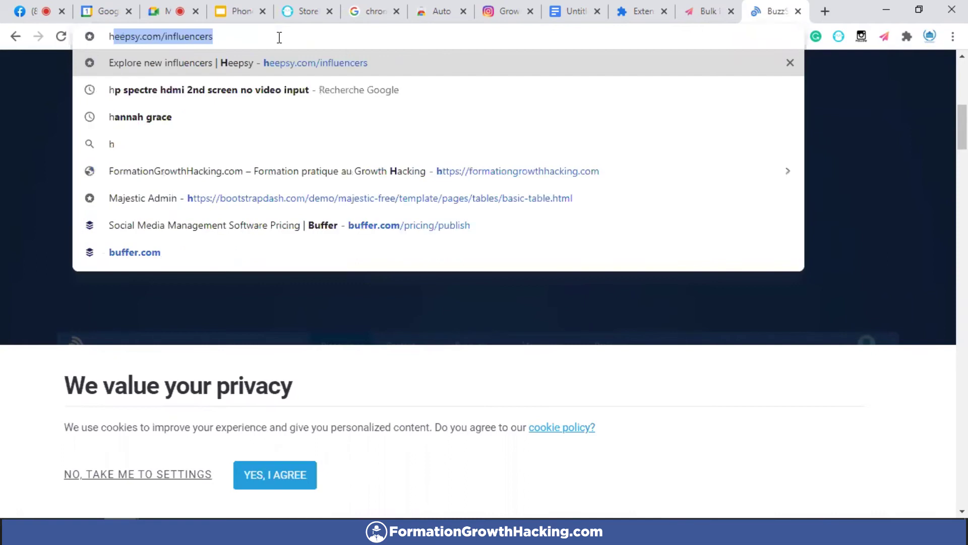
text(yp)
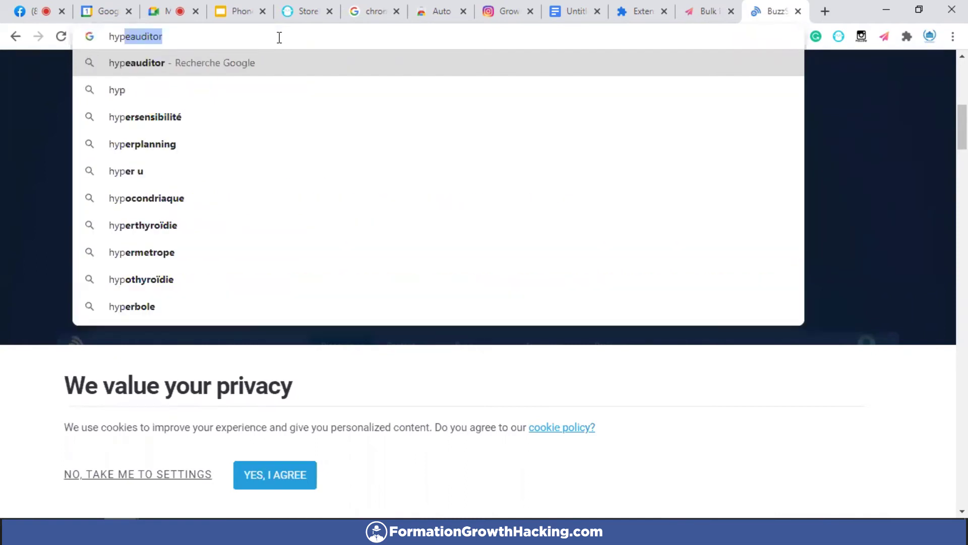
text(e)
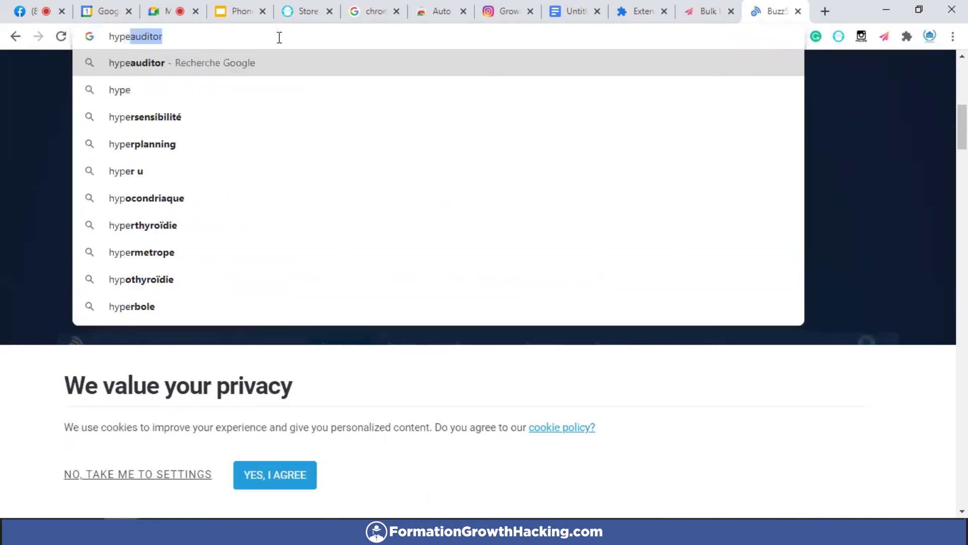
text(er )
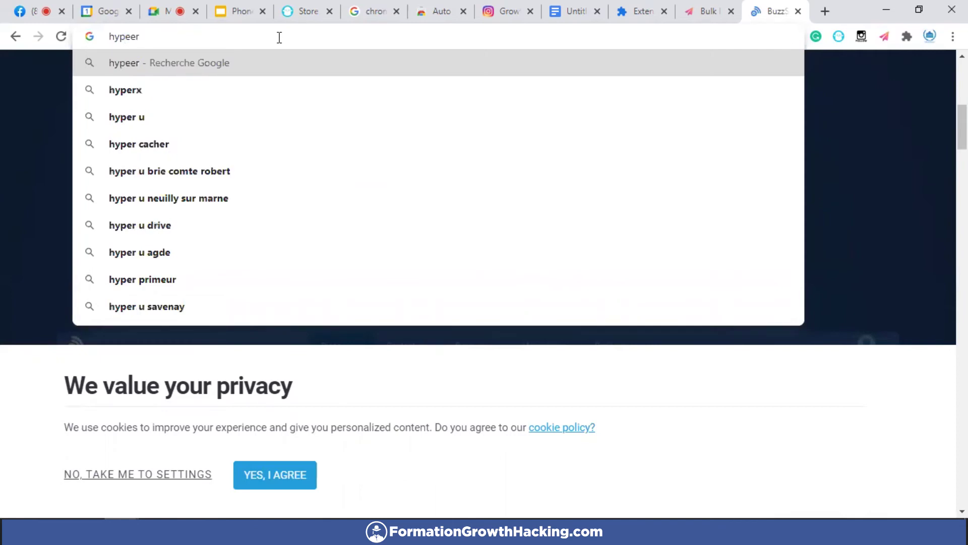
text(influencer)
key(Return)
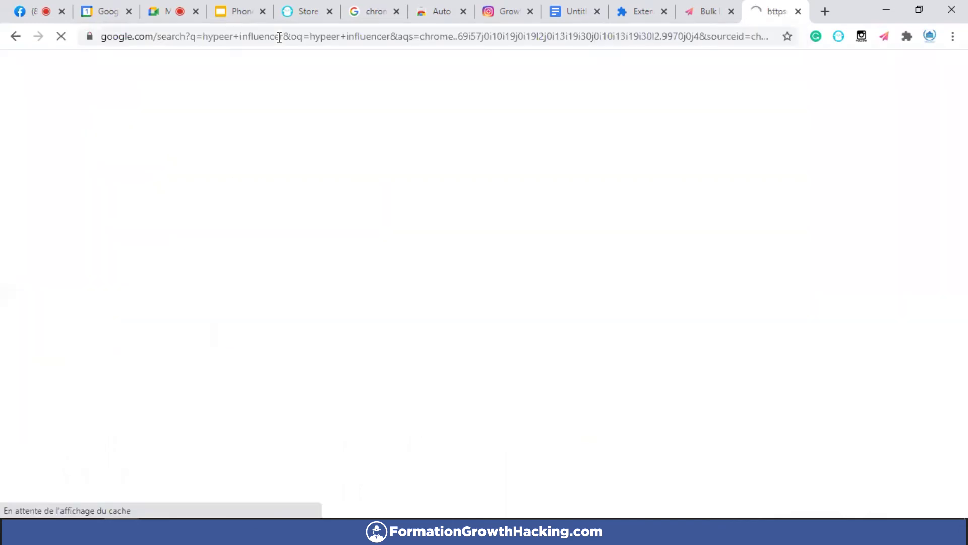
- Correct the query to 'influencer platforms' and search again
scroll(205, 263, down, 2)
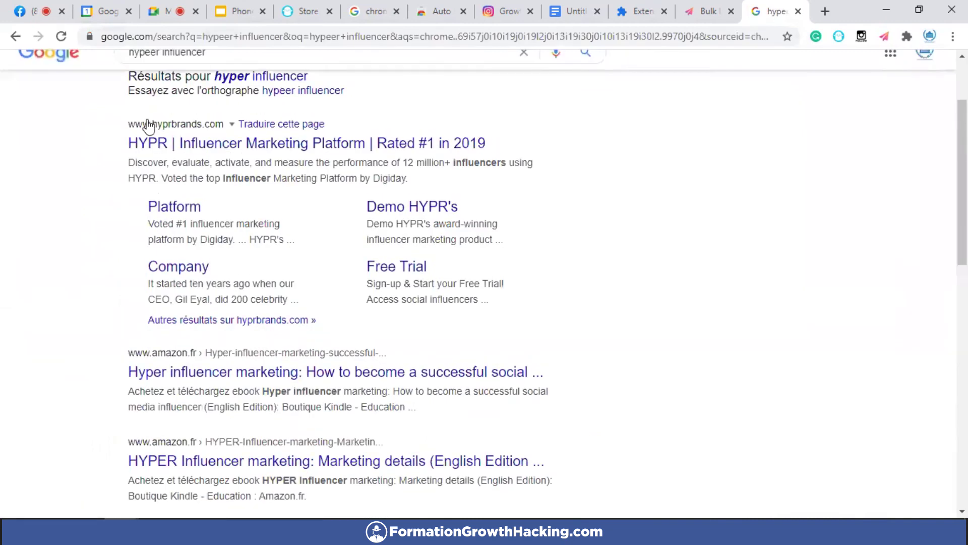
scroll(152, 121, up, 2)
double_click(133, 81)
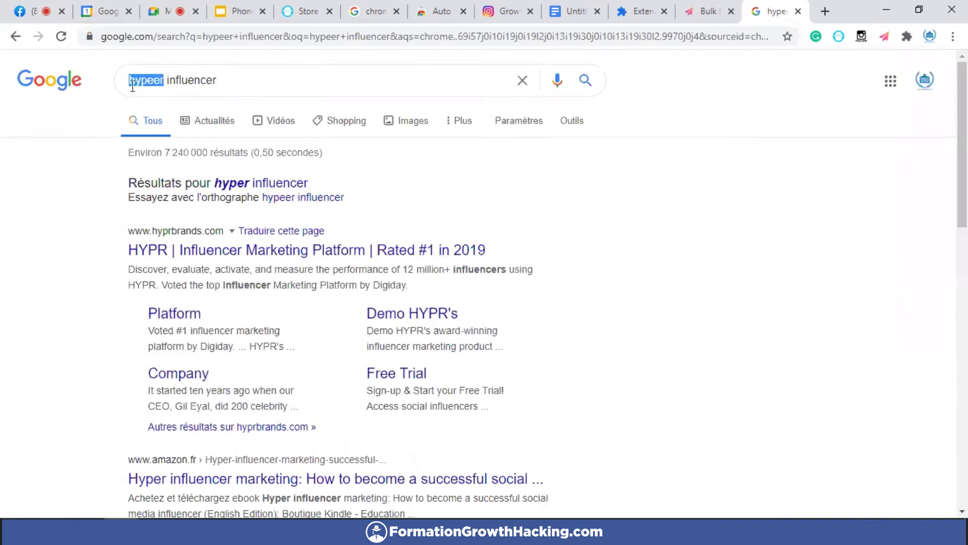
key(BackSpace)
text(plat)
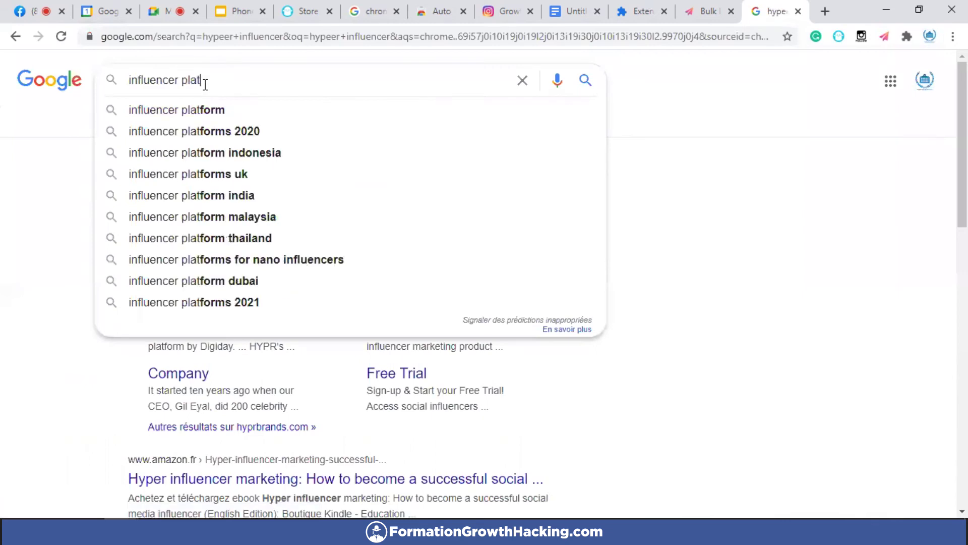
text(forms)
key(Return)
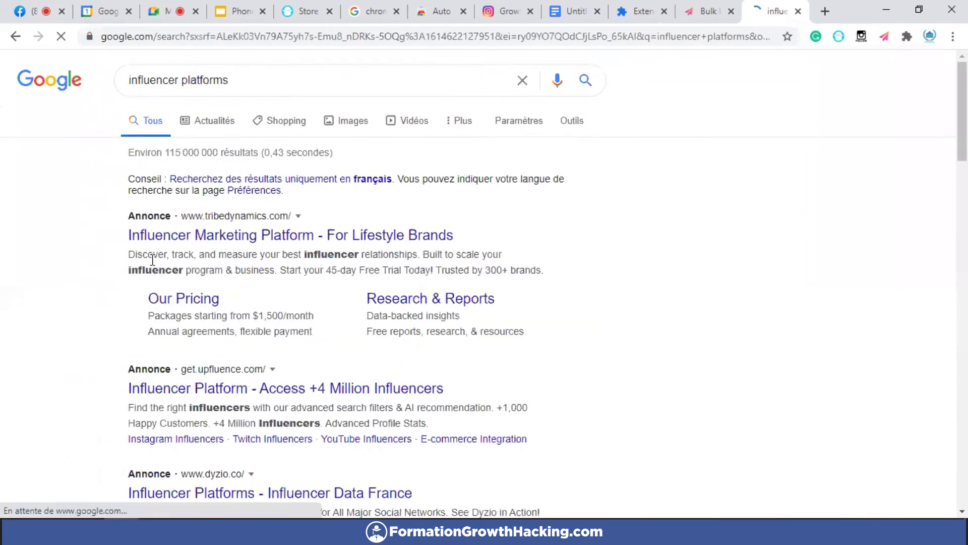
- Replace the query with 'heeps' and run the heepsy suggestion
scroll(223, 252, down, 1)
scroll(222, 253, down, 1)
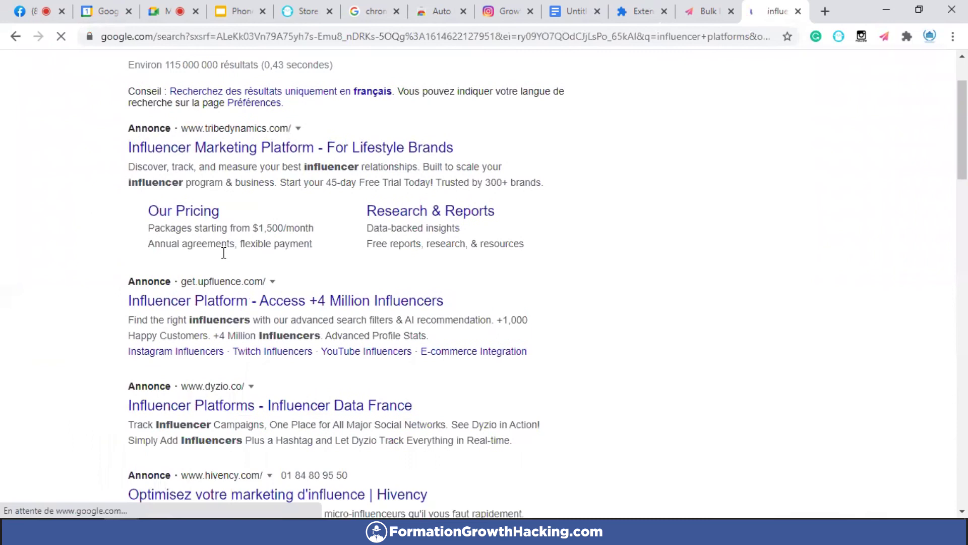
scroll(154, 84, up, 2)
triple_click(154, 84)
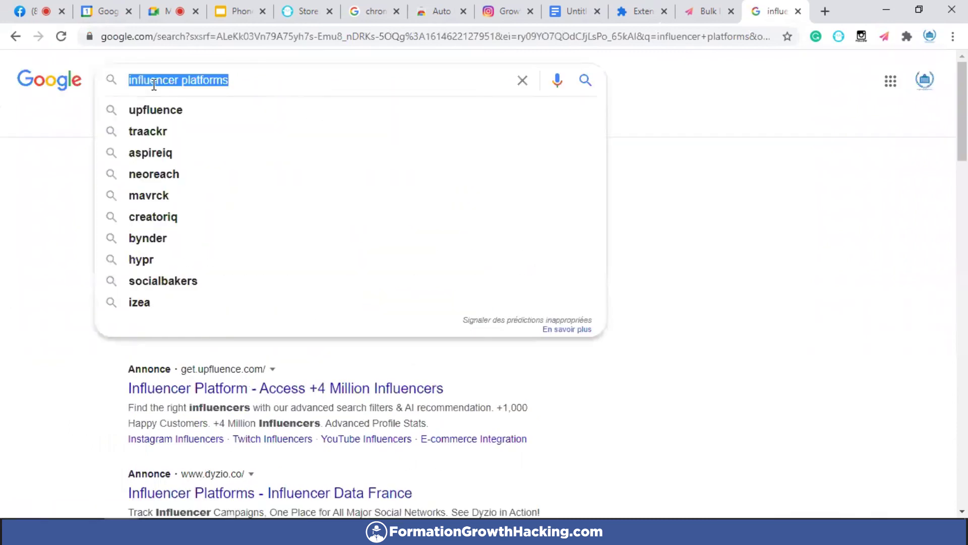
text(heep)
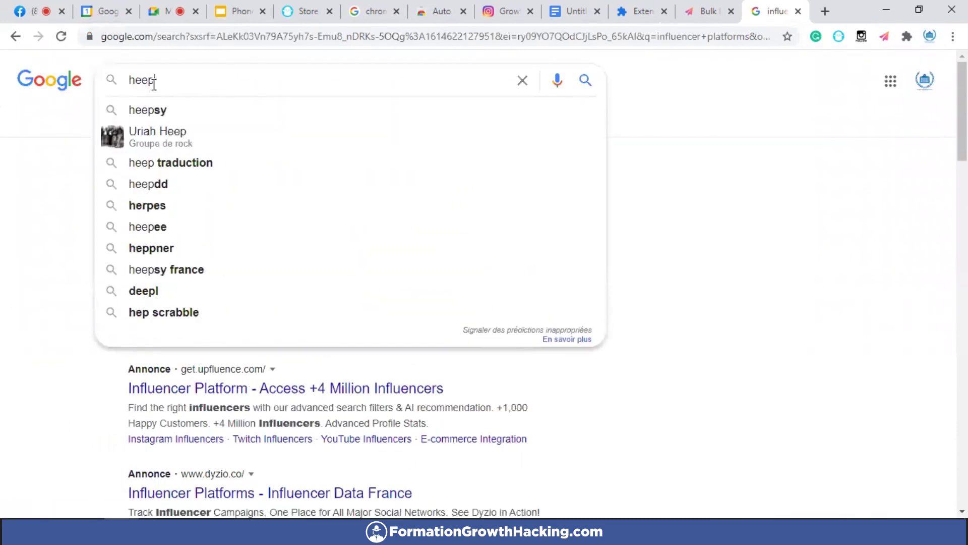
text(s)
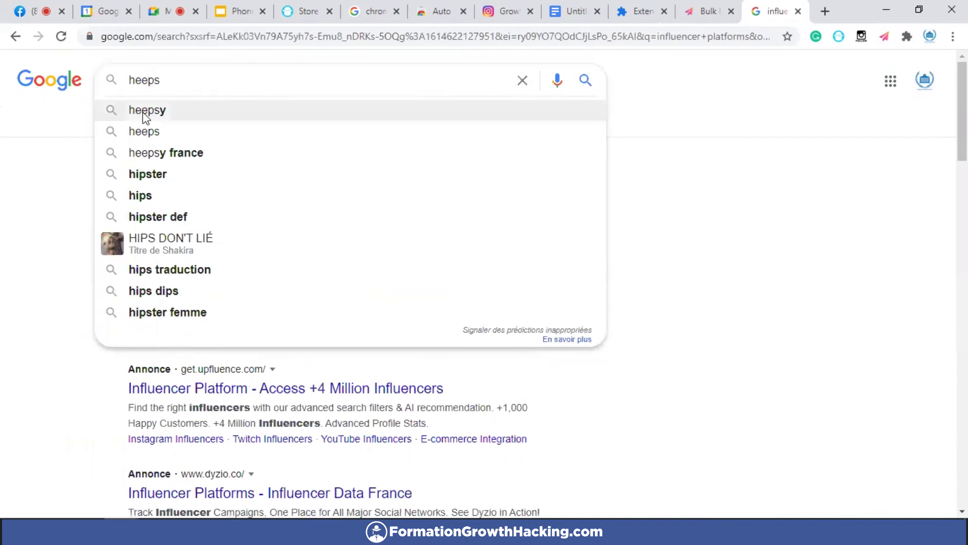
click(145, 117)
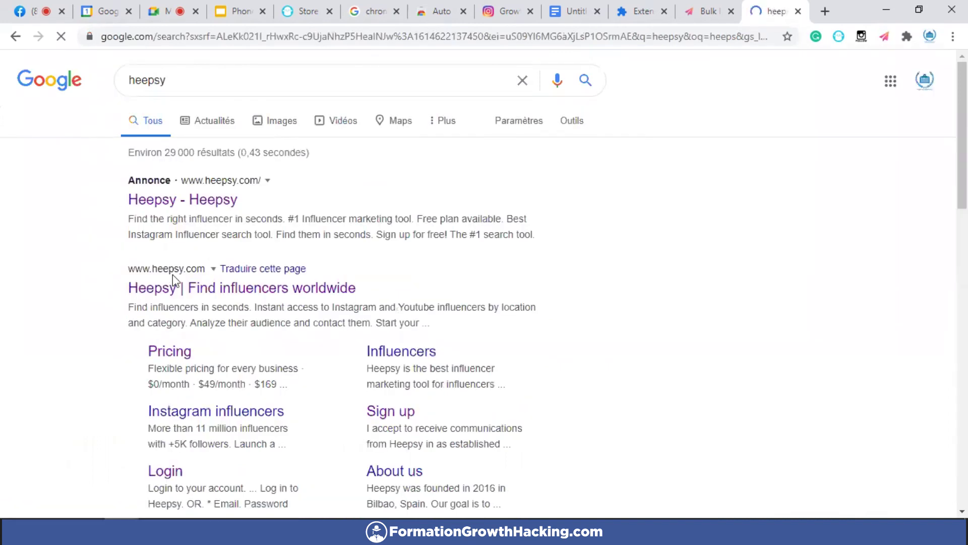
- Open the Heepsy 'Find influencers worldwide' site and show its Advanced metrics filters
click(194, 292)
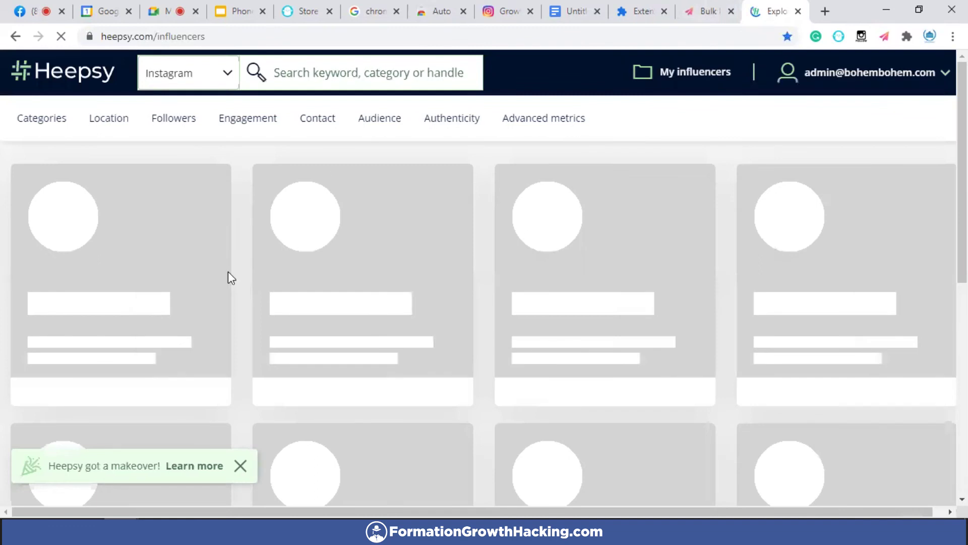
click(517, 132)
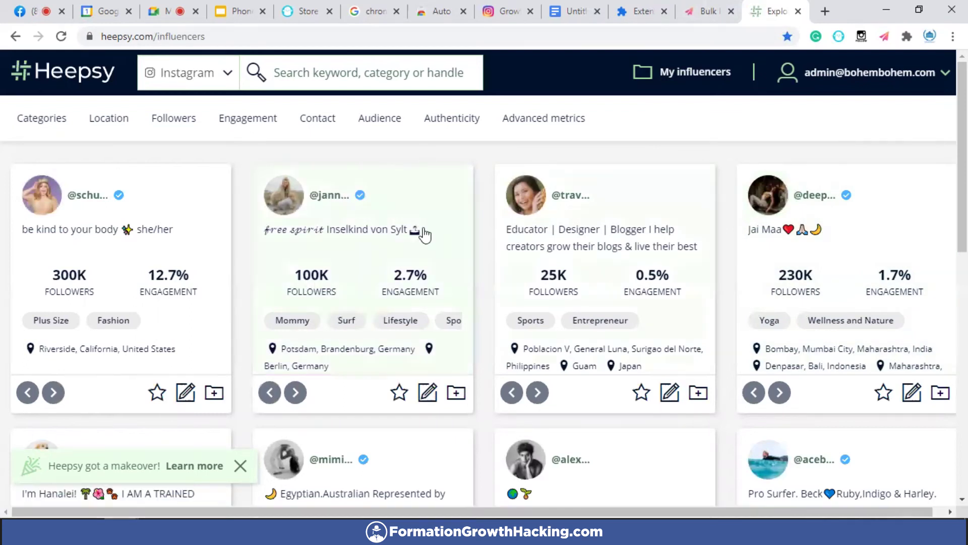
- Back on Instagram, search 'growthhacking' and open the growth_hacking_france profile
click(509, 15)
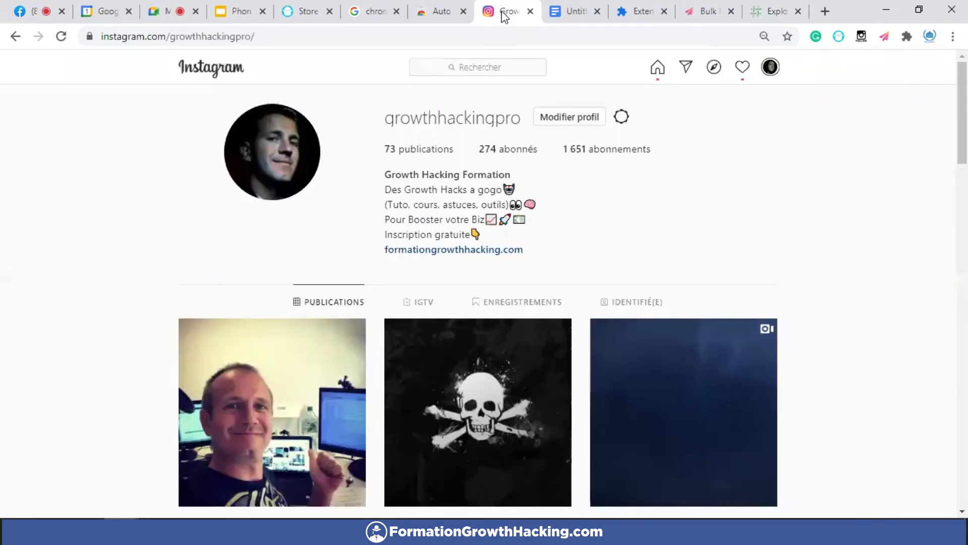
click(443, 72)
text(gr)
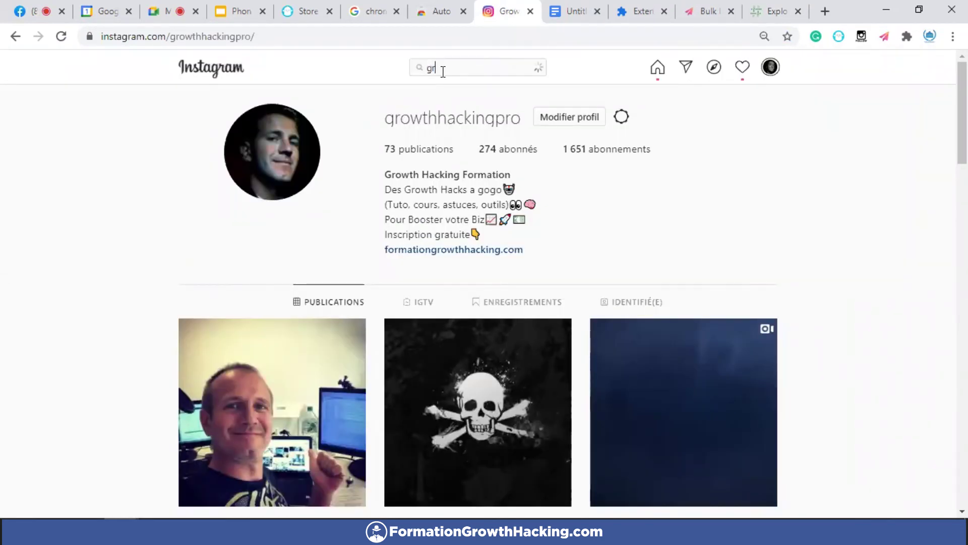
text(owth)
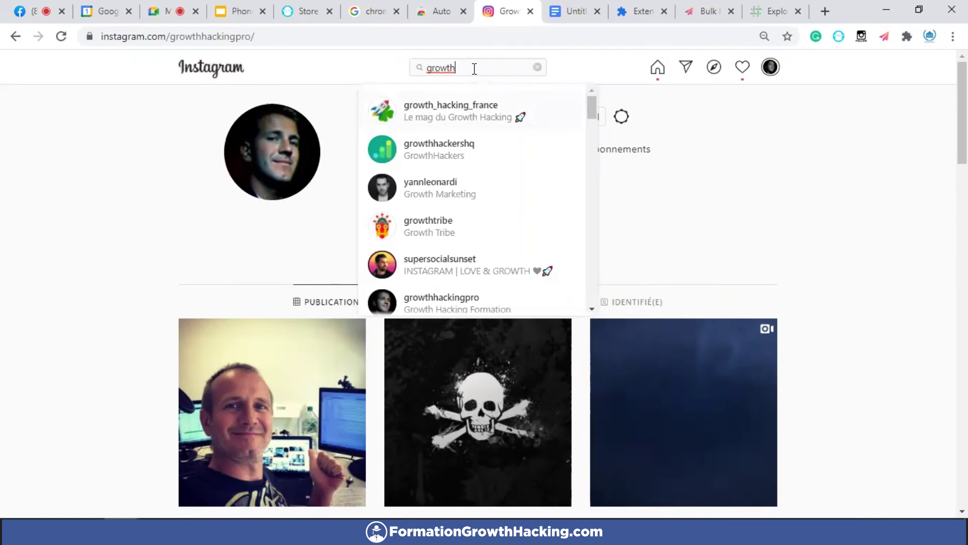
key(ctrl+a)
text(negotiati)
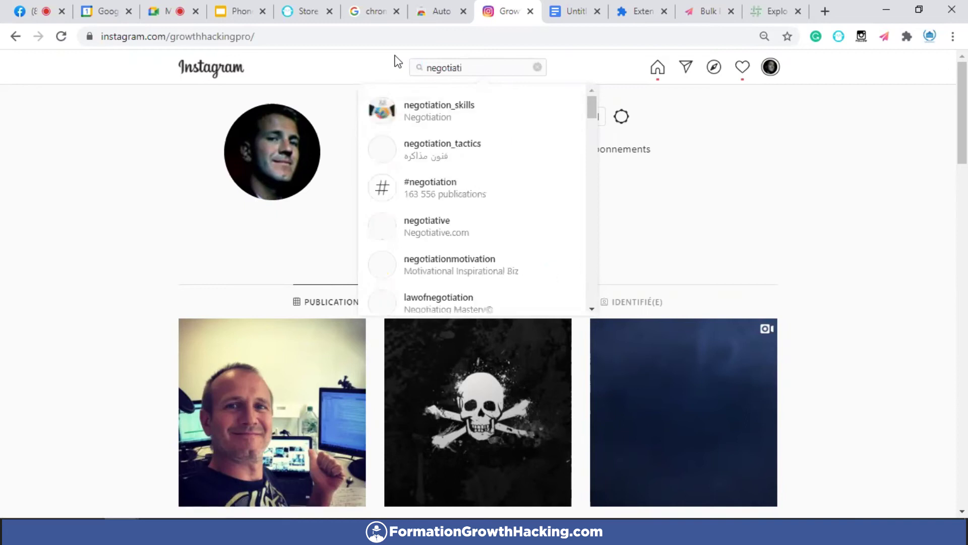
key(ctrl+a)
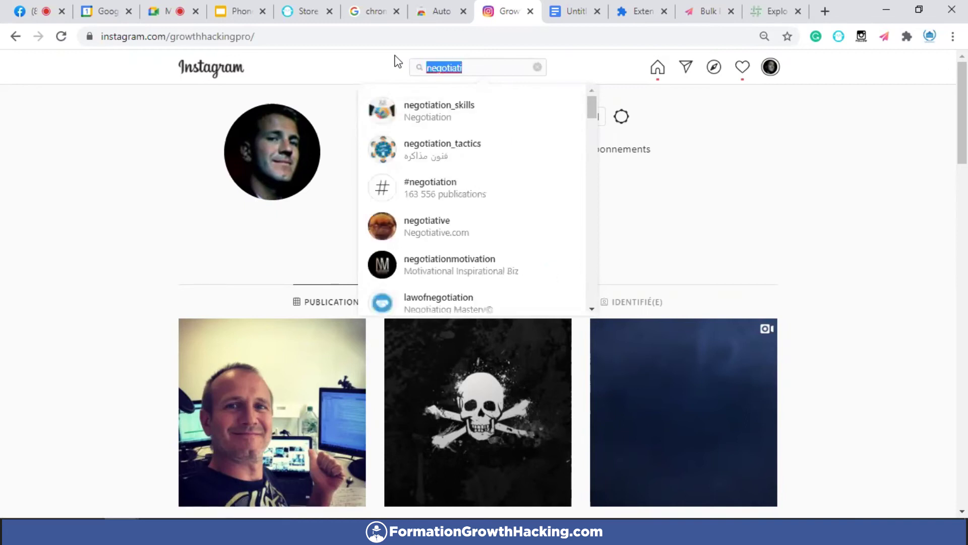
text(growth)
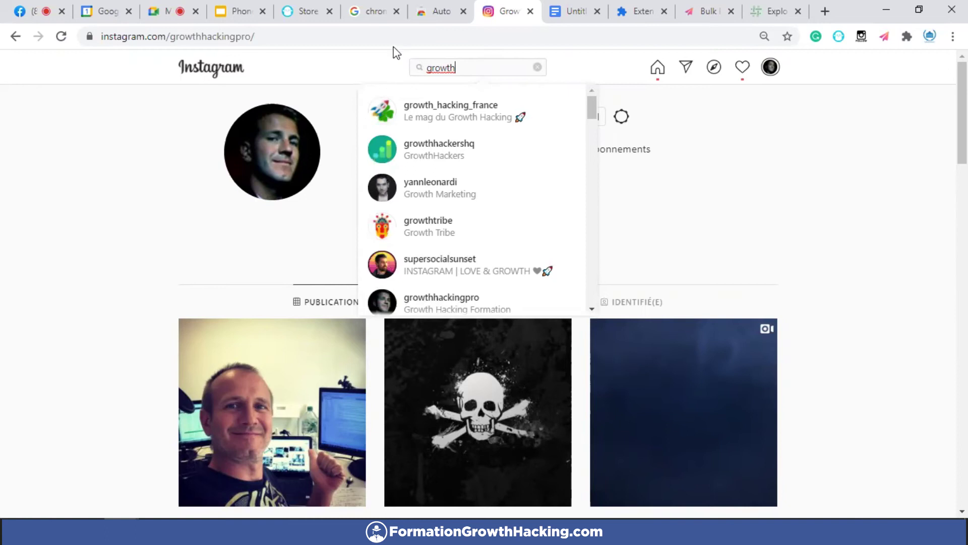
text(hack)
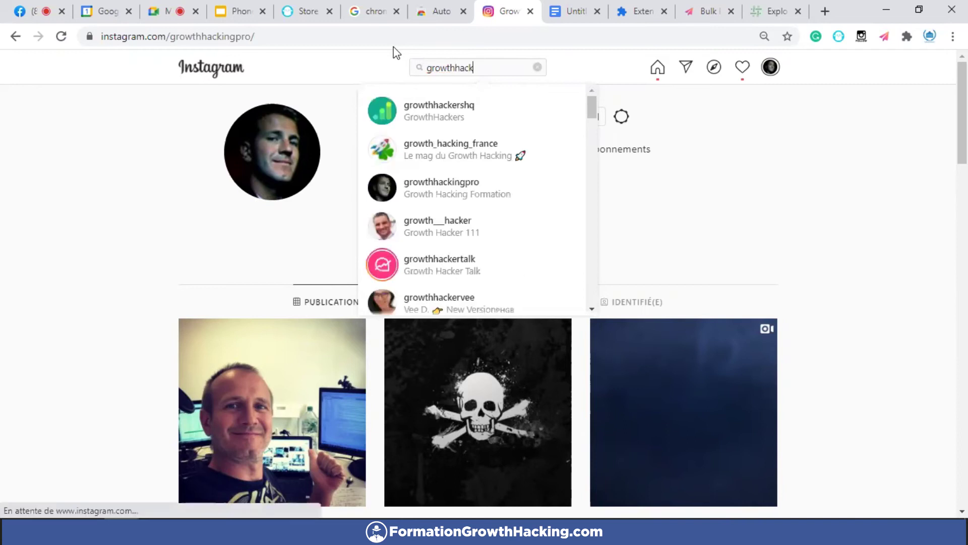
text(ing)
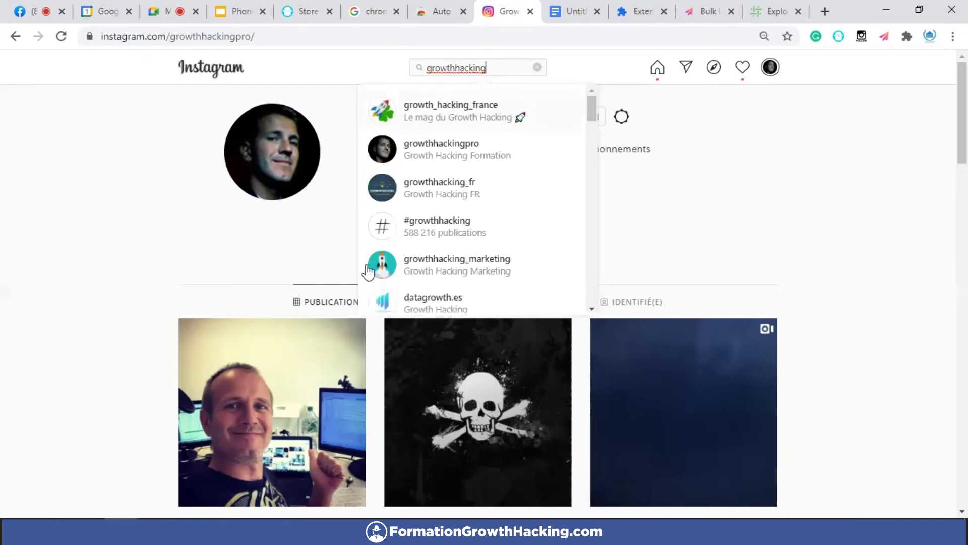
key(Return)
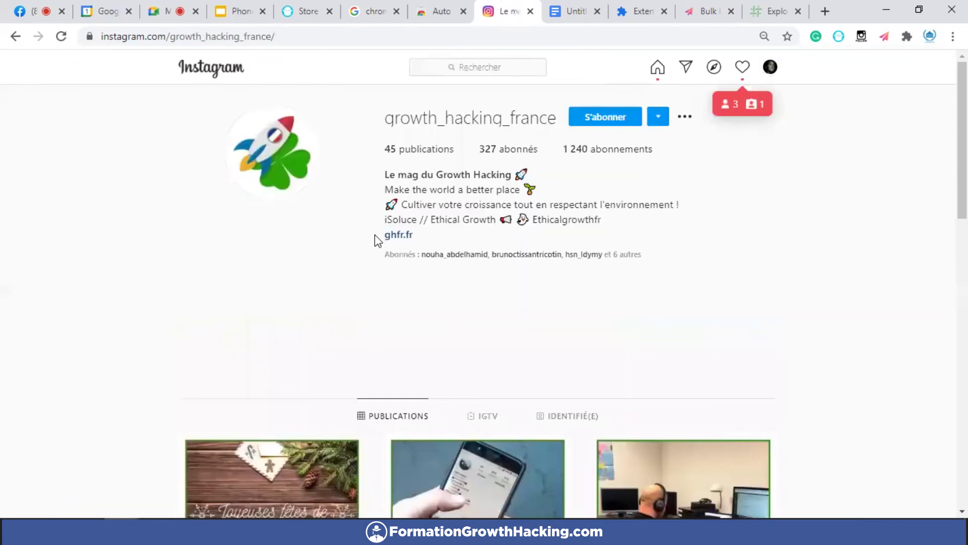
- Open the magazine's followers list and its first three followers' profiles in new tabs
click(514, 152)
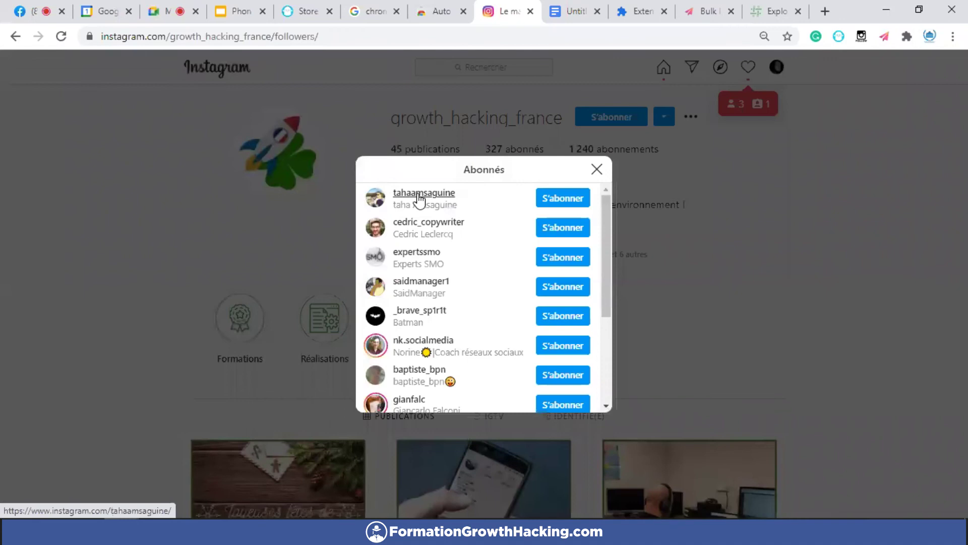
middle_click(418, 197)
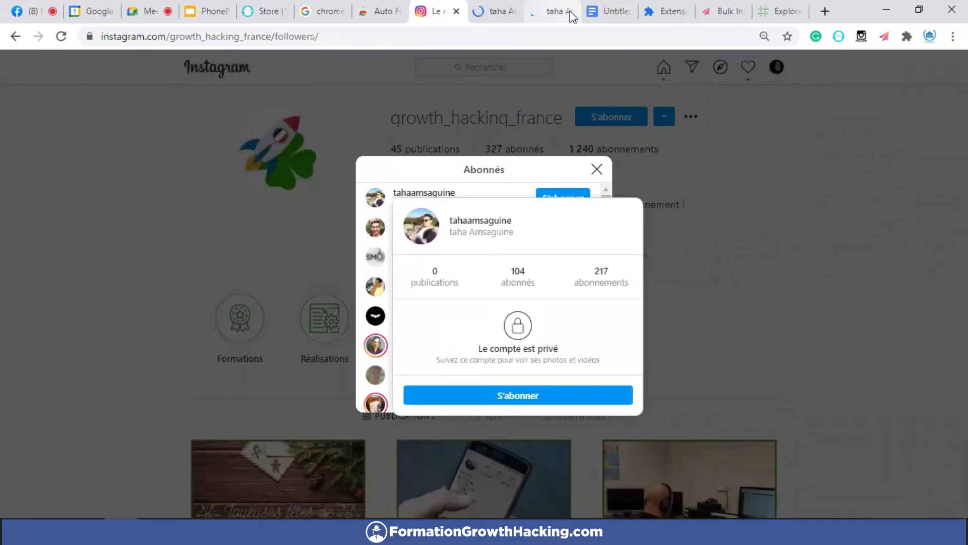
key(ctrl+Tab)
key(ctrl+Tab)
click(437, 11)
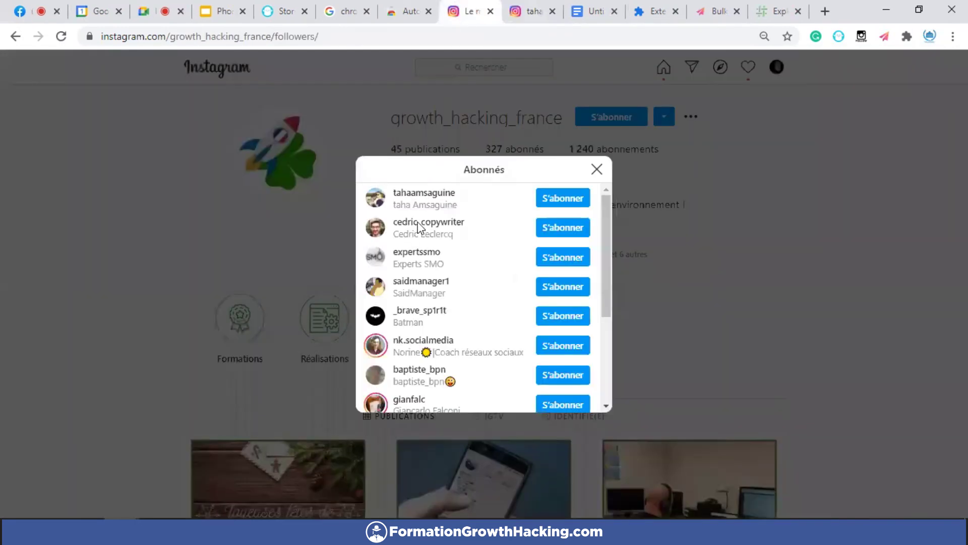
ctrl+click(423, 226)
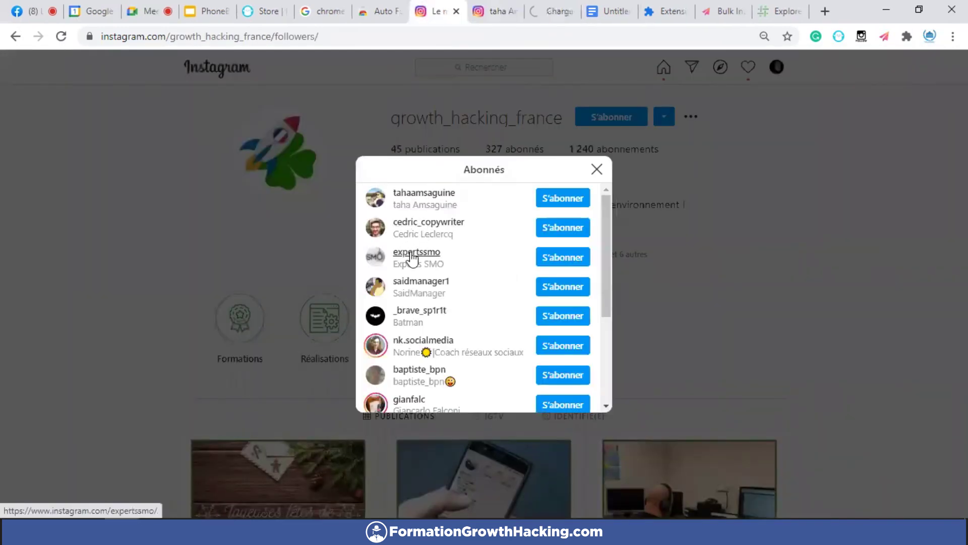
ctrl+click(411, 250)
- Select the username in the first follower's profile address
click(456, 11)
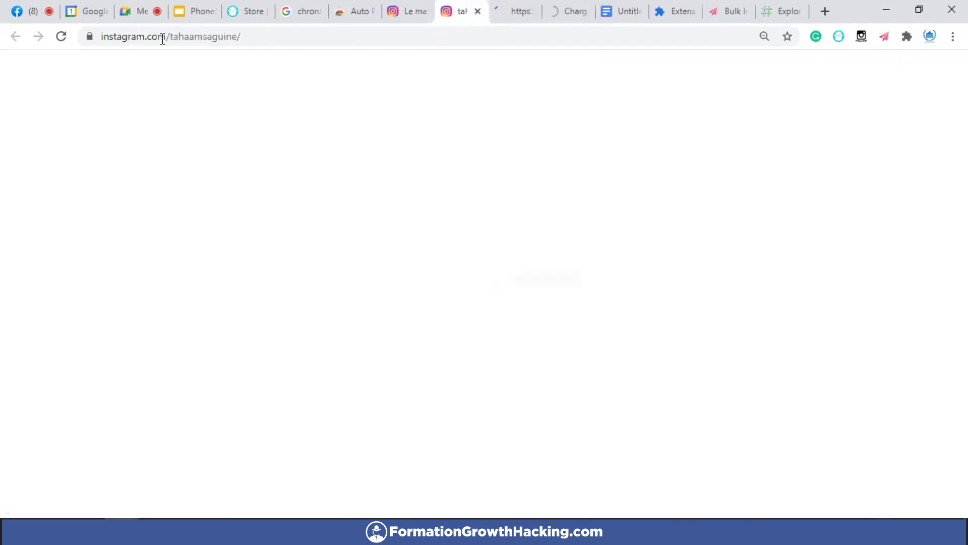
double_click(222, 37)
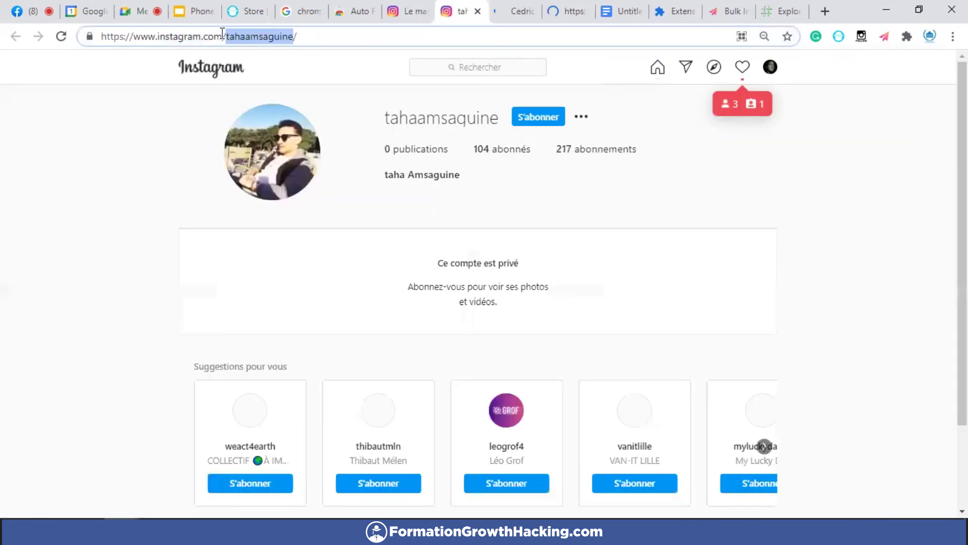
click(208, 40)
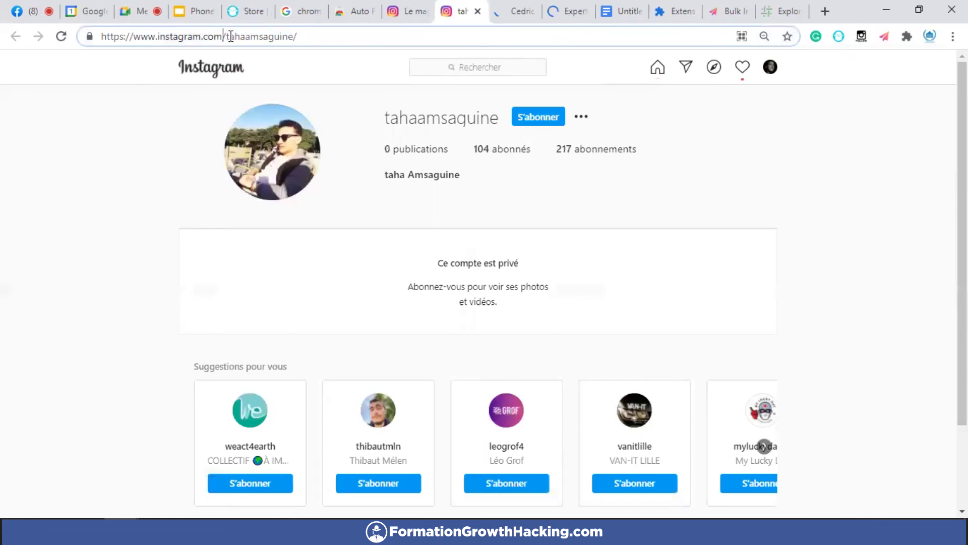
shift+click(296, 37)
shift+click(292, 43)
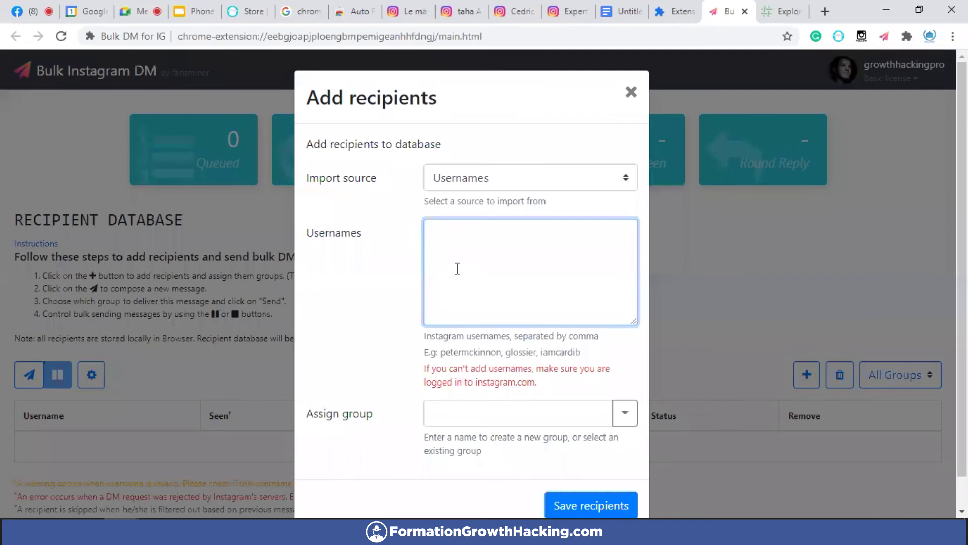
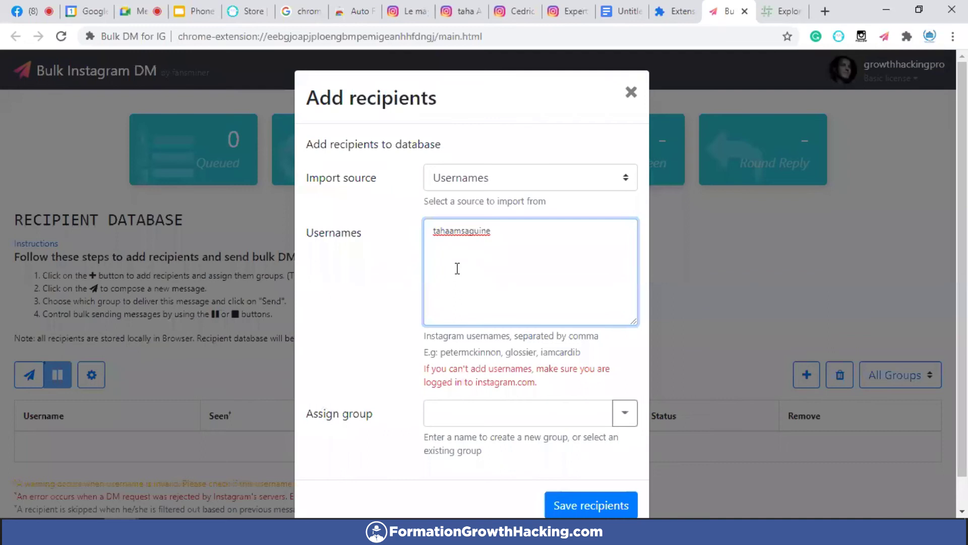
- Paste the three followers' usernames into the Add recipients list
click(500, 13)
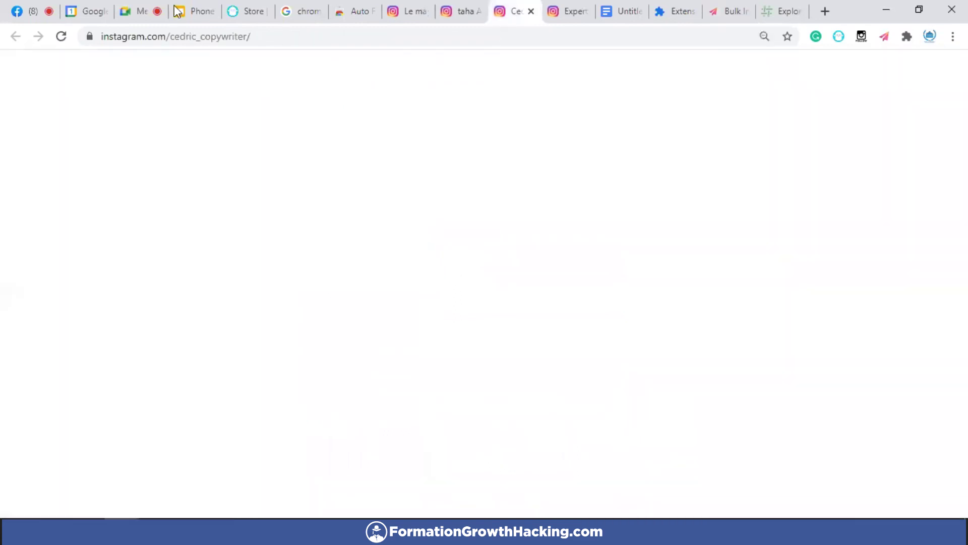
drag(170, 36, 247, 46)
key(ctrl+c)
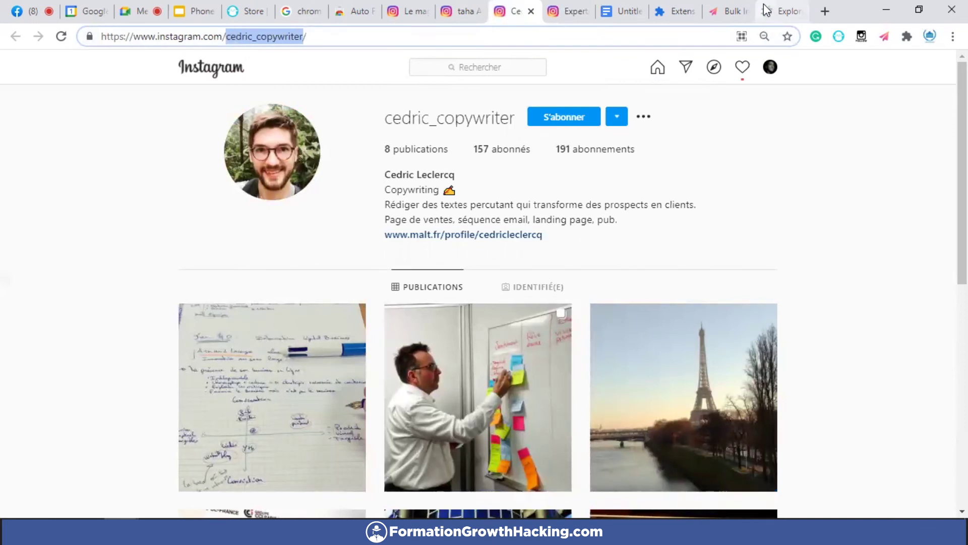
click(739, 11)
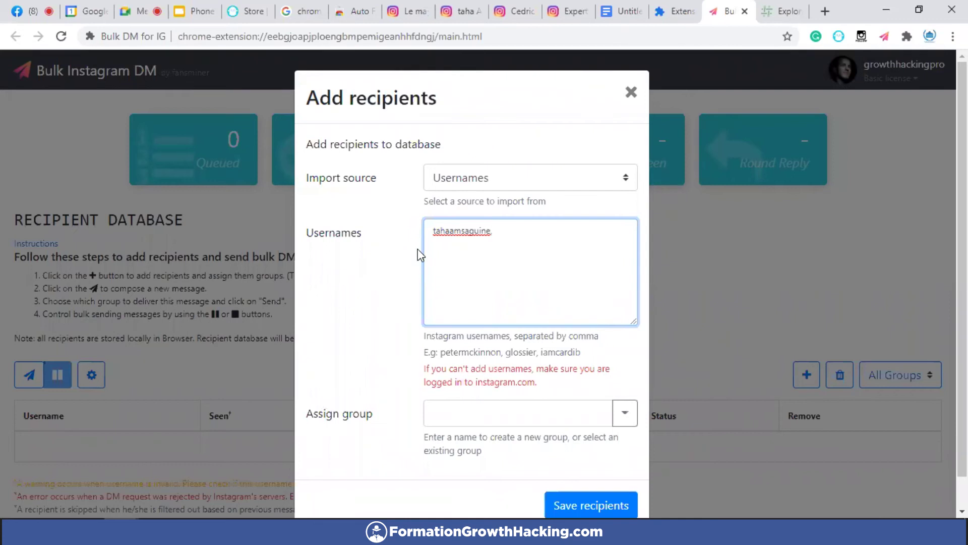
key(ctrl+v)
click(565, 10)
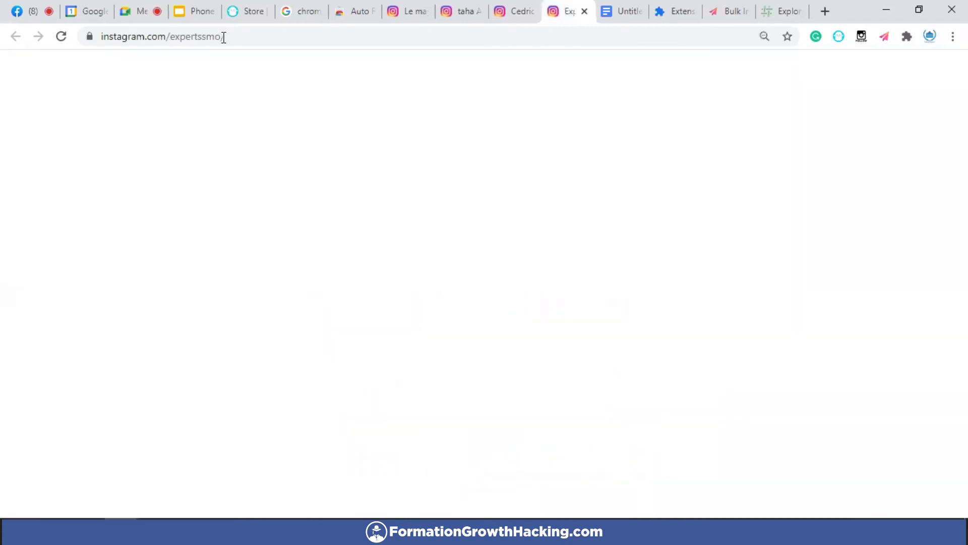
drag(170, 36, 220, 23)
click(806, 9)
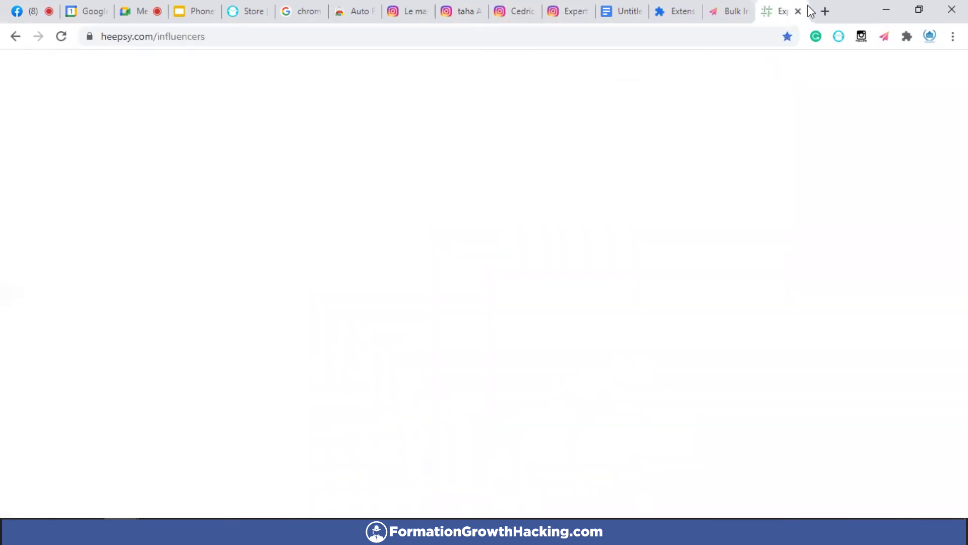
click(715, 7)
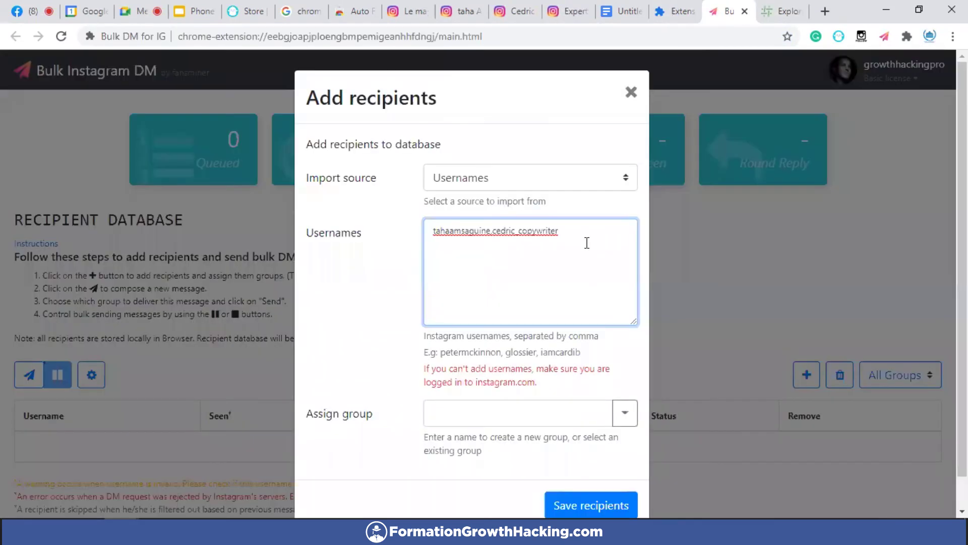
text(,)
text(expertssmo)
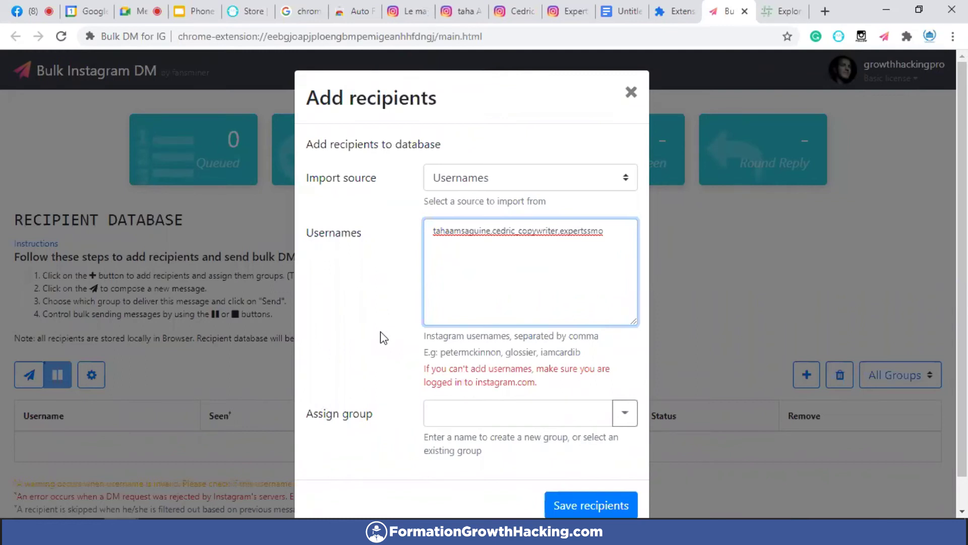
- Assign the recipients to group growthhacking, save them, and select the merged username entry
scroll(384, 337, down, 1)
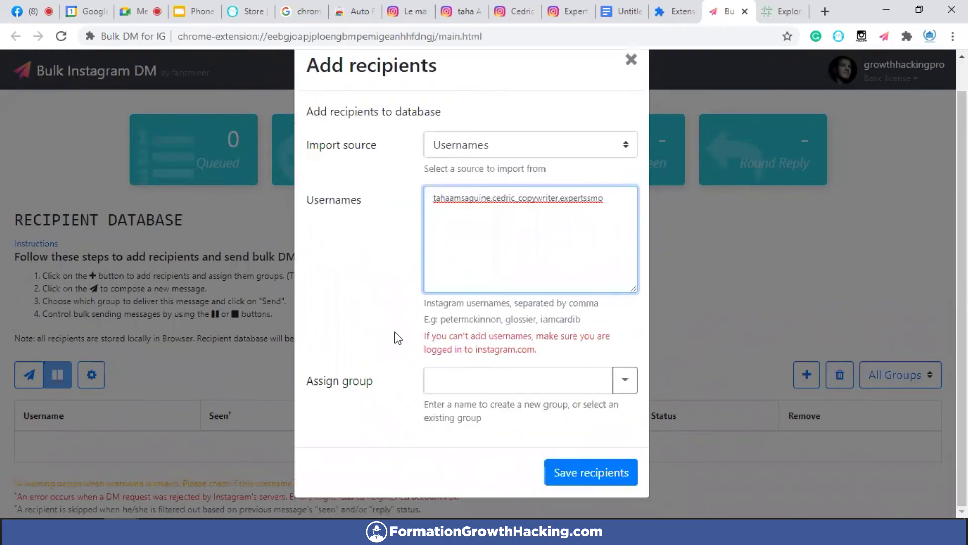
right_click(588, 377)
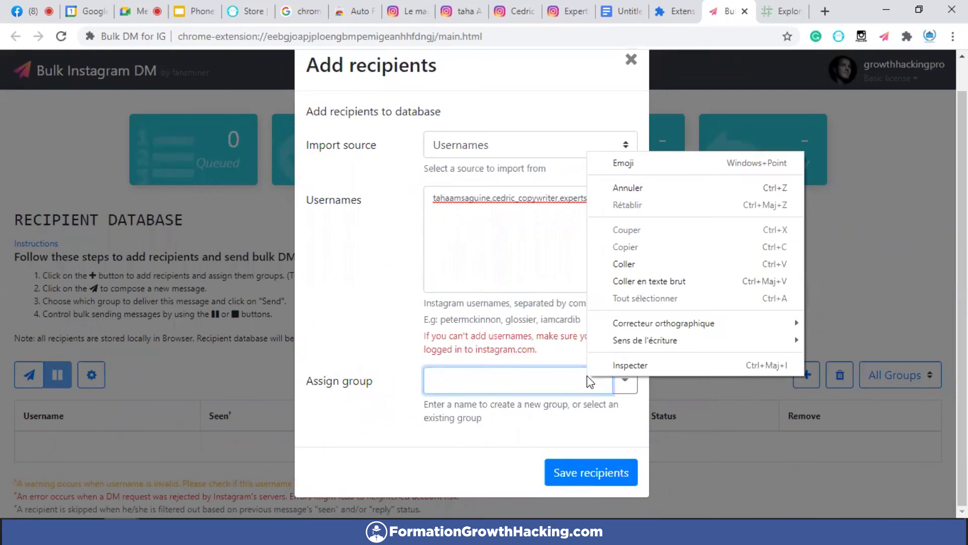
click(514, 385)
text(growthhack)
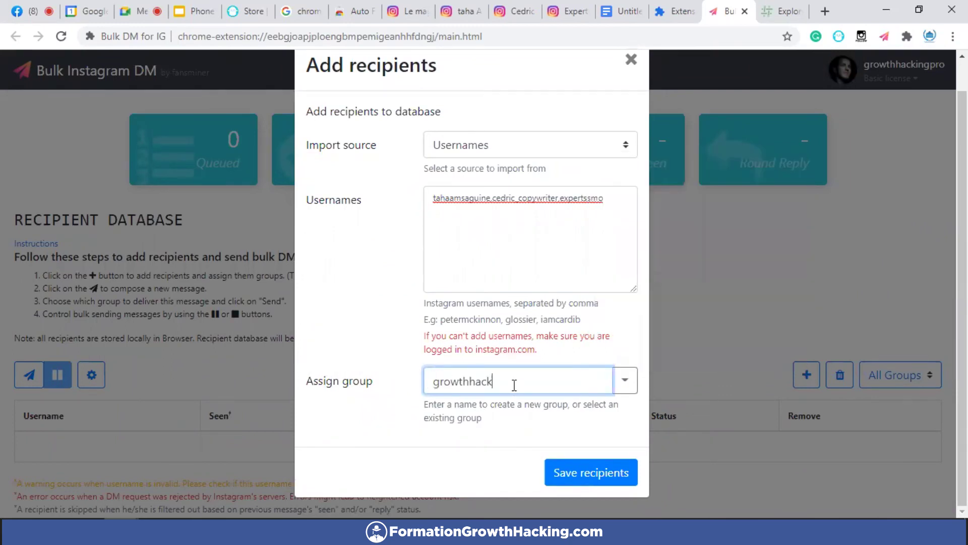
text(ing)
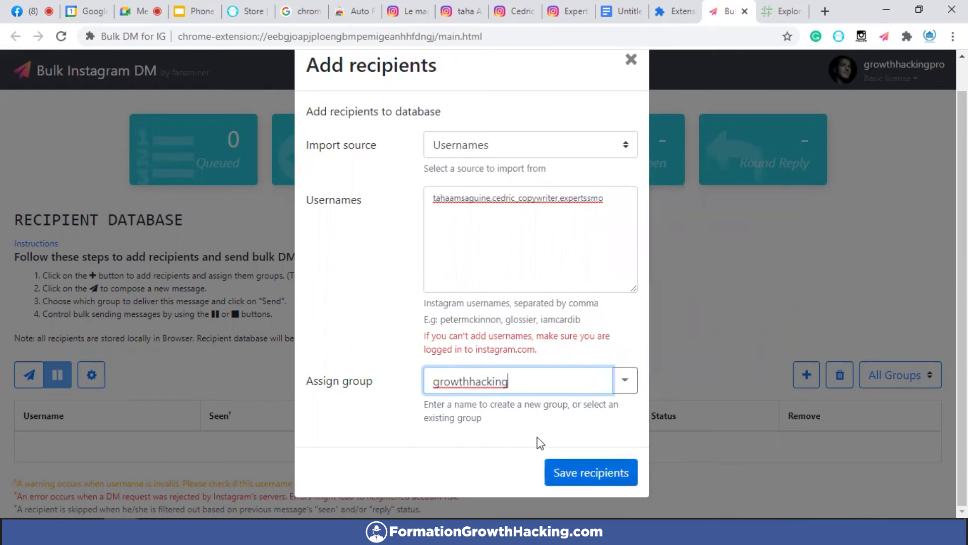
key(Return)
scroll(462, 356, down, 1)
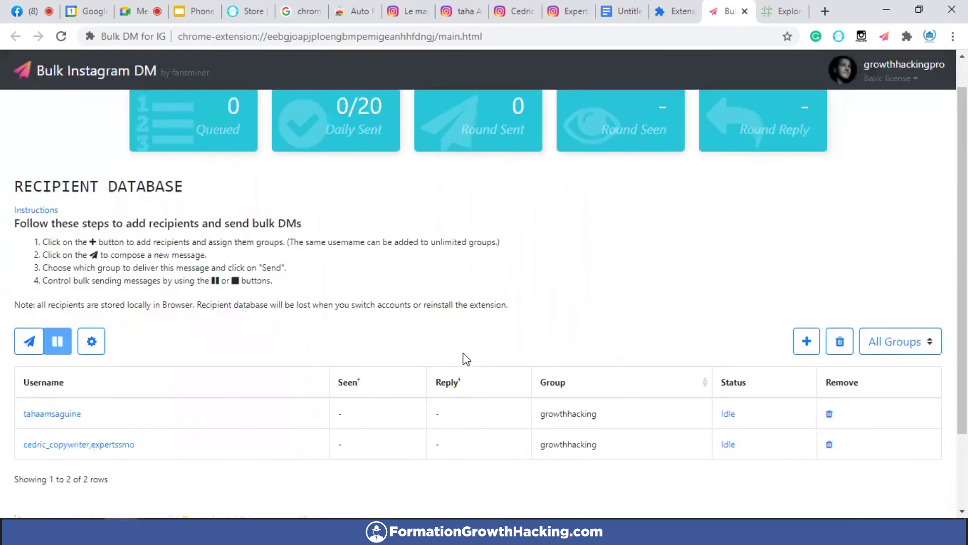
scroll(103, 305, down, 3)
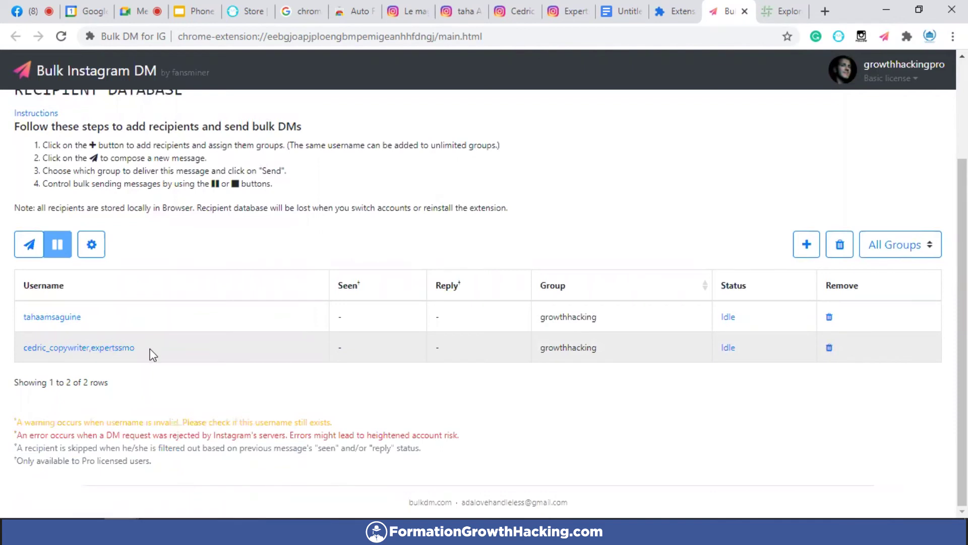
drag(57, 354, 19, 352)
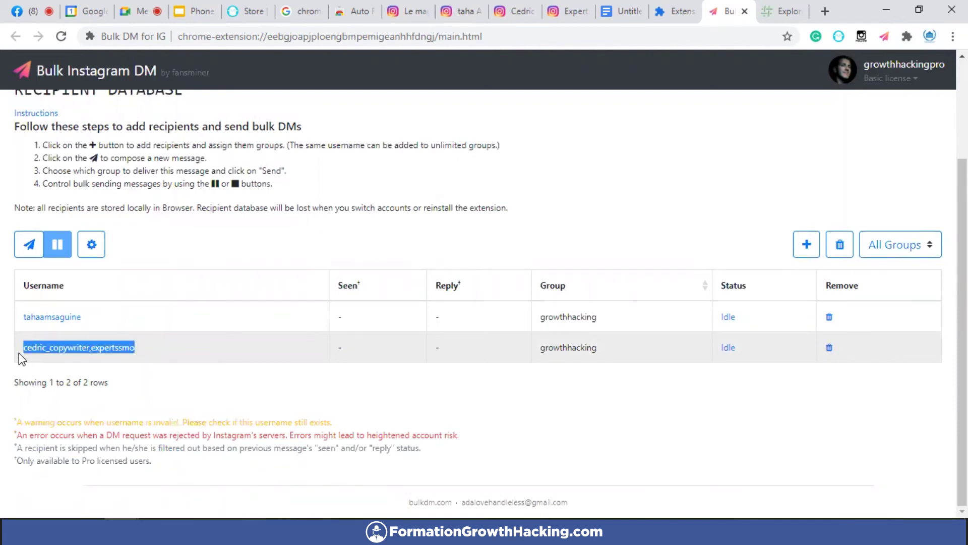
- Delete the merged username row from the recipient database
right_click(830, 347)
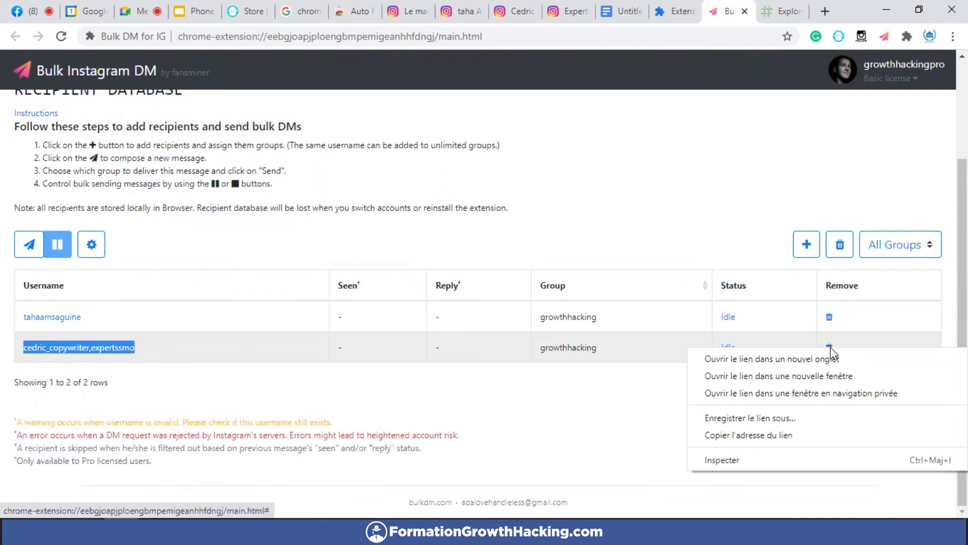
click(831, 352)
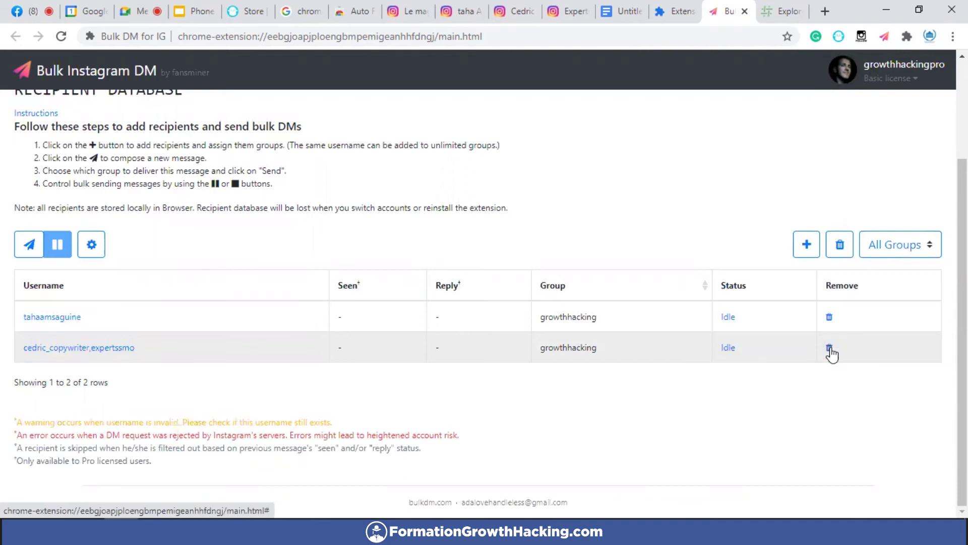
click(830, 348)
- Re-add the two usernames comma-separated in the growthhacking group and save
click(784, 375)
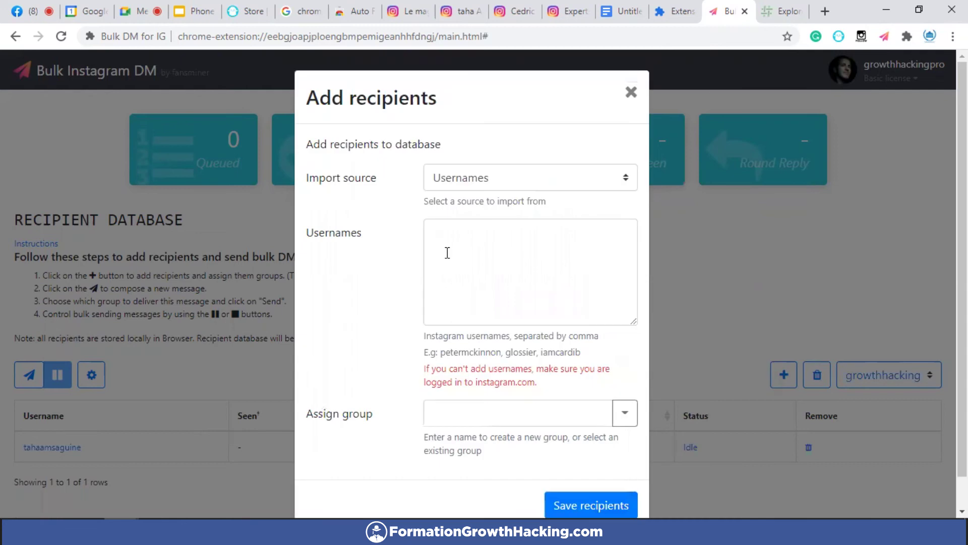
click(448, 252)
text(cedric_copywriterexpertssmo)
click(500, 231)
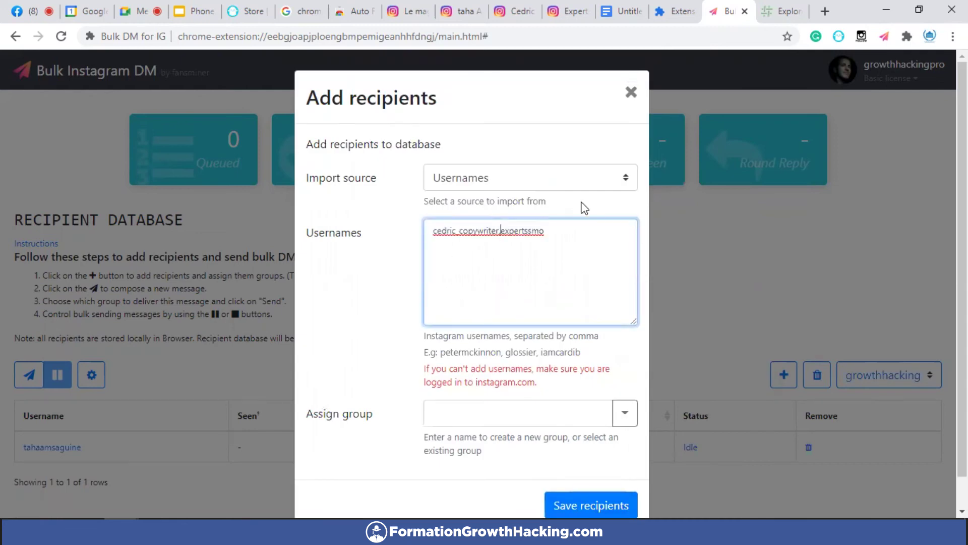
text(,)
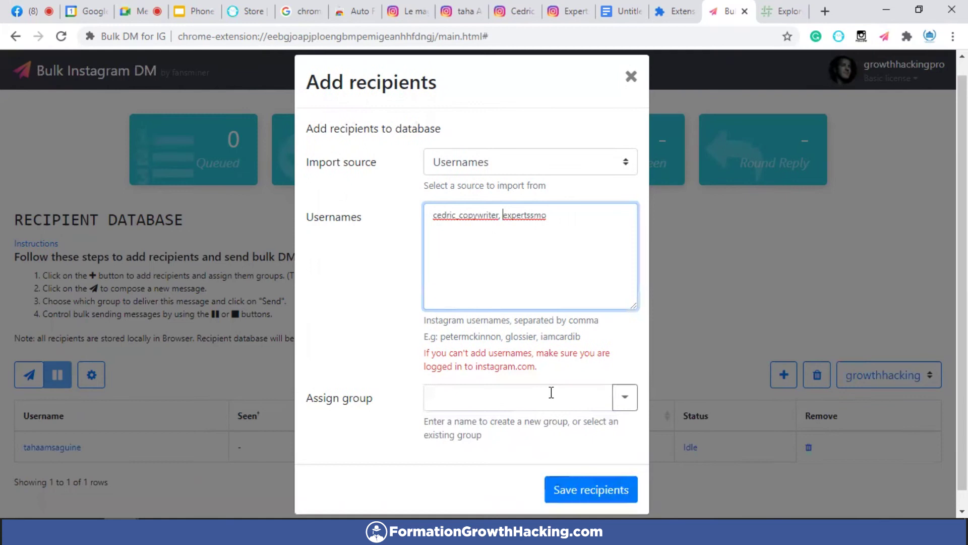
scroll(625, 396, down, 1)
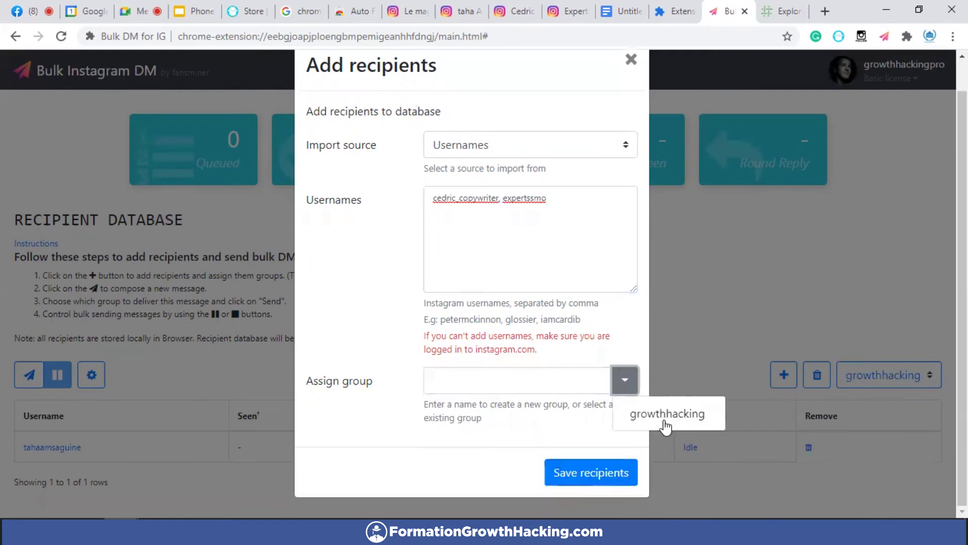
click(584, 448)
key(Return)
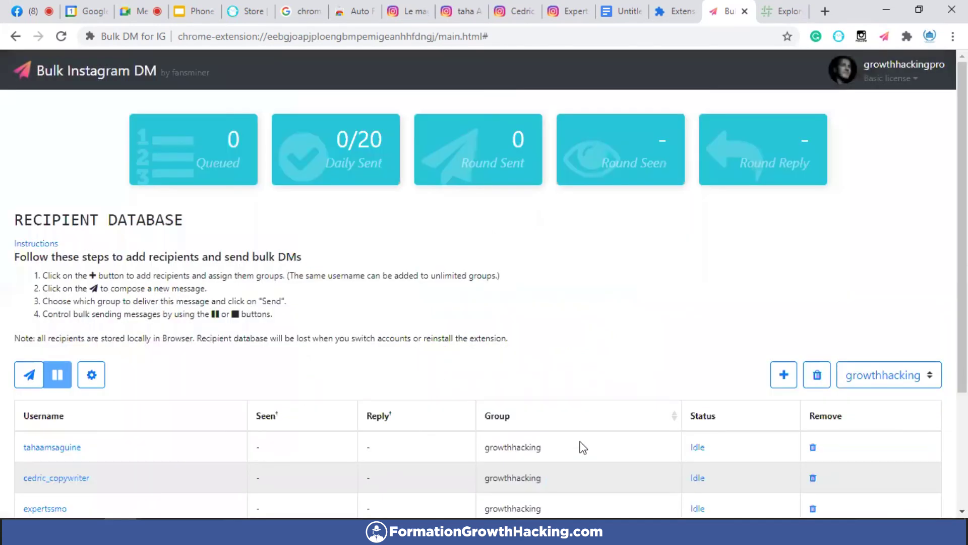
scroll(584, 447, down, 3)
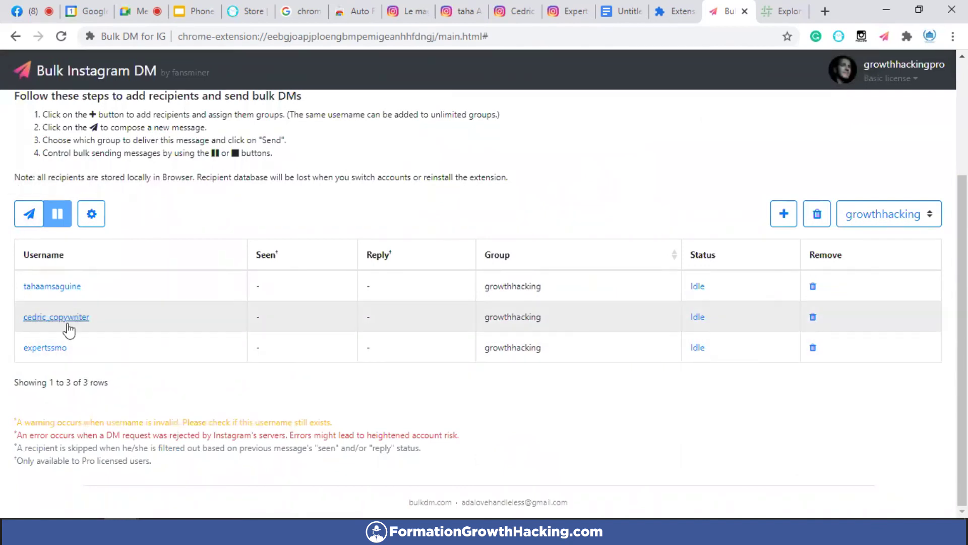
- Start a new bulk message, trying Share Media and Text as message type
click(28, 212)
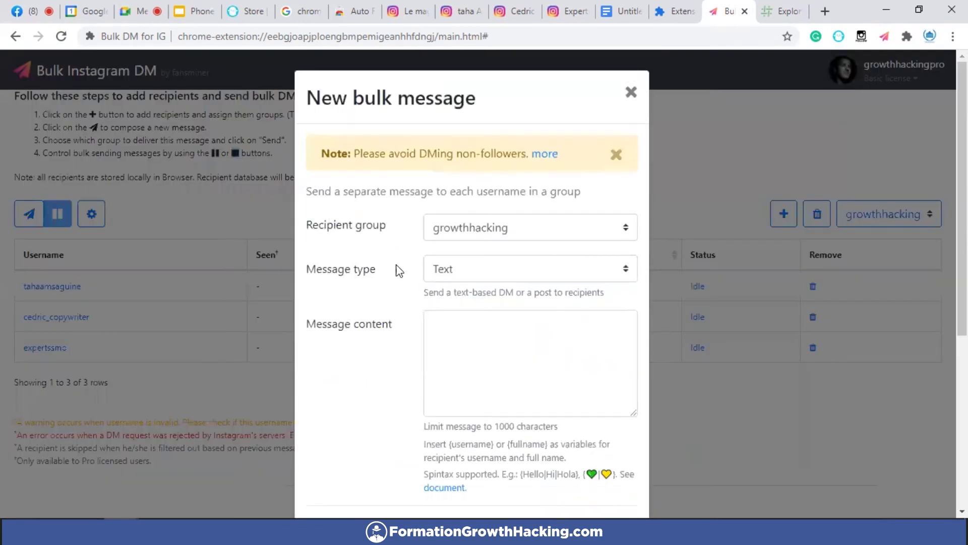
click(482, 269)
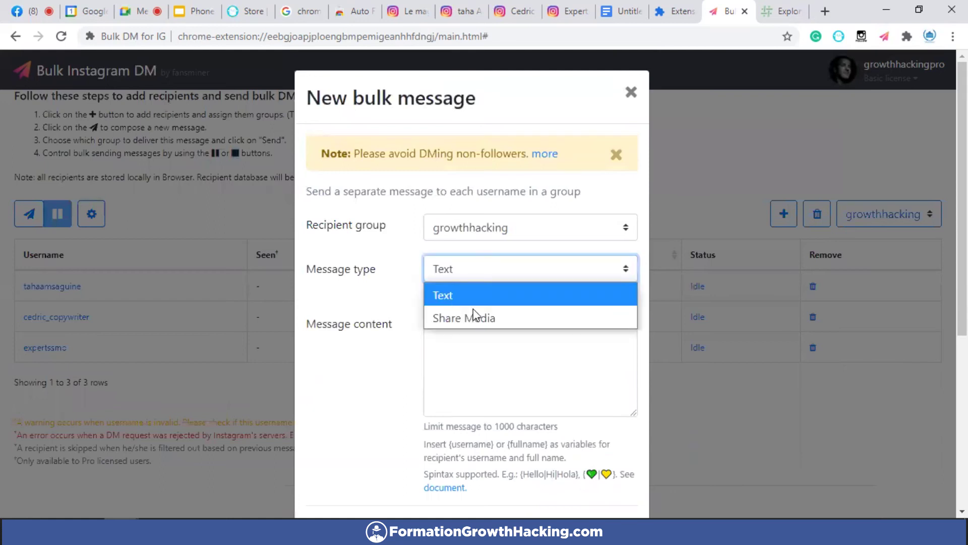
click(472, 313)
click(464, 326)
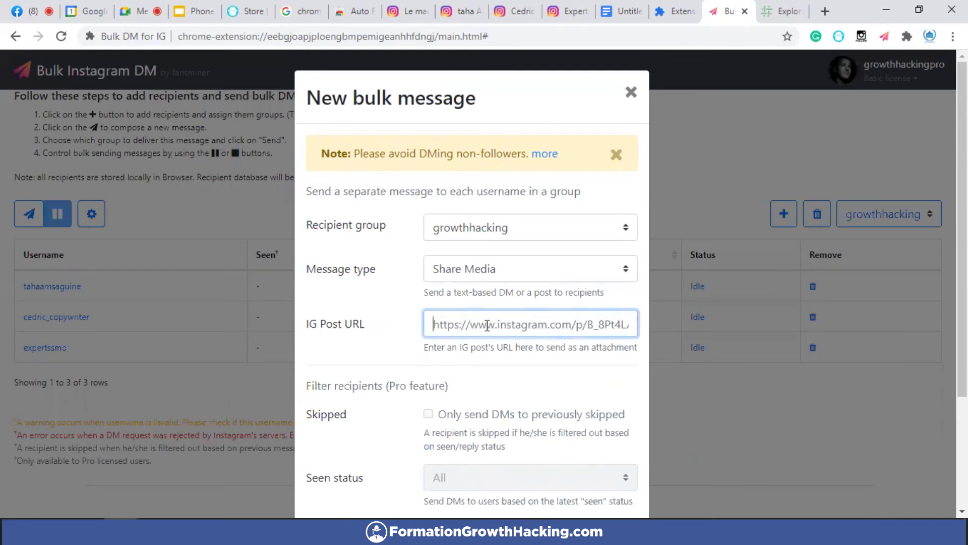
click(448, 272)
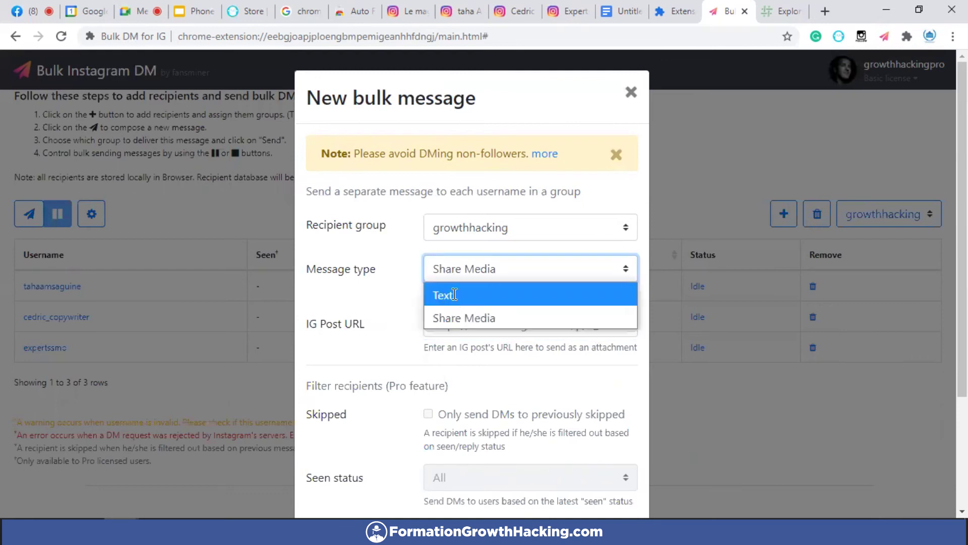
click(454, 294)
click(468, 279)
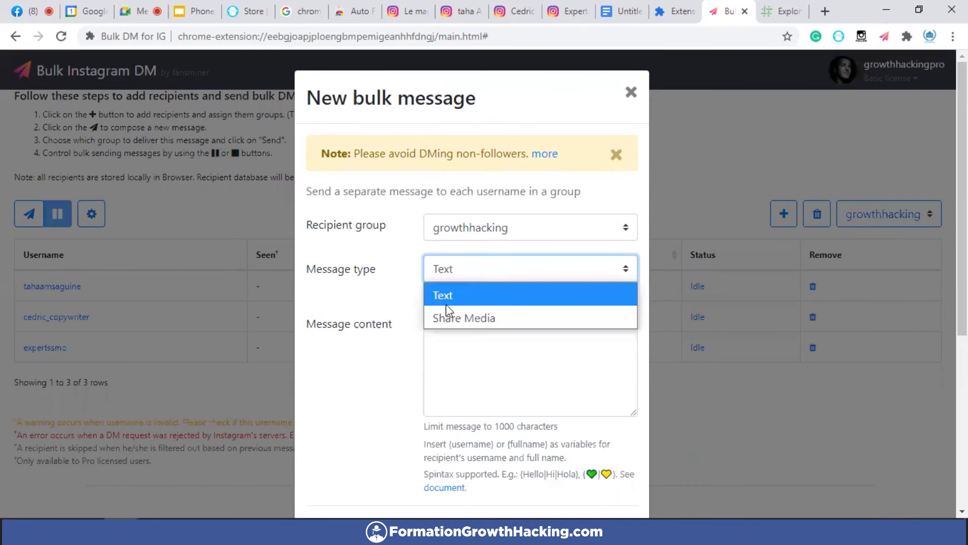
click(454, 317)
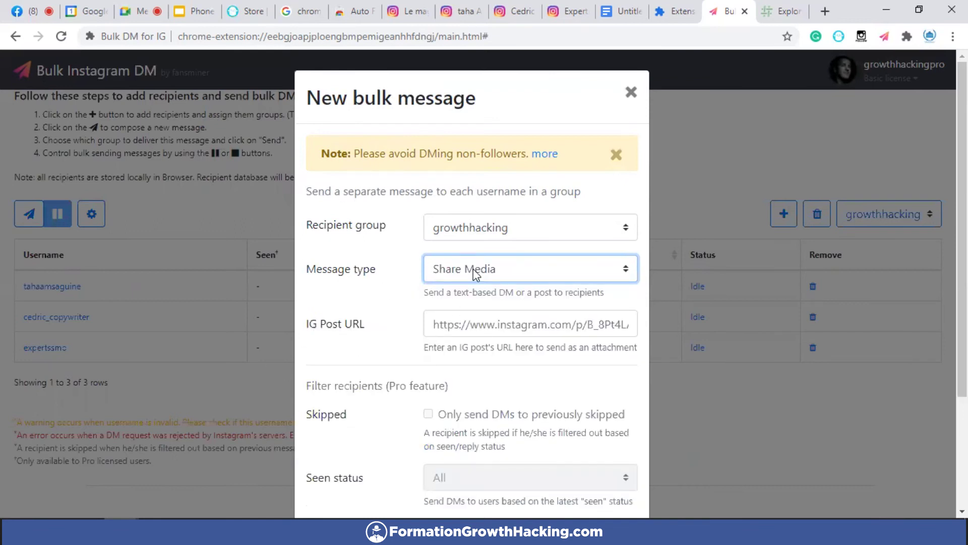
- Switch the message type to Text and greet with 'Hi, {username}.'
key(Up)
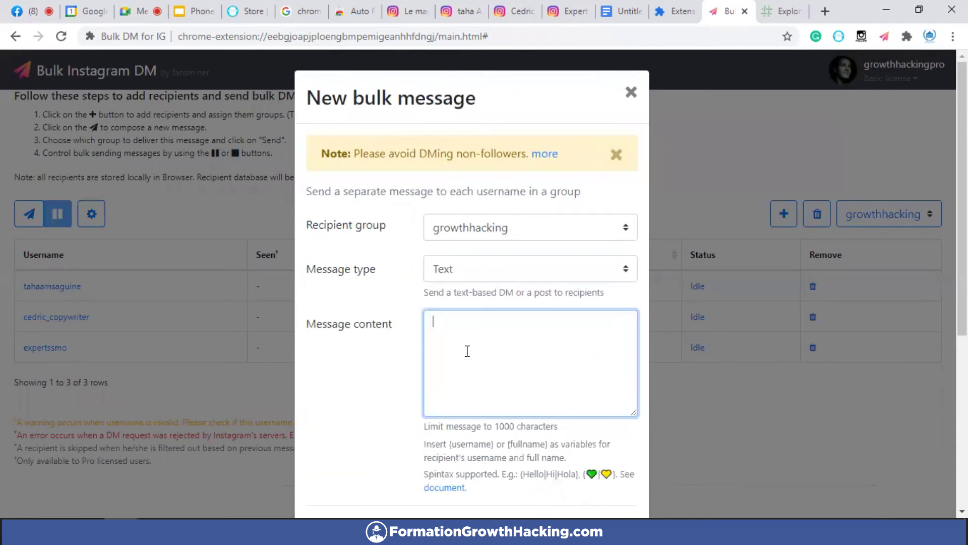
text(Hi,)
double_click(450, 443)
key(ctrl+c)
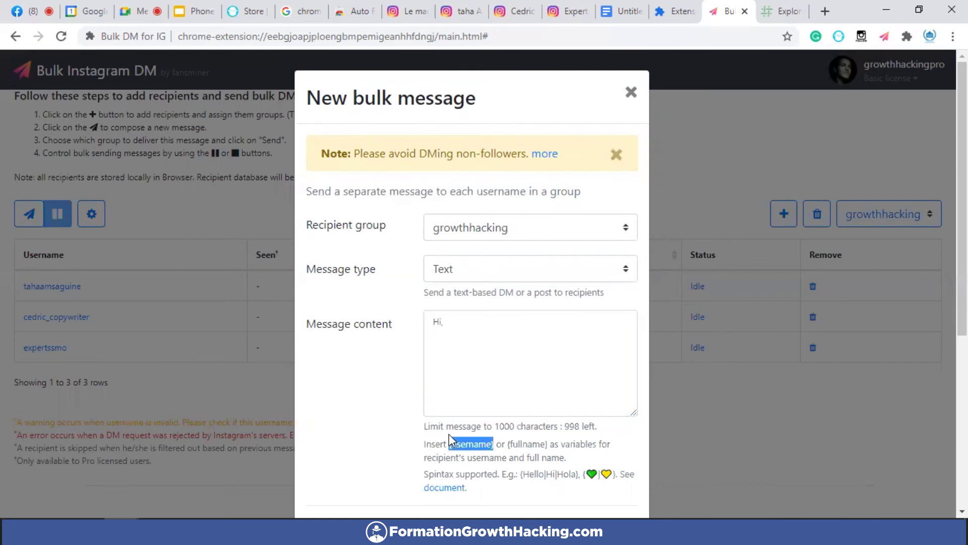
click(489, 322)
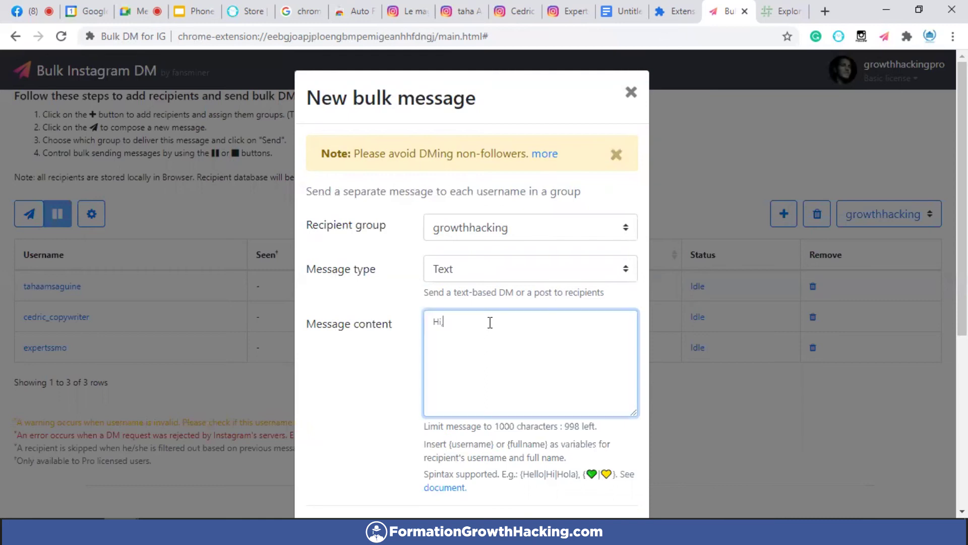
key(ctrl+v)
key(BackSpace)
text(.)
- Ask for feedback about the new Automation tool being developed
text(We are de)
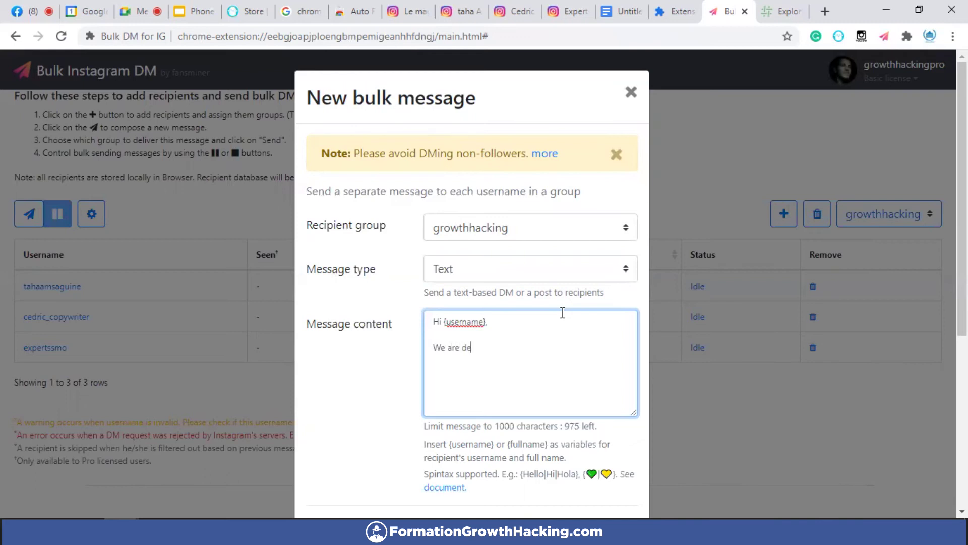
text(velopping a new tool. W)
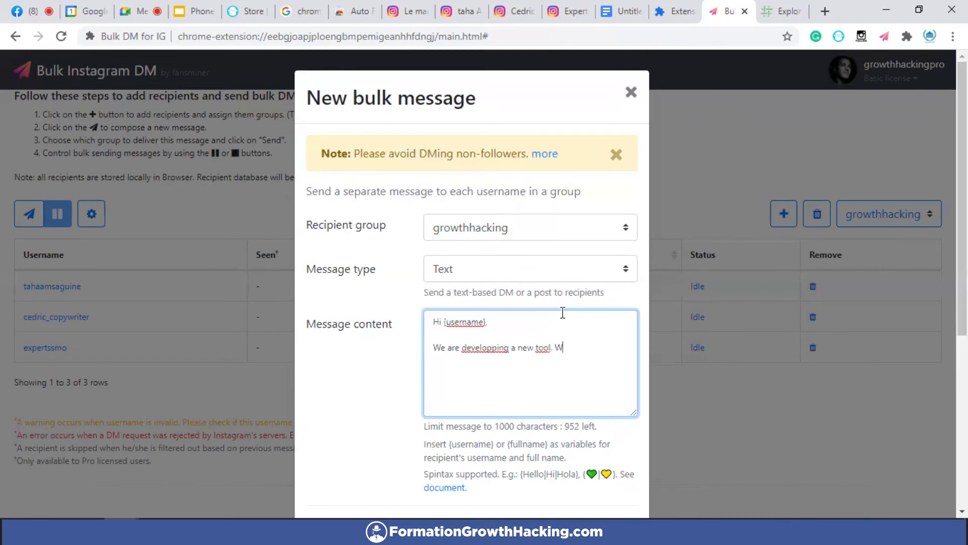
text(e would like you to shar)
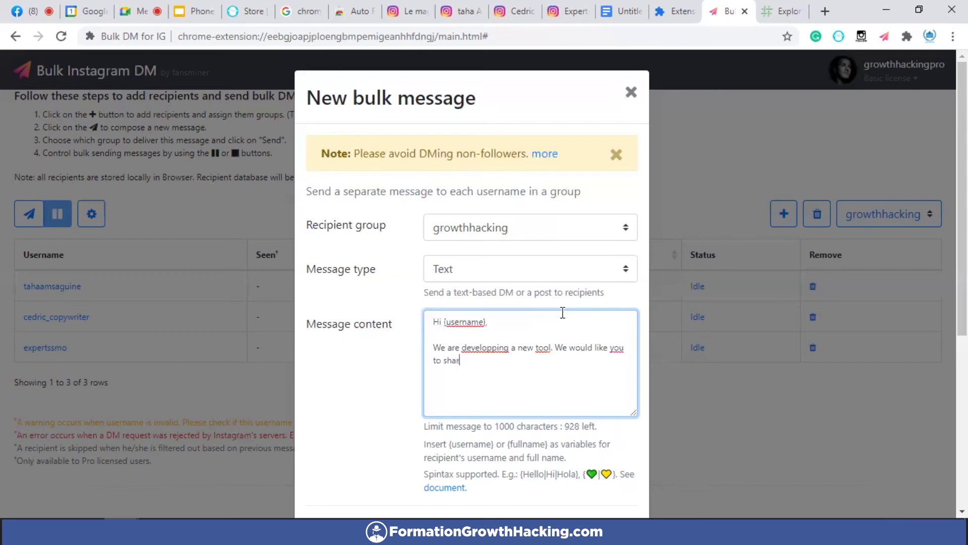
text(e your feedback about it.)
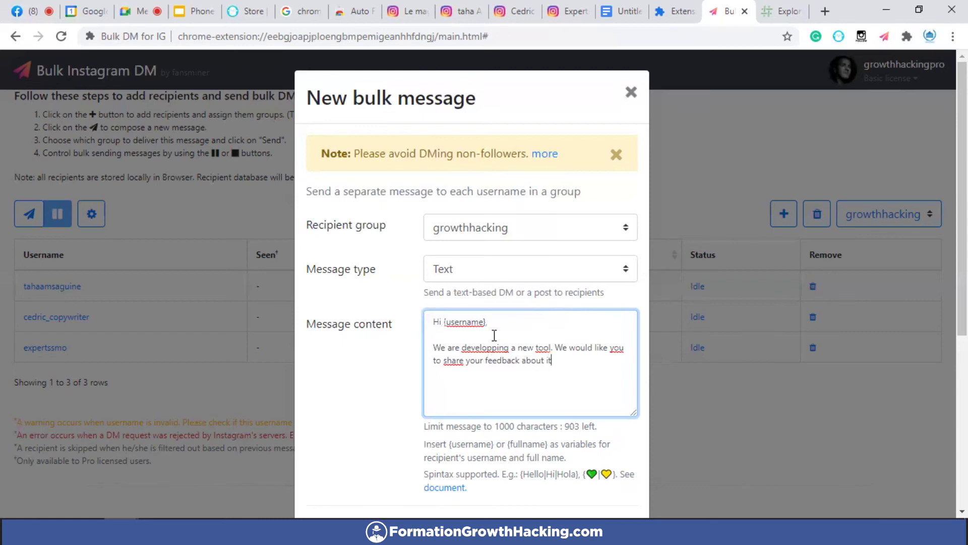
click(534, 347)
text(Automation)
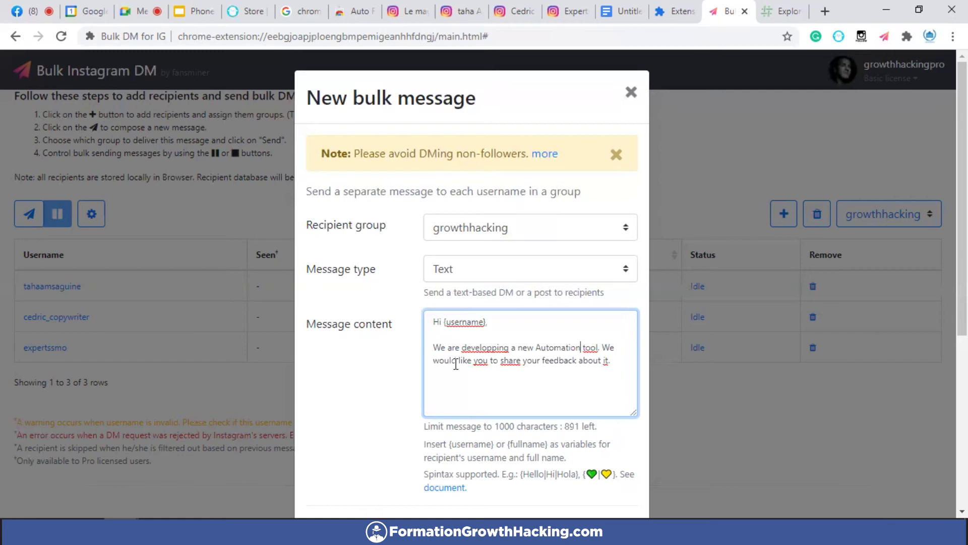
- Add 'Would you accept?' and the sign-off 'Kind regards', then select all the text
click(615, 362)
key(Return)
key(Return)
text(Would you accept?)
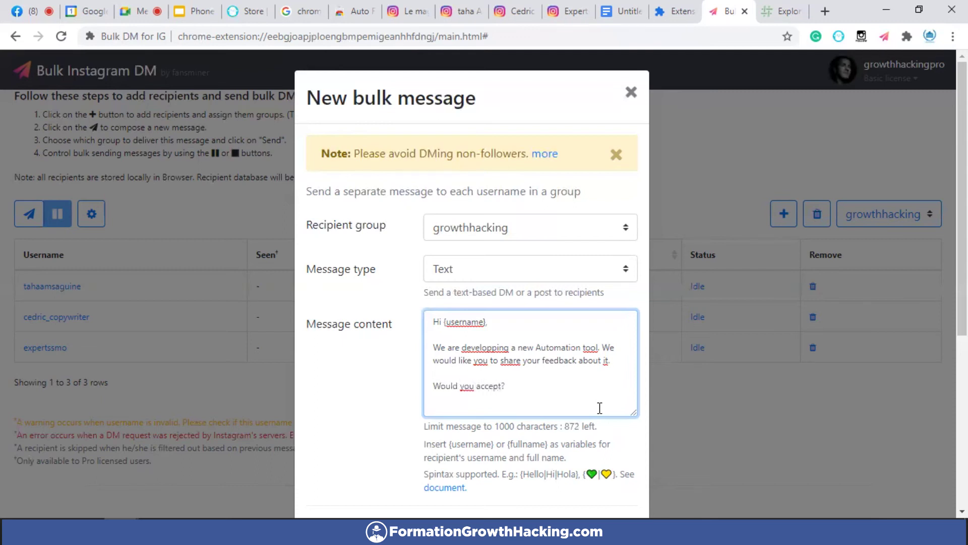
key(Return)
key(Return)
text(Kind regards)
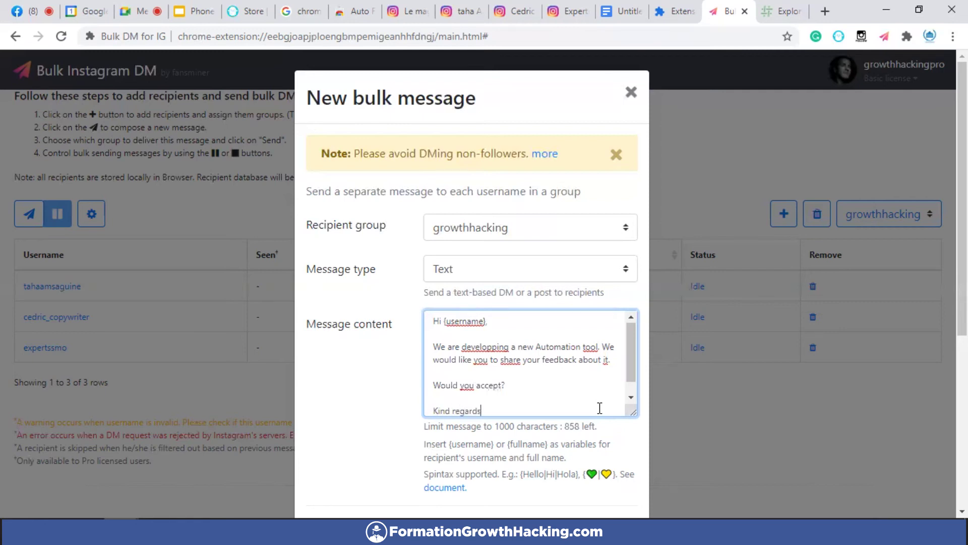
key(ctrl+a)
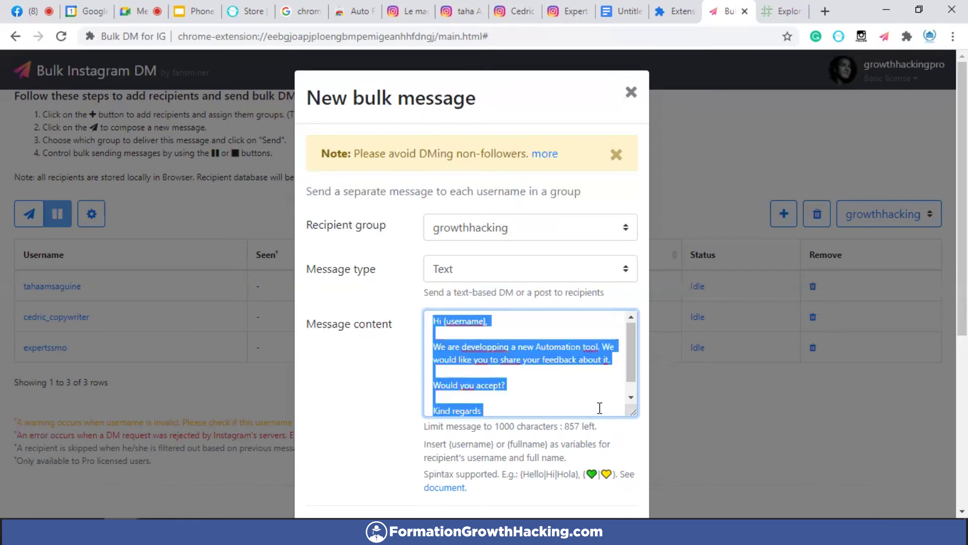
- Replace the opening 'Hi' with the {Hello|Hi|Hola} spintax greeting
scroll(411, 426, down, 3)
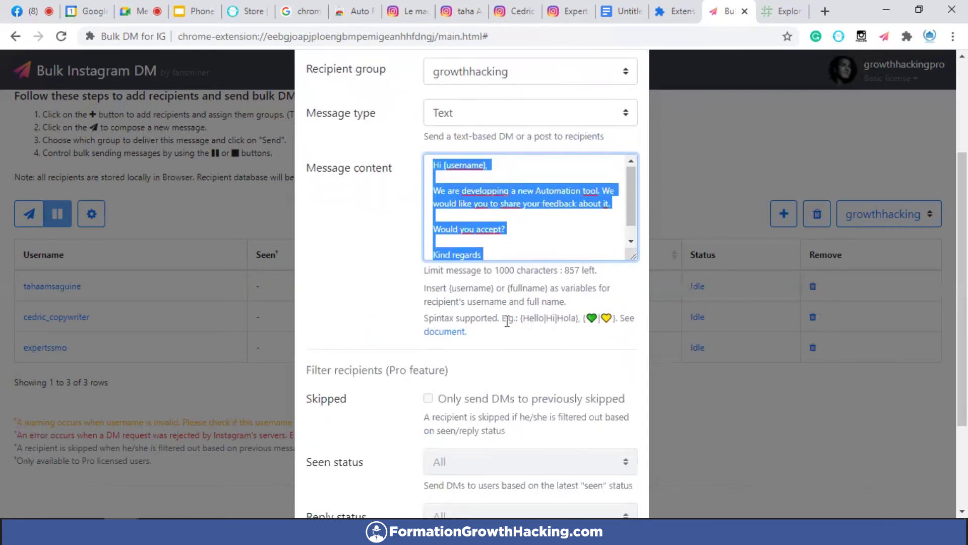
drag(520, 317, 580, 317)
key(ctrl+c)
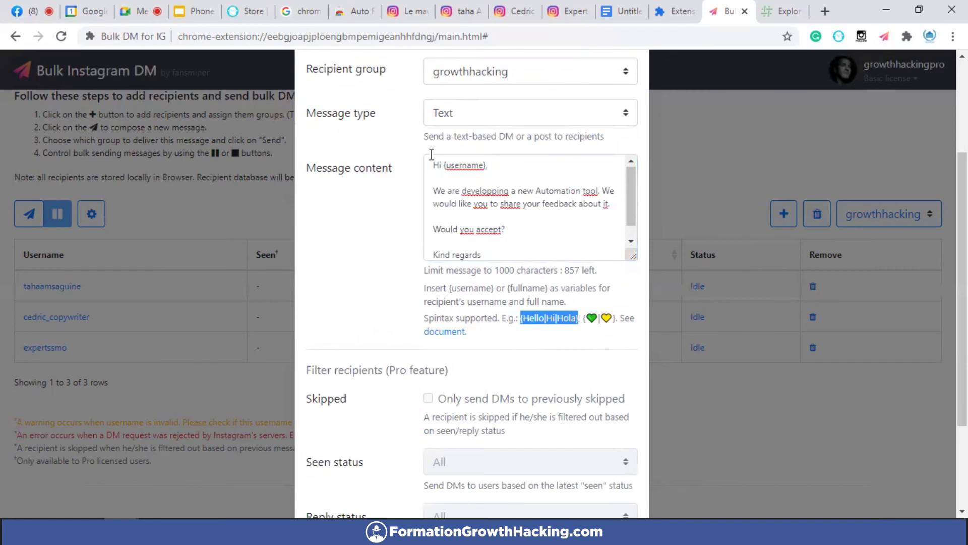
click(443, 173)
key(Up)
key(shift+Right)
key(shift+Right)
key(ctrl+v)
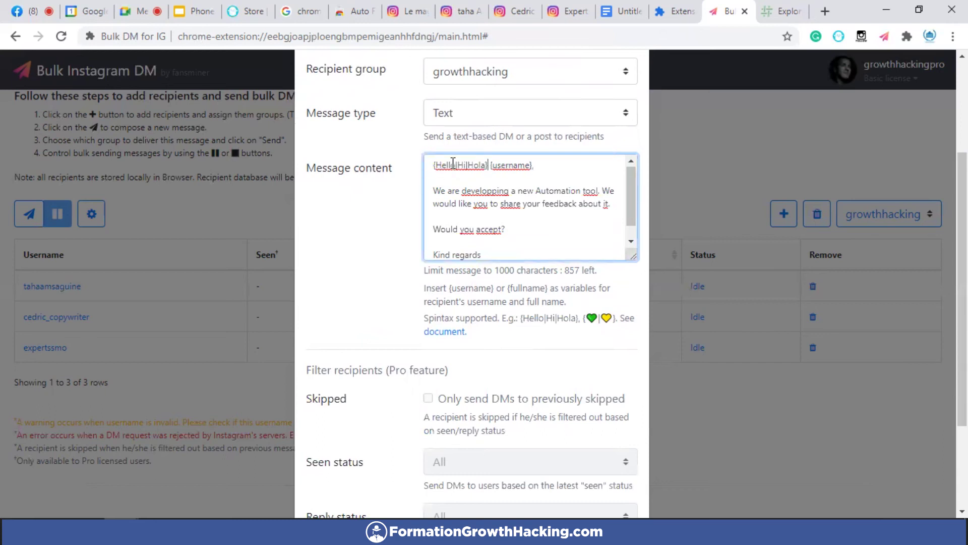
- Zoom the page to 200 % and review the Hello, Hi and Hola greeting options
click(953, 36)
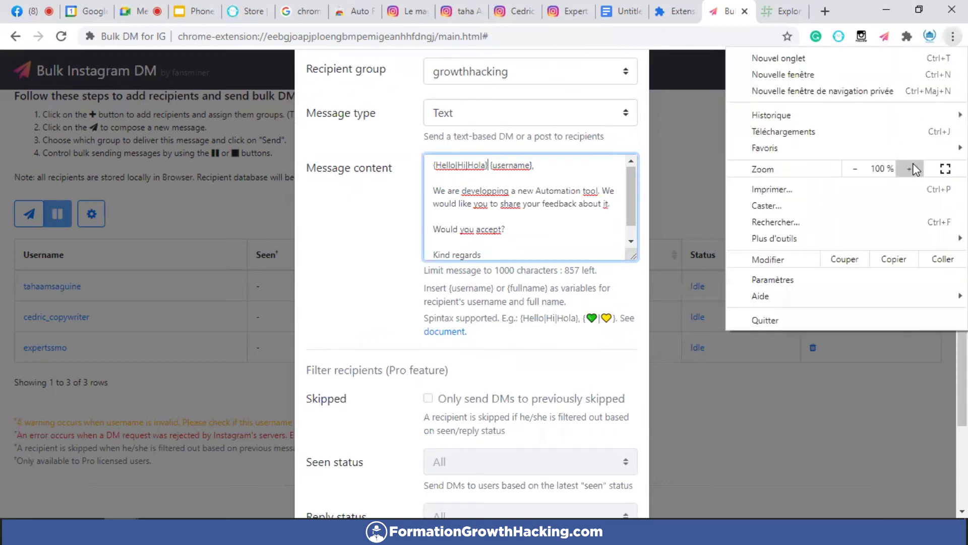
click(910, 169)
click(911, 168)
click(911, 169)
click(910, 169)
click(910, 169)
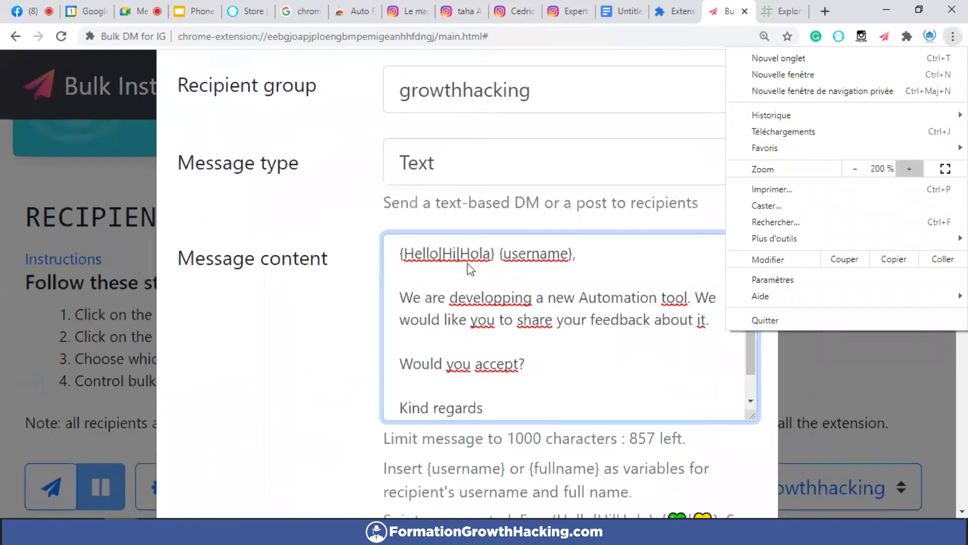
click(438, 289)
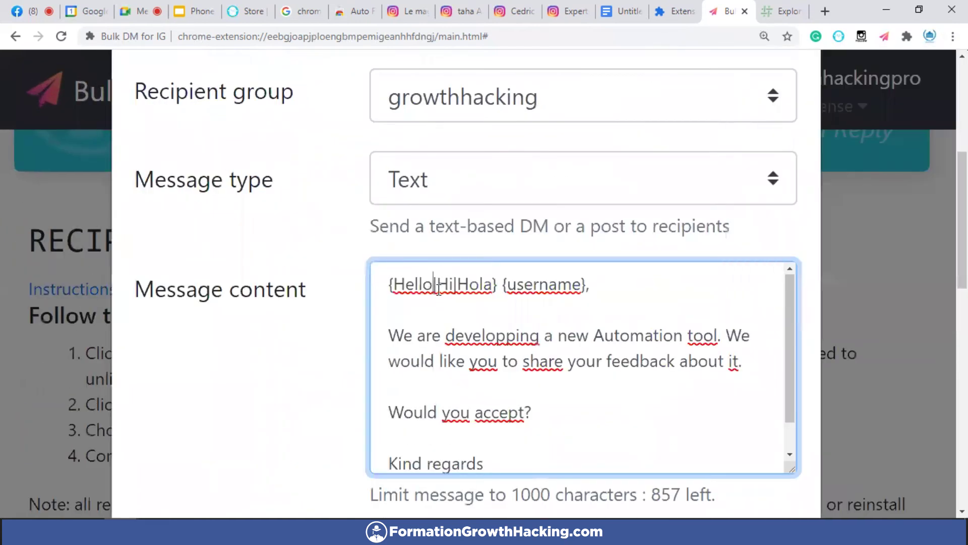
drag(439, 289, 433, 289)
click(502, 292)
double_click(428, 284)
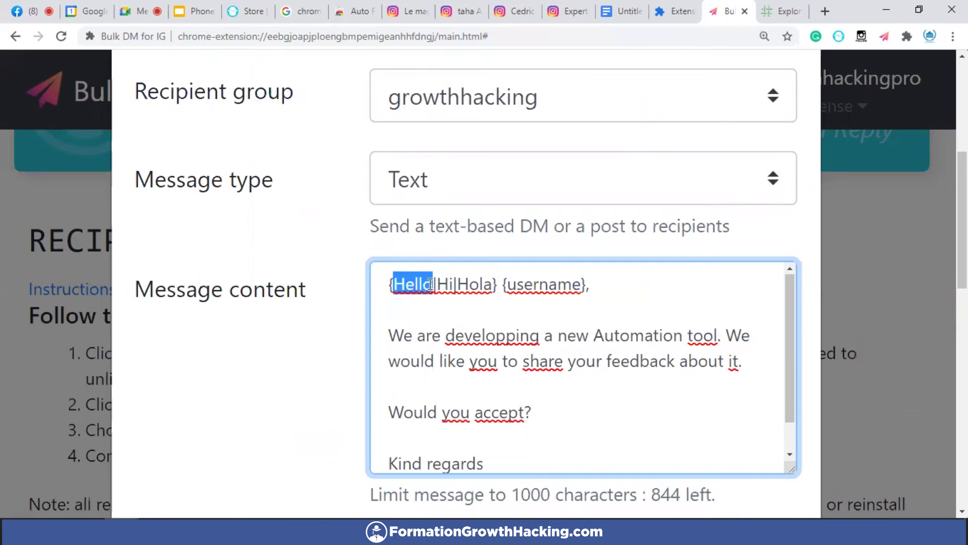
double_click(450, 284)
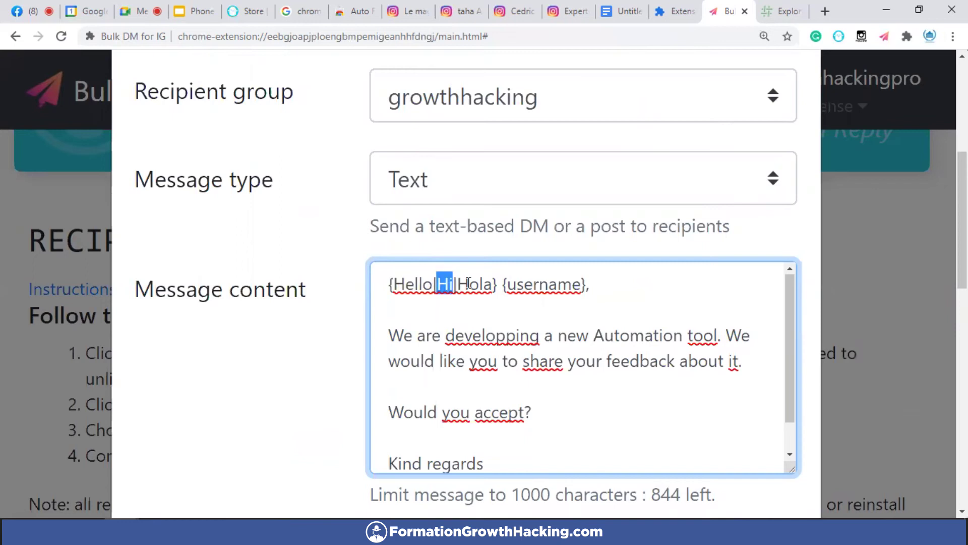
click(470, 284)
shift+click(492, 284)
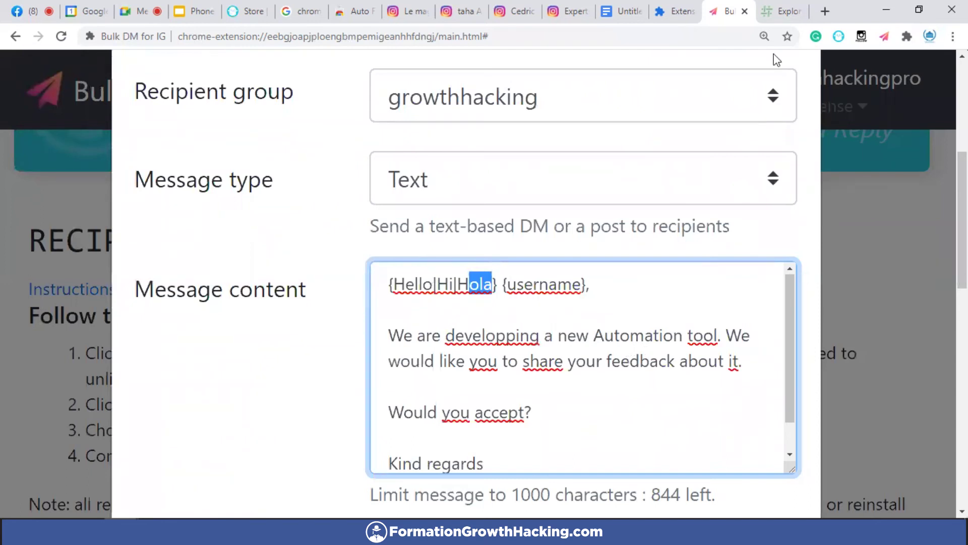
- Check Grammarly settings and the spelling suggestions for 'developping'
click(812, 37)
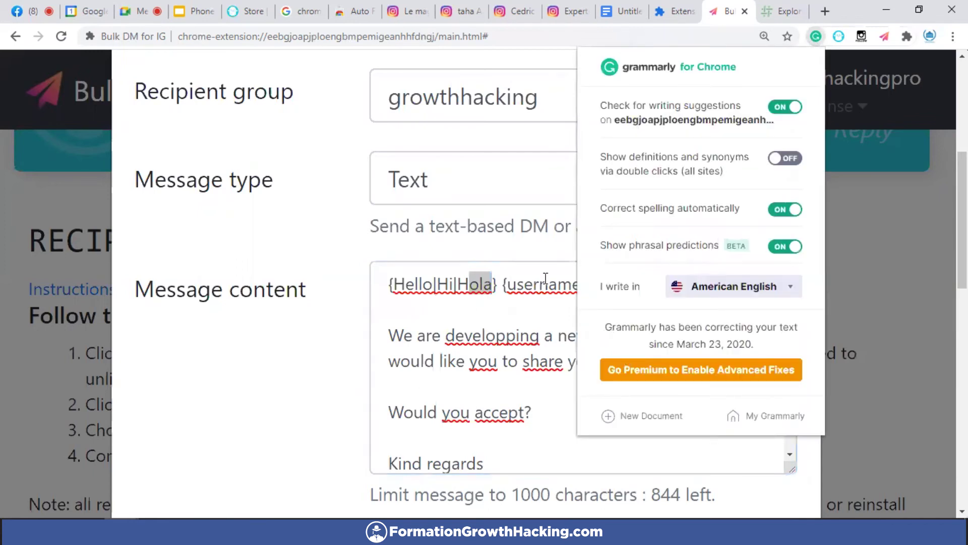
click(486, 335)
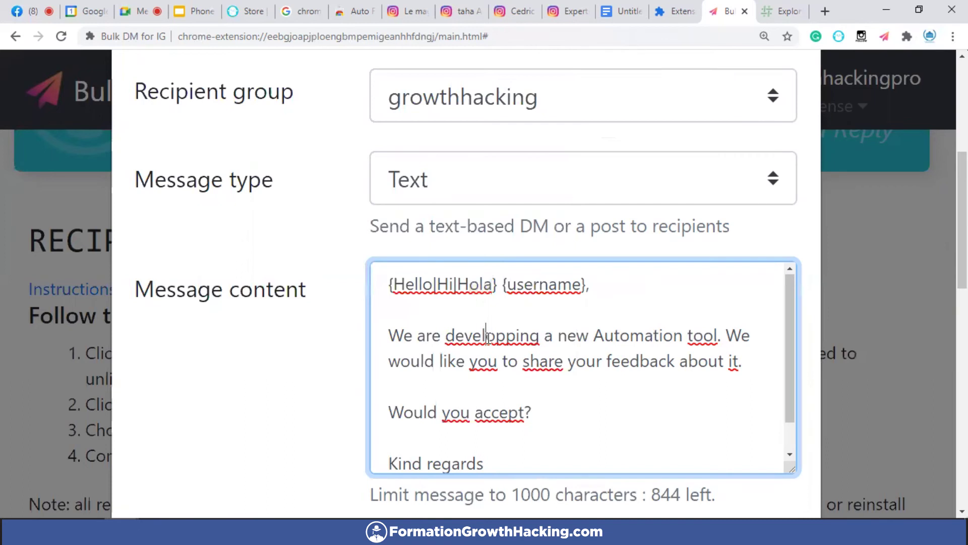
right_click(488, 338)
click(472, 336)
- Zoom back out to 110 % and scroll the compose dialog down to Send
click(952, 37)
click(856, 170)
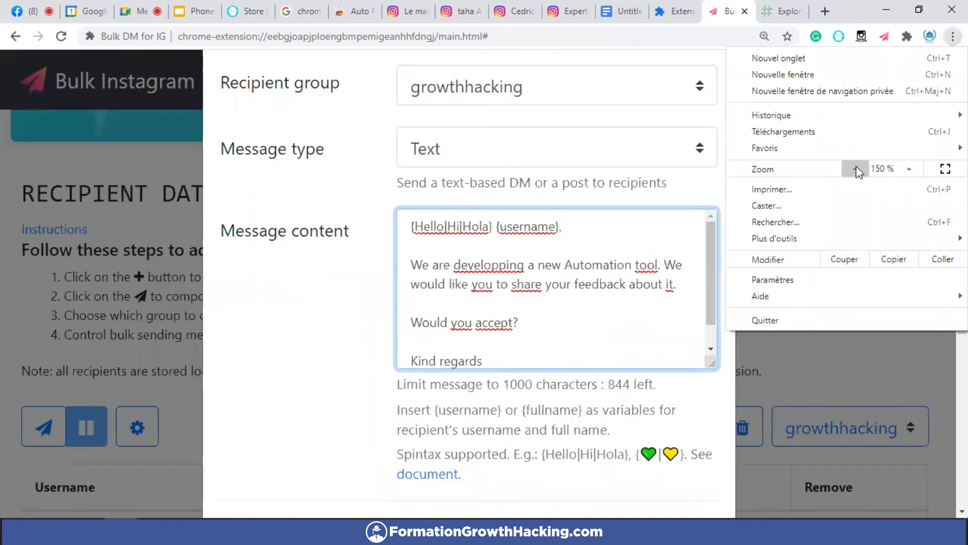
click(855, 169)
click(856, 170)
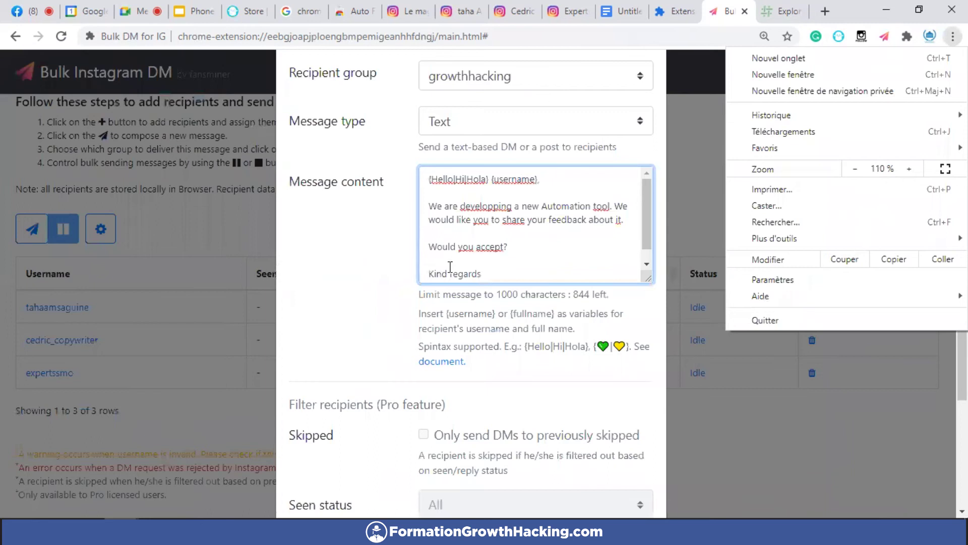
click(450, 263)
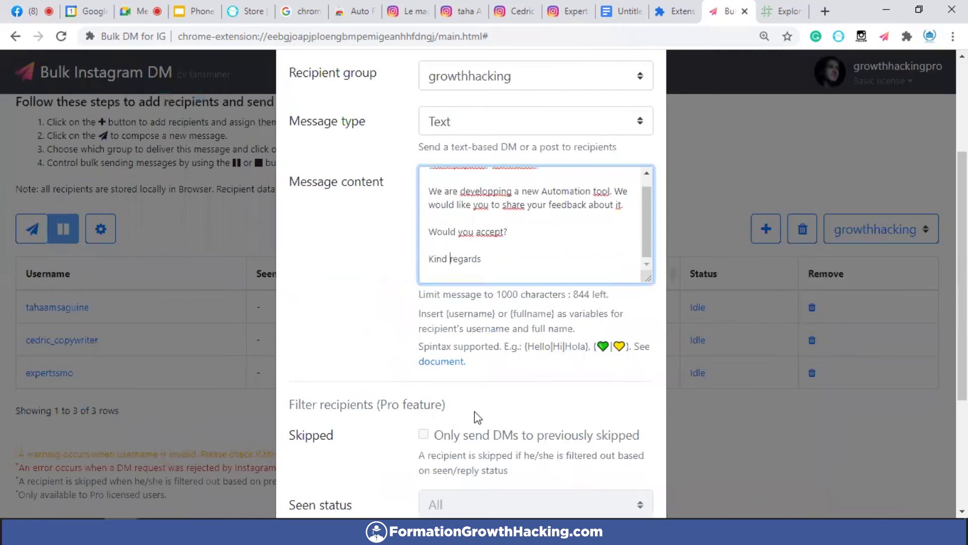
scroll(477, 416, down, 2)
scroll(346, 329, down, 2)
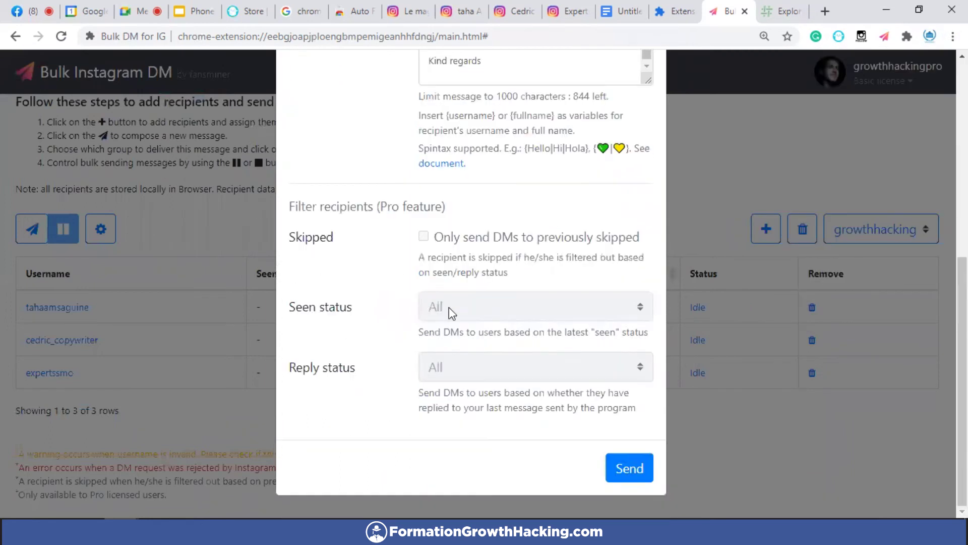
- Send the message to the growthhacking group and open the Instagram direct inbox
click(631, 470)
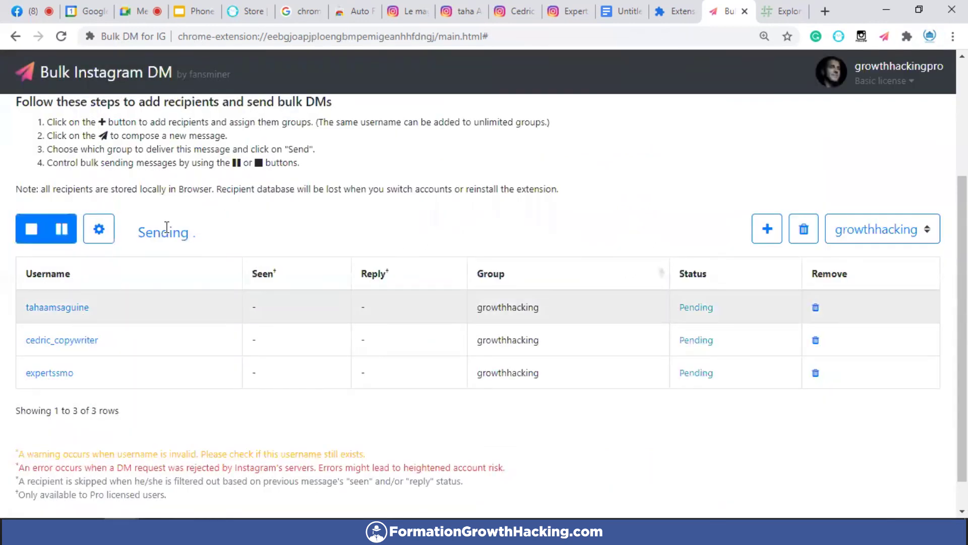
drag(145, 232, 195, 230)
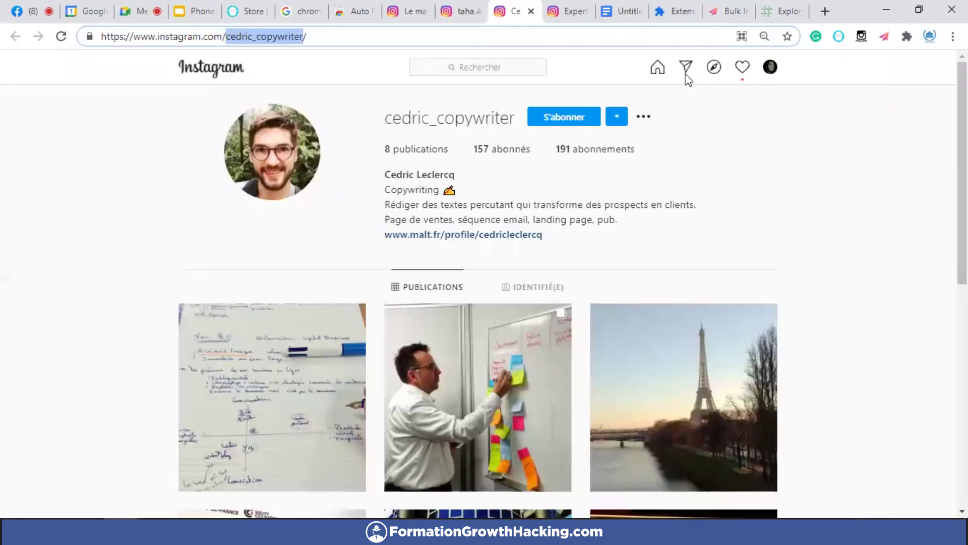
click(685, 68)
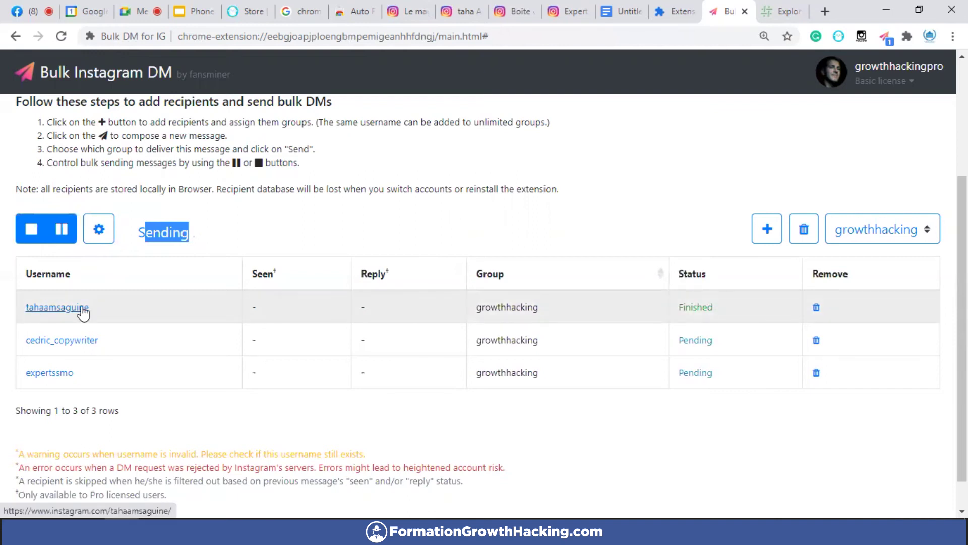
- Check the personalised Hola message in two recipients' Instagram conversations, then return to the Bulk DM dashboard
click(506, 5)
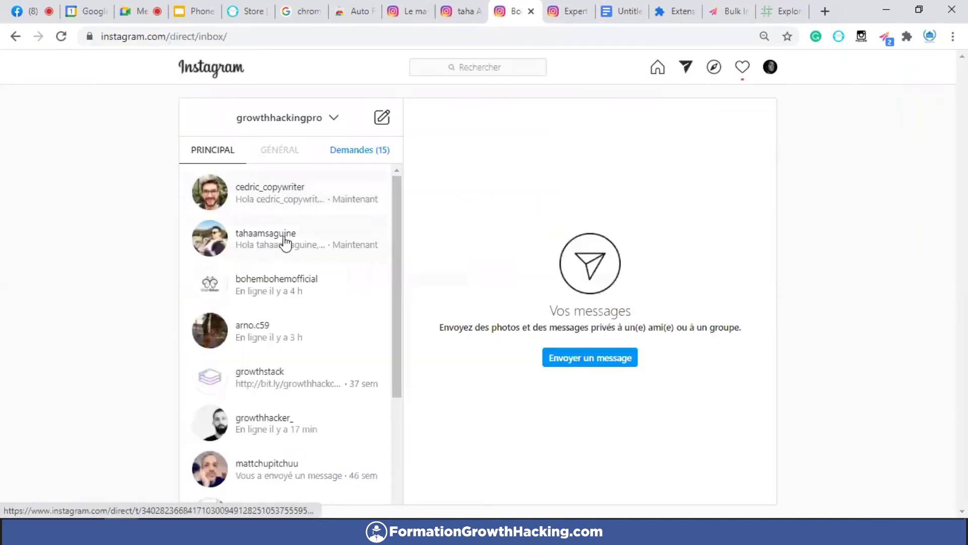
click(285, 237)
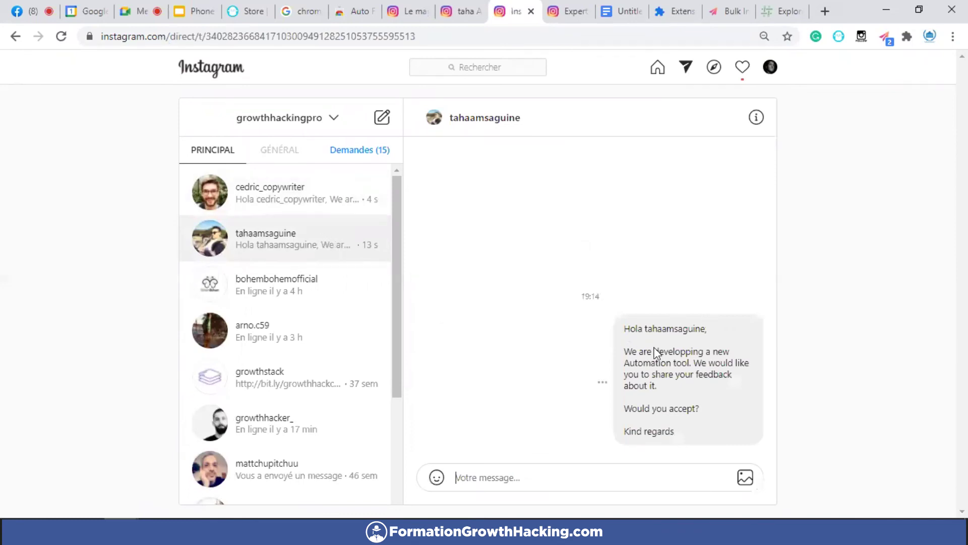
triple_click(671, 344)
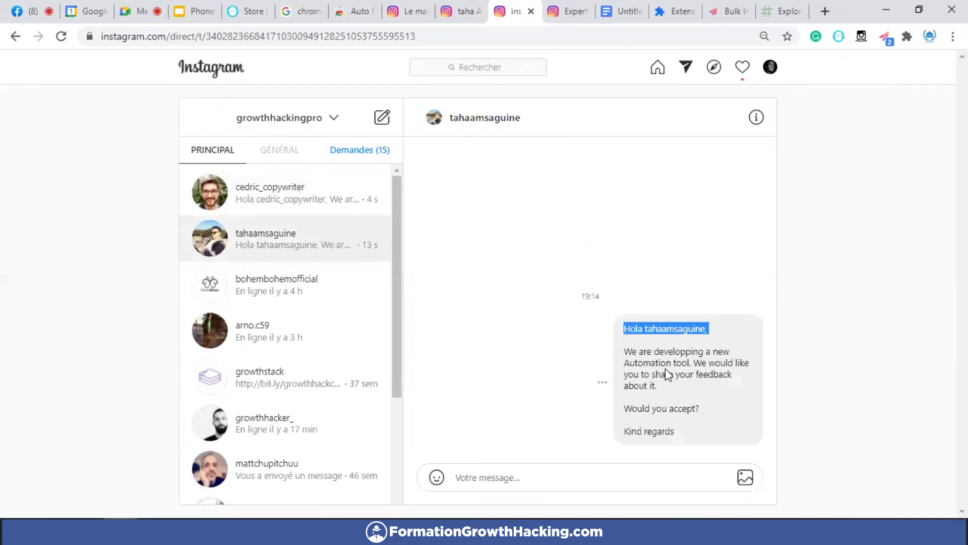
key(shift+Down)
key(shift+Down)
key(shift+Down)
key(shift+Down)
click(250, 175)
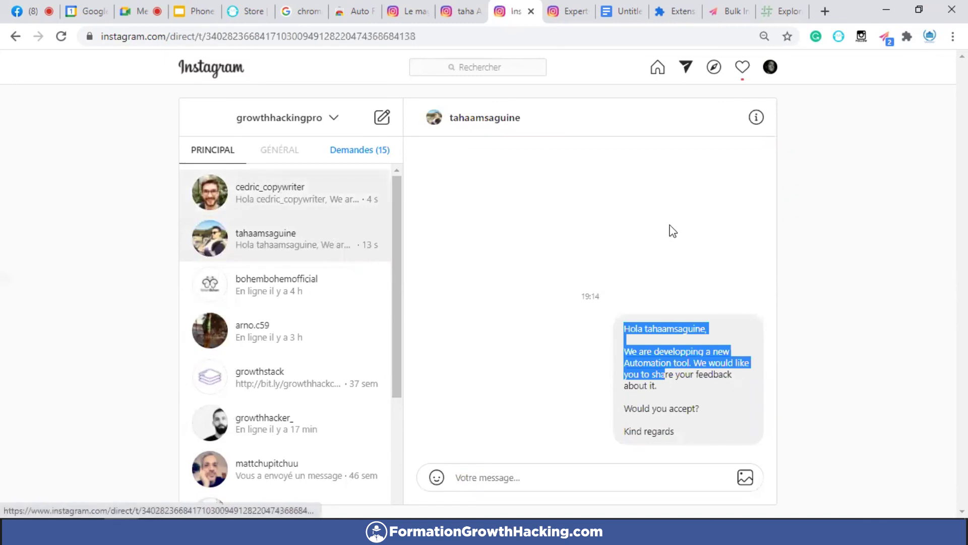
drag(630, 328, 699, 351)
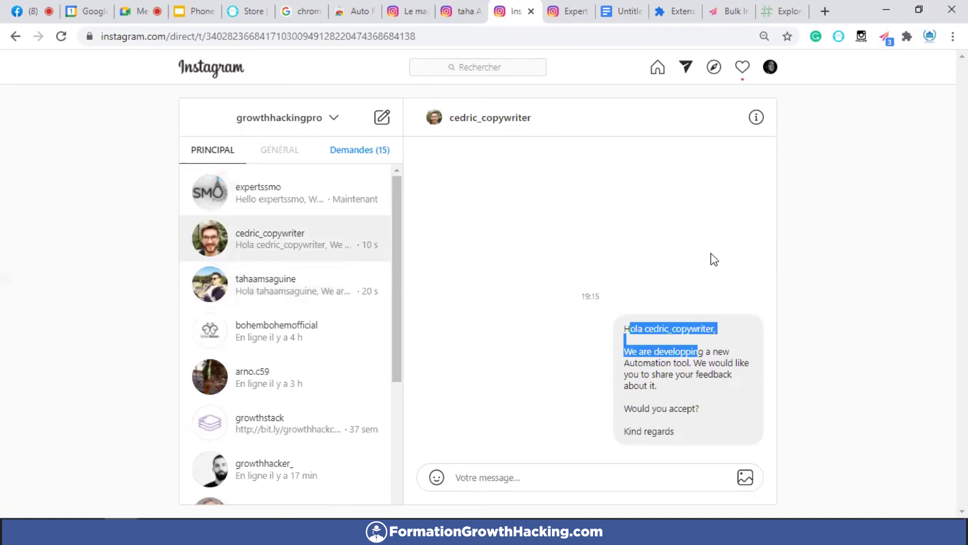
click(721, 2)
scroll(140, 247, up, 4)
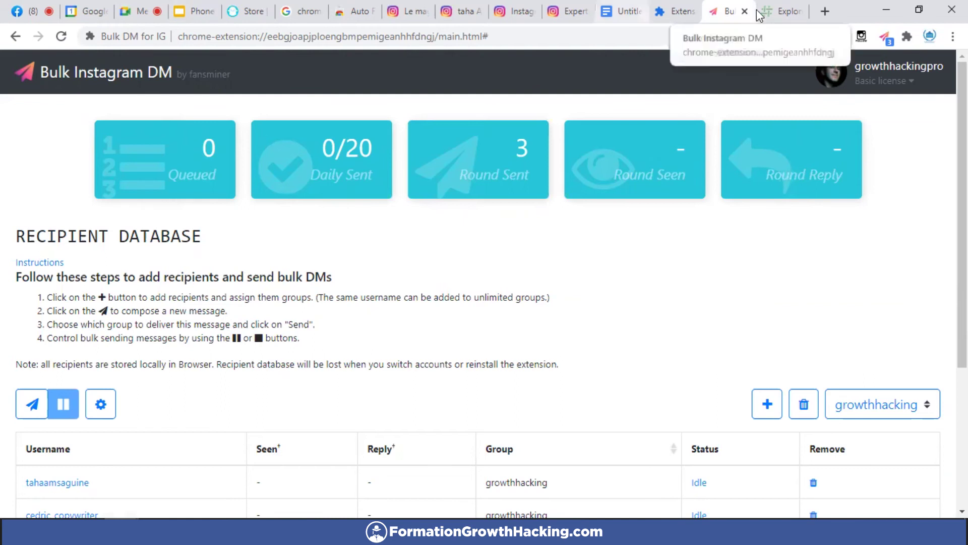
- Look through the open tabs and search the extensions page for 'facebook'
click(255, 11)
click(299, 11)
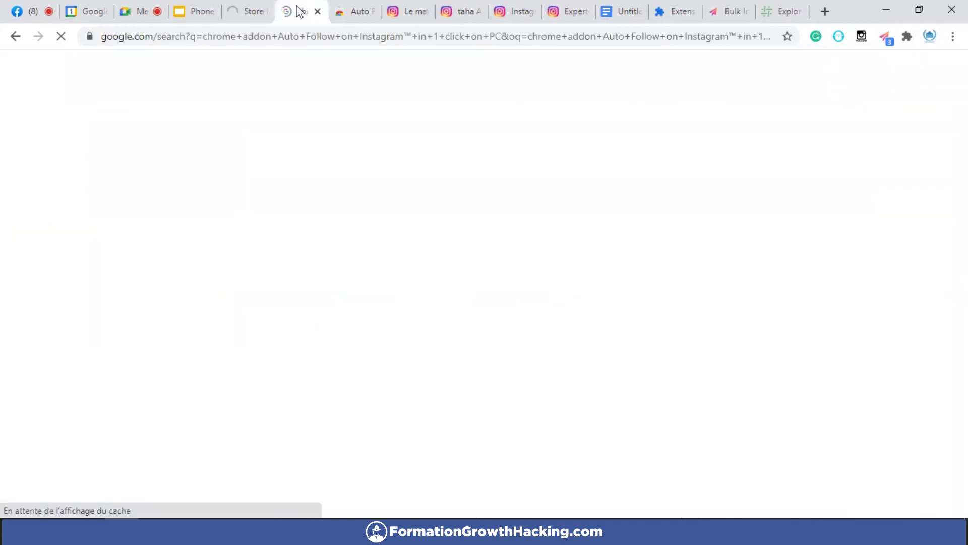
click(796, 7)
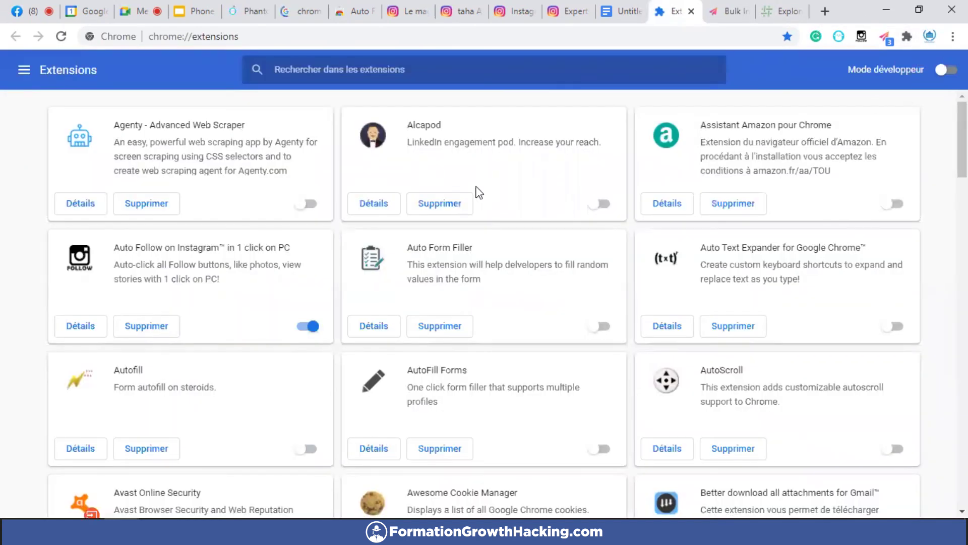
key(ctrl+f)
text(fac)
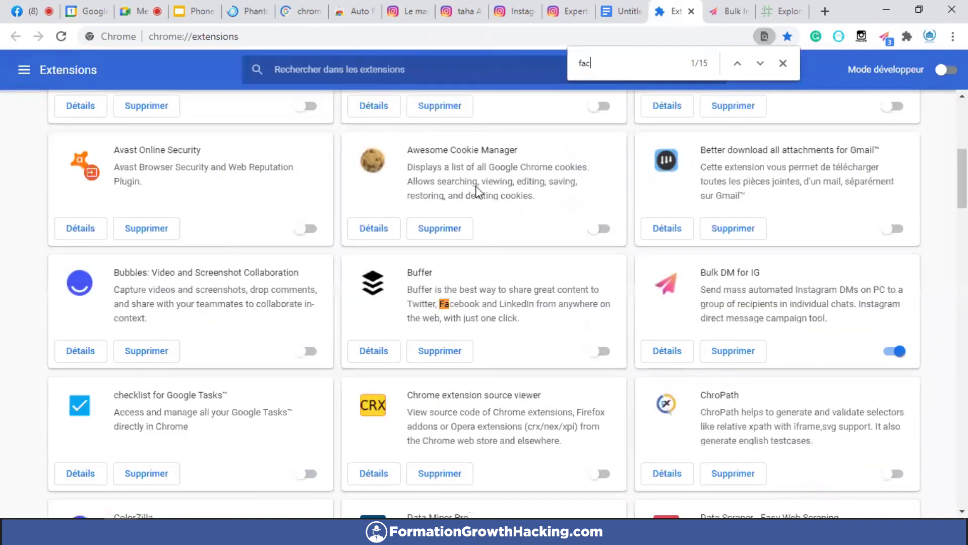
text(ebook)
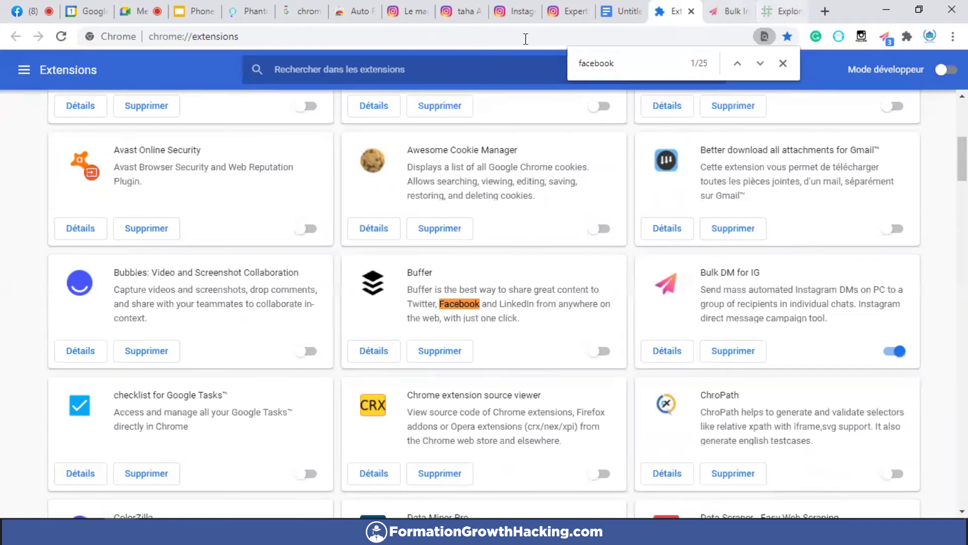
- Bring the Auto Follow on Instagram™ Web Store tab to the front and select its address
key(ctrl+Tab)
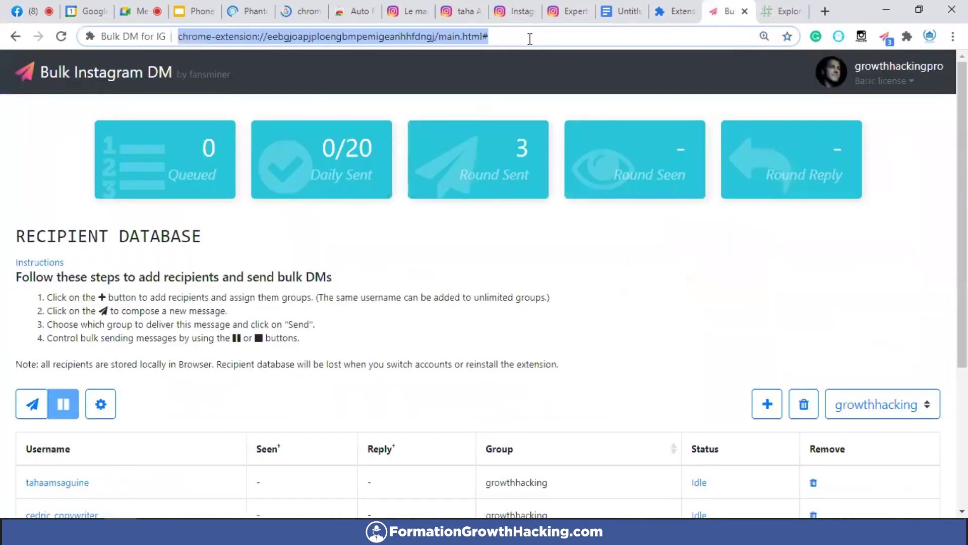
click(661, 13)
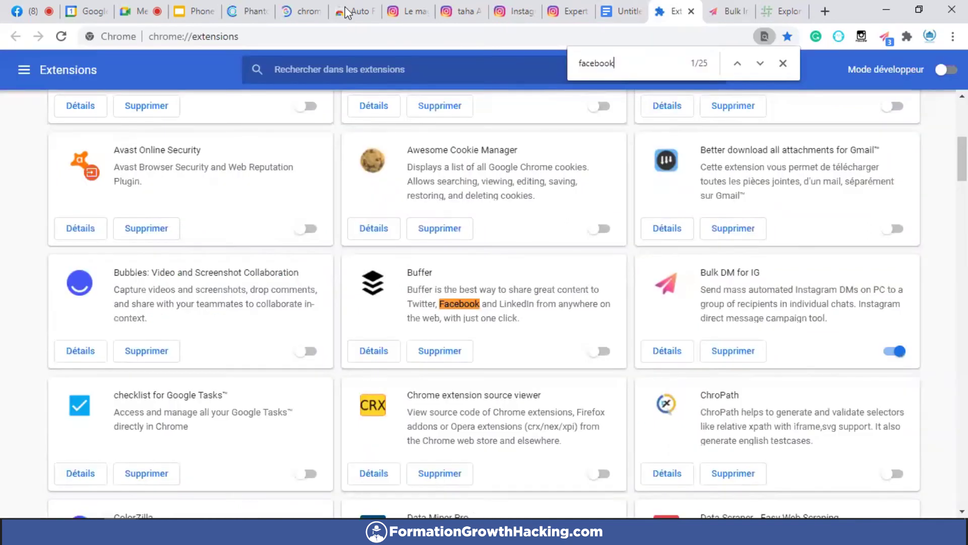
key(ctrl+7)
click(228, 41)
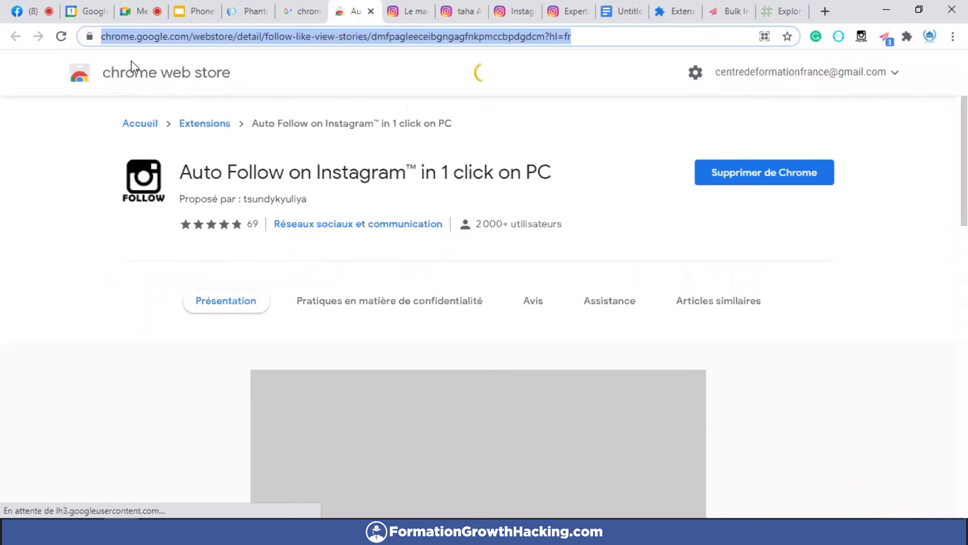
- Begin a Web Store search for 'bulk', then close the Google search, Instagram followers and Phantombuster tabs
click(145, 122)
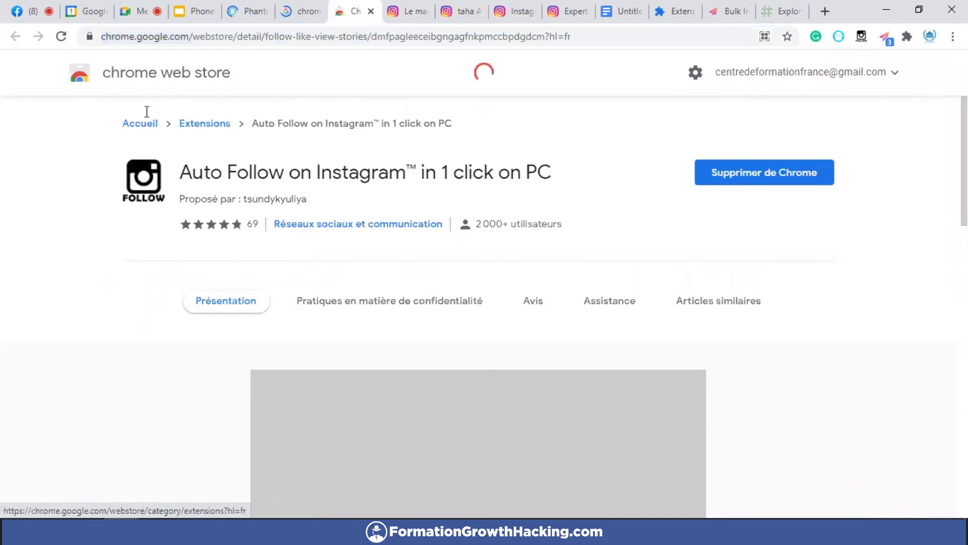
text(bu)
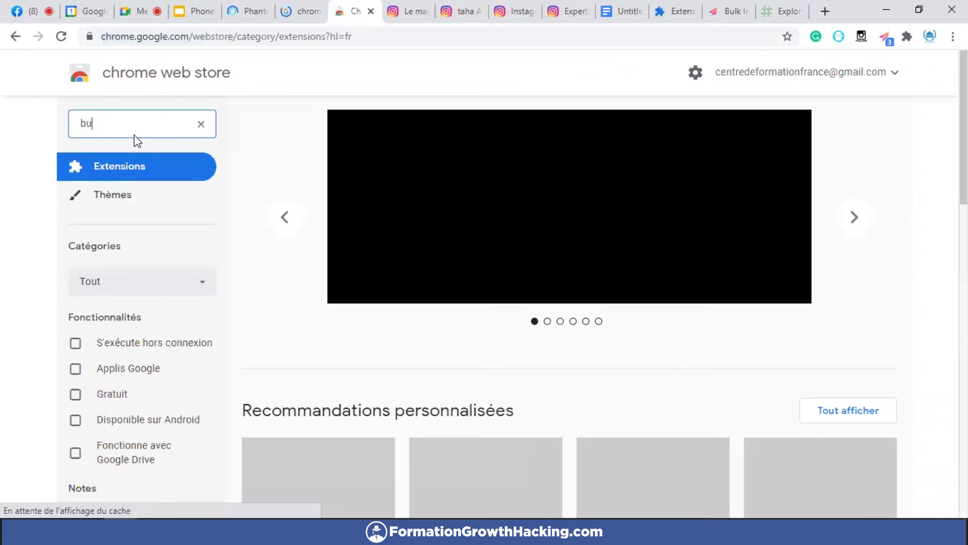
text(lk)
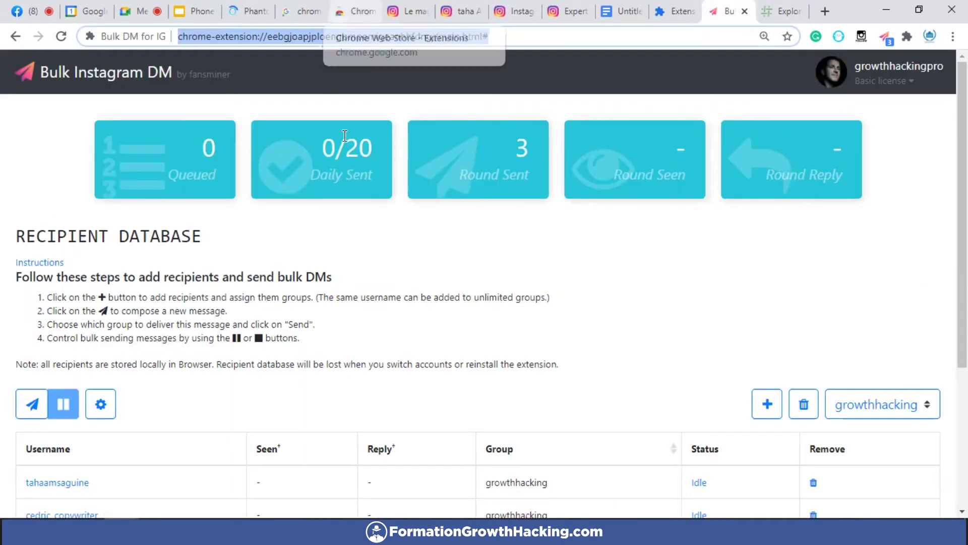
mouse_move(313, 191)
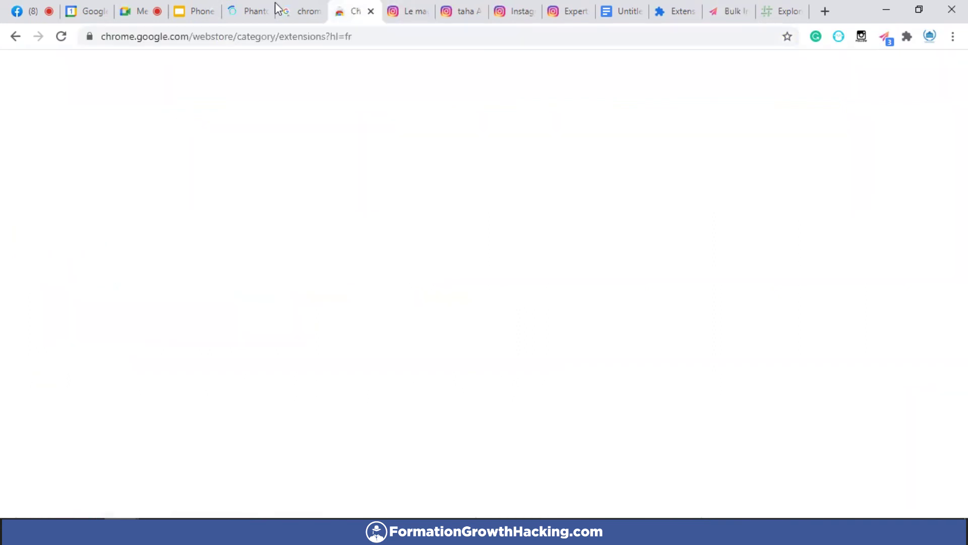
click(303, 7)
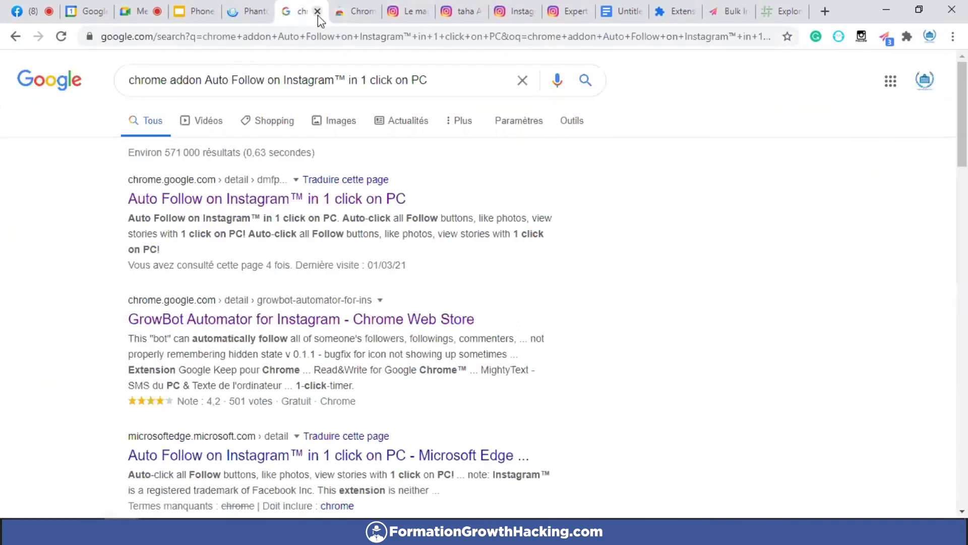
key(ctrl+w)
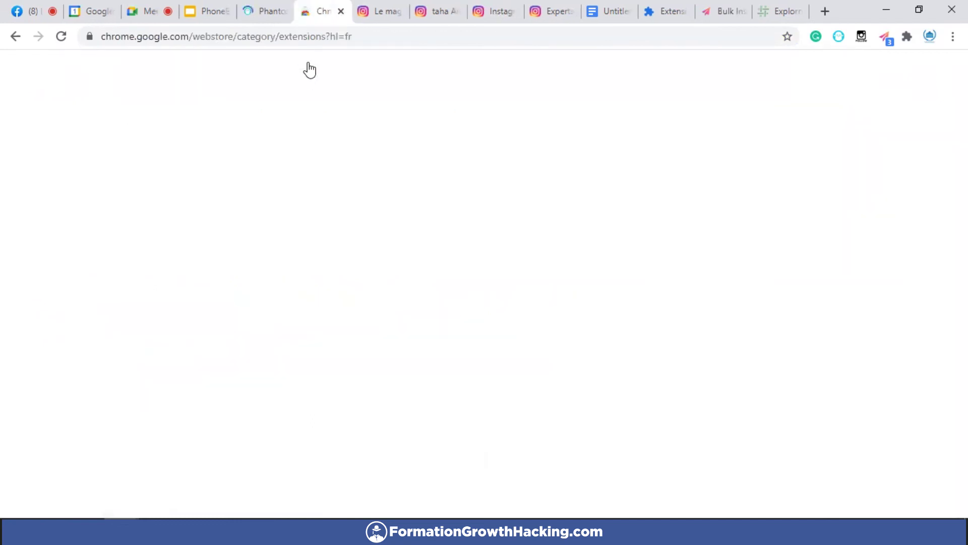
click(375, 7)
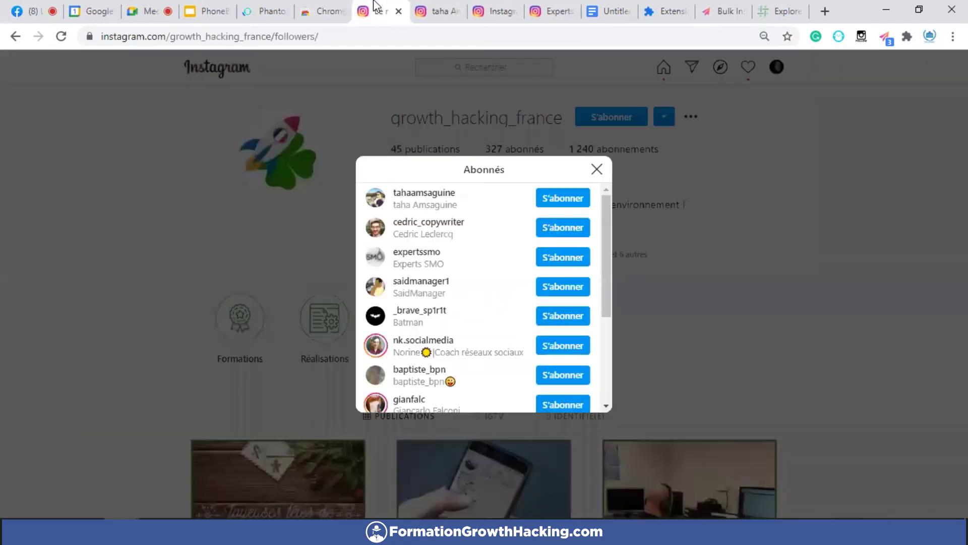
key(ctrl+w)
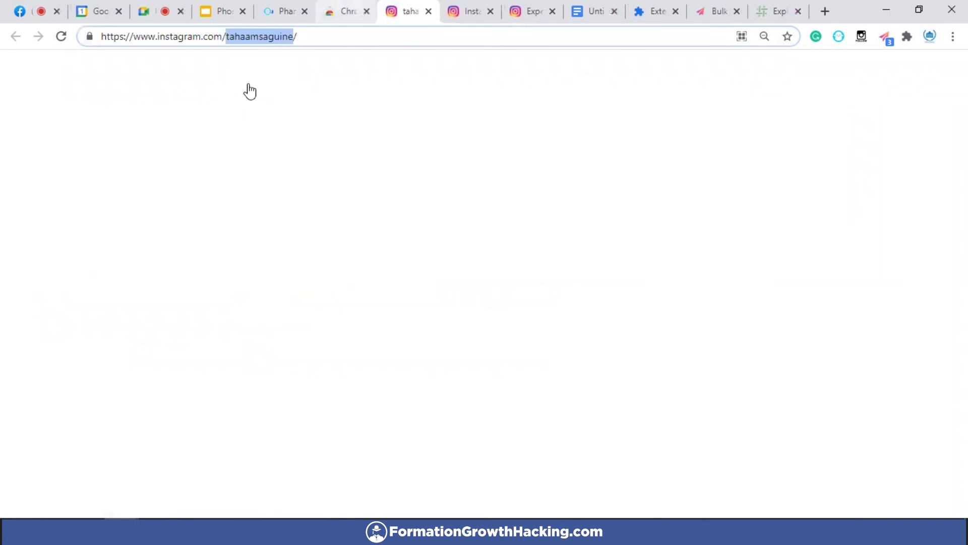
key(ctrl+shift+Tab)
click(274, 5)
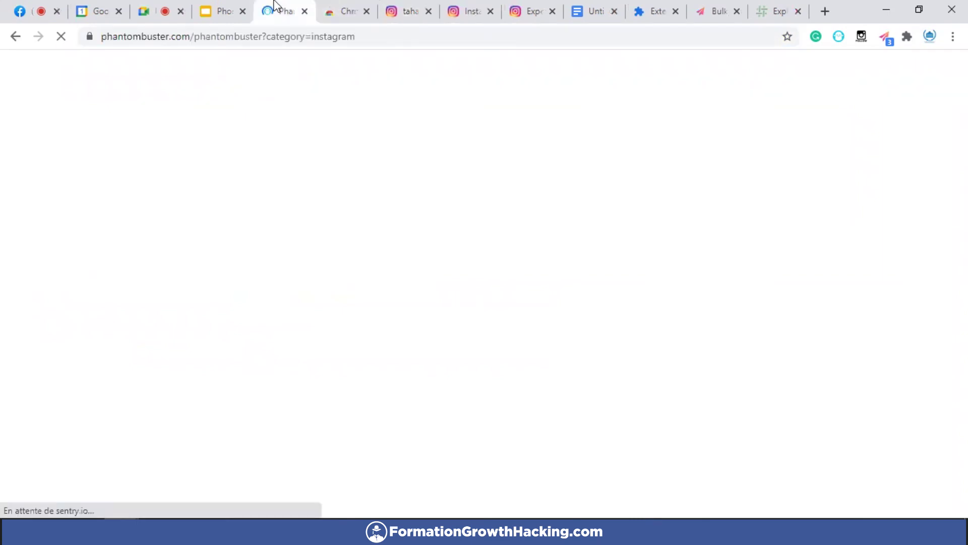
key(ctrl+w)
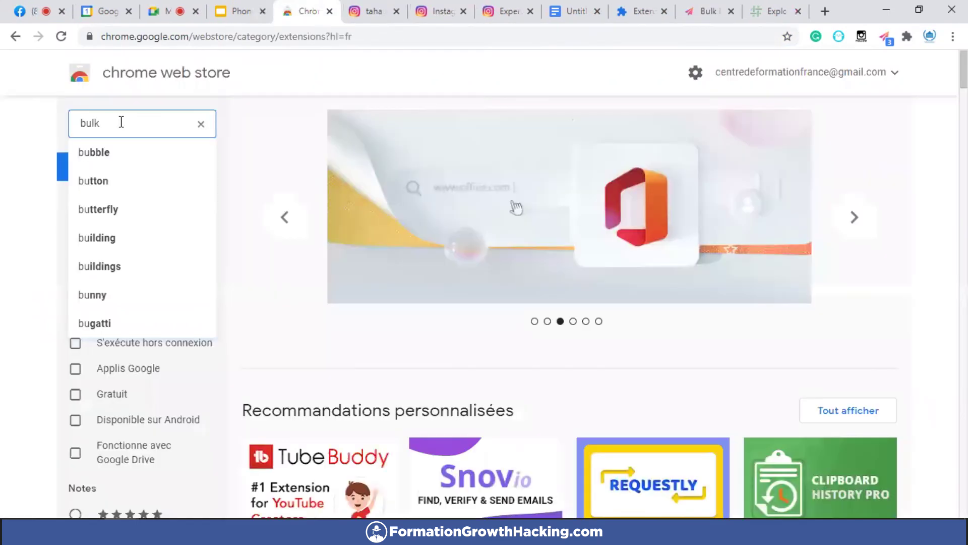
- Search the Web Store for 'bulk instagram dm', open Bulk DM for IG and copy its address
text(instagram dm)
key(Return)
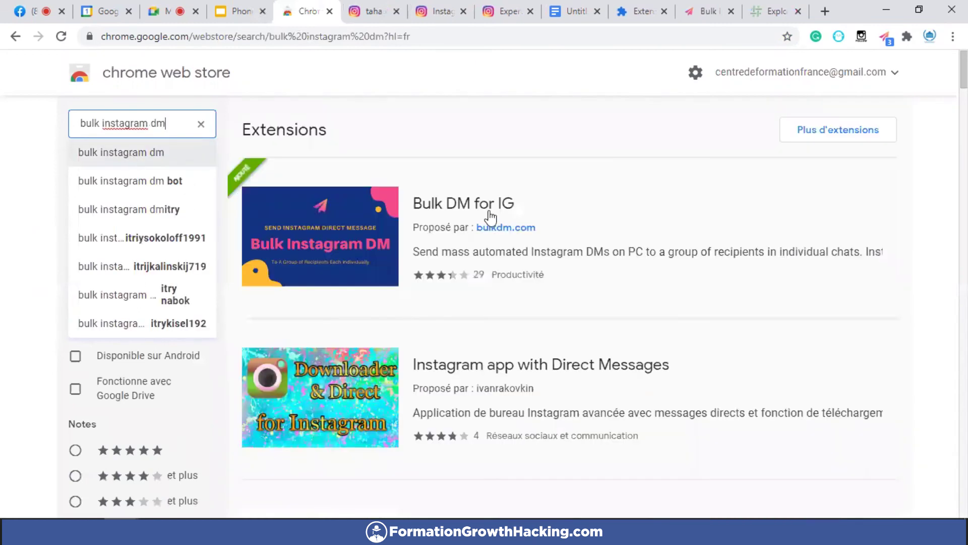
scroll(506, 209, down, 3)
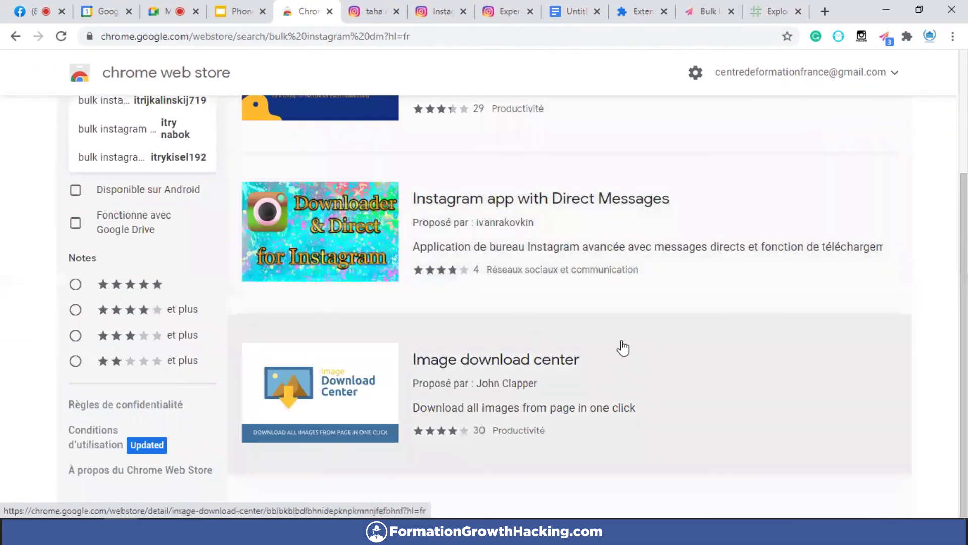
scroll(67, 188, up, 3)
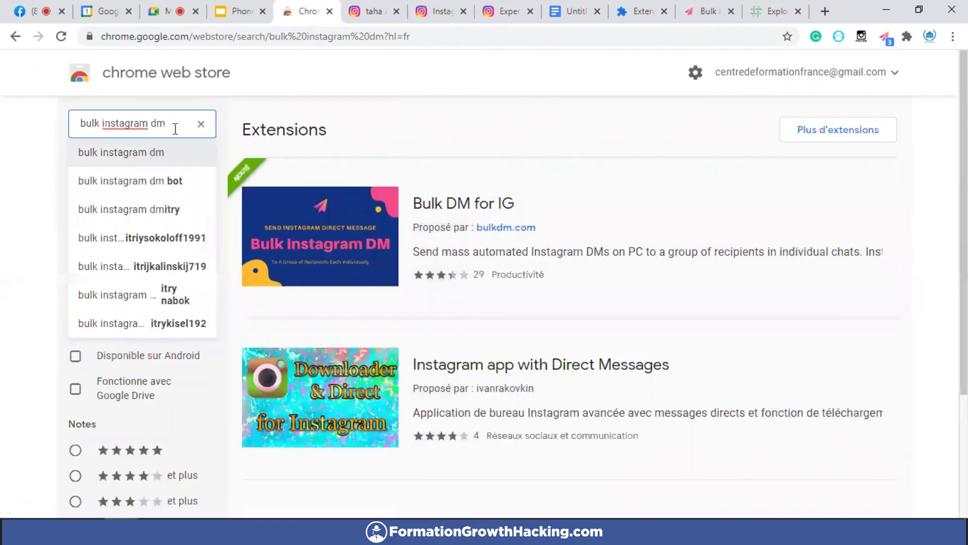
click(130, 141)
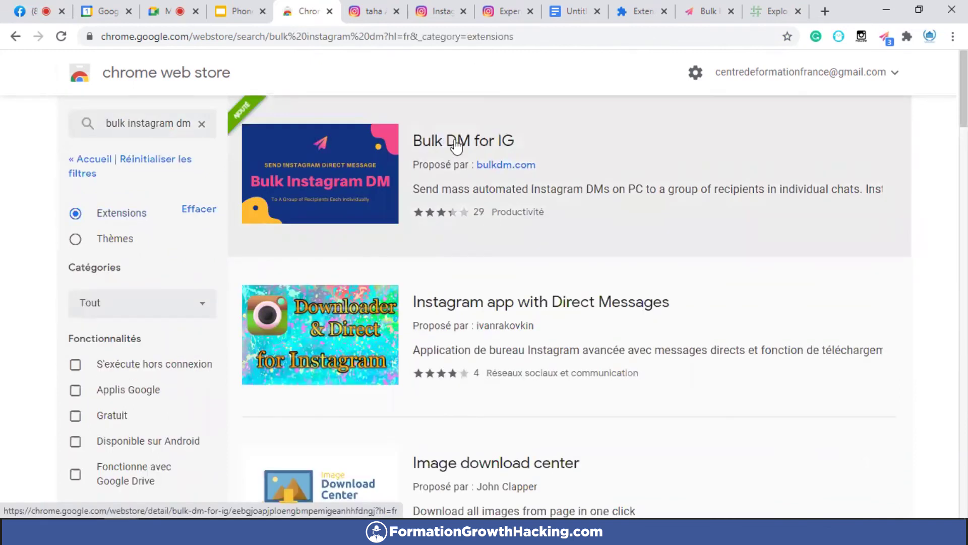
click(456, 144)
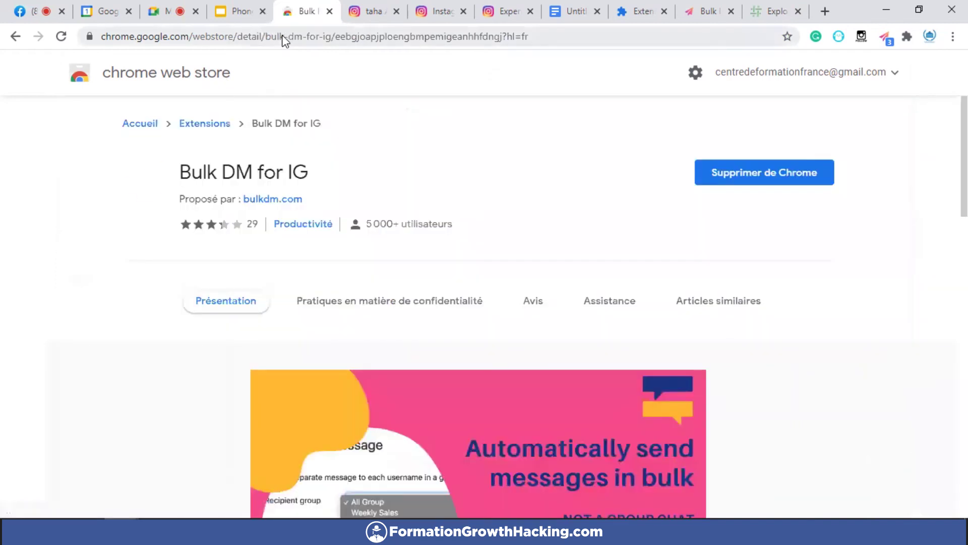
click(283, 37)
key(ctrl+c)
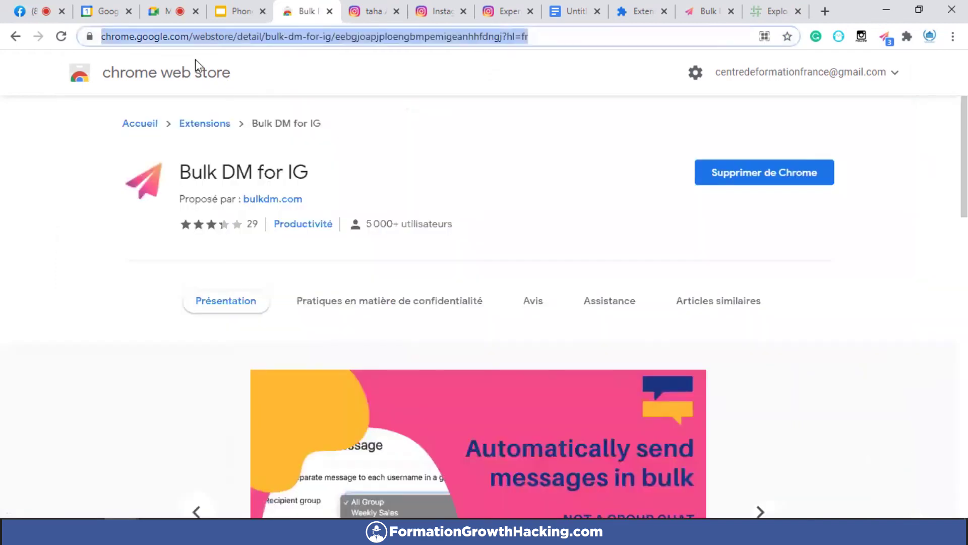
click(159, 12)
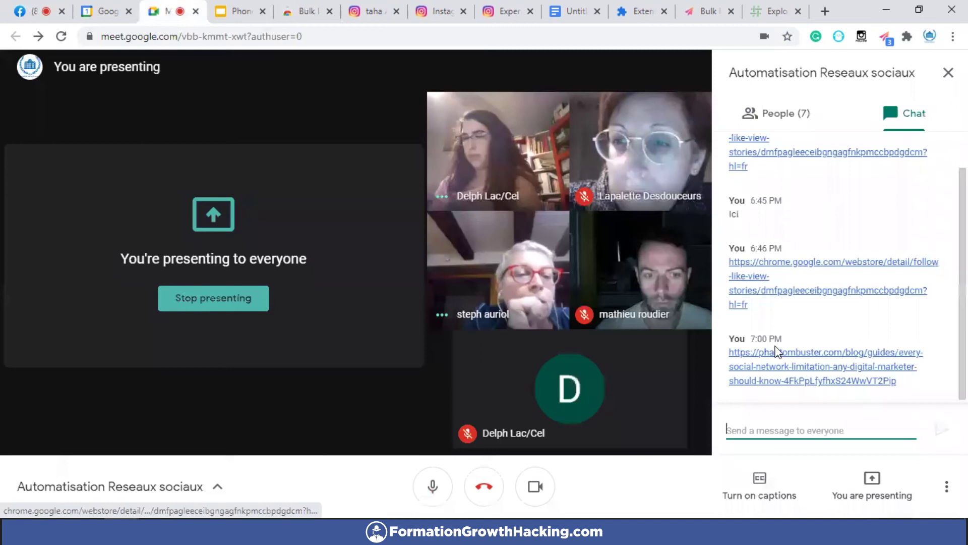
- Paste the Bulk DM for IG Web Store link into the Meet chat and send it
click(774, 431)
key(ctrl+v)
key(Return)
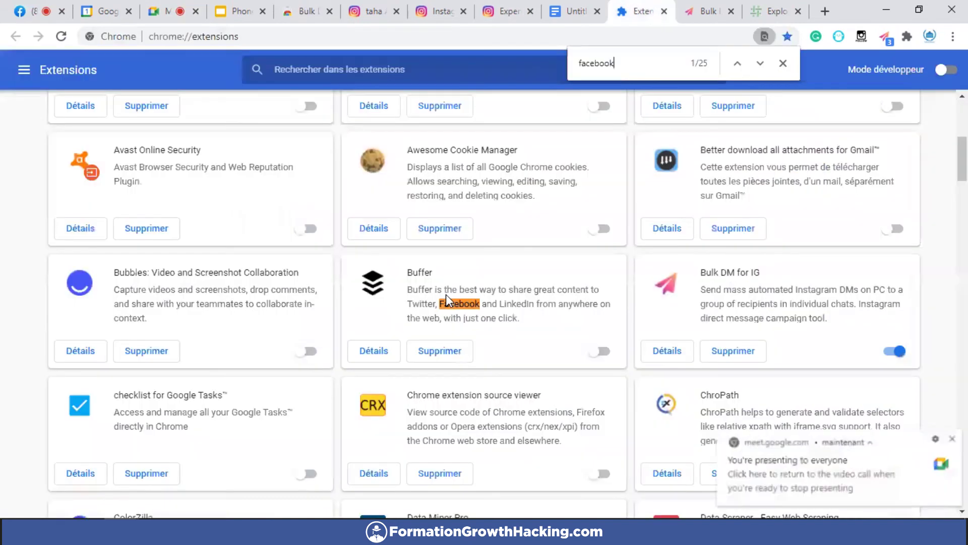
- Find the 'facebook' matches on the extensions page and enable Invite post likers for Facebook
key(ctrl+f)
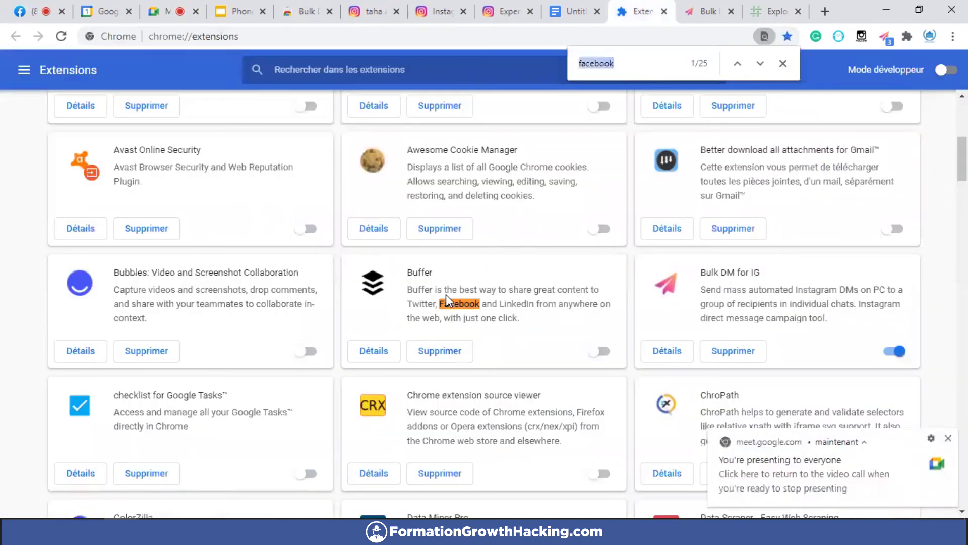
key(Return)
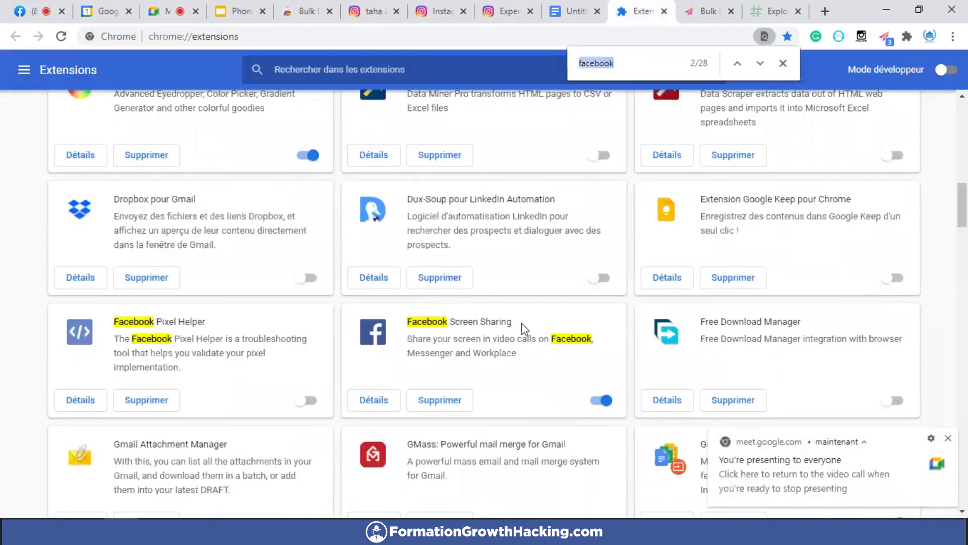
key(Return)
key(Return)
key(Return)
key(Return)
key(Return)
key(Return)
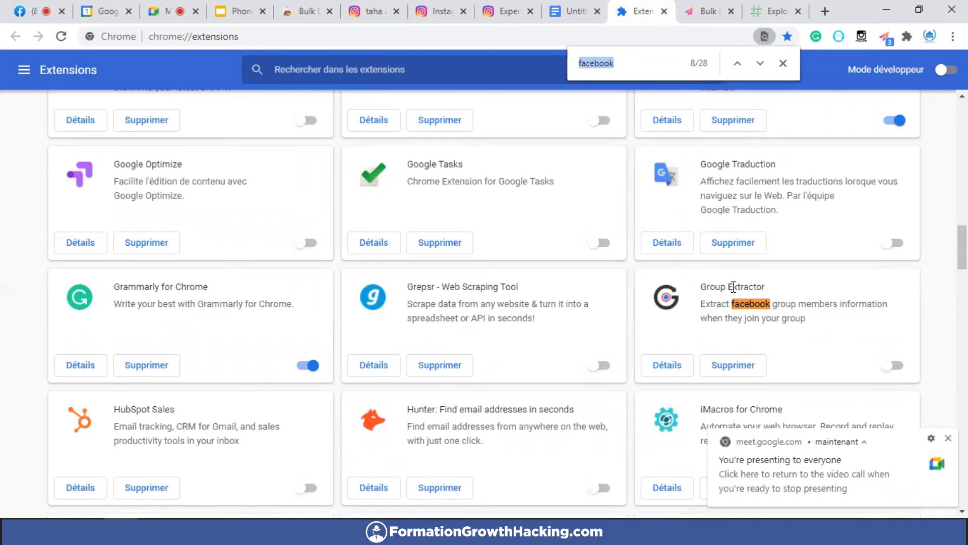
key(Return)
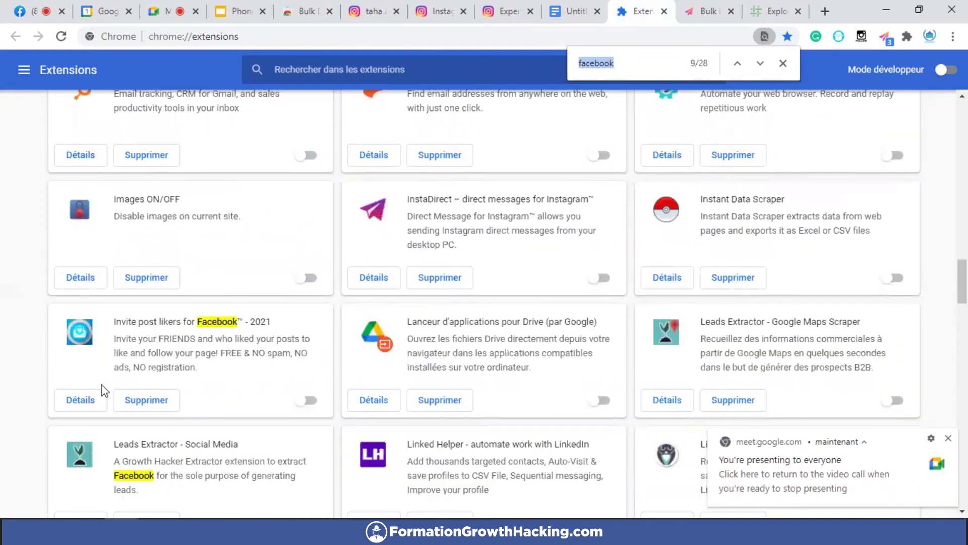
click(312, 407)
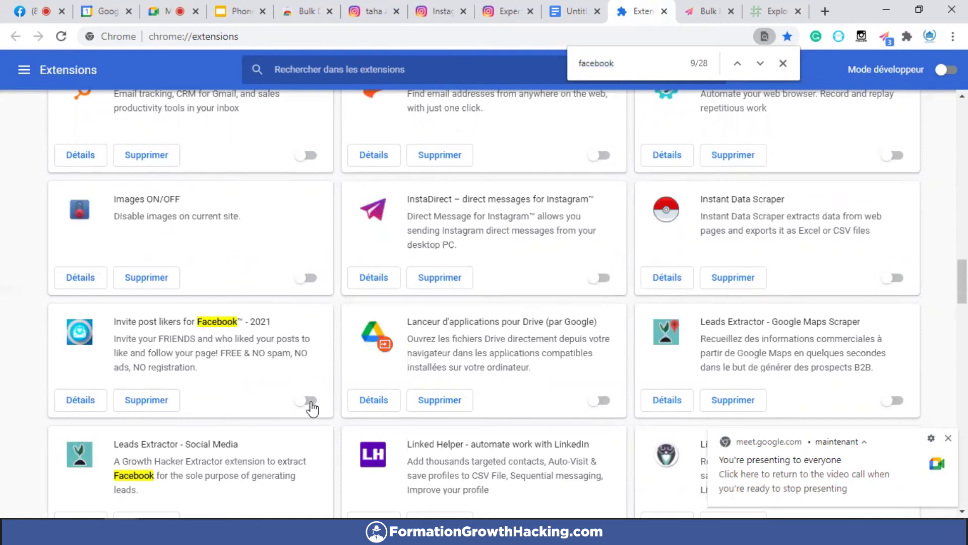
click(311, 403)
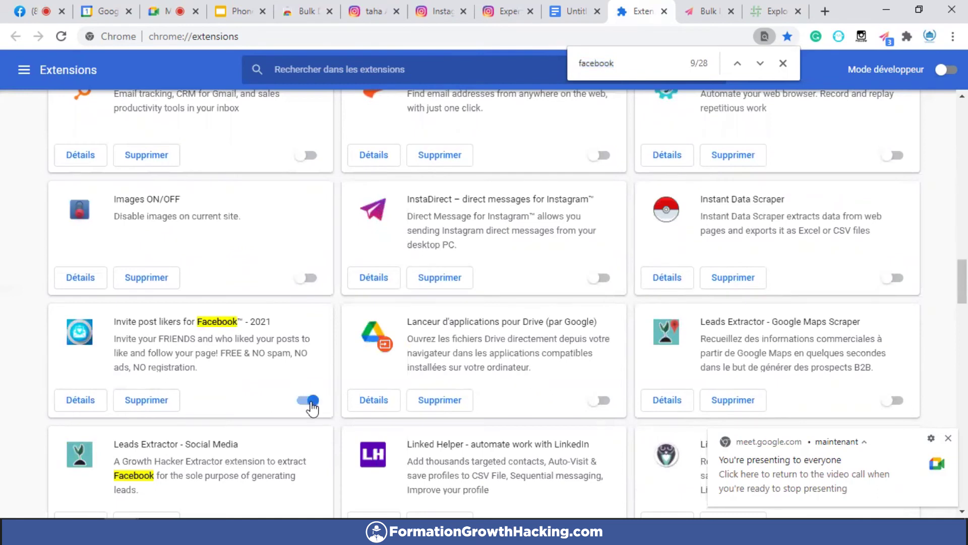
- Step through the remaining 'facebook' matches, including Save to Facebook, then close the find bar
double_click(757, 63)
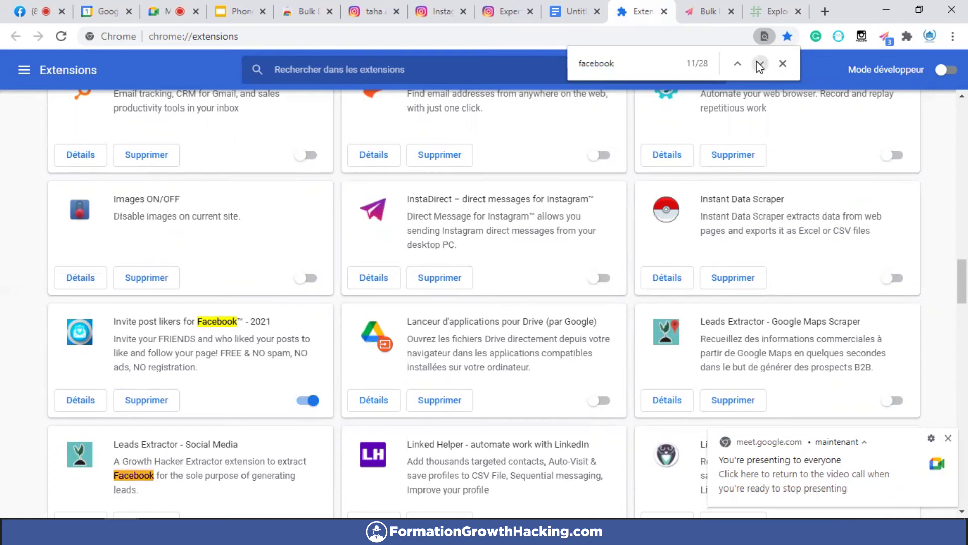
click(759, 64)
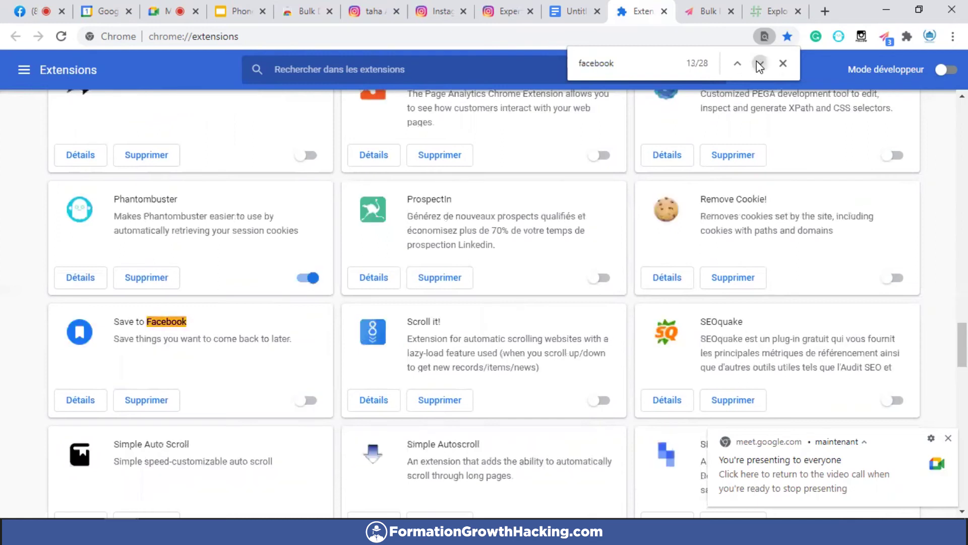
double_click(758, 64)
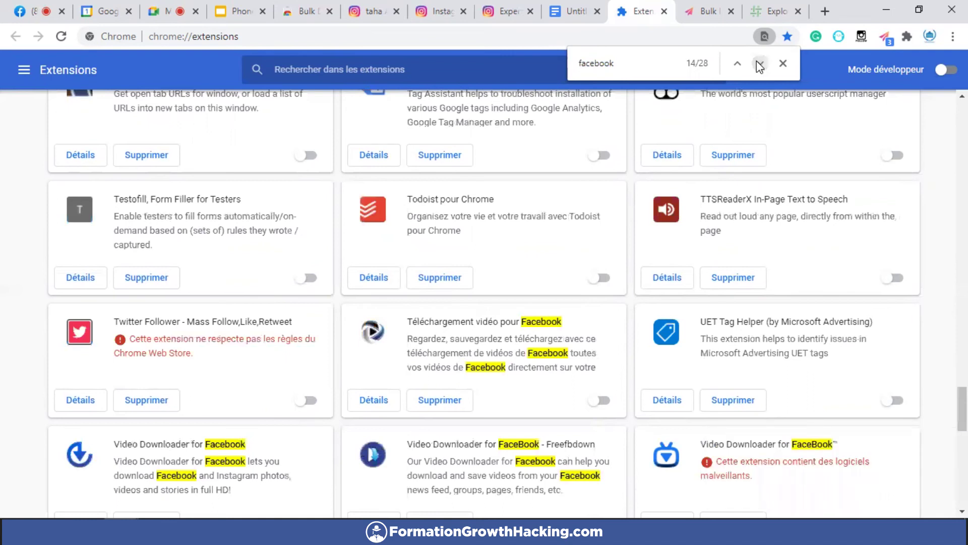
click(759, 64)
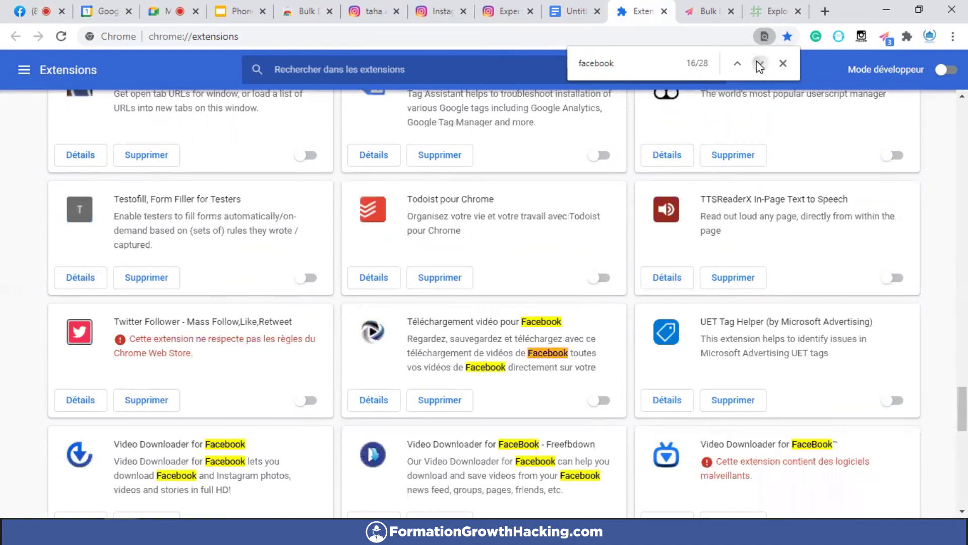
double_click(759, 64)
double_click(759, 64)
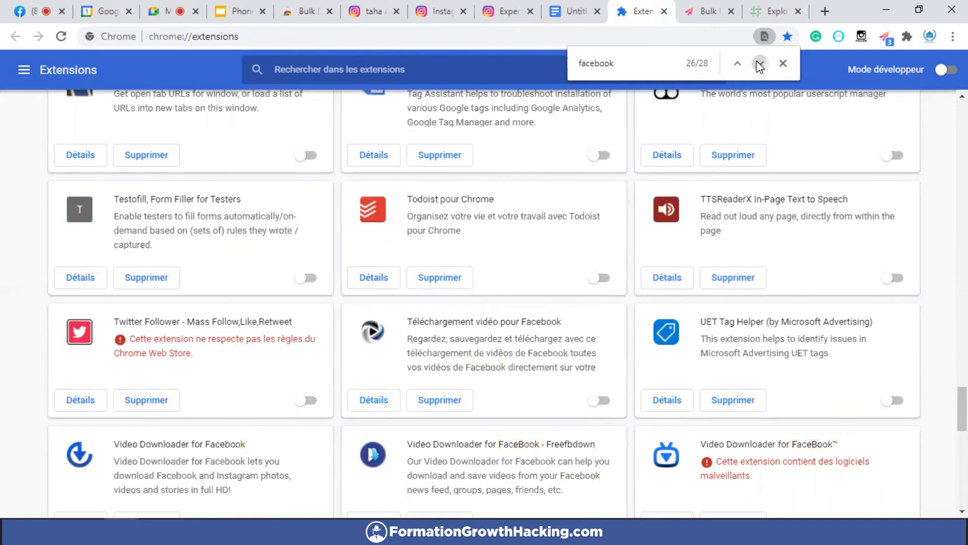
double_click(759, 64)
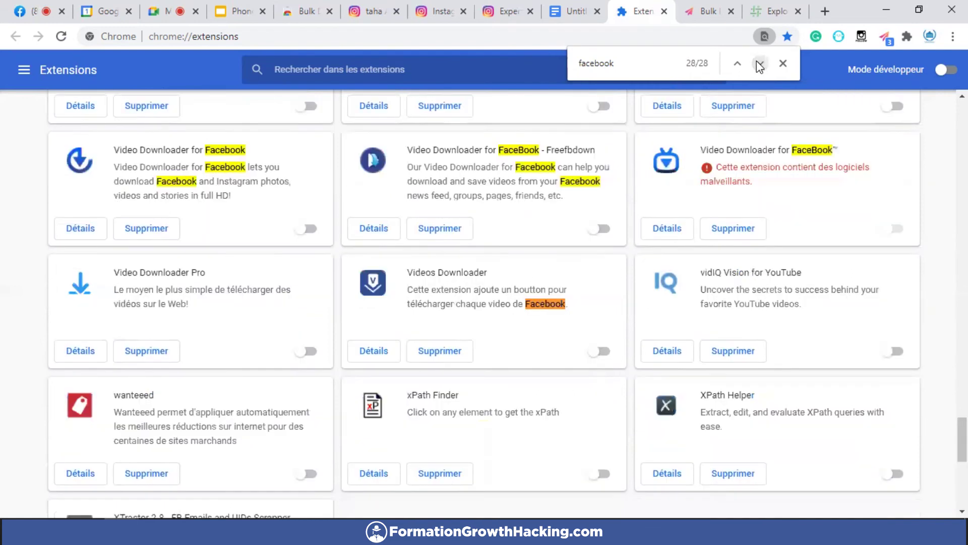
click(759, 64)
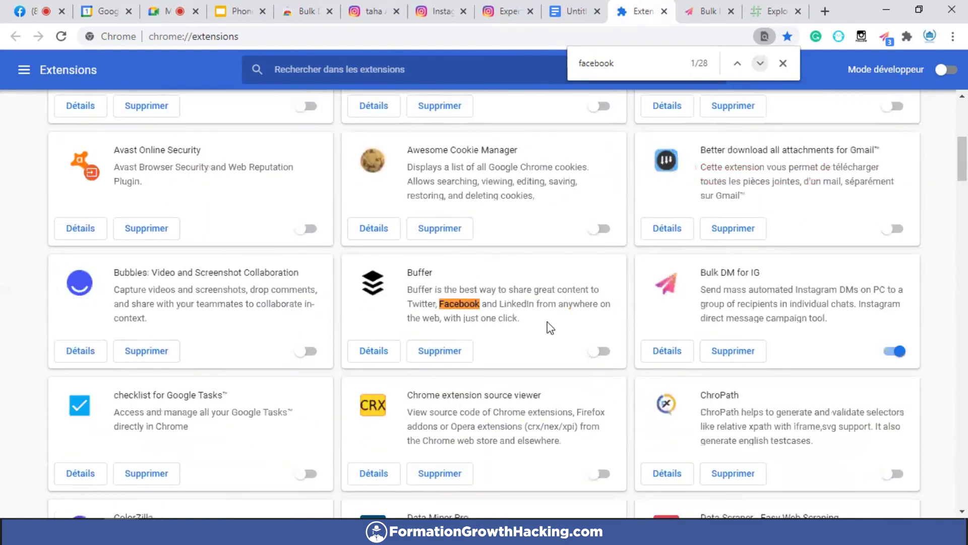
scroll(535, 323, down, 2)
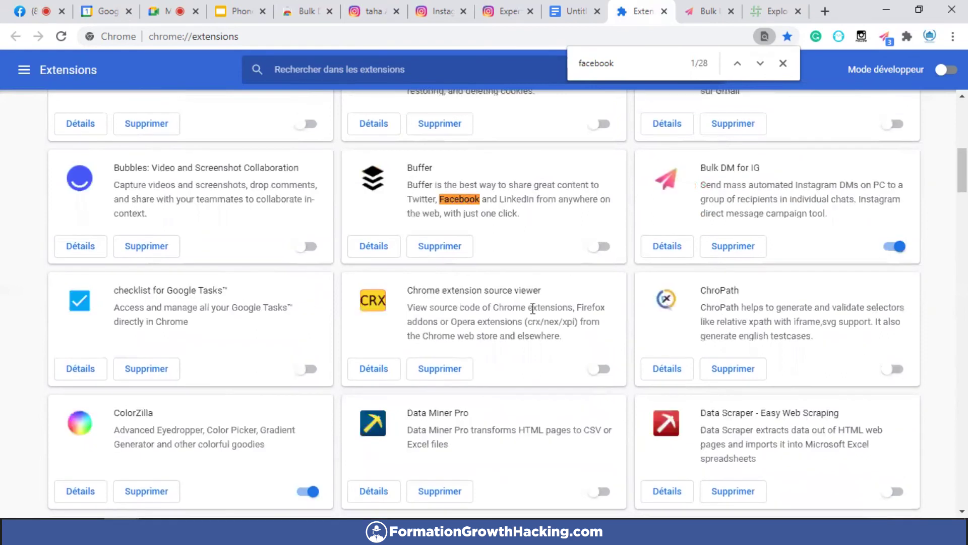
scroll(533, 312, down, 3)
scroll(535, 314, down, 4)
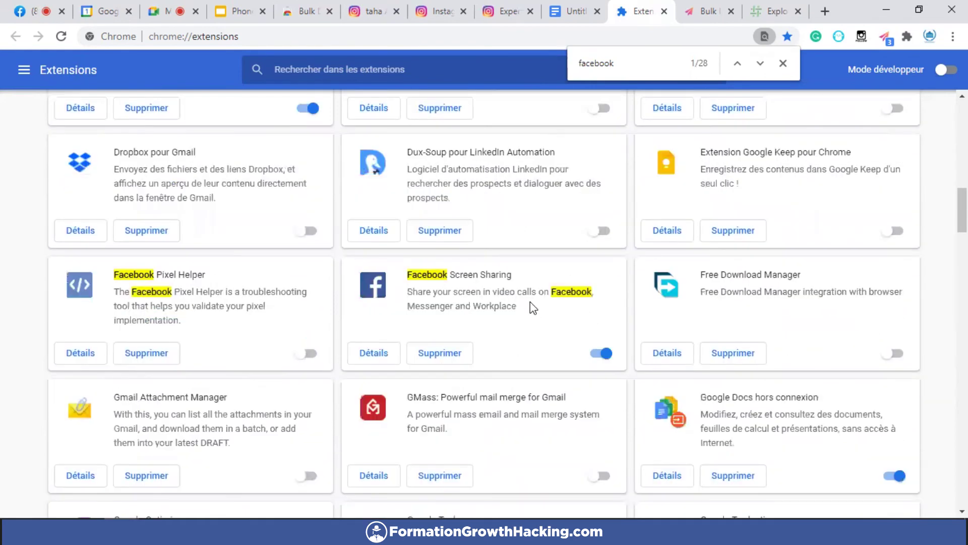
scroll(532, 306, up, 8)
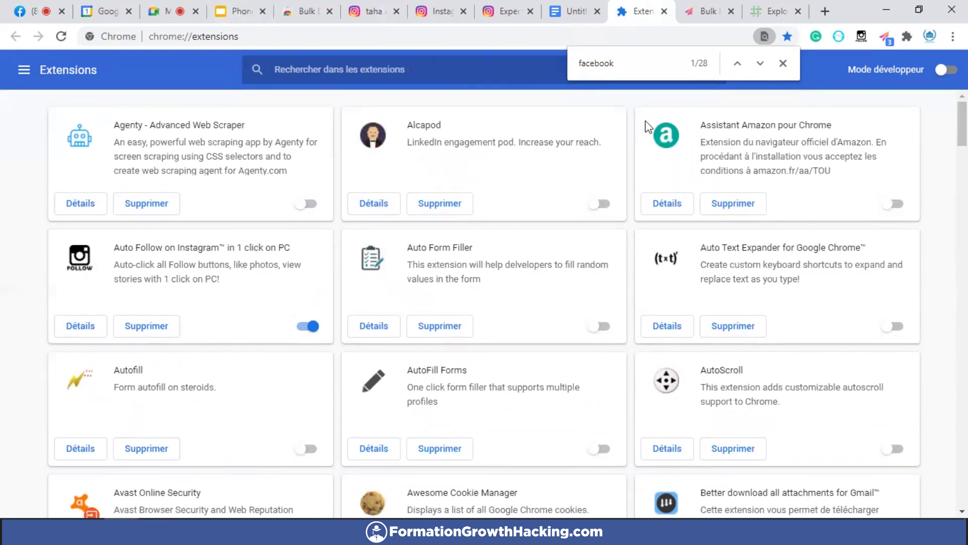
click(783, 63)
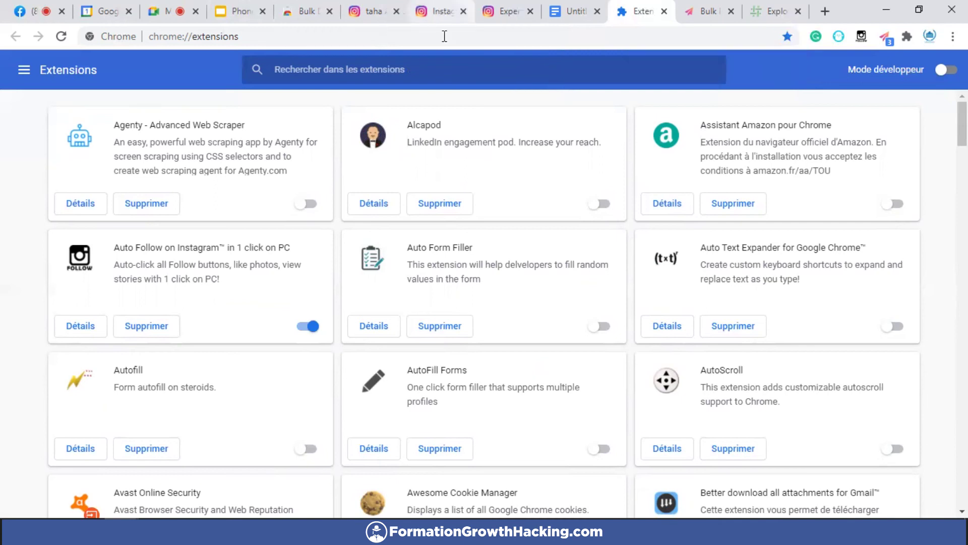
- Load facebook.com in the tab holding the Instagram conversation
key(ctrl+7)
text(fac)
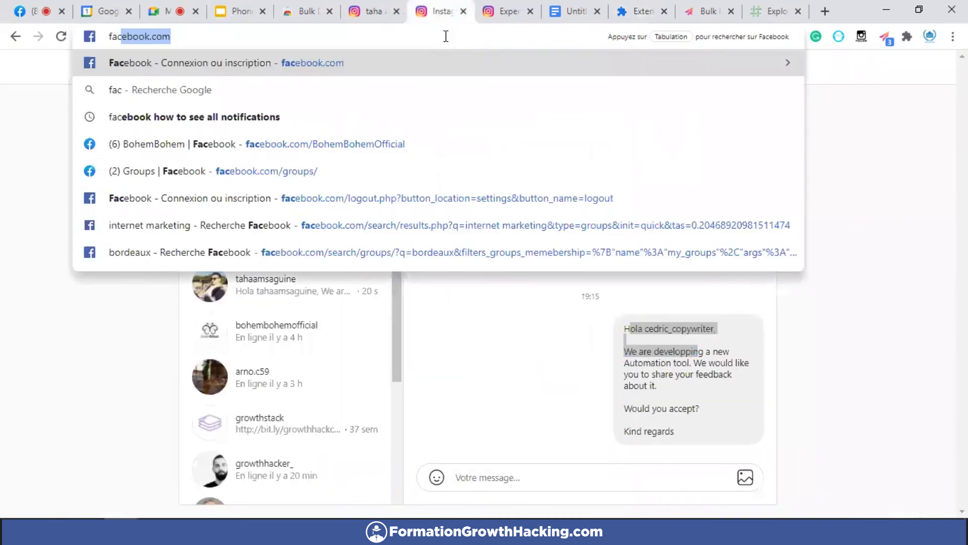
text(ebo)
key(Return)
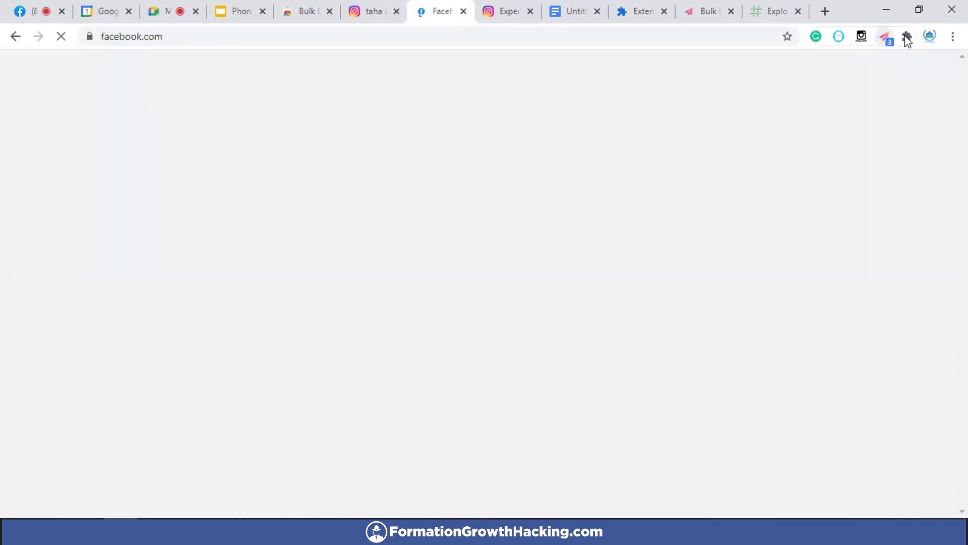
- Pin the Invite post likers extension to the Chrome toolbar
click(907, 37)
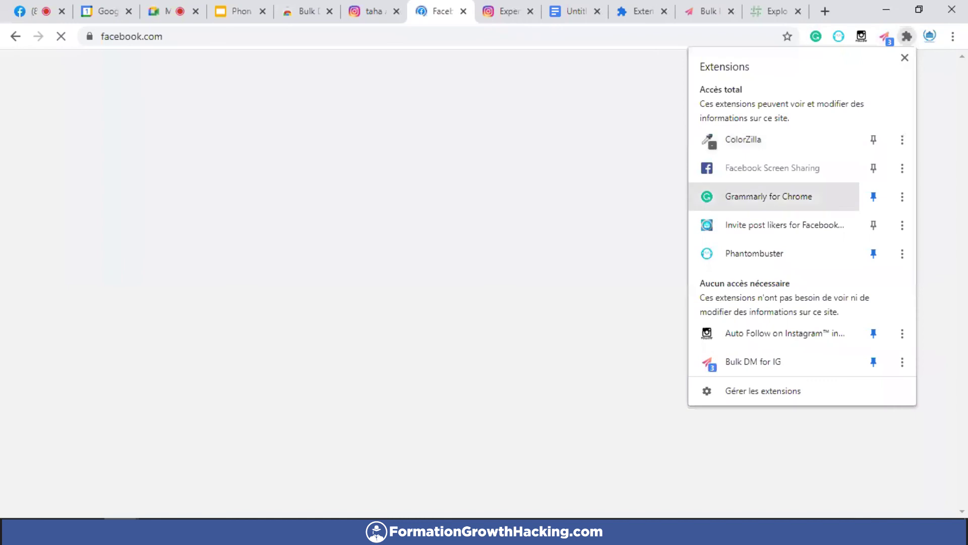
click(874, 225)
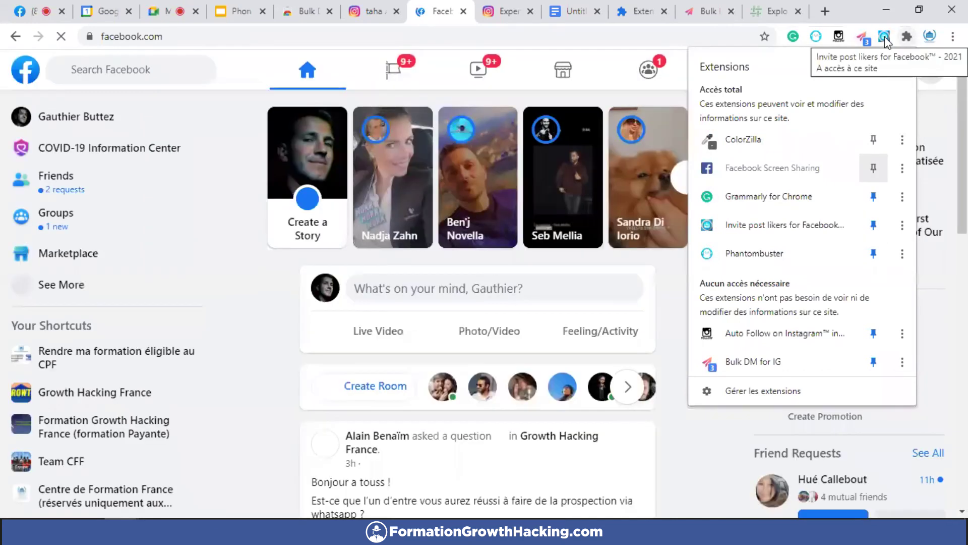
click(886, 38)
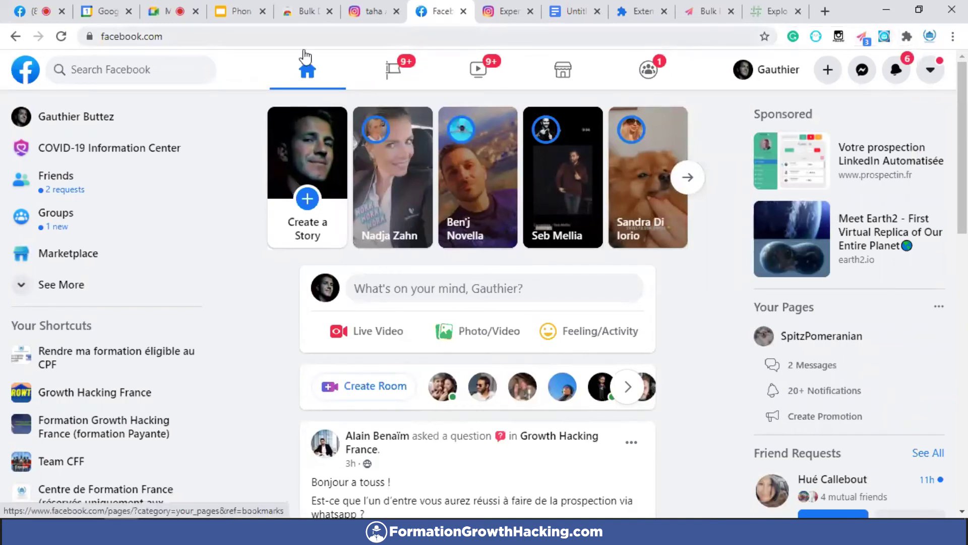
- Search Facebook for the celebrity chef's name, fixing the misspelled letter, and open the matching results
click(169, 77)
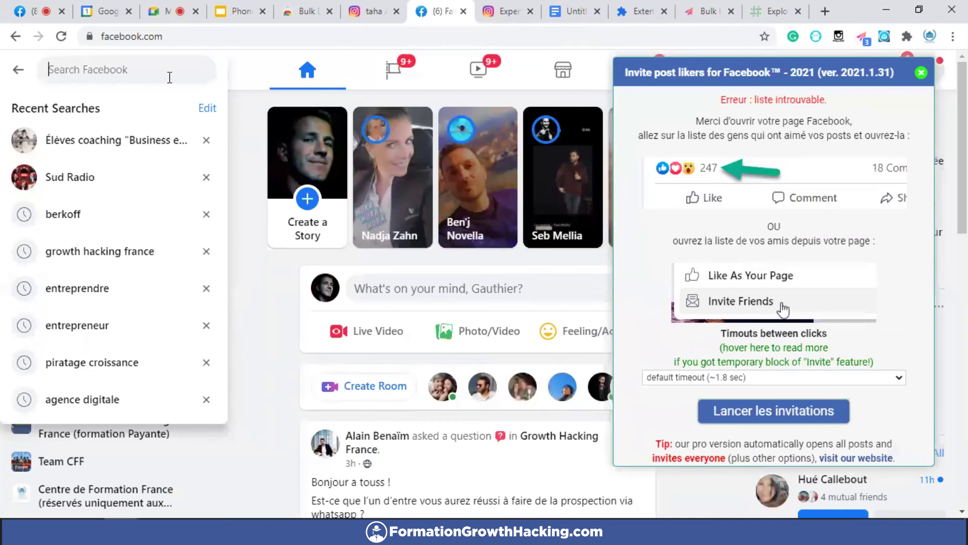
text(cy)
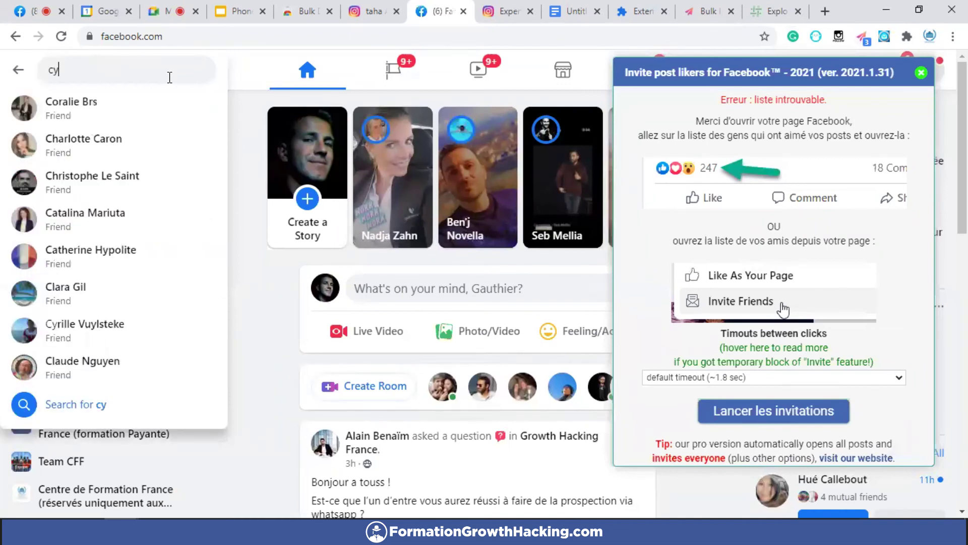
text(ril)
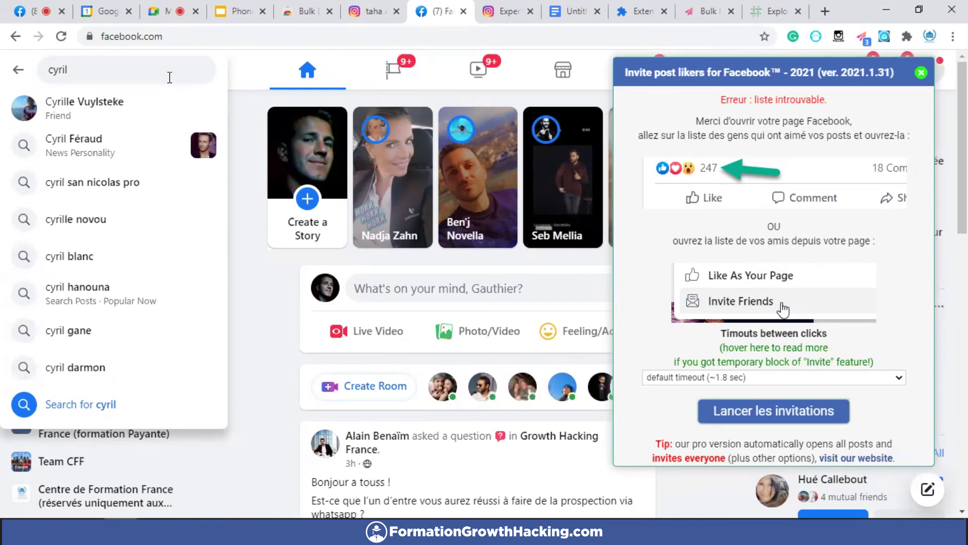
text(c)
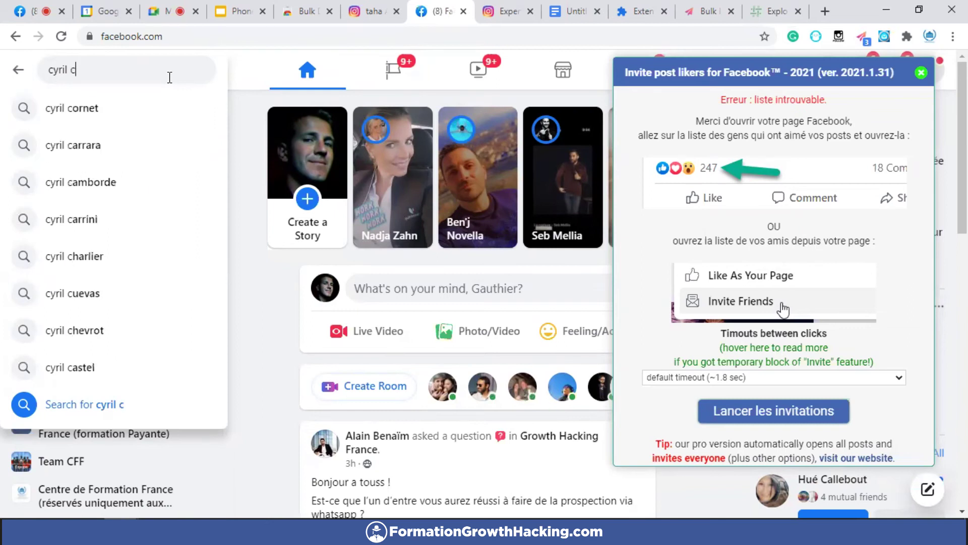
key(BackSpace)
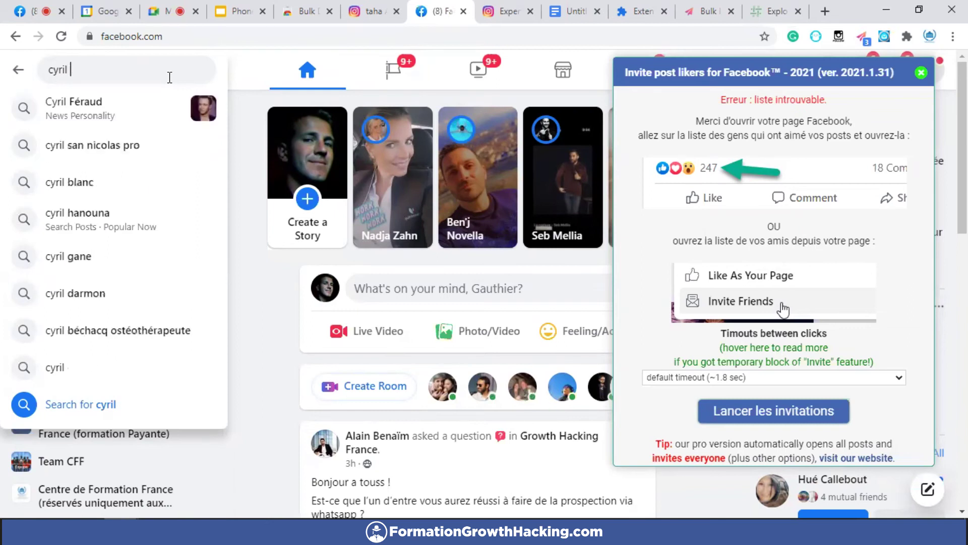
text(cygnac)
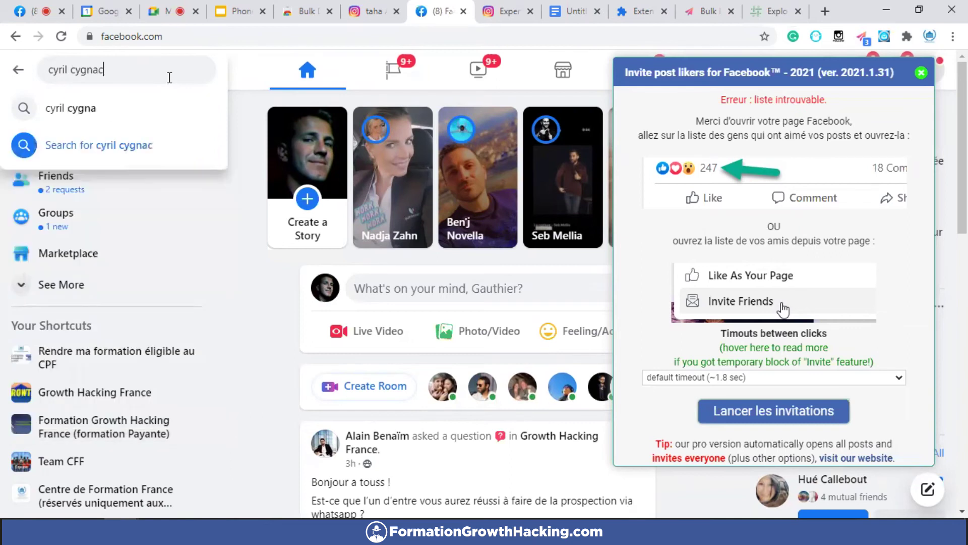
click(78, 74)
key(BackSpace)
text(l)
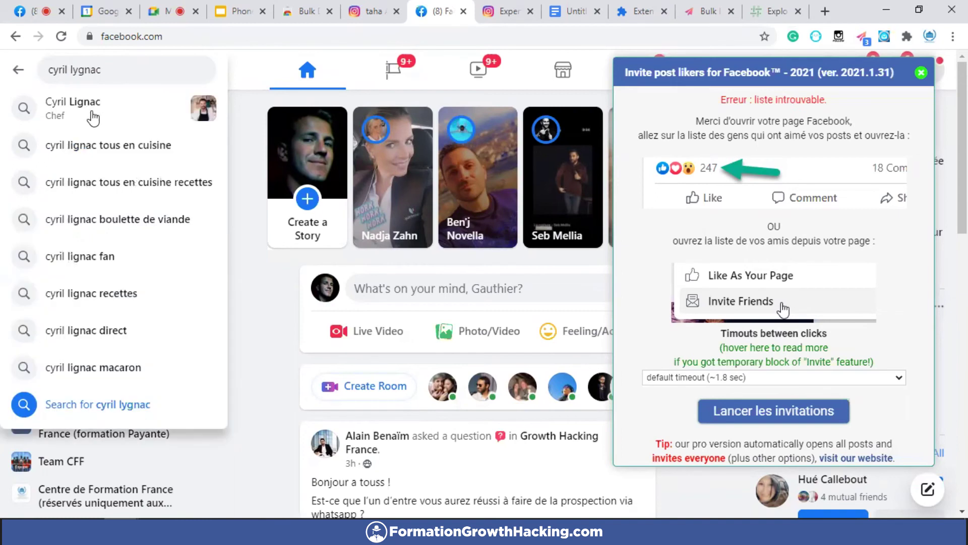
click(92, 117)
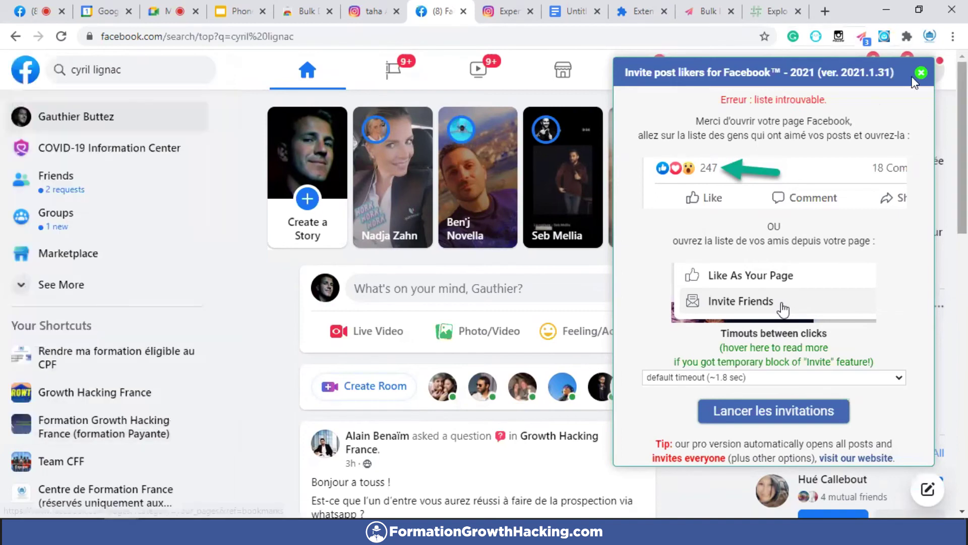
- Dismiss the extension's instructions window and open the chef's Facebook page from the results
click(437, 255)
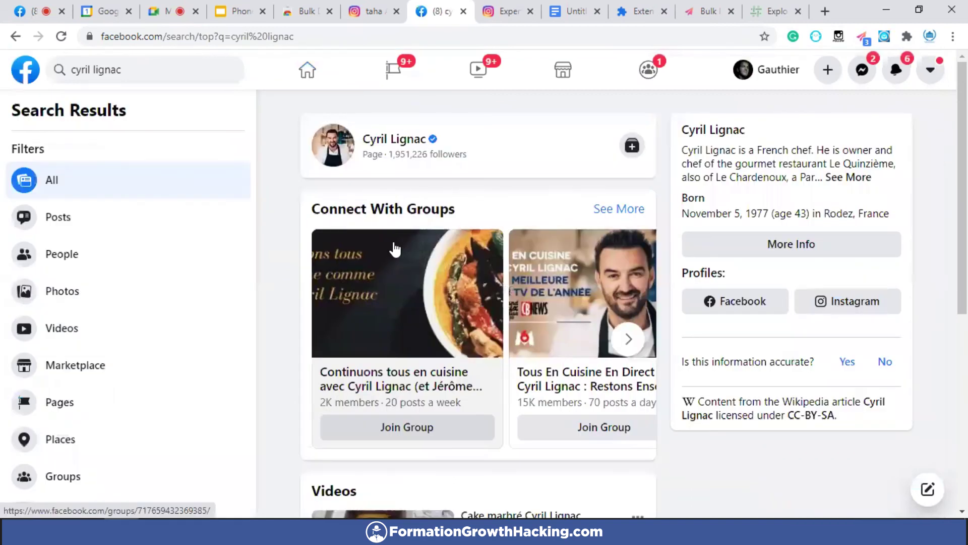
scroll(395, 248, down, 5)
scroll(382, 109, up, 5)
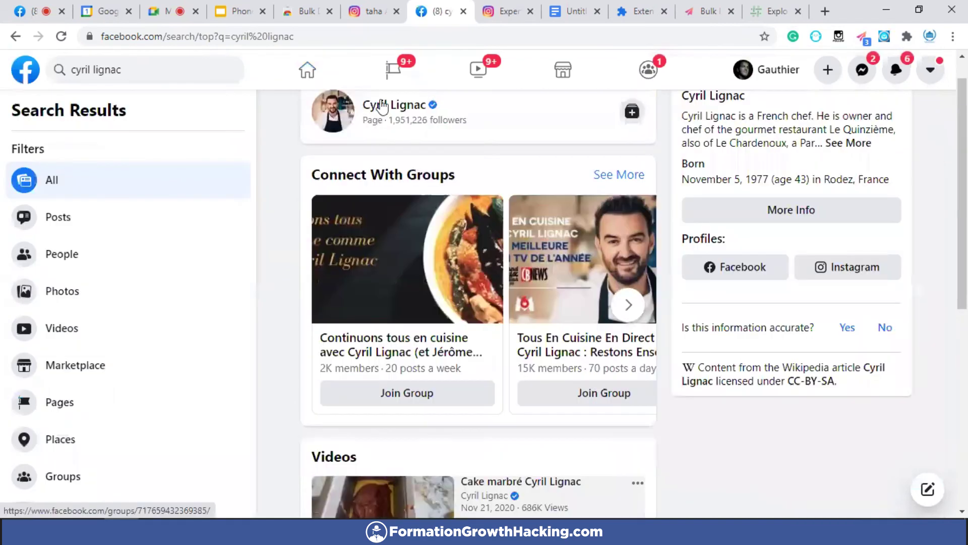
click(382, 109)
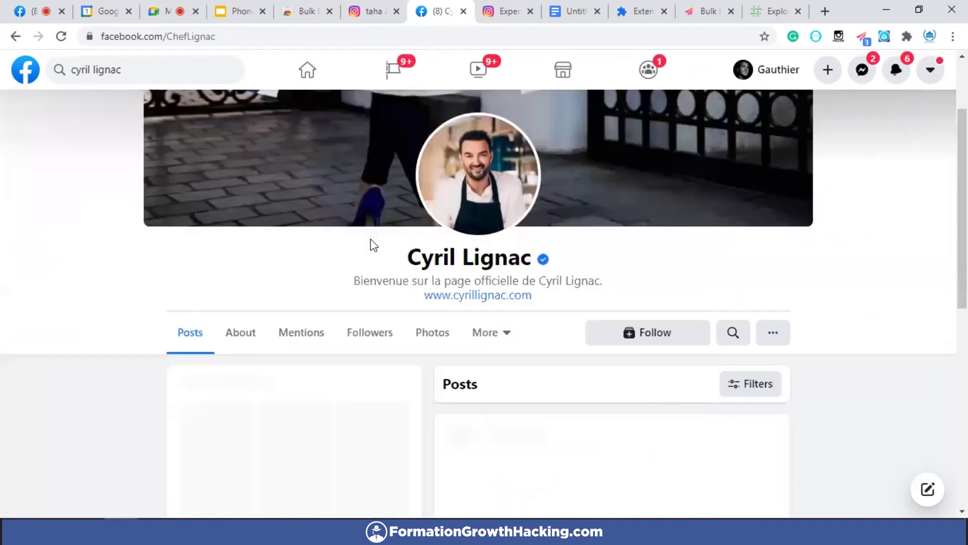
- Scroll to the chocolate-bears post and open its 12K reactions list (9.4K likes, 2.8K loves)
scroll(371, 237, down, 3)
scroll(371, 240, down, 2)
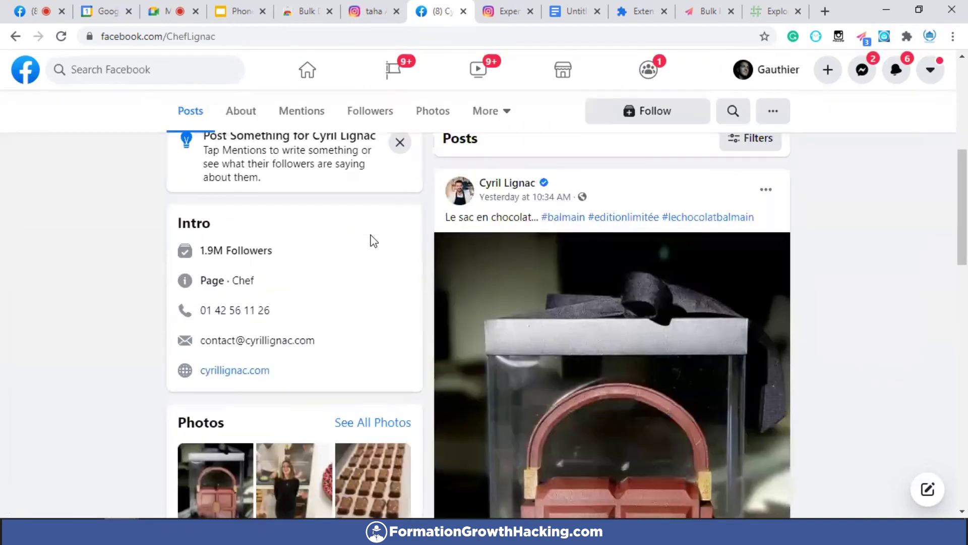
scroll(603, 266, down, 4)
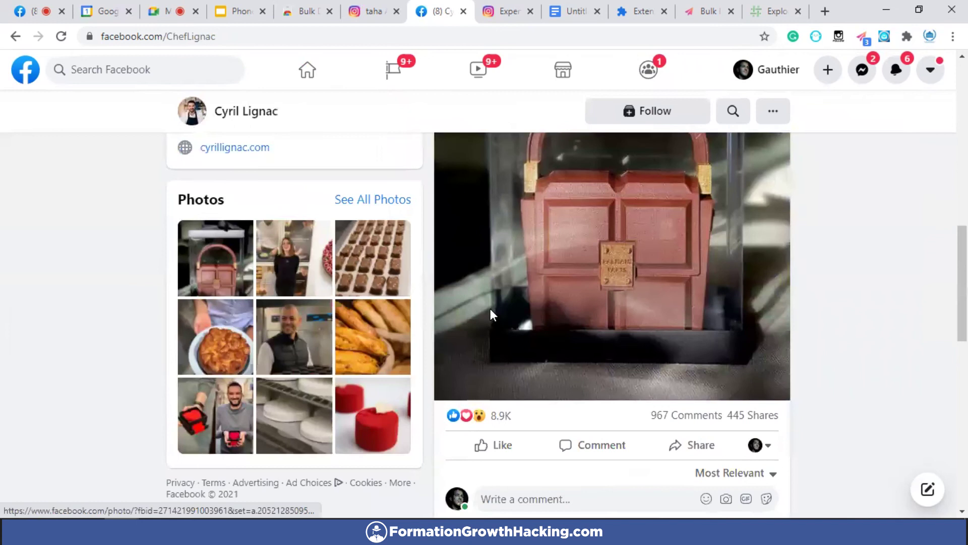
scroll(492, 304, down, 3)
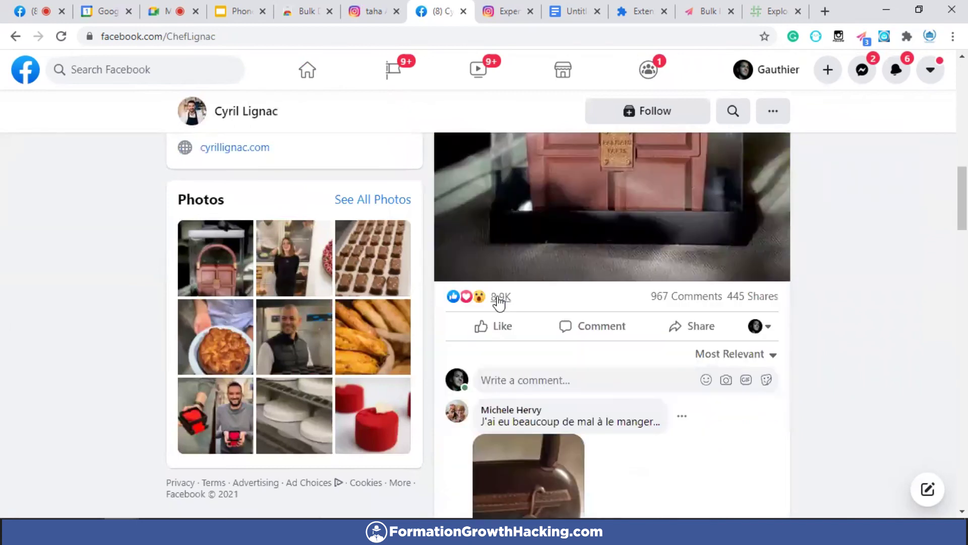
scroll(590, 287, up, 4)
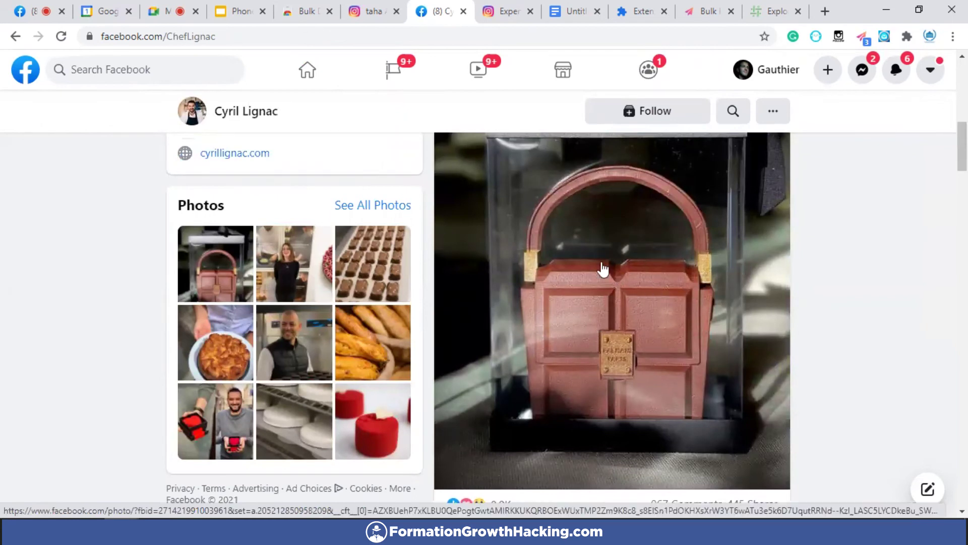
scroll(612, 312, up, 4)
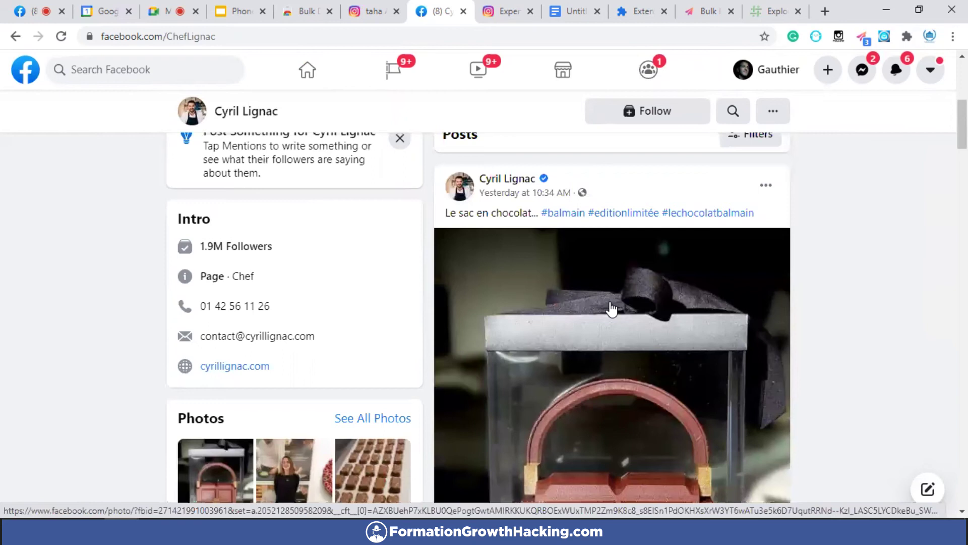
scroll(612, 309, down, 4)
mouse_move(500, 232)
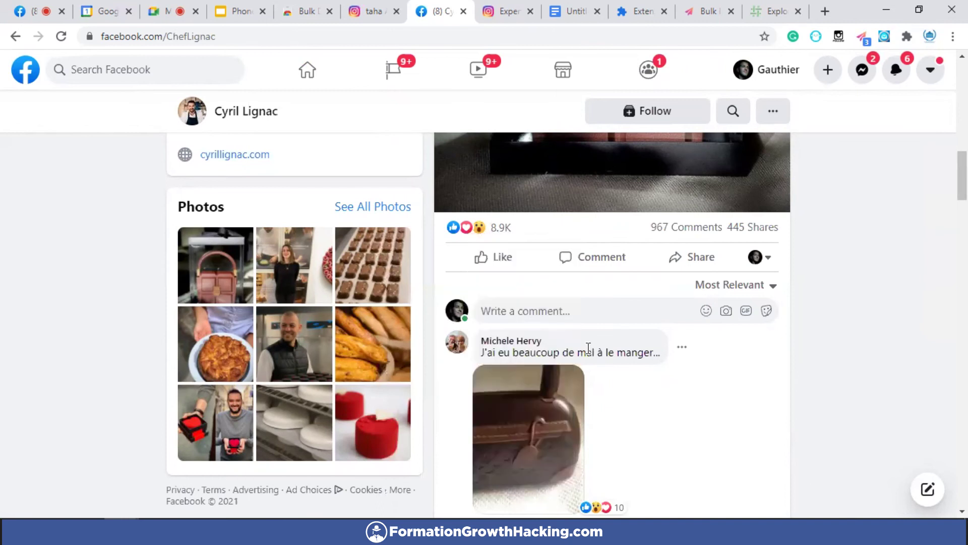
scroll(586, 348, down, 5)
scroll(551, 305, down, 3)
scroll(499, 146, down, 6)
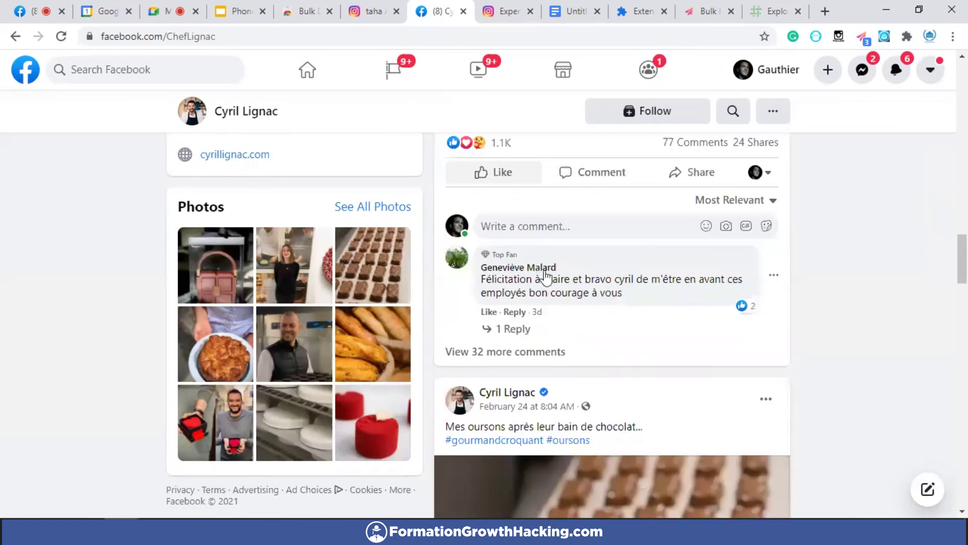
scroll(545, 275, down, 1)
scroll(545, 276, down, 7)
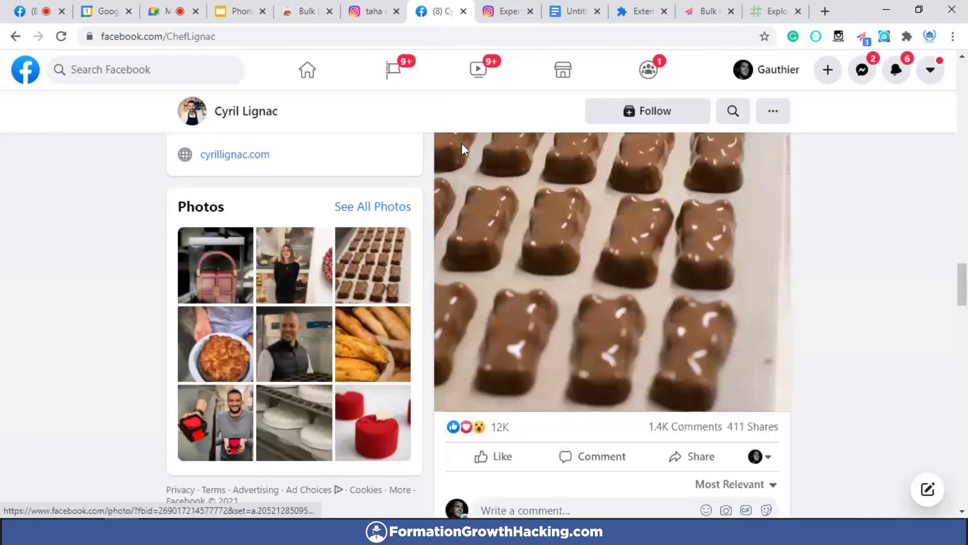
scroll(499, 196, down, 5)
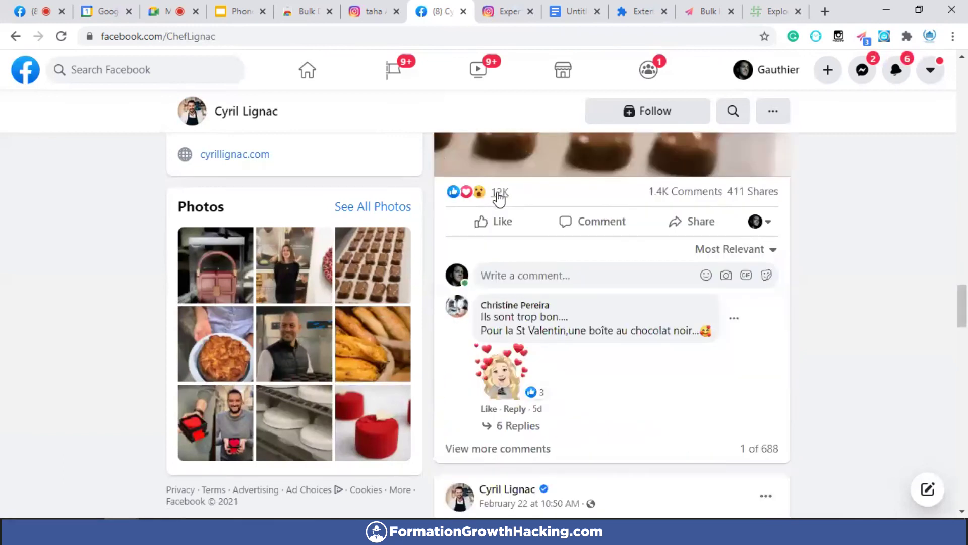
click(499, 197)
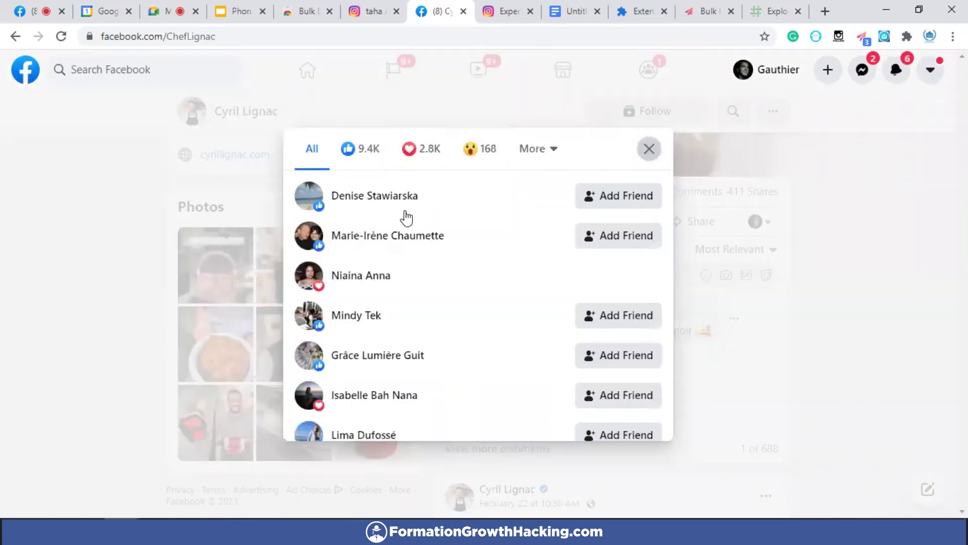
key(Escape)
click(500, 192)
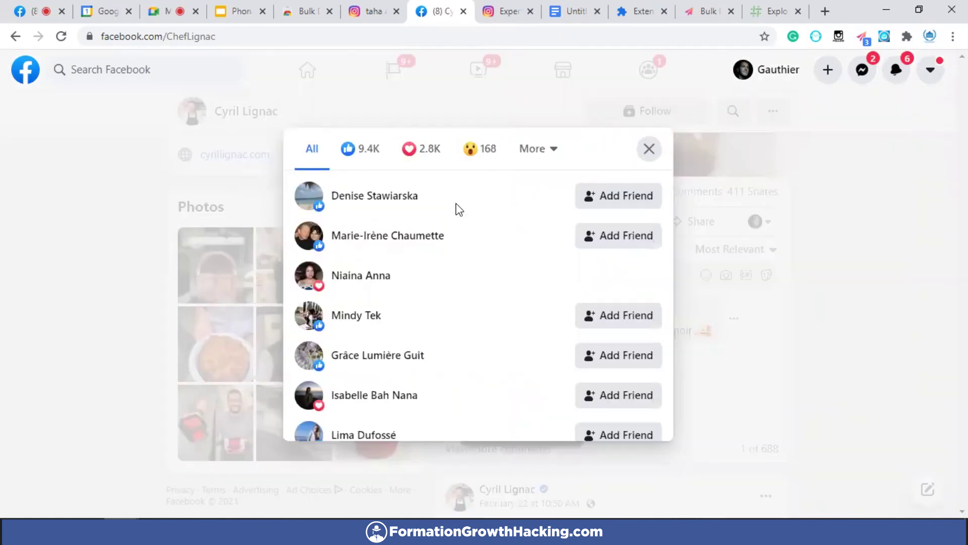